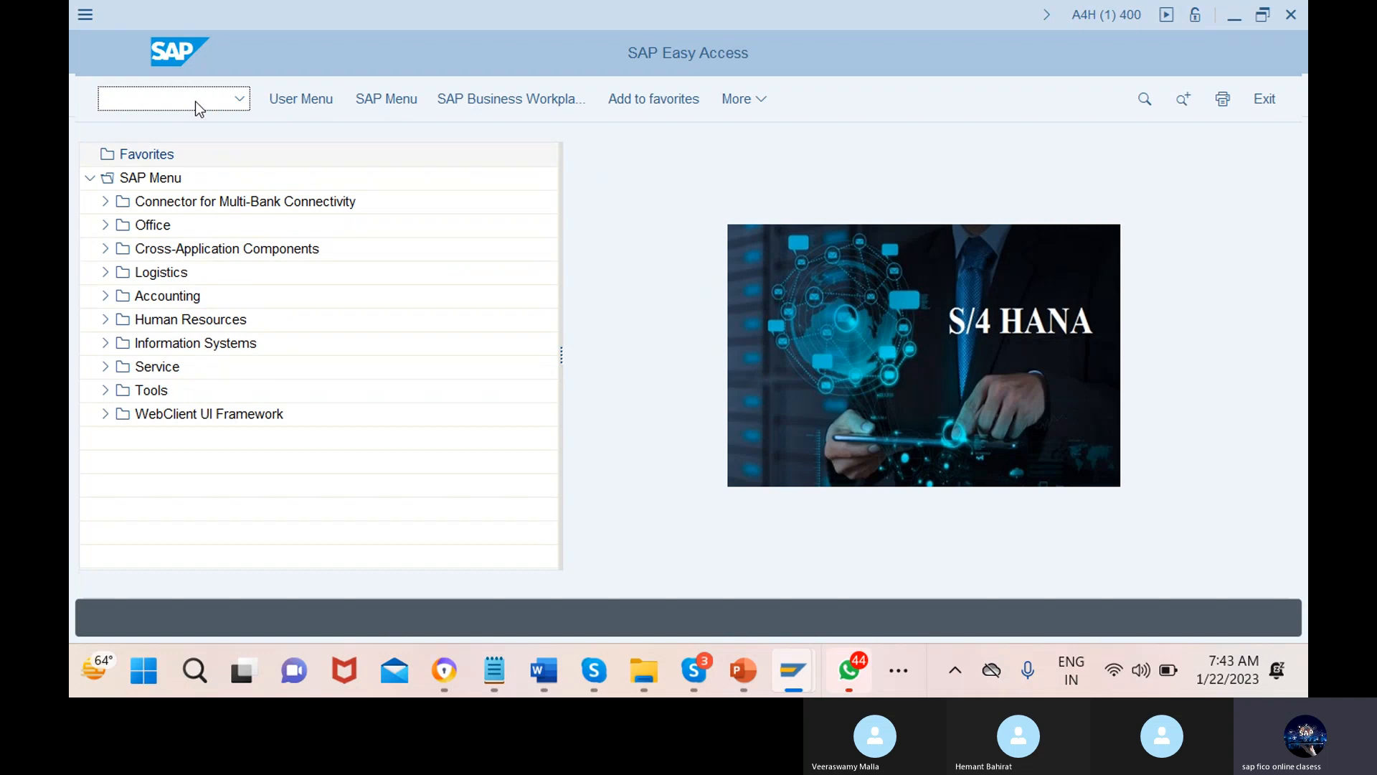
Run OBC4, mark variant 0010 (Field status 0001) and list its 47 field status groups
text(obc)
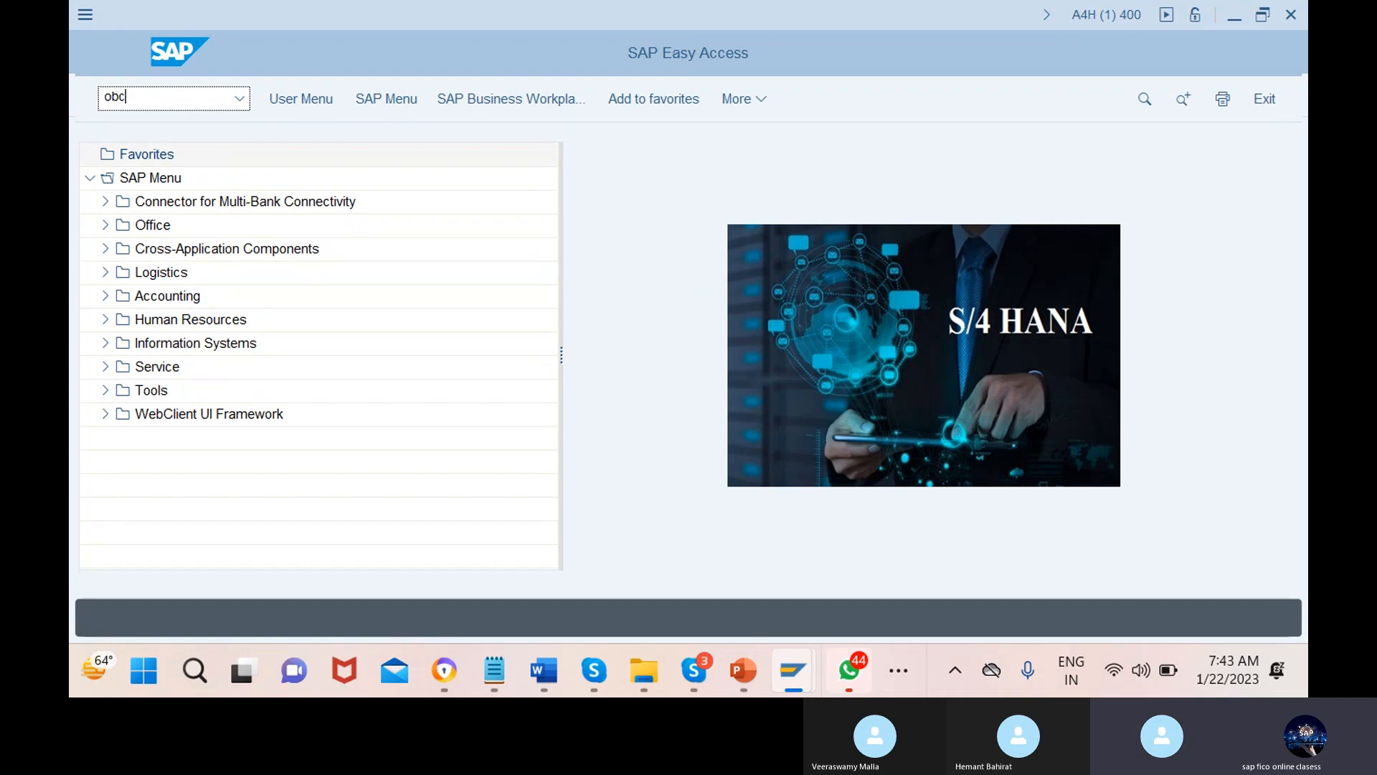
text(4)
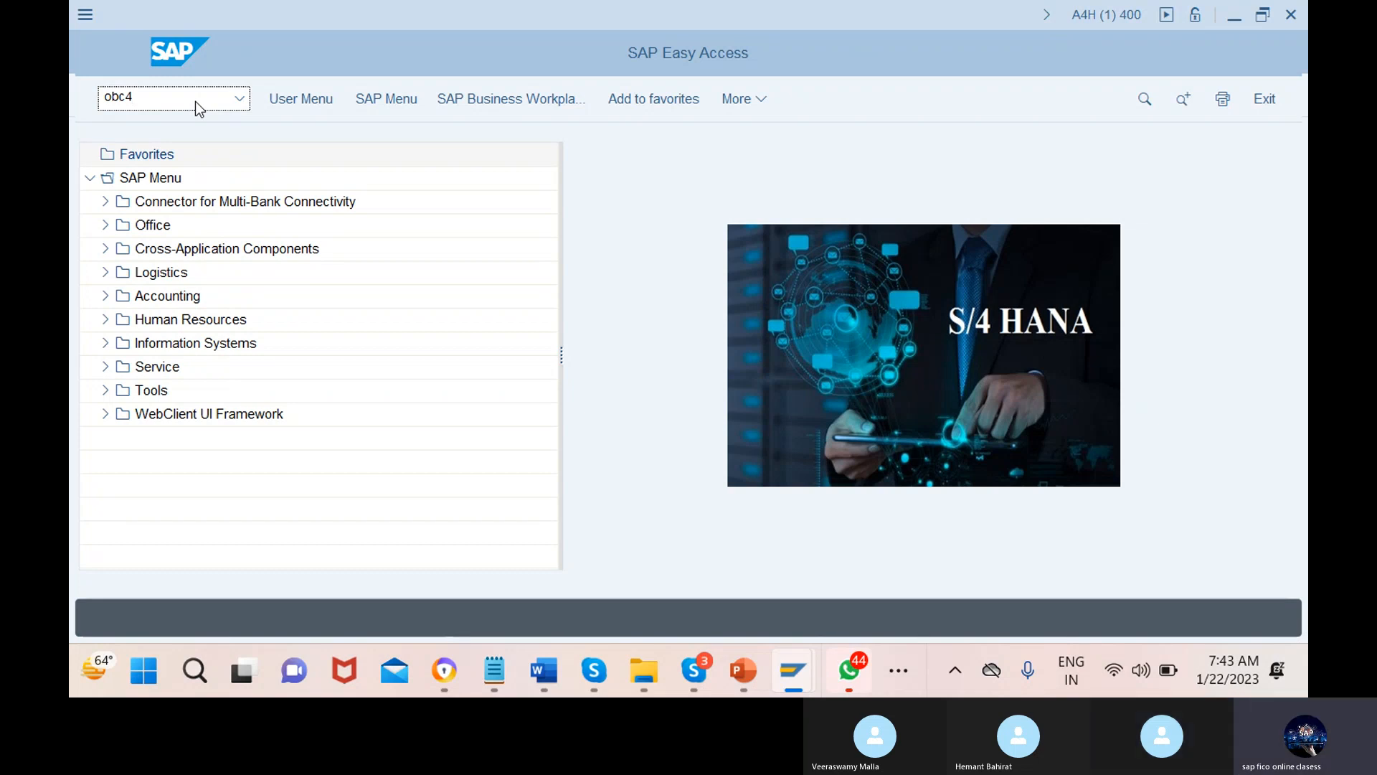
key(Return)
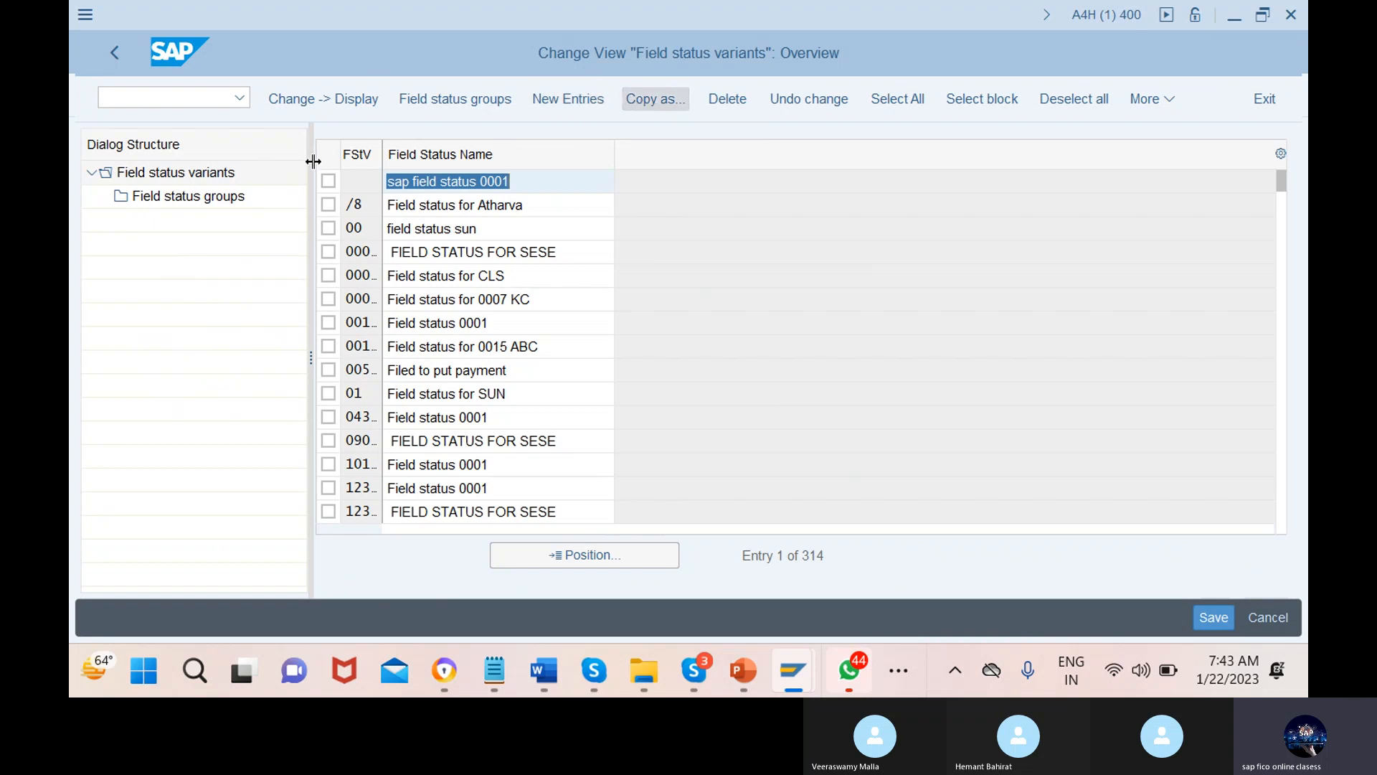
click(329, 323)
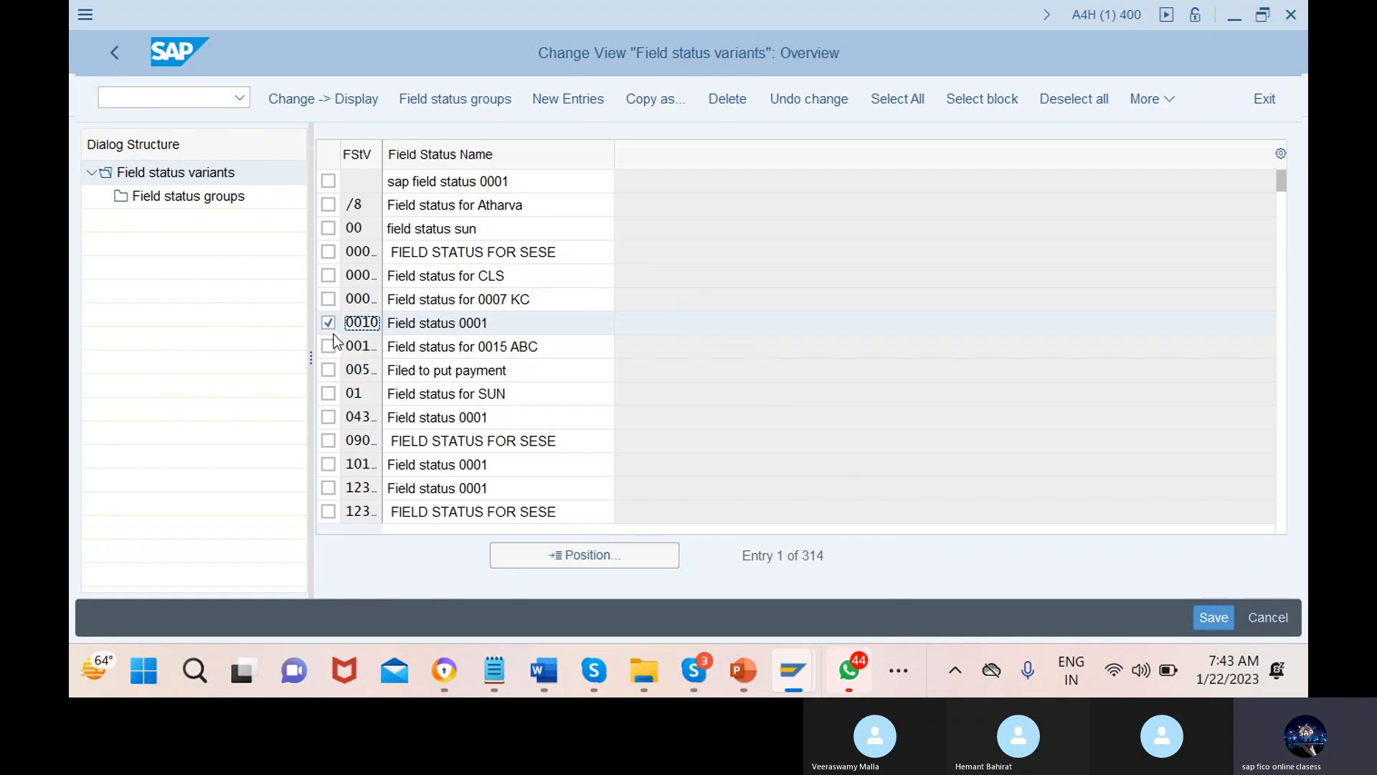
double_click(210, 201)
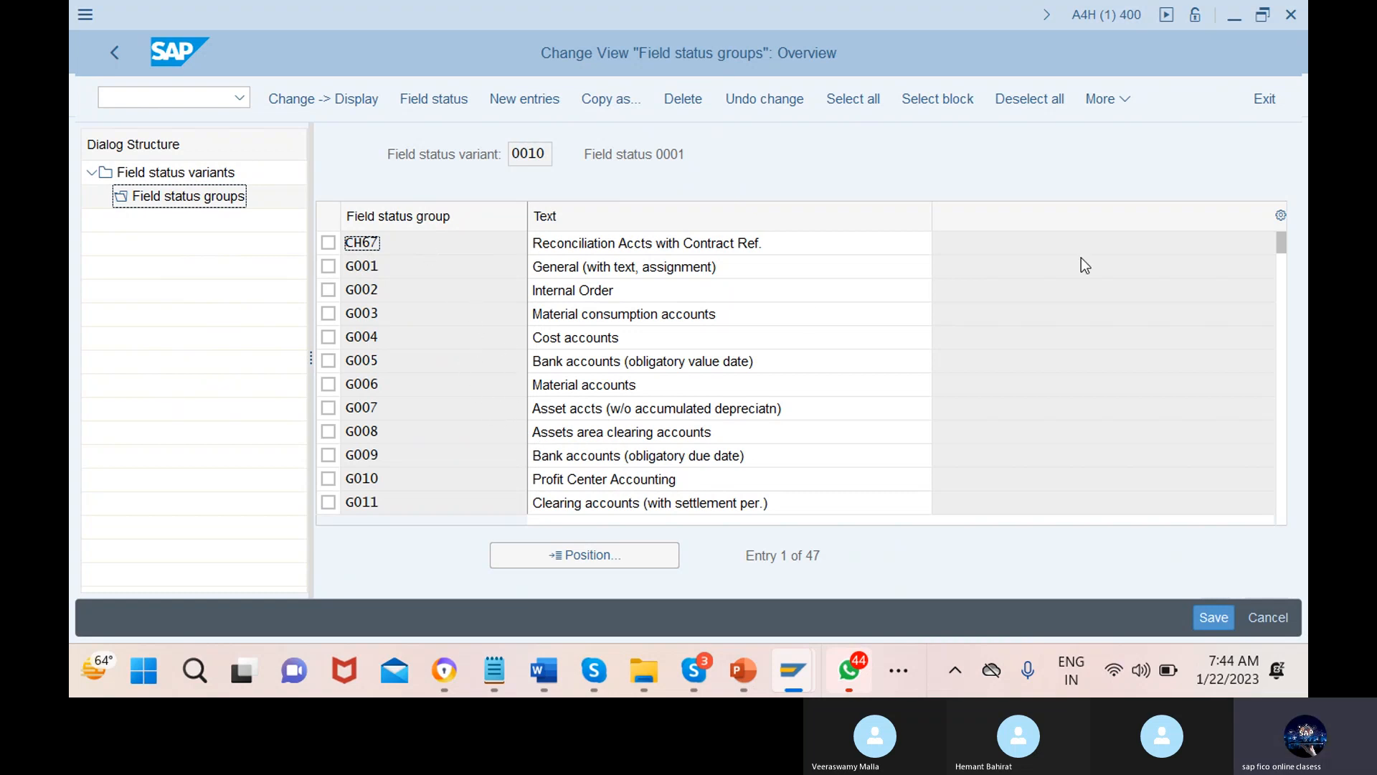
Open field status group G004 Cost accounts from variant 0010's group list
drag(1284, 257, 1282, 495)
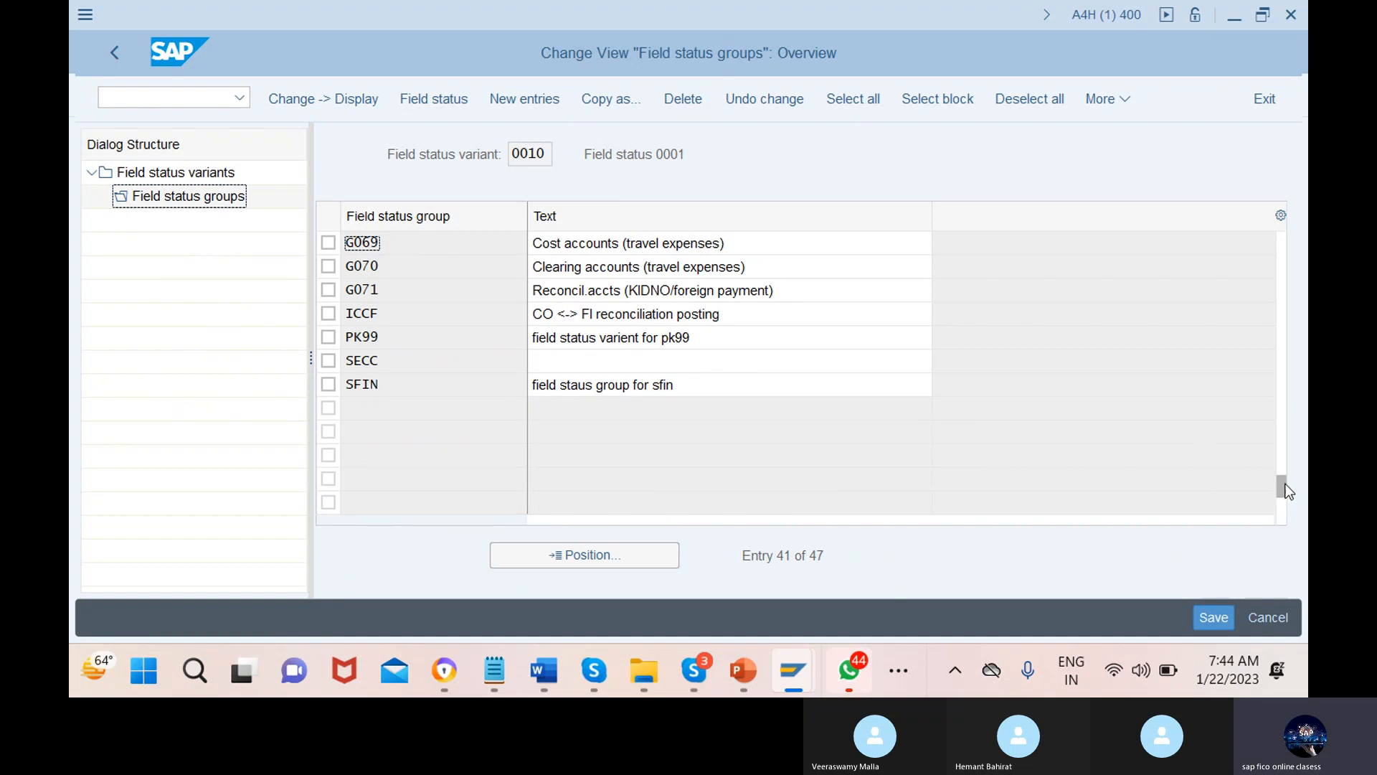
drag(1285, 490, 1265, 296)
drag(1266, 240, 1267, 240)
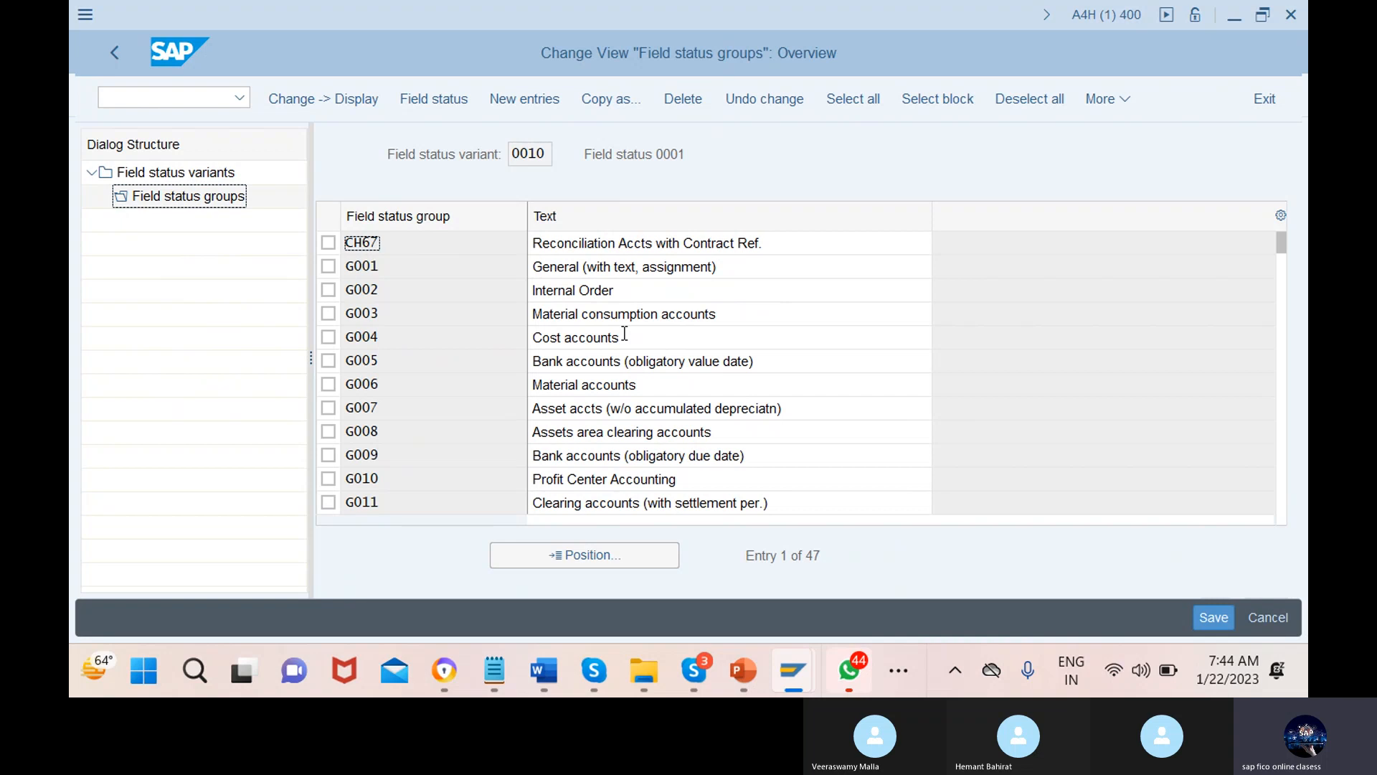
click(730, 337)
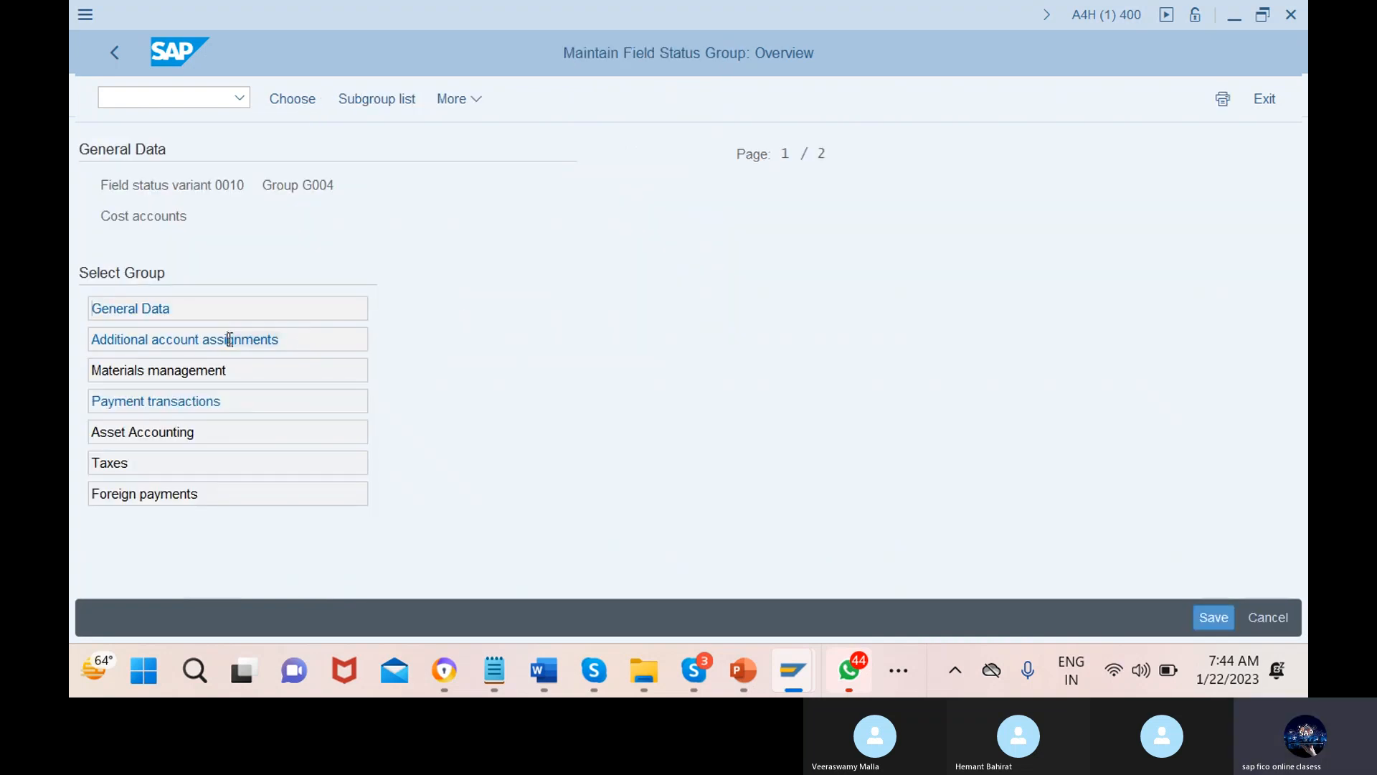
Show G004's Additional account assignments subgroup, where Cost center is Req. Entry
double_click(306, 341)
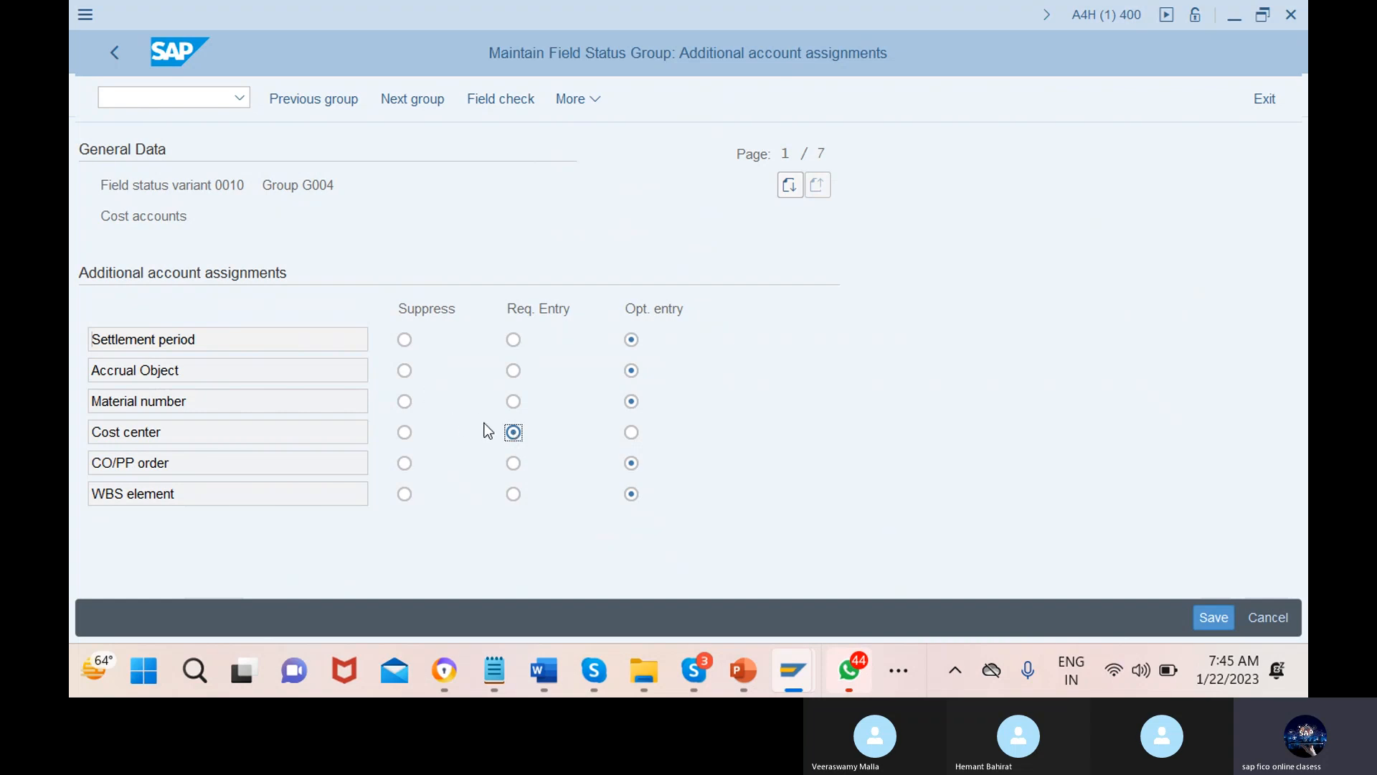
Start the G/L account posting transaction with /nf-01
click(179, 104)
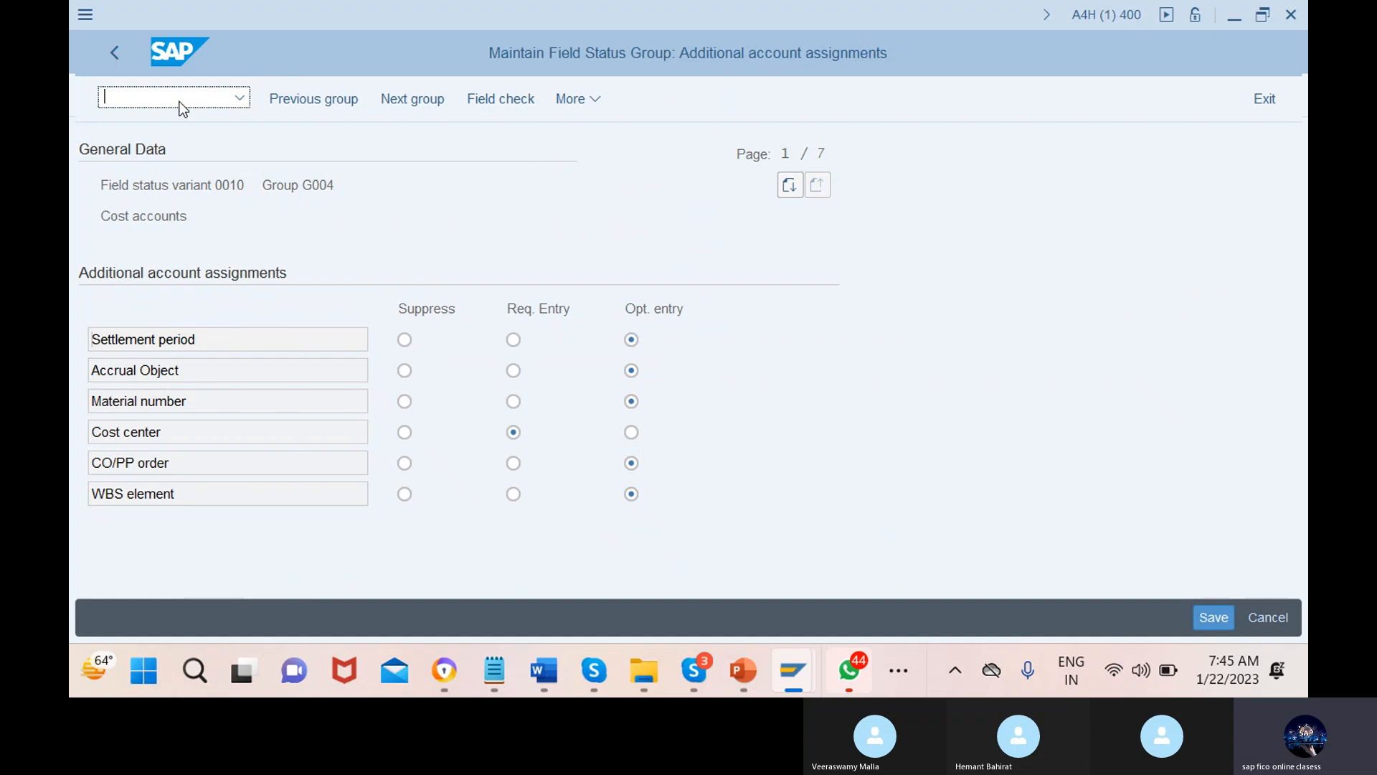
text(/nfb5)
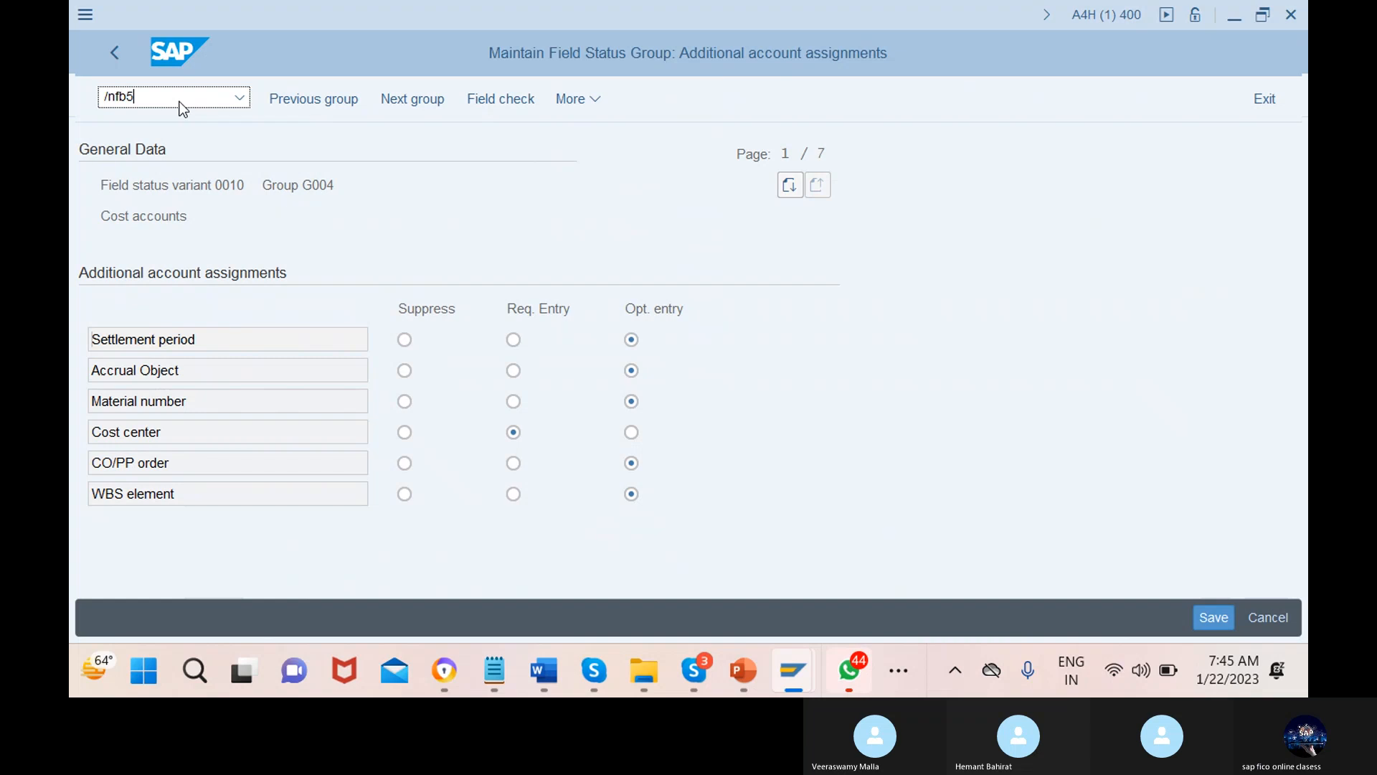
key(BackSpace)
key(BackSpace)
text(-01)
key(Return)
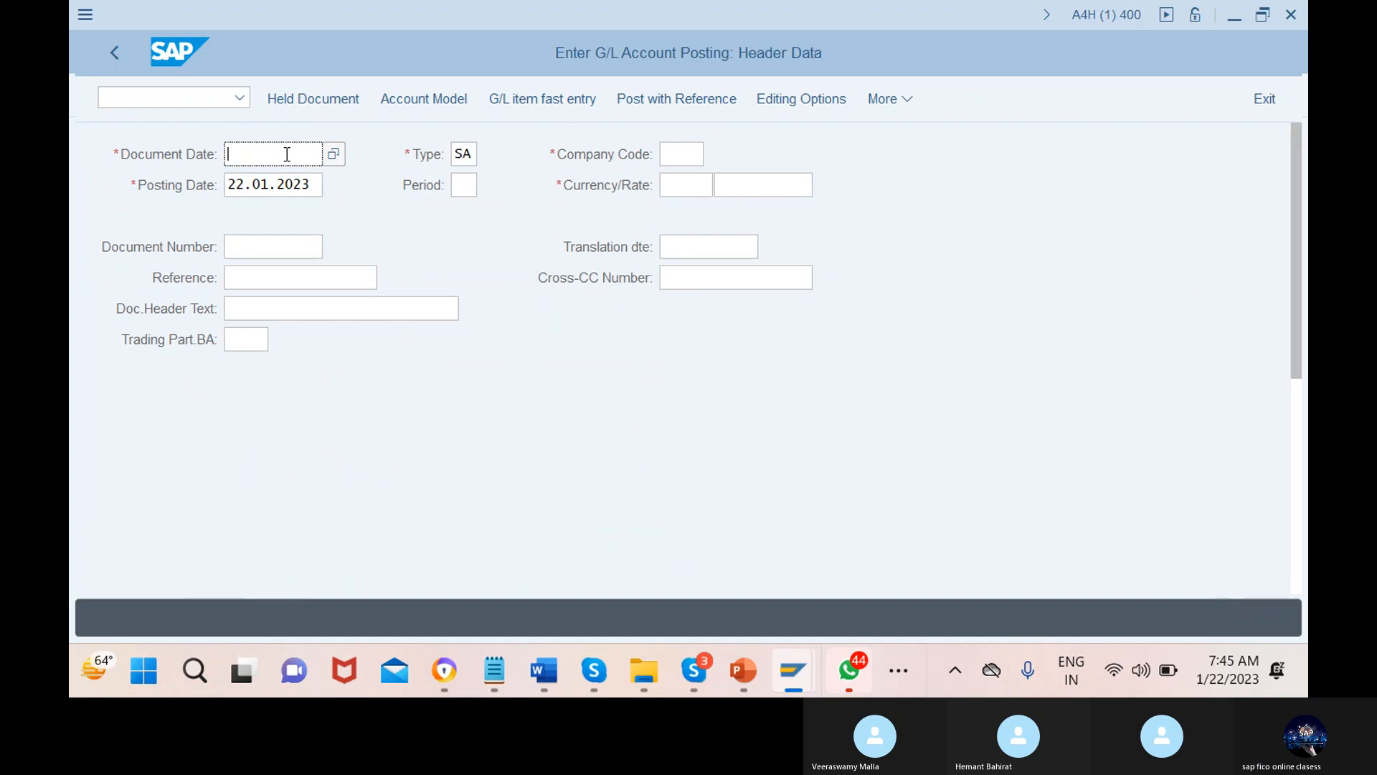
scroll(630, 421, down, 3)
scroll(629, 421, up, 2)
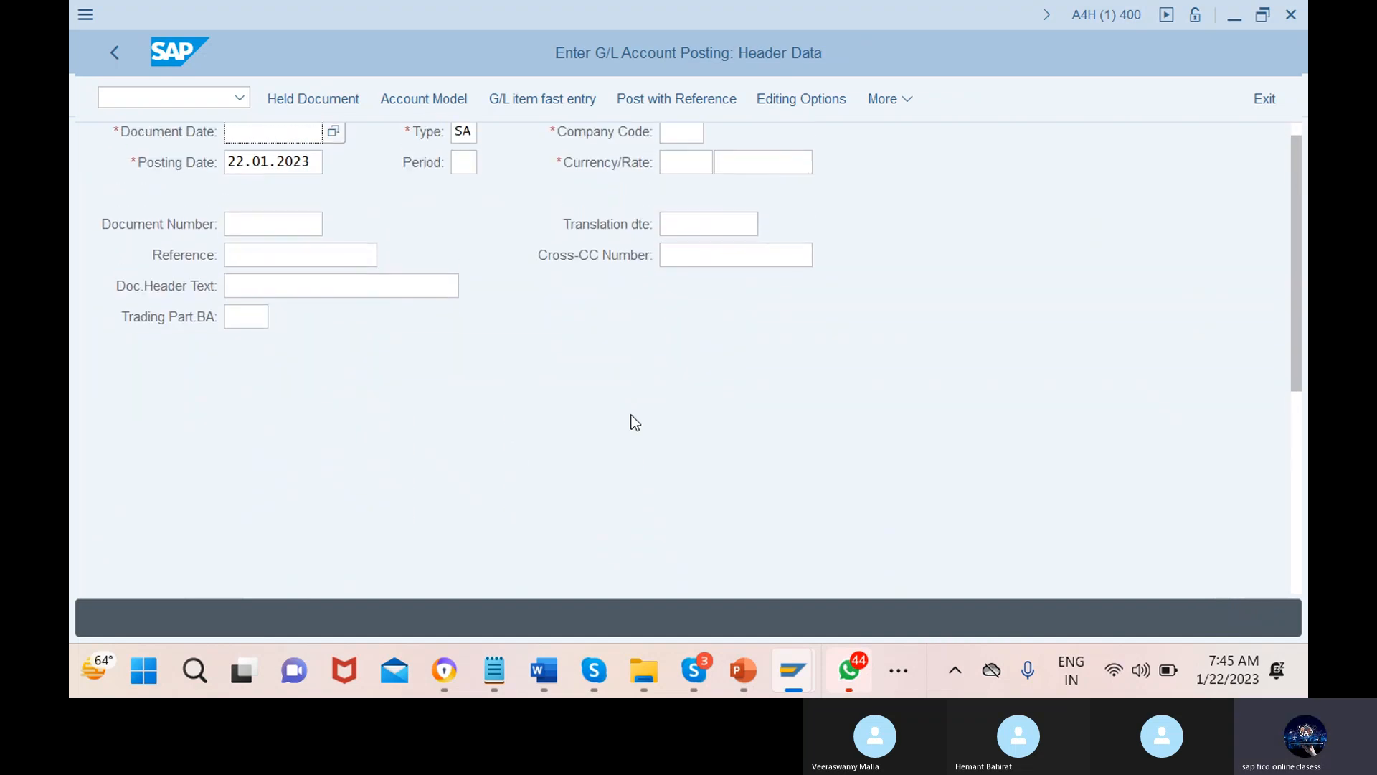
scroll(633, 421, up, 1)
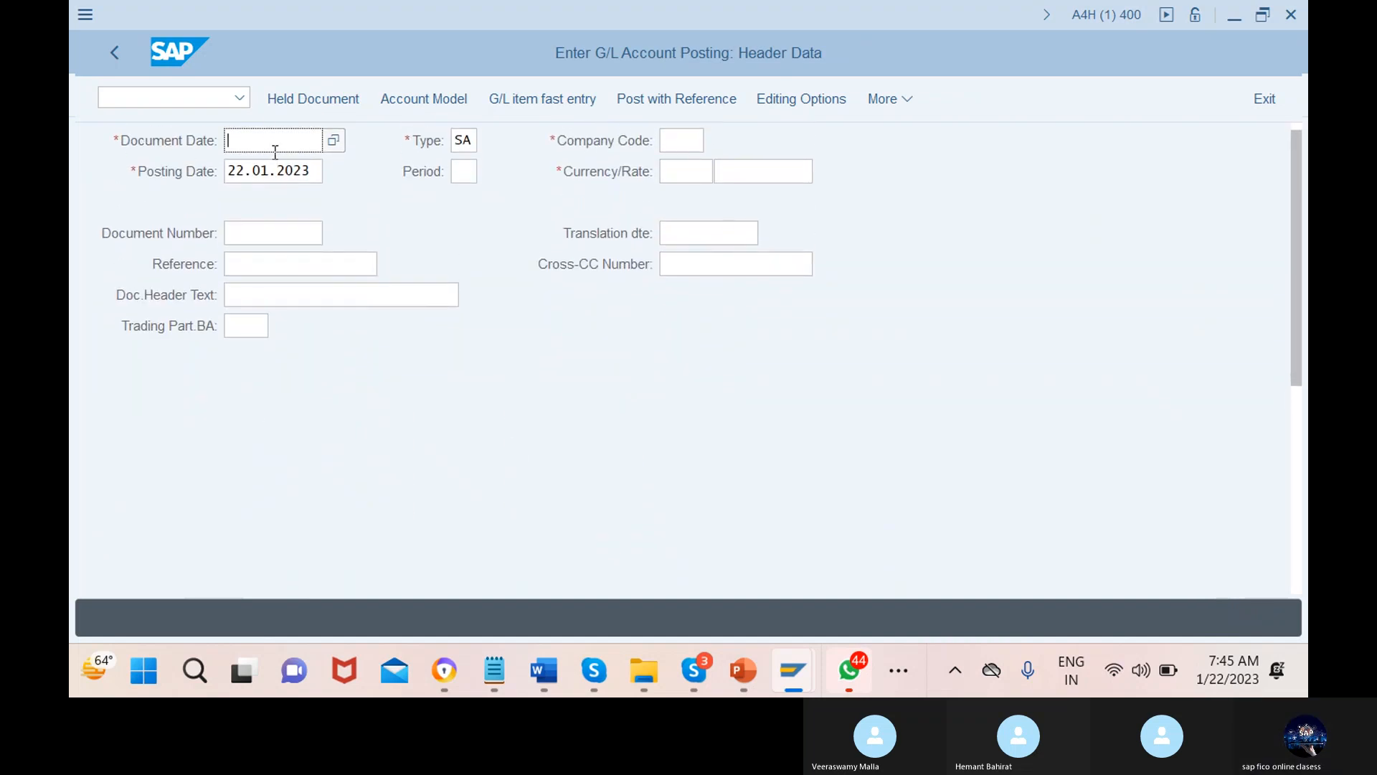
Set the document date to 22.01.2023 and the company code to 987o
click(333, 138)
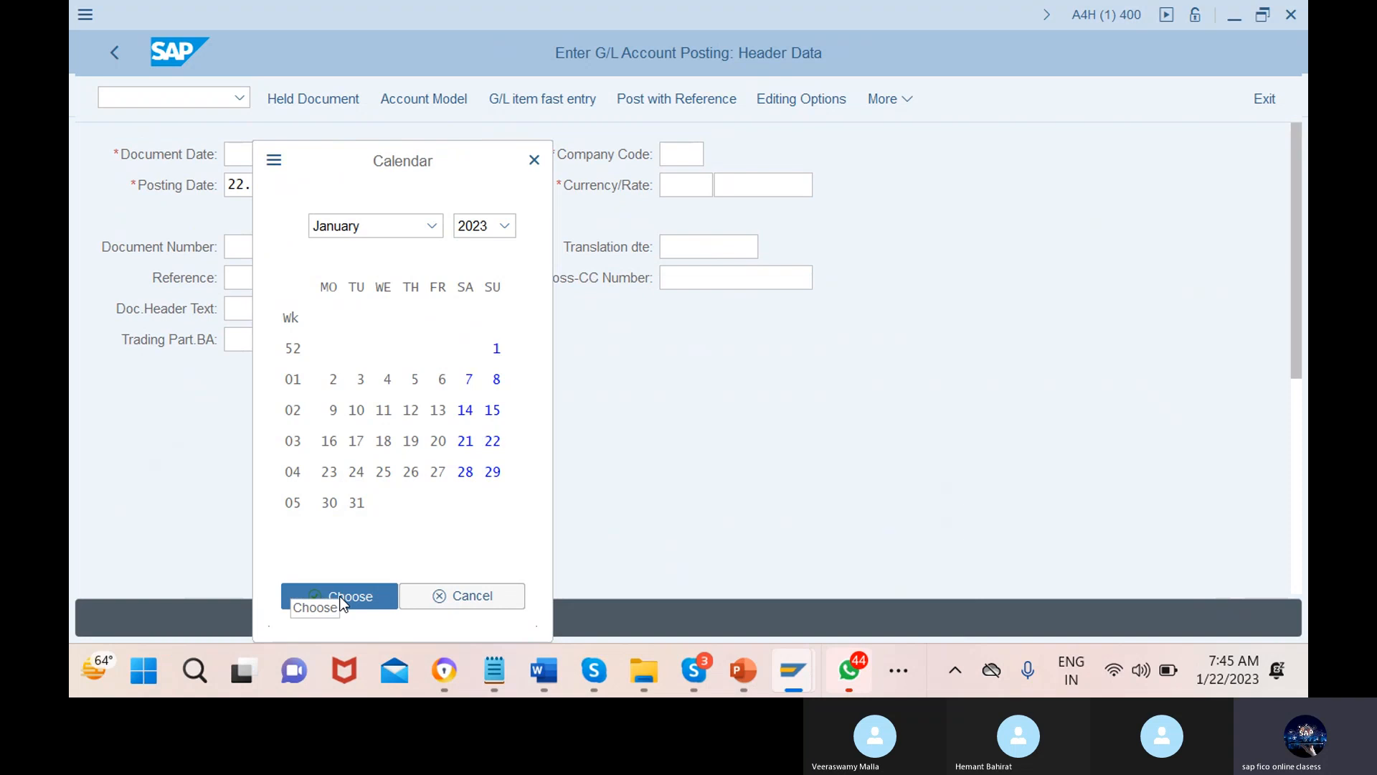
click(340, 596)
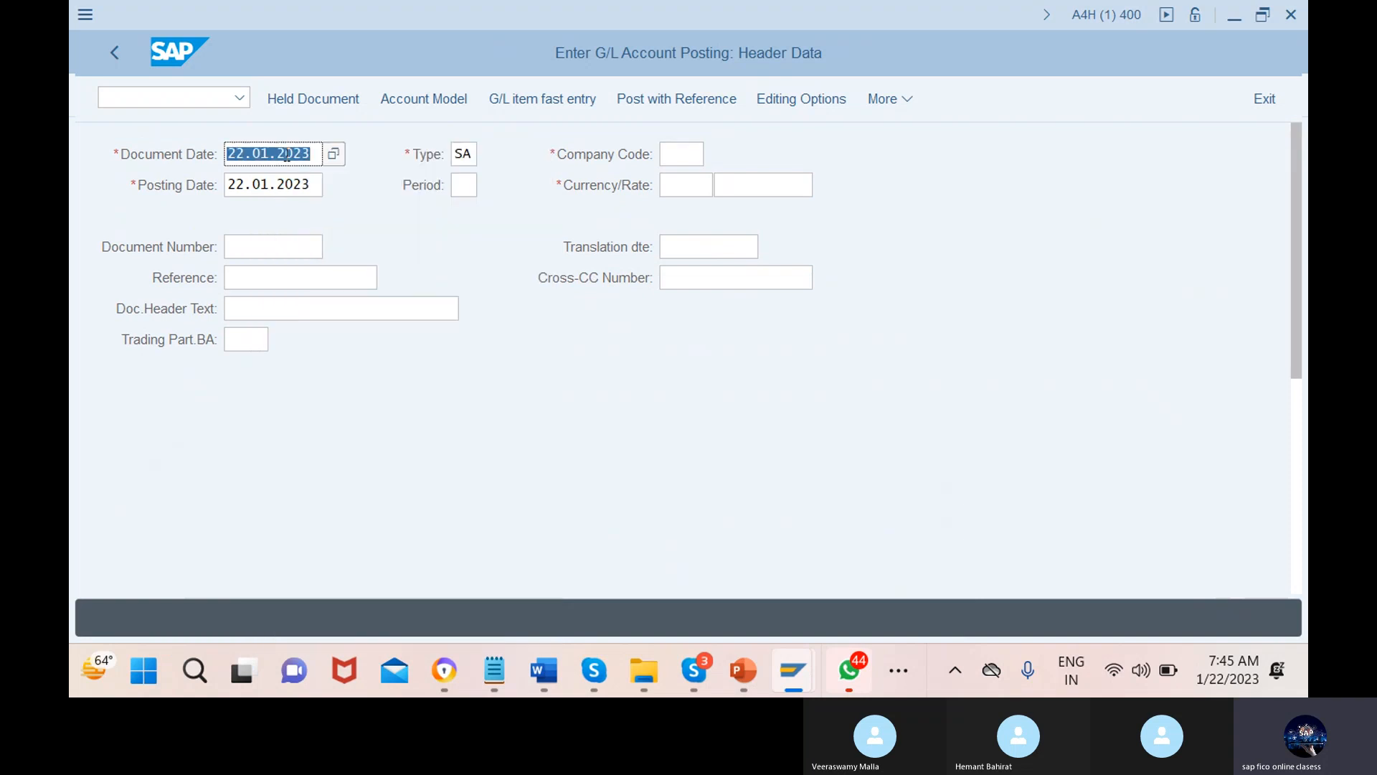
click(669, 158)
click(716, 153)
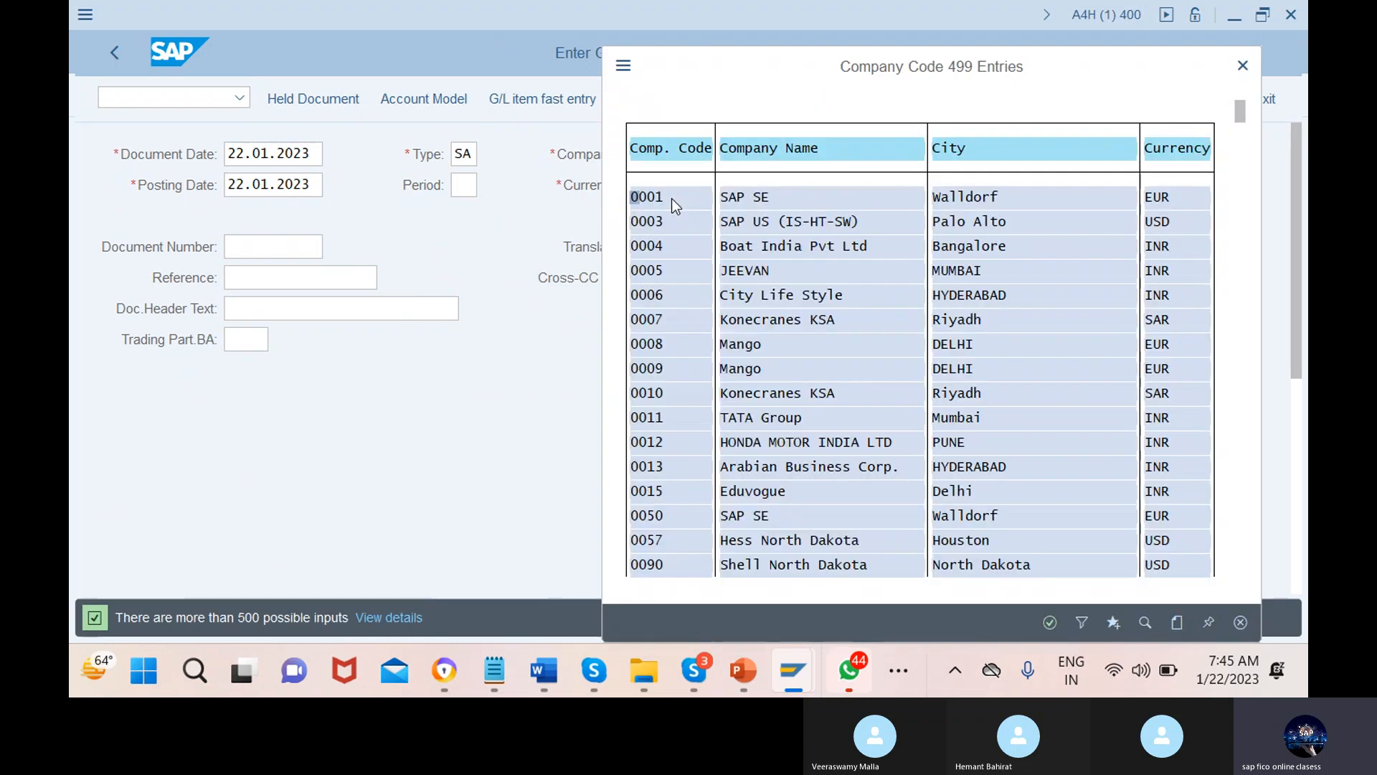
click(1250, 70)
text(12)
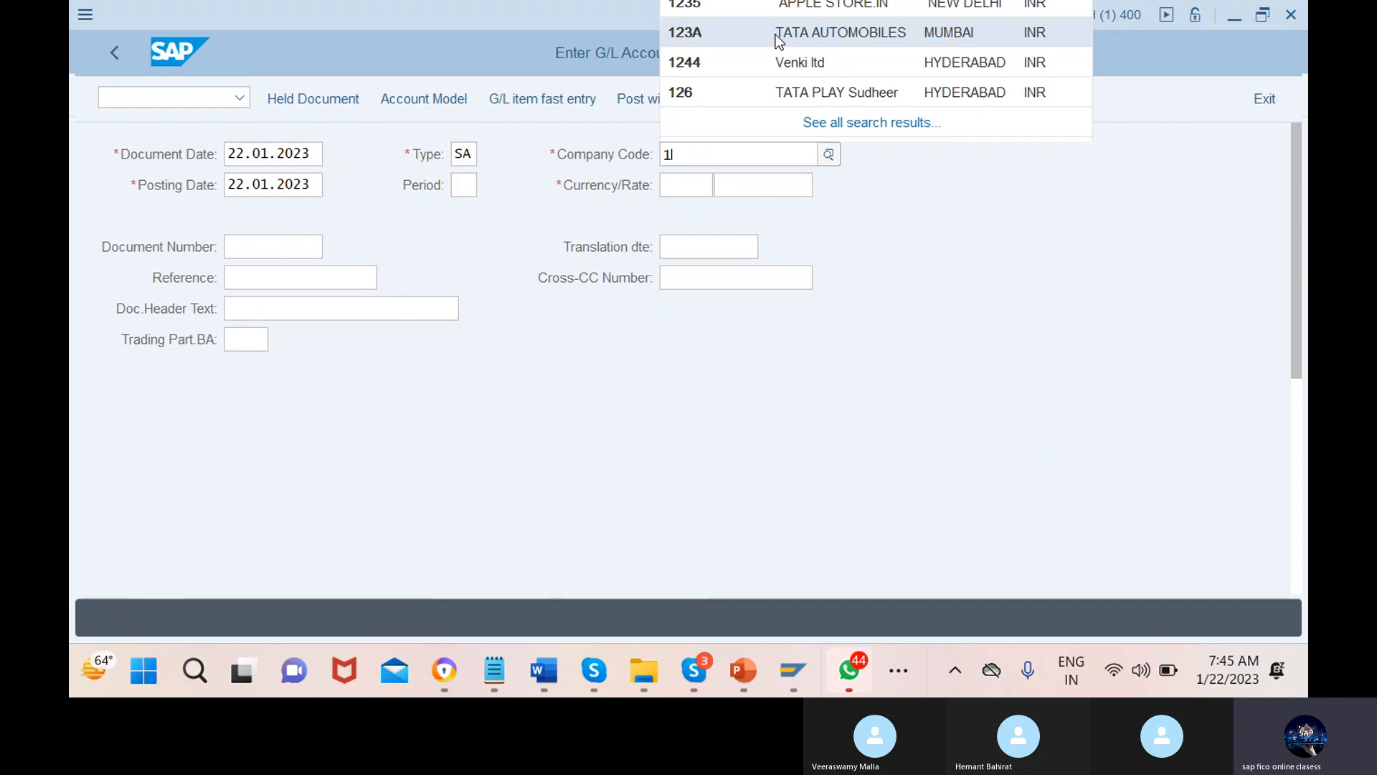
key(BackSpace)
key(BackSpace)
text(98)
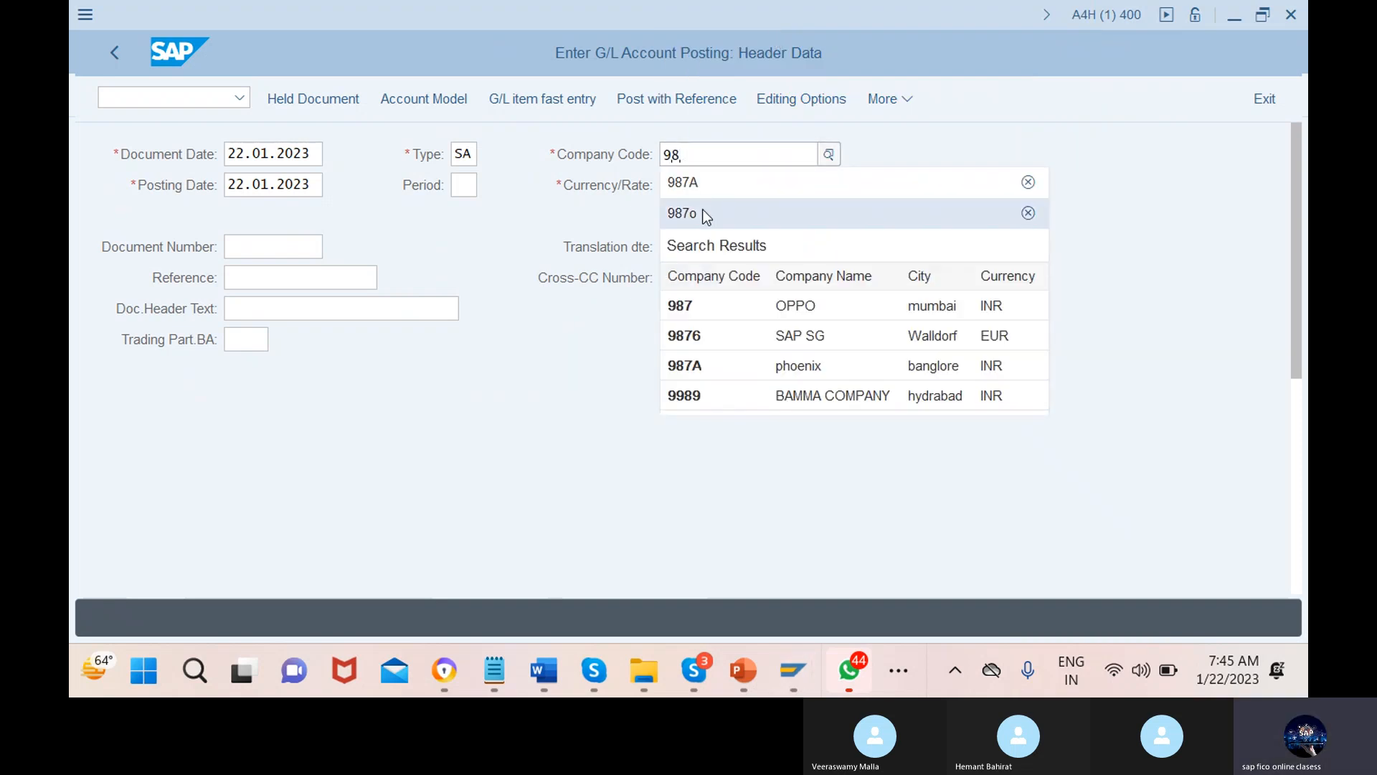
click(704, 214)
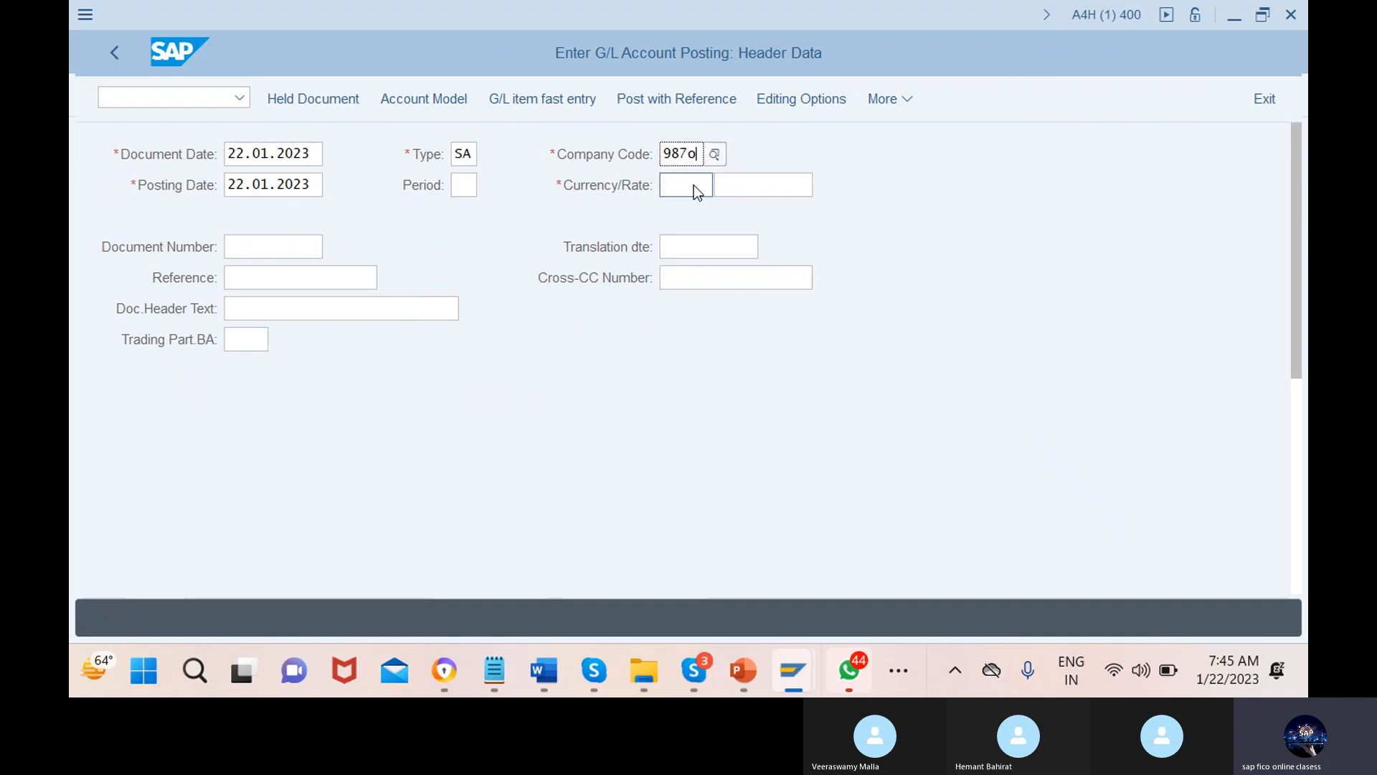
Enter INR as the document currency
click(701, 186)
text(inr)
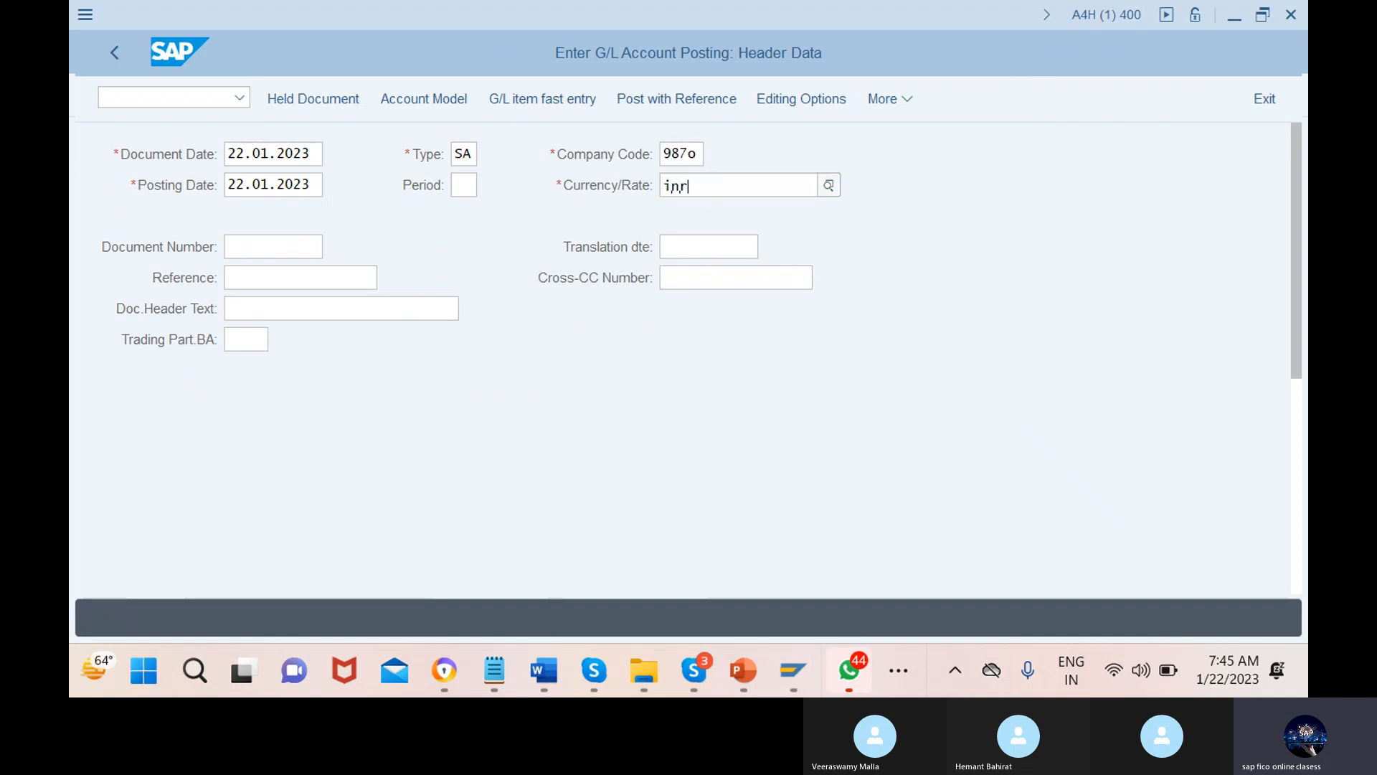
scroll(423, 438, down, 3)
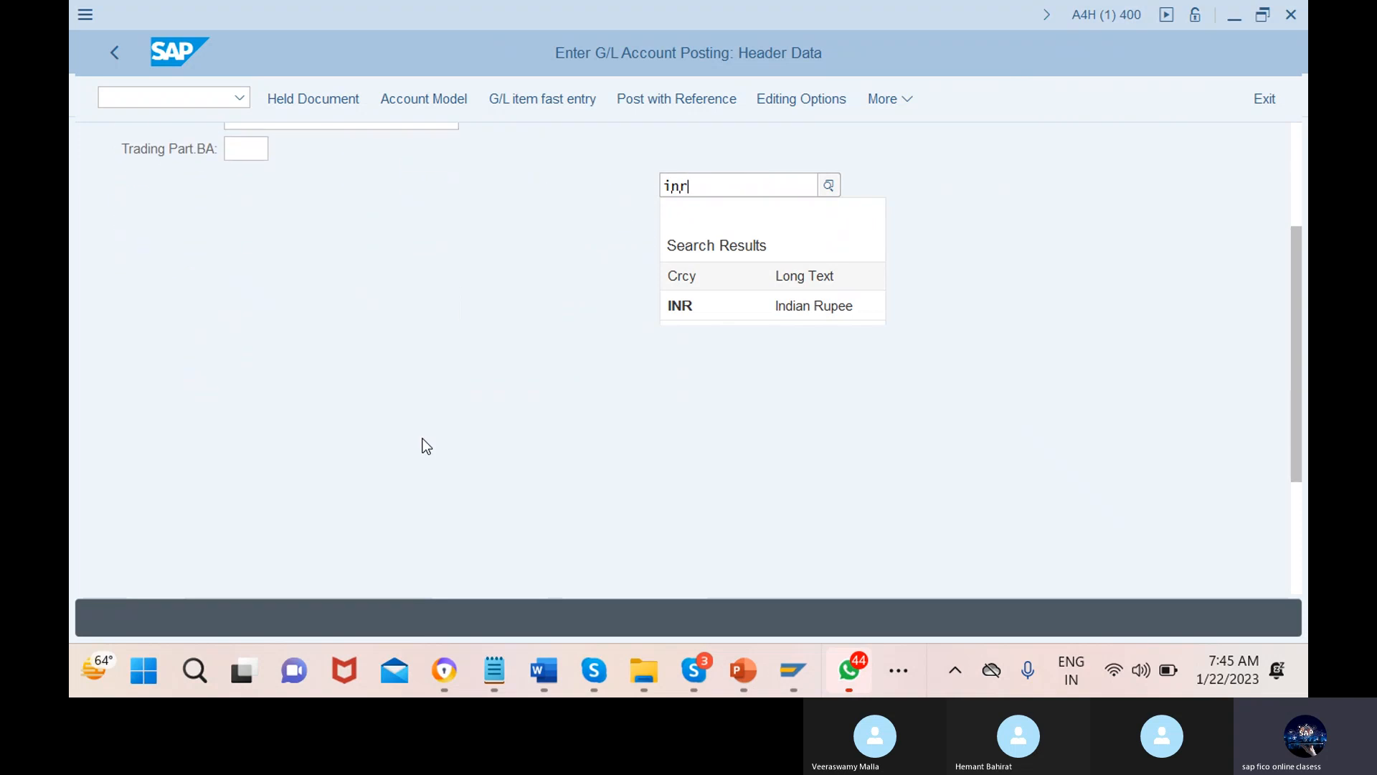
scroll(400, 345, down, 3)
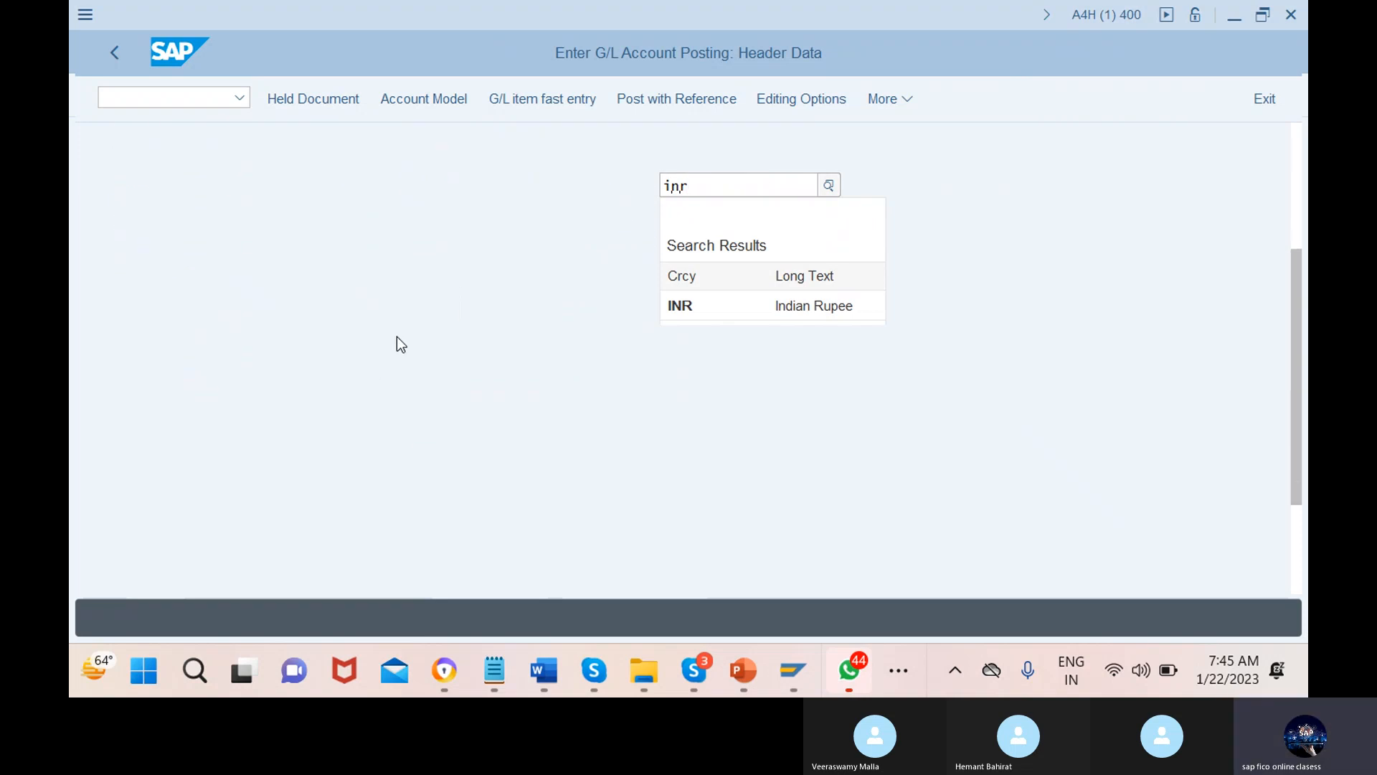
Confirm Indian Rupee and set line item 1's account to wages account 300000 from chart 987o
click(789, 311)
click(321, 566)
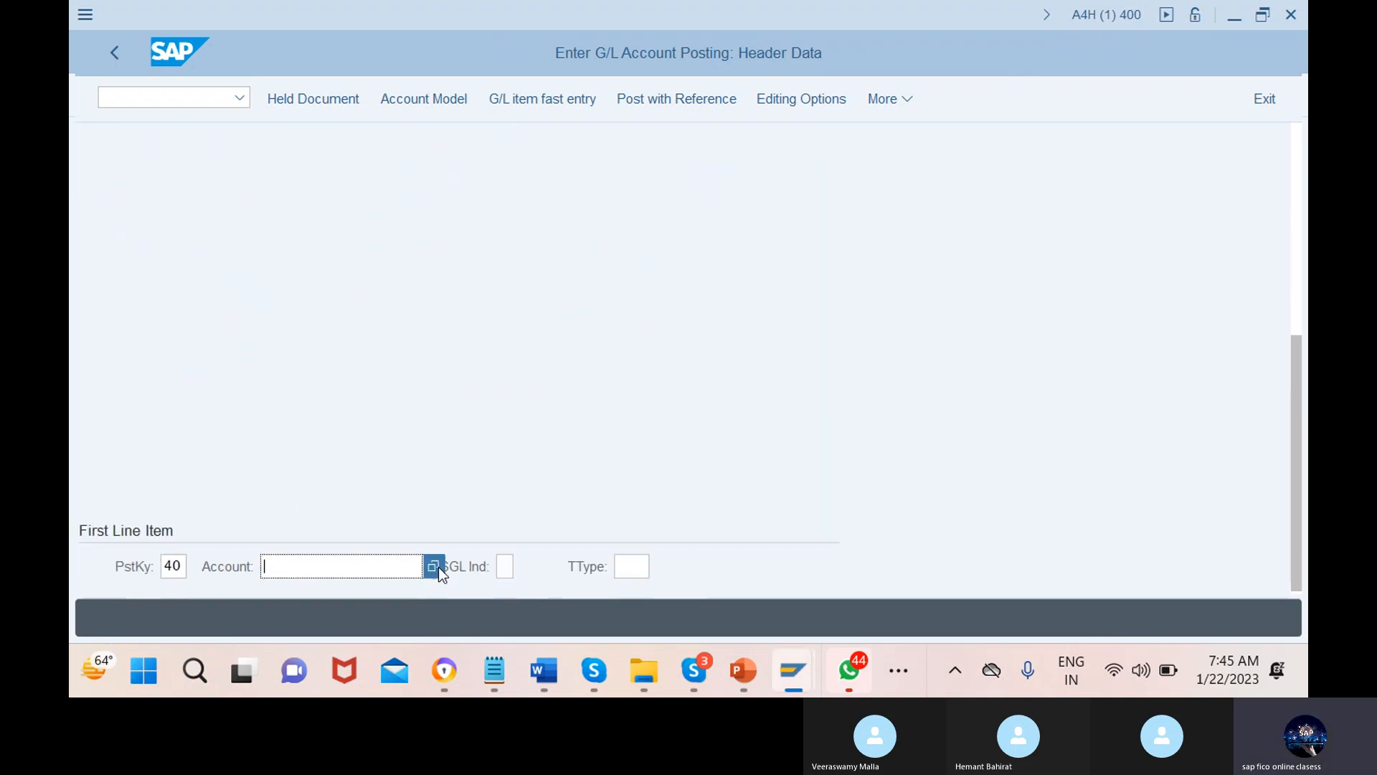
click(436, 567)
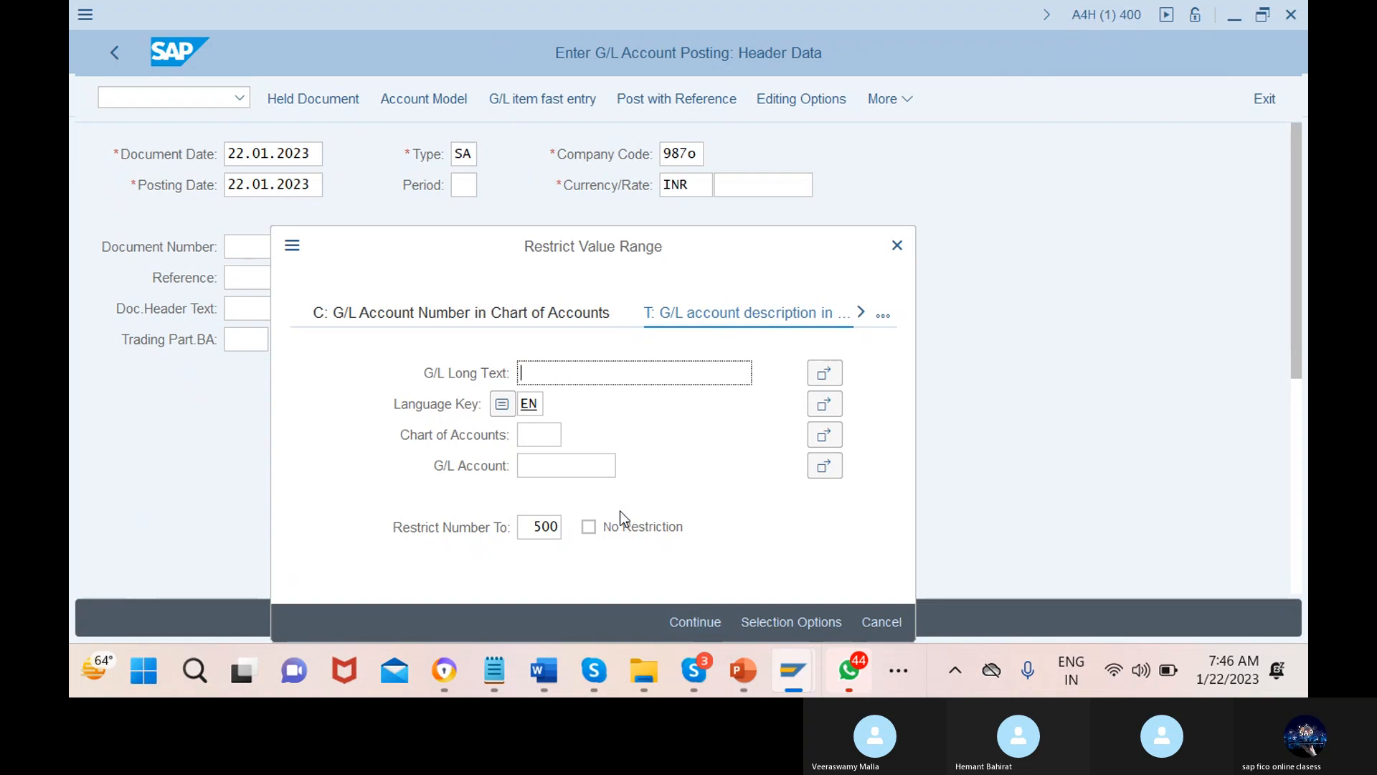
click(547, 435)
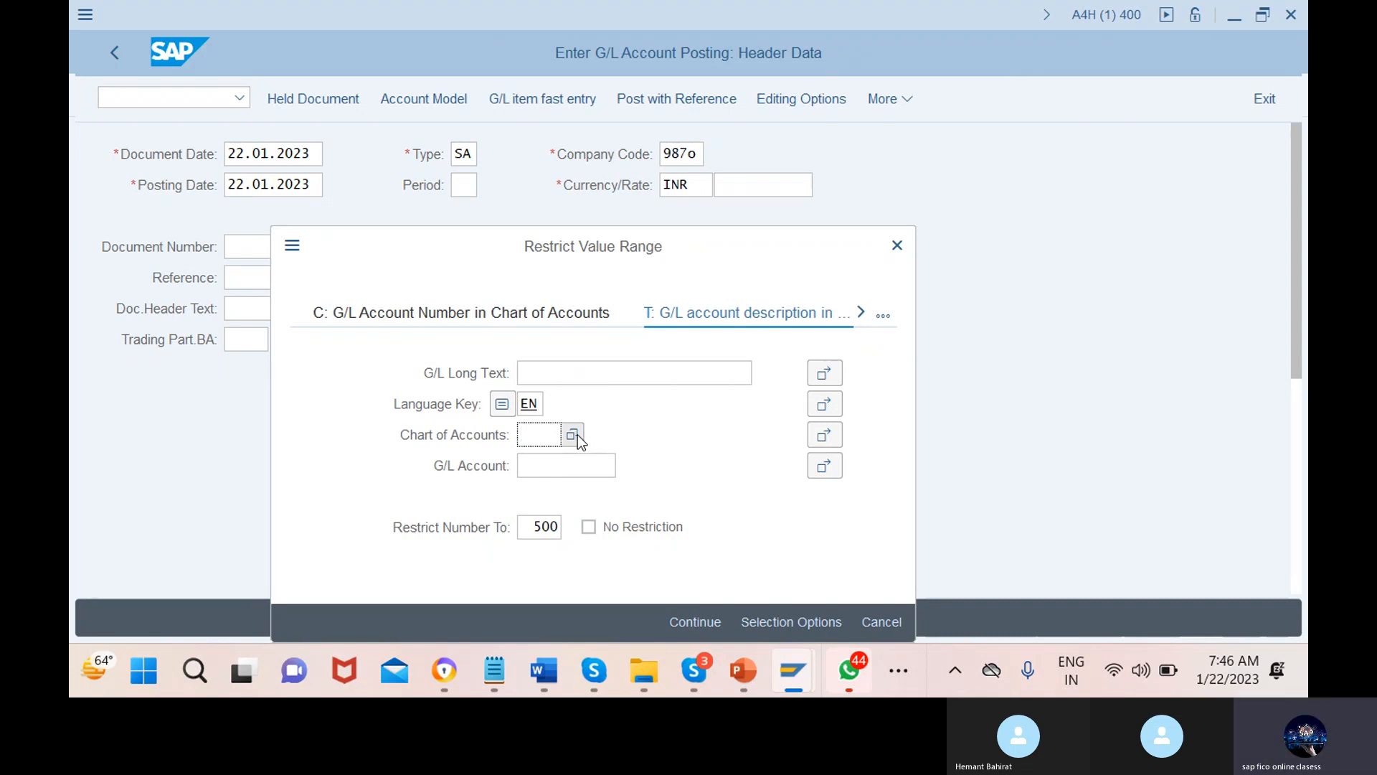
text(987o)
click(566, 466)
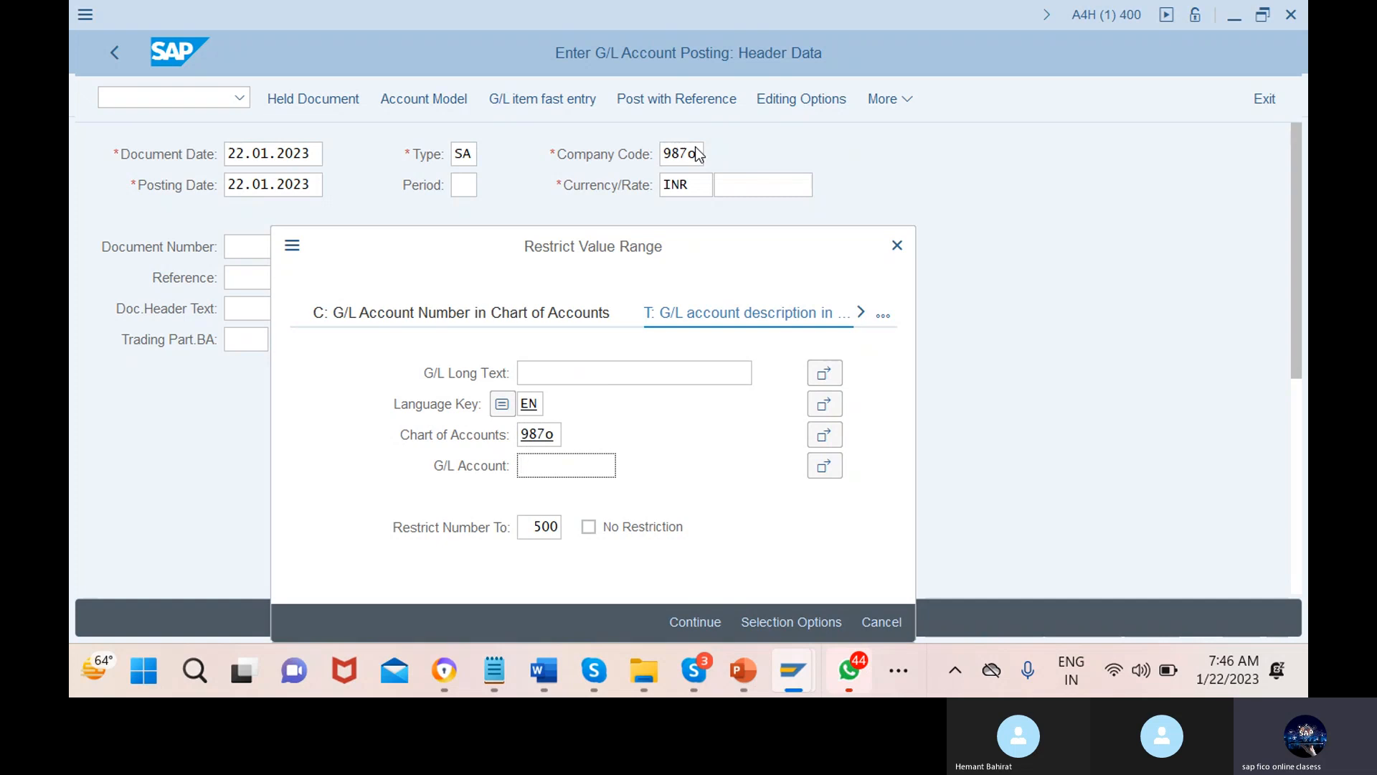
click(695, 623)
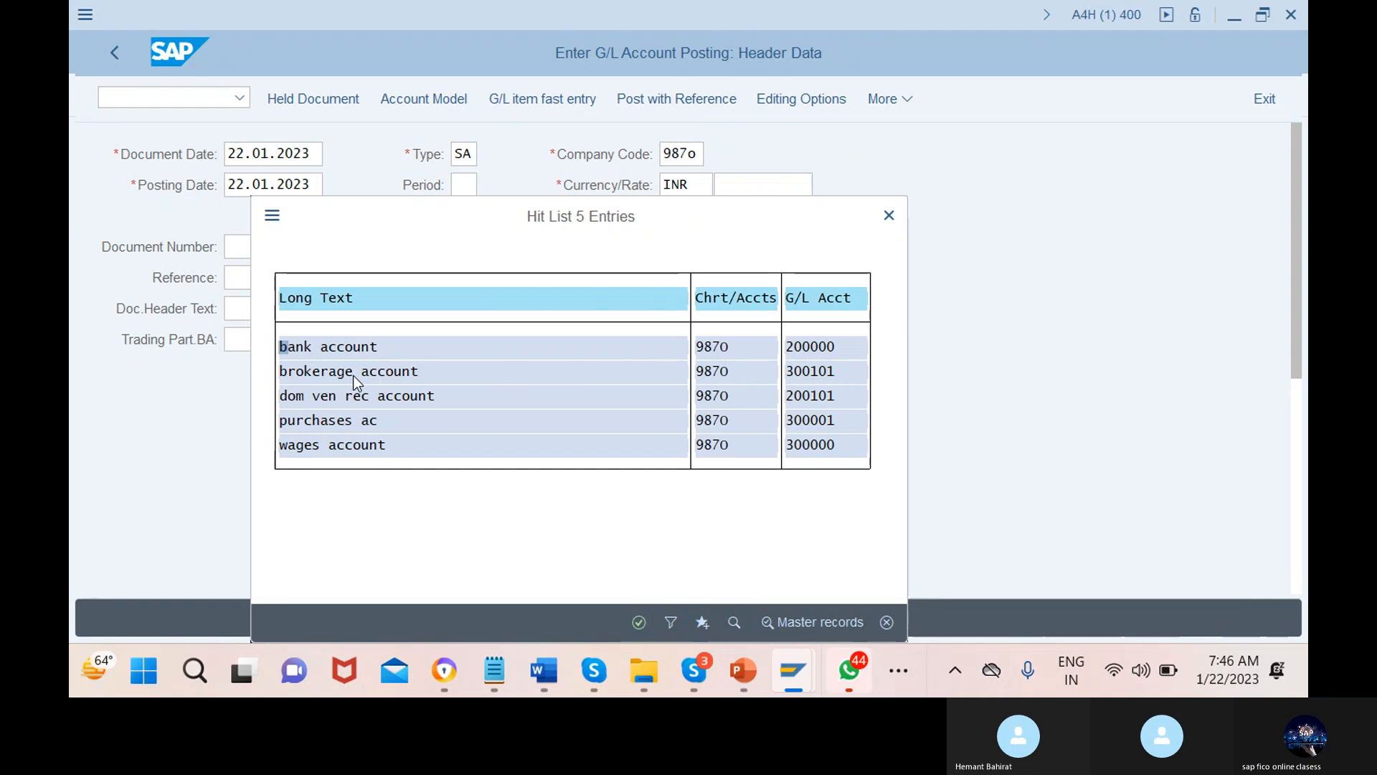
click(349, 445)
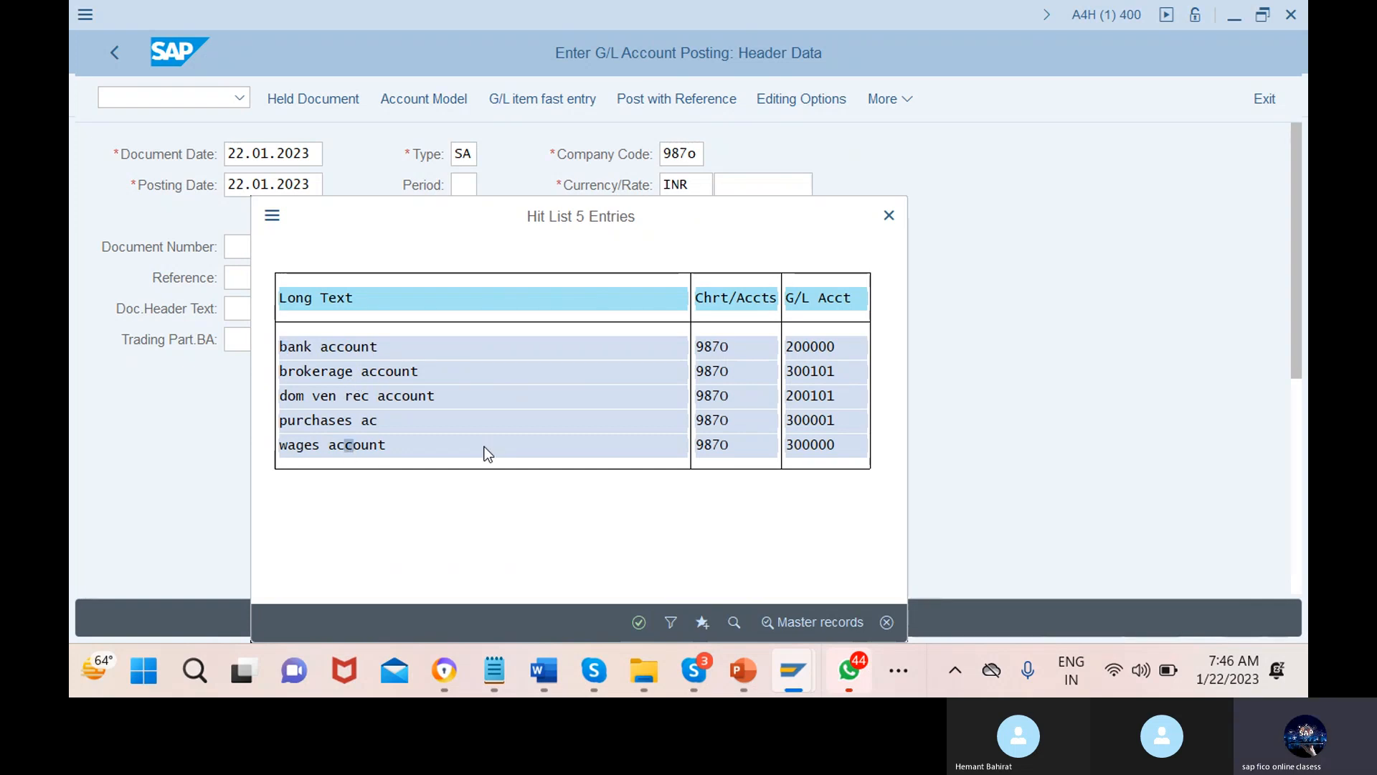
click(639, 622)
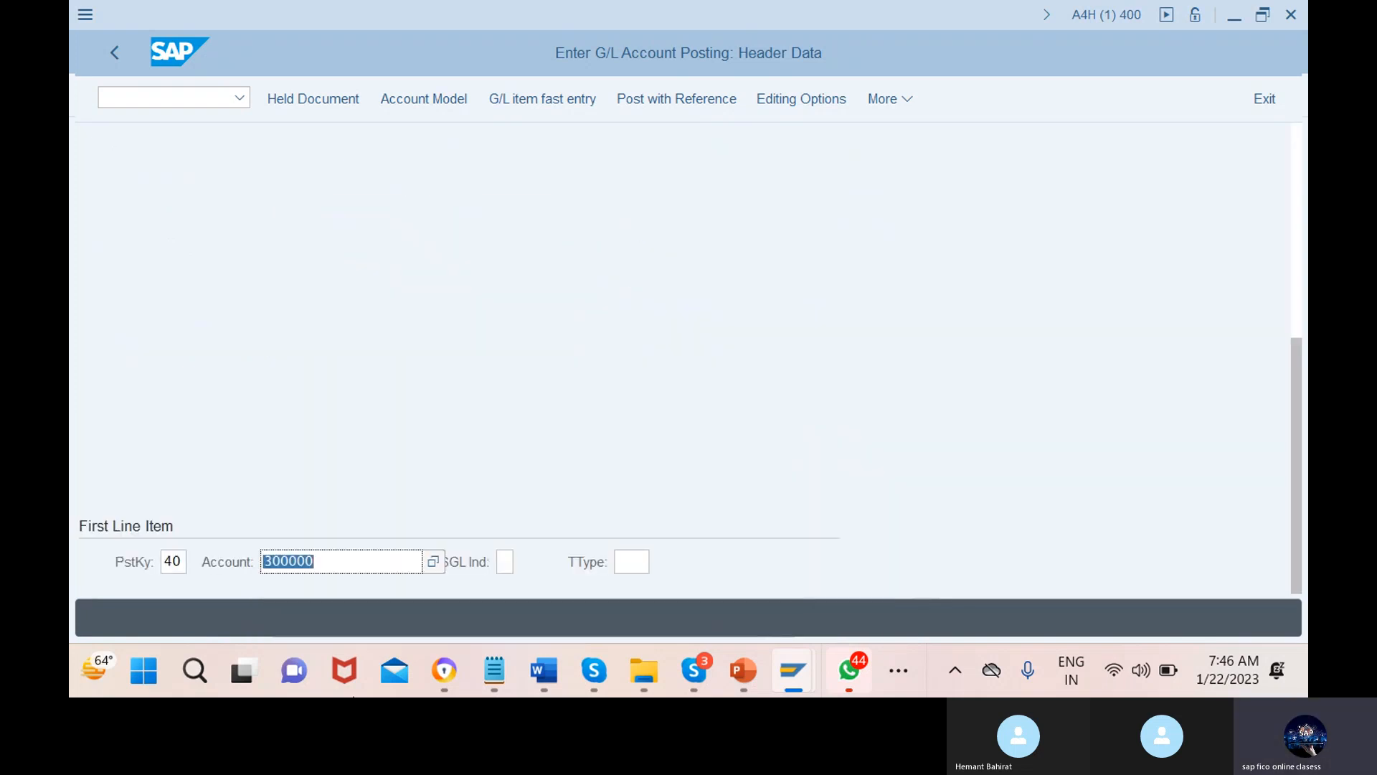
scroll(515, 519, up, 5)
scroll(515, 519, up, 3)
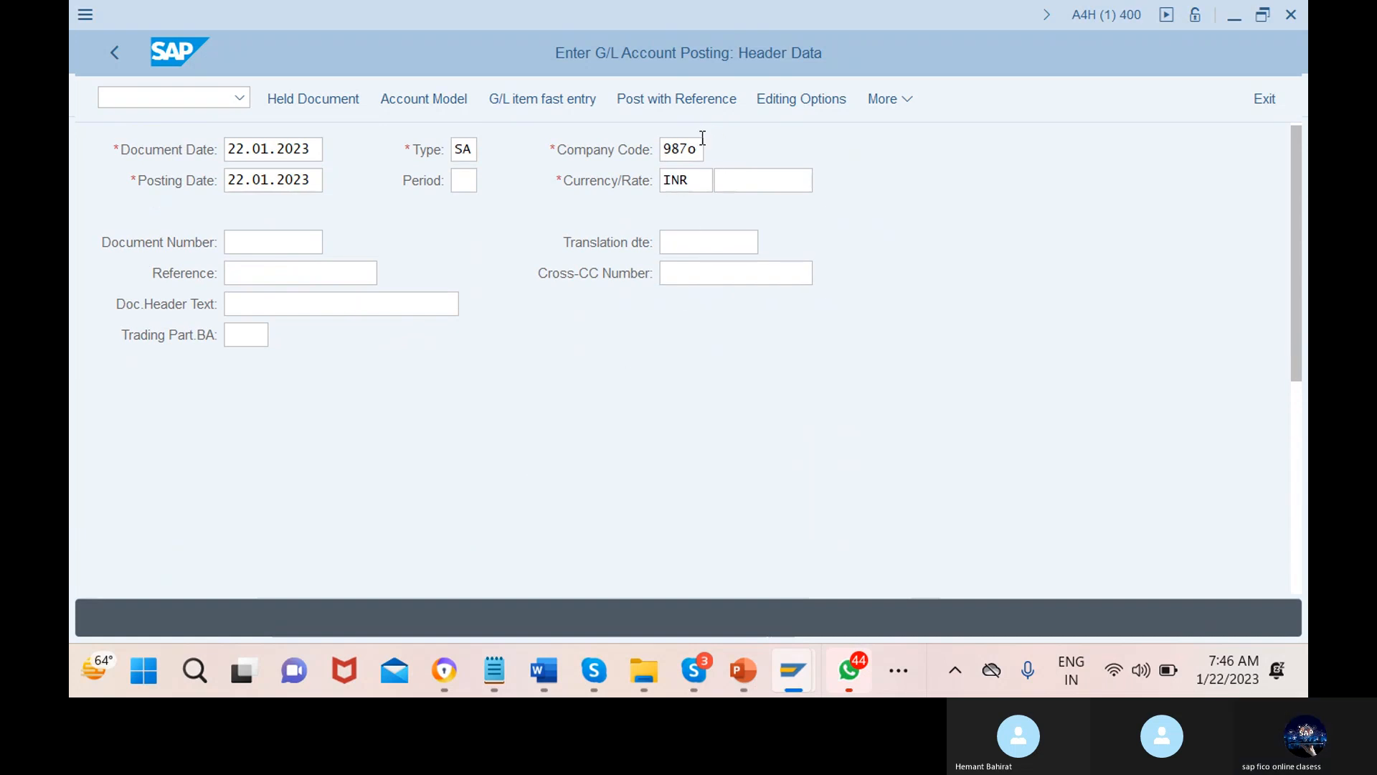
Correct the company code to 987A and enter amount 1000 on the wages line
click(694, 149)
key(BackSpace)
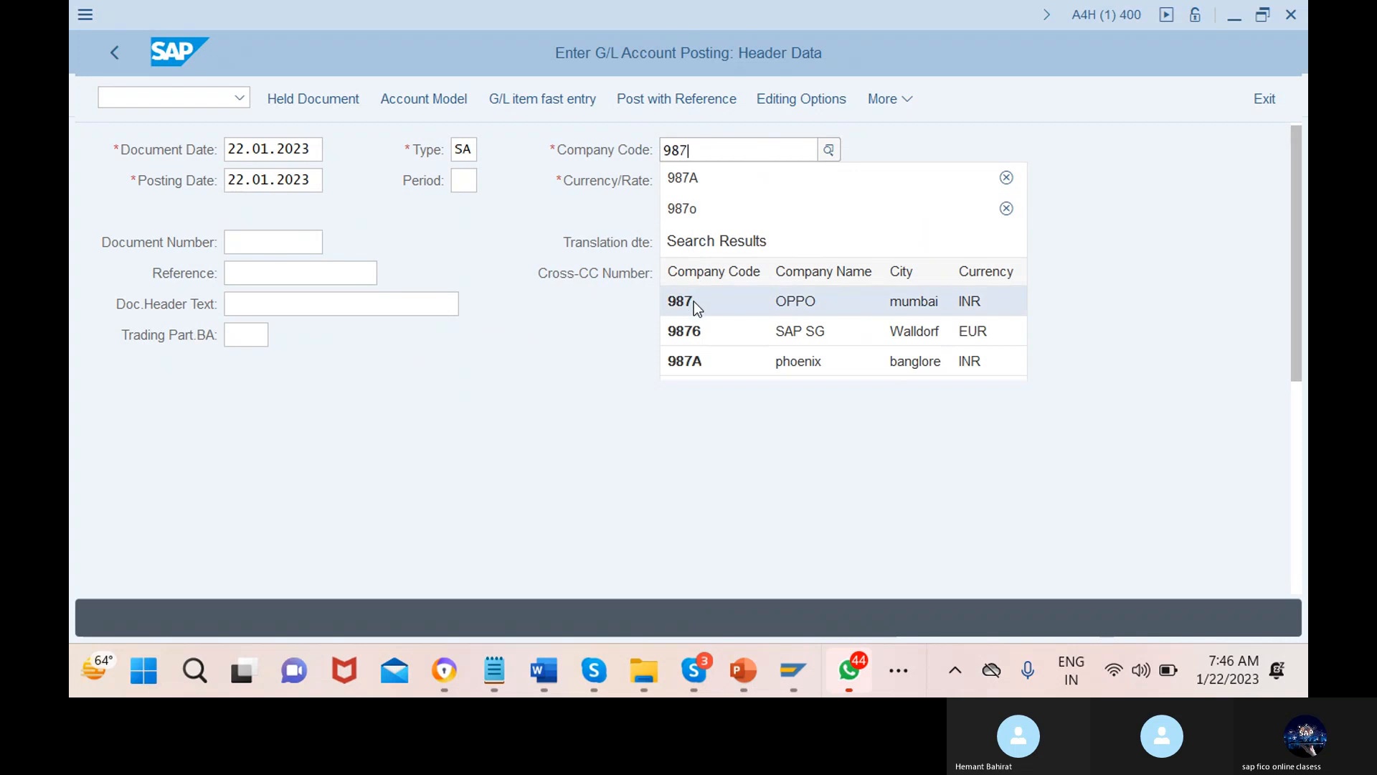
click(697, 356)
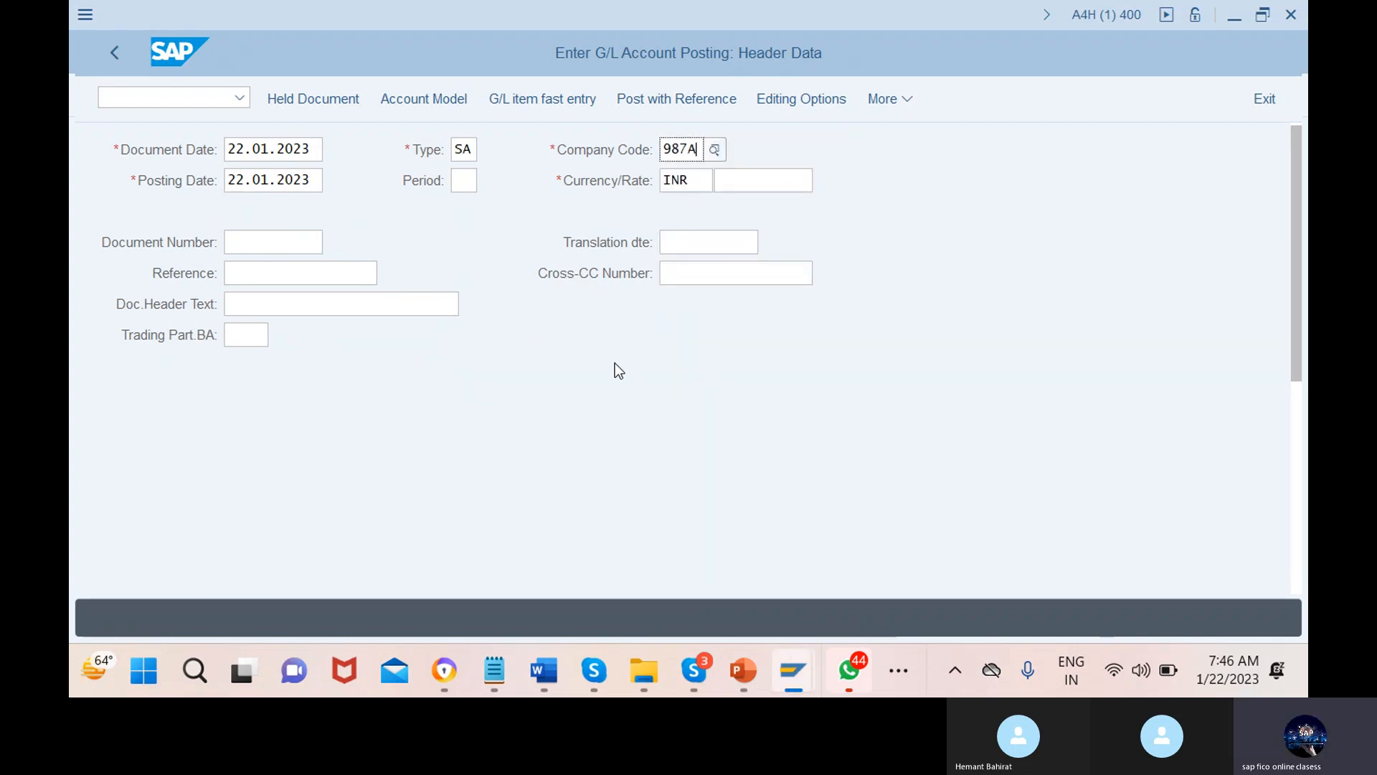
key(Return)
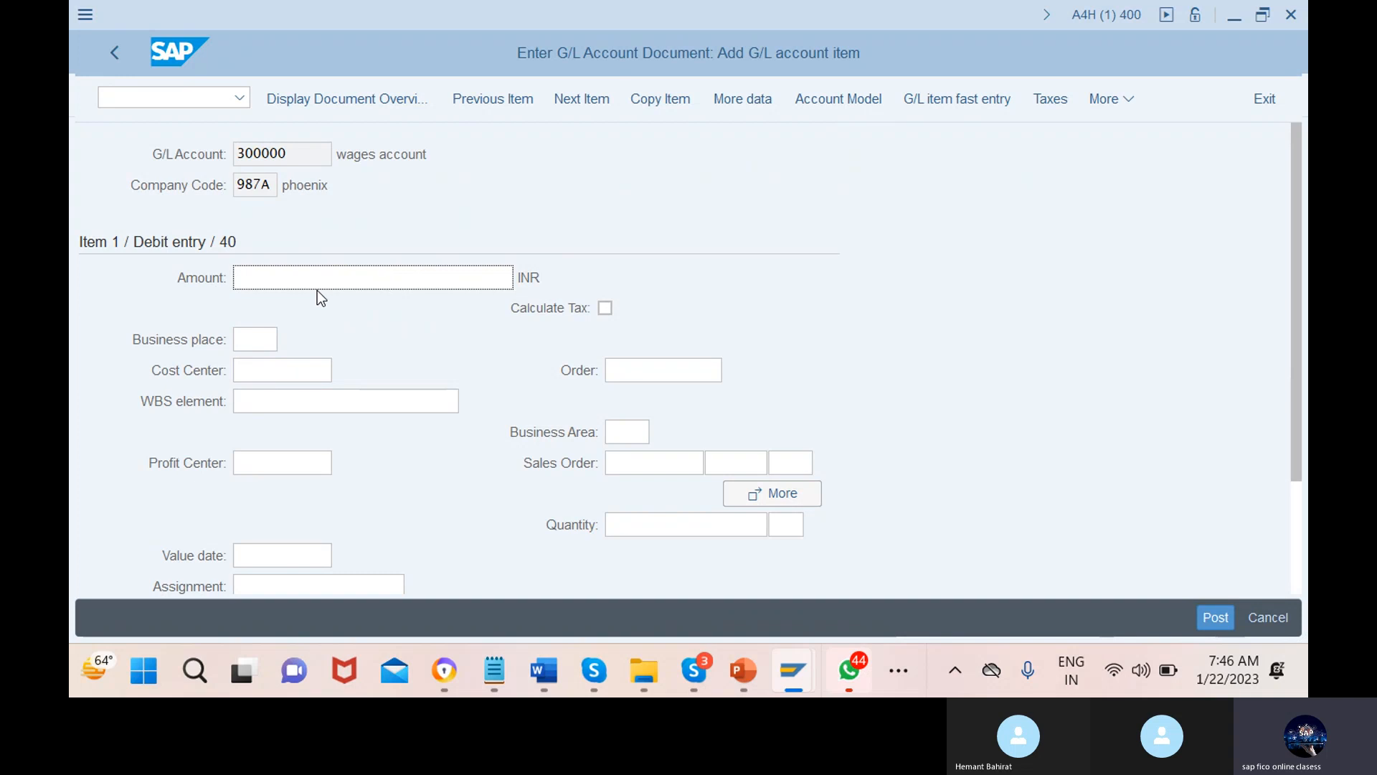
text(1000)
key(Escape)
Run /ofs00 to edit G/L accounts centrally in a new session
scroll(410, 505, down, 1)
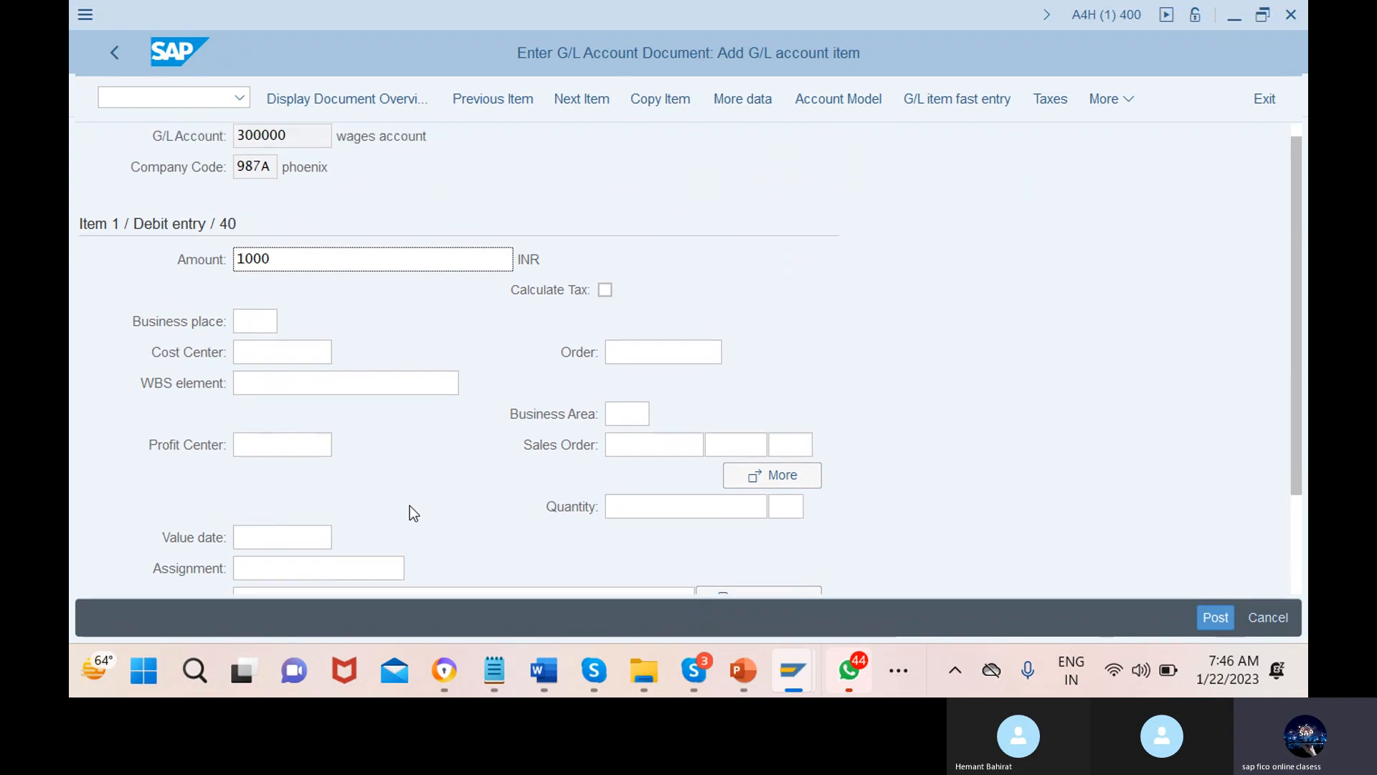
scroll(411, 505, up, 1)
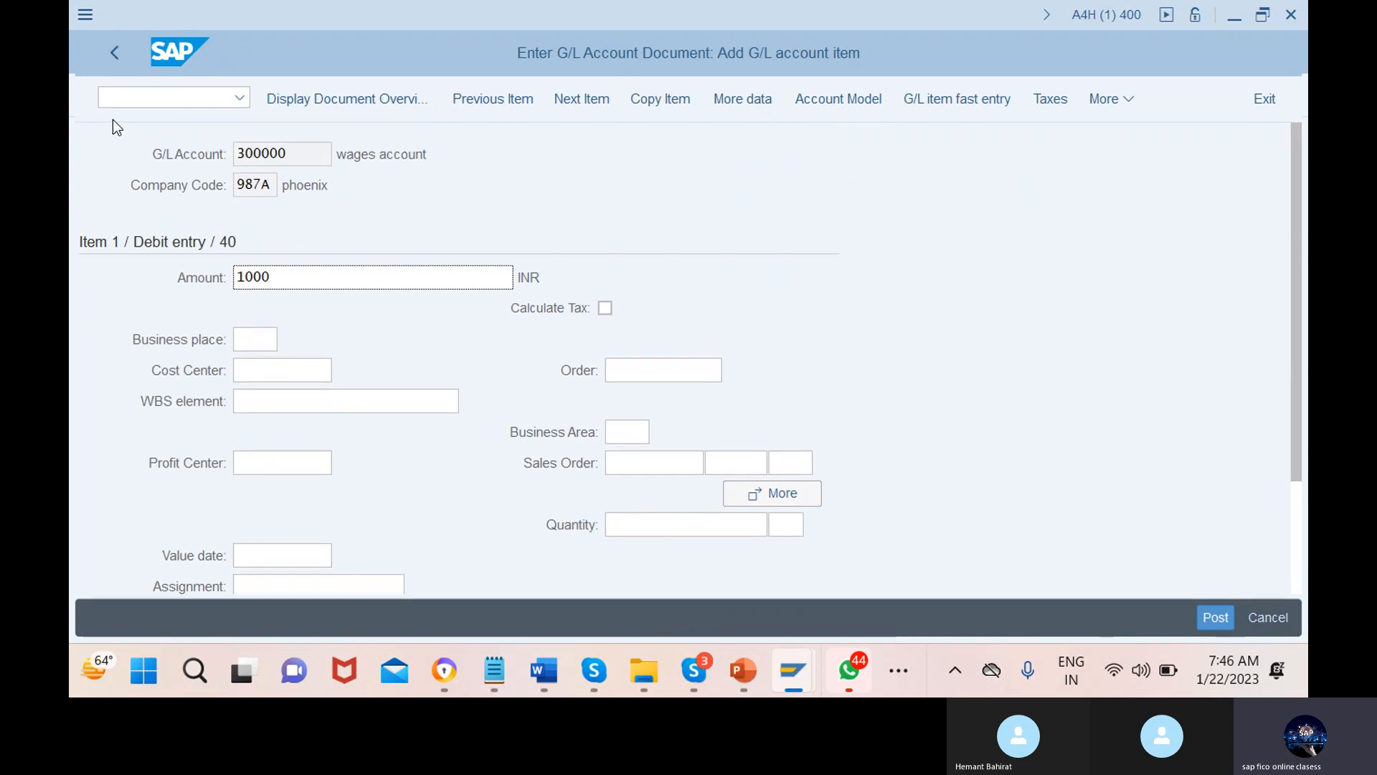
click(159, 97)
text(/)
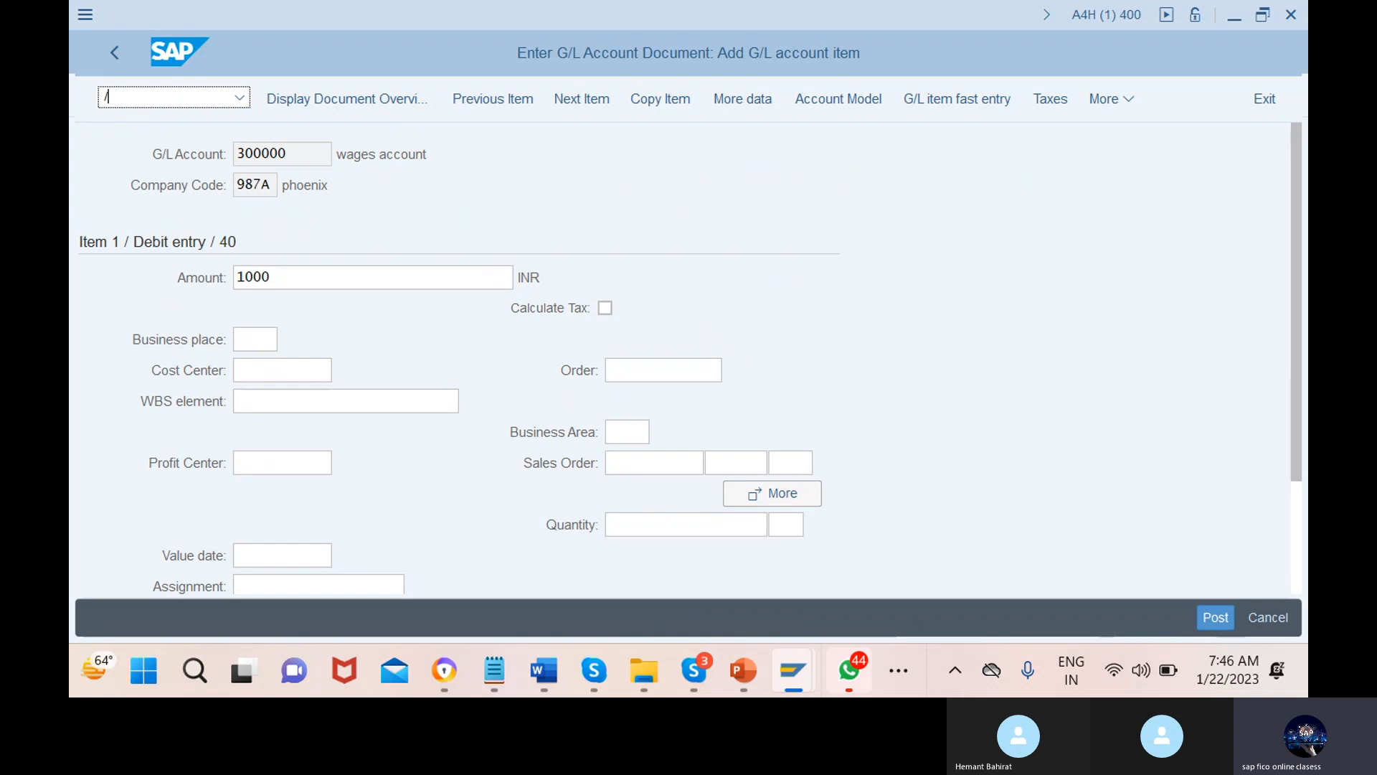
text(ofs00)
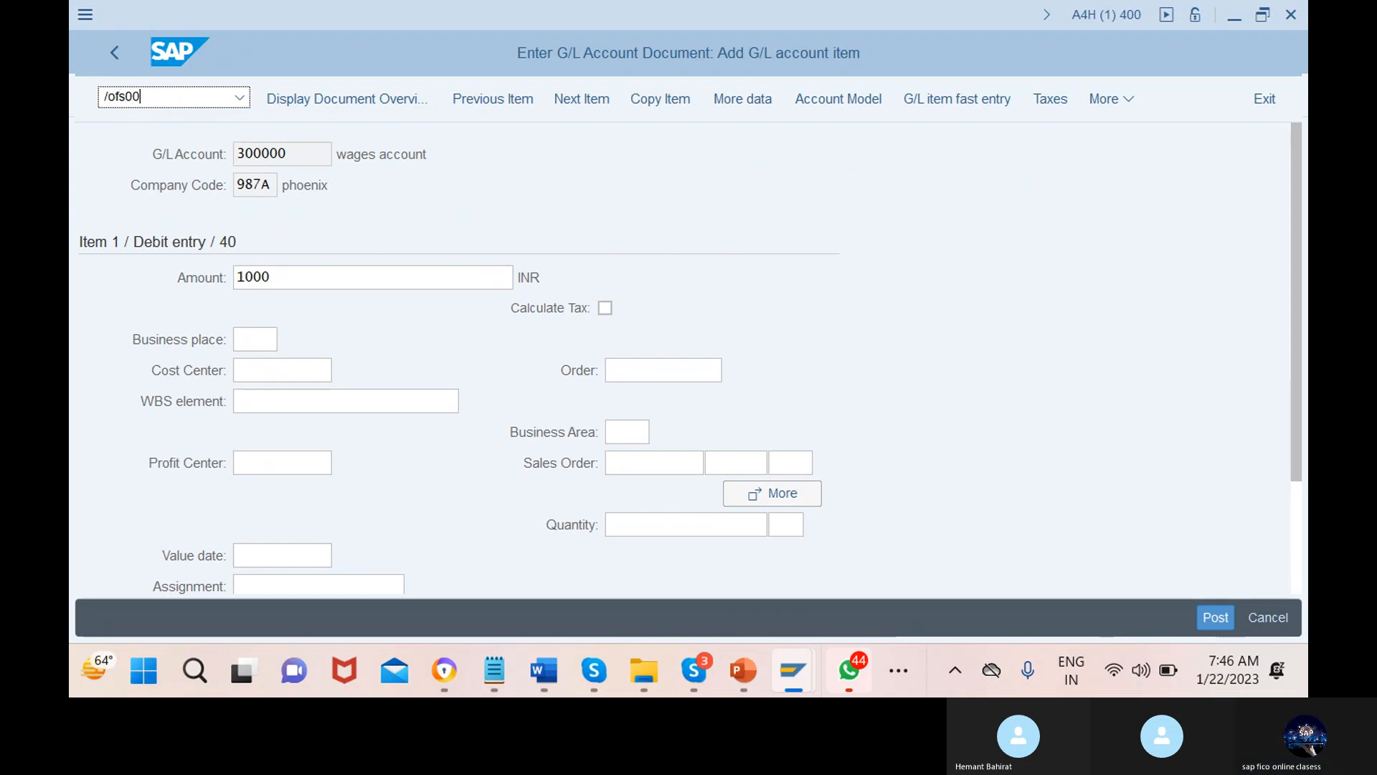
key(Return)
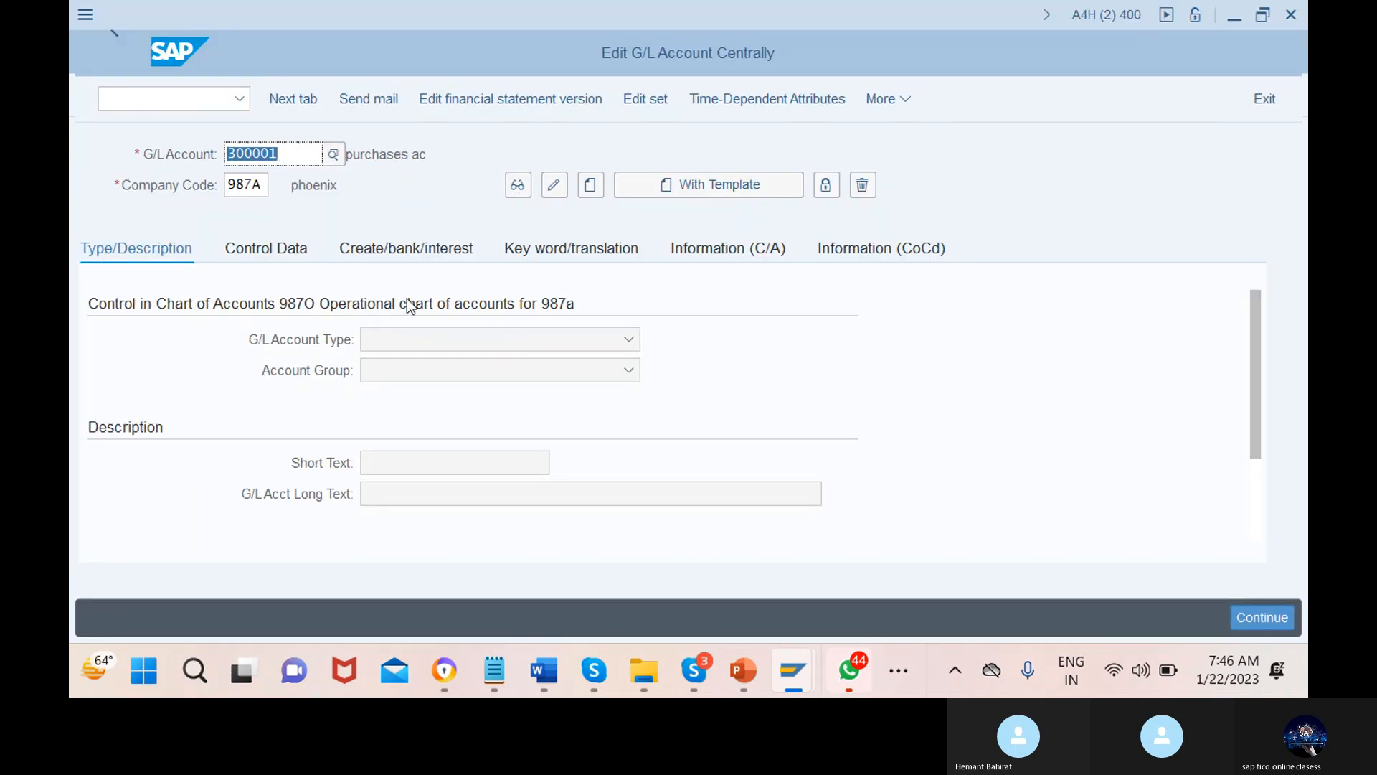
On the Create/bank/interest tab, load bank account 200000 from the chart's G/L account list
click(387, 248)
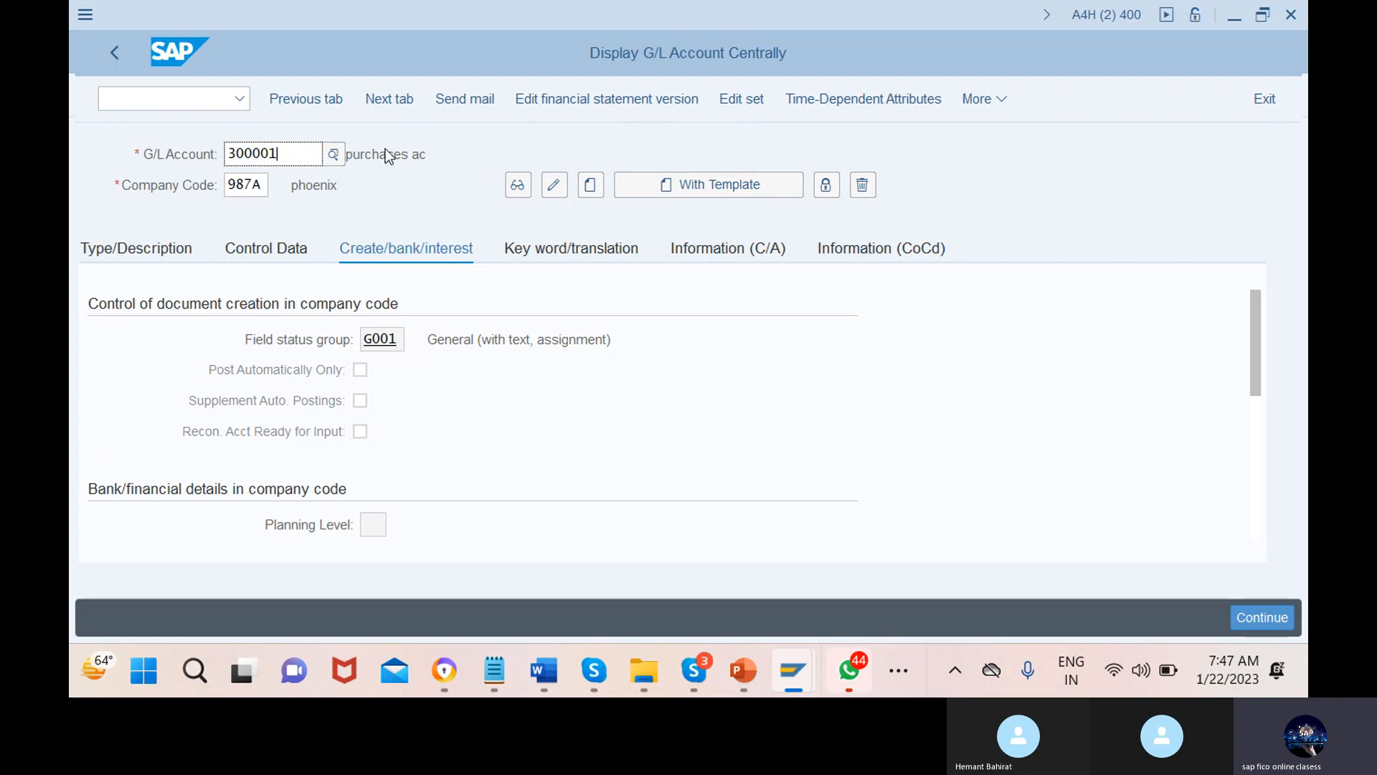
click(333, 156)
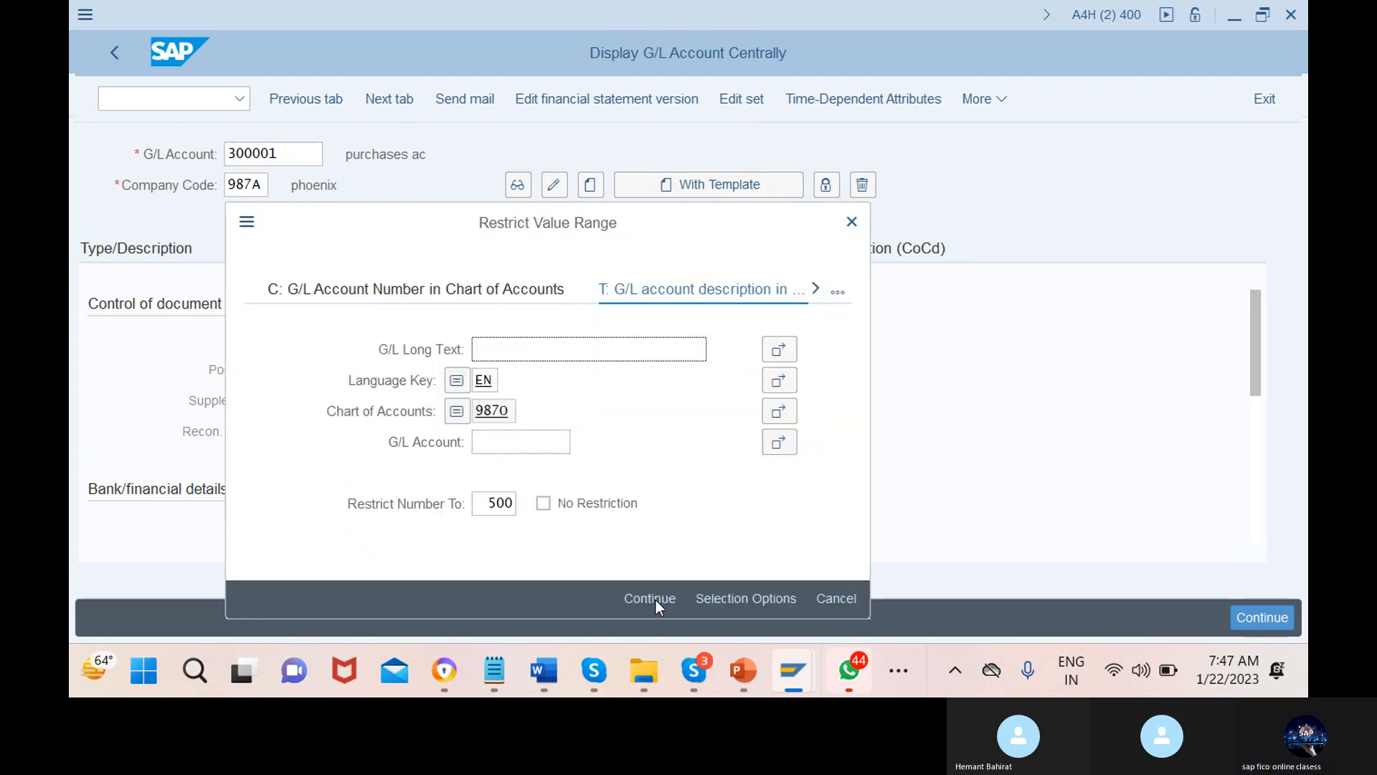
click(650, 599)
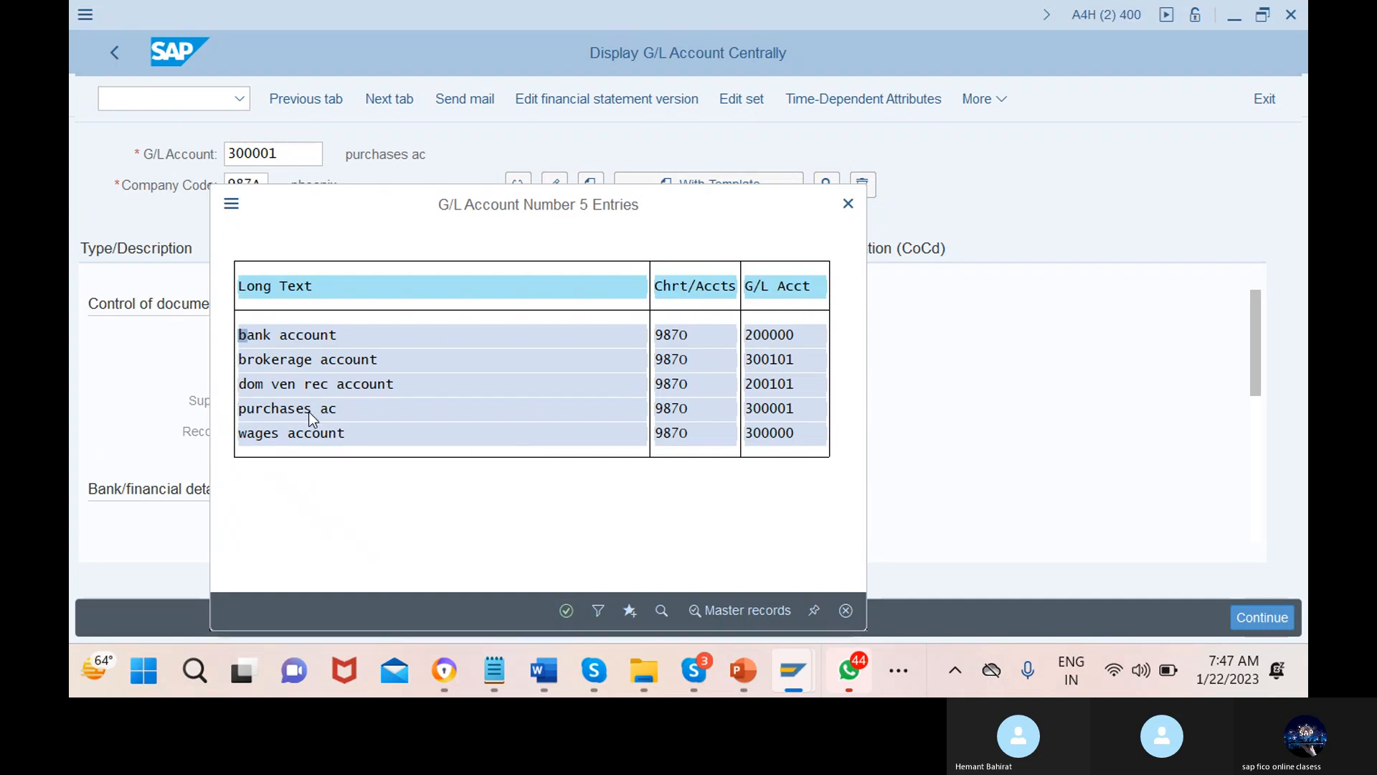
click(313, 340)
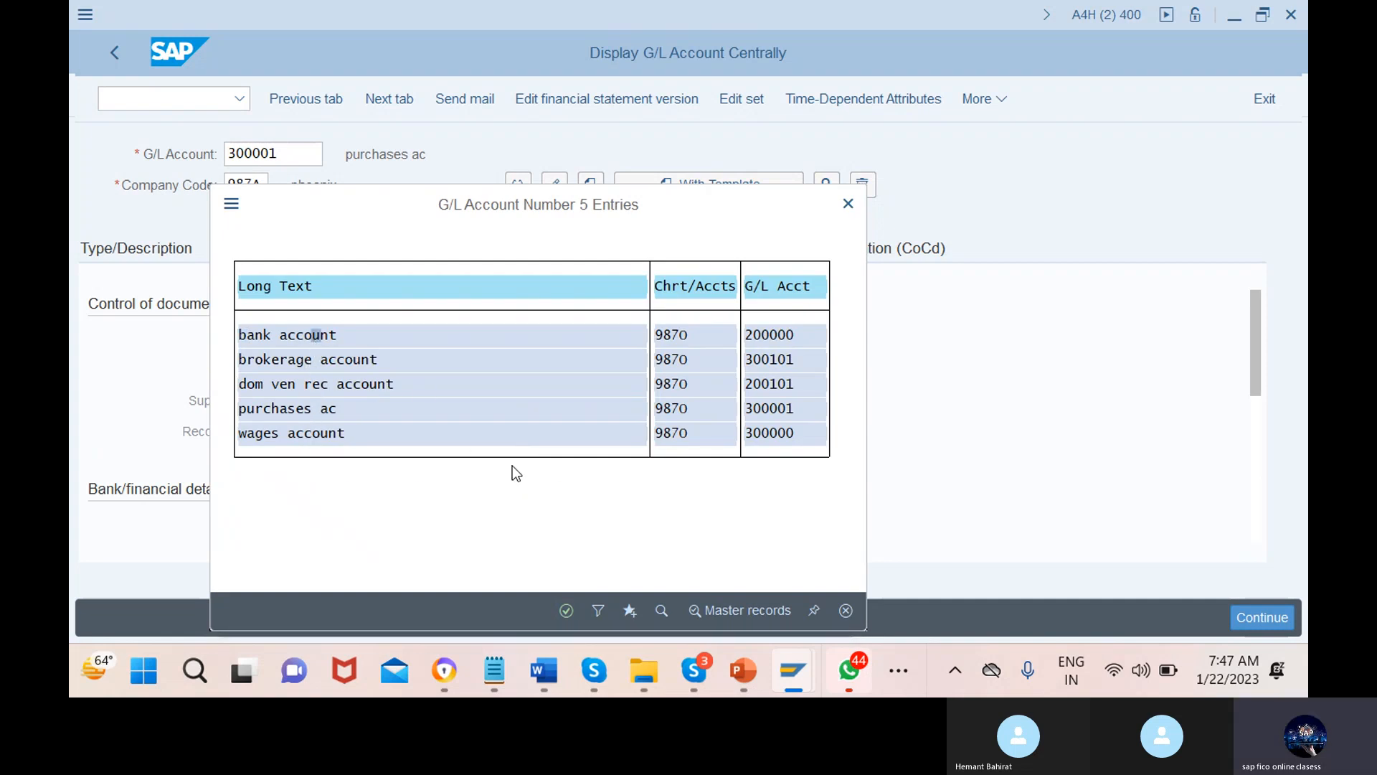
click(567, 610)
Put bank account 200000 into change mode and look up its field status group G005
click(554, 185)
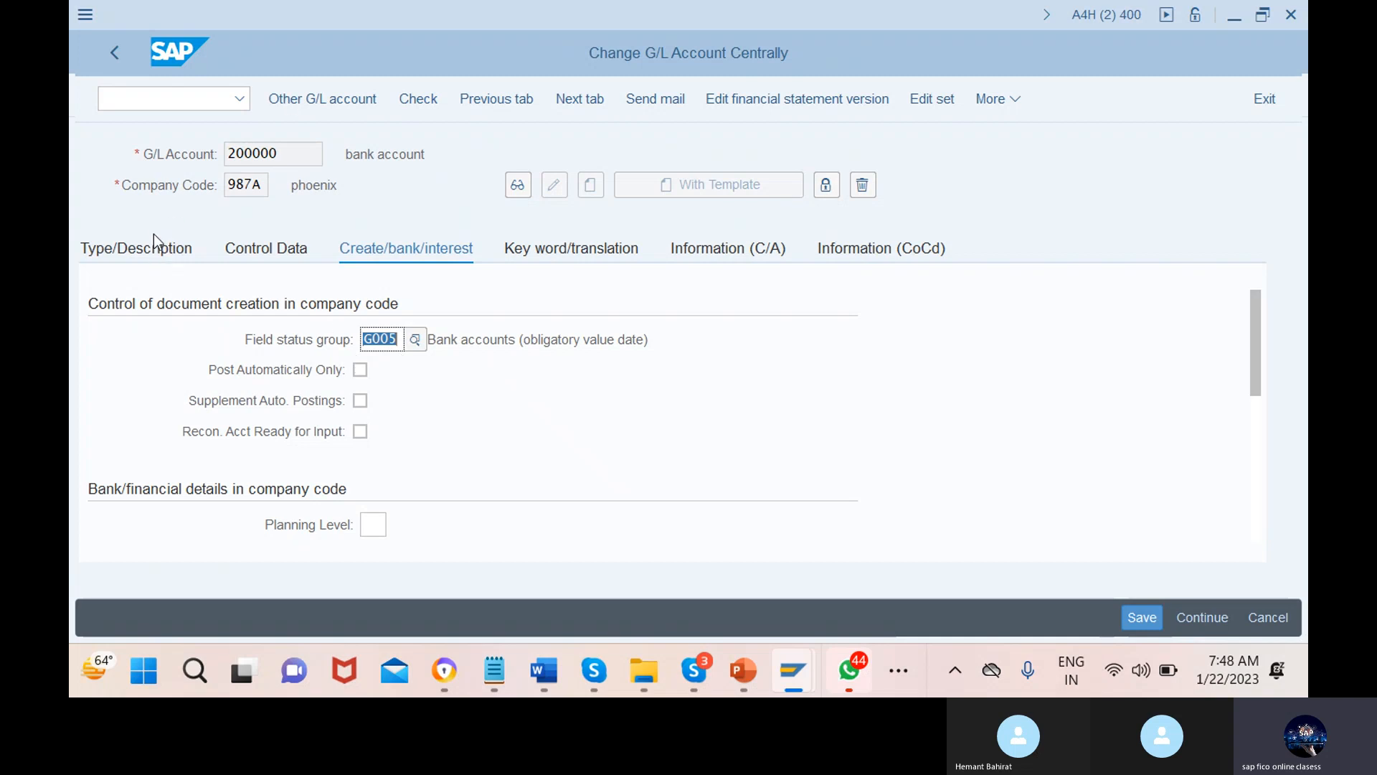
click(416, 348)
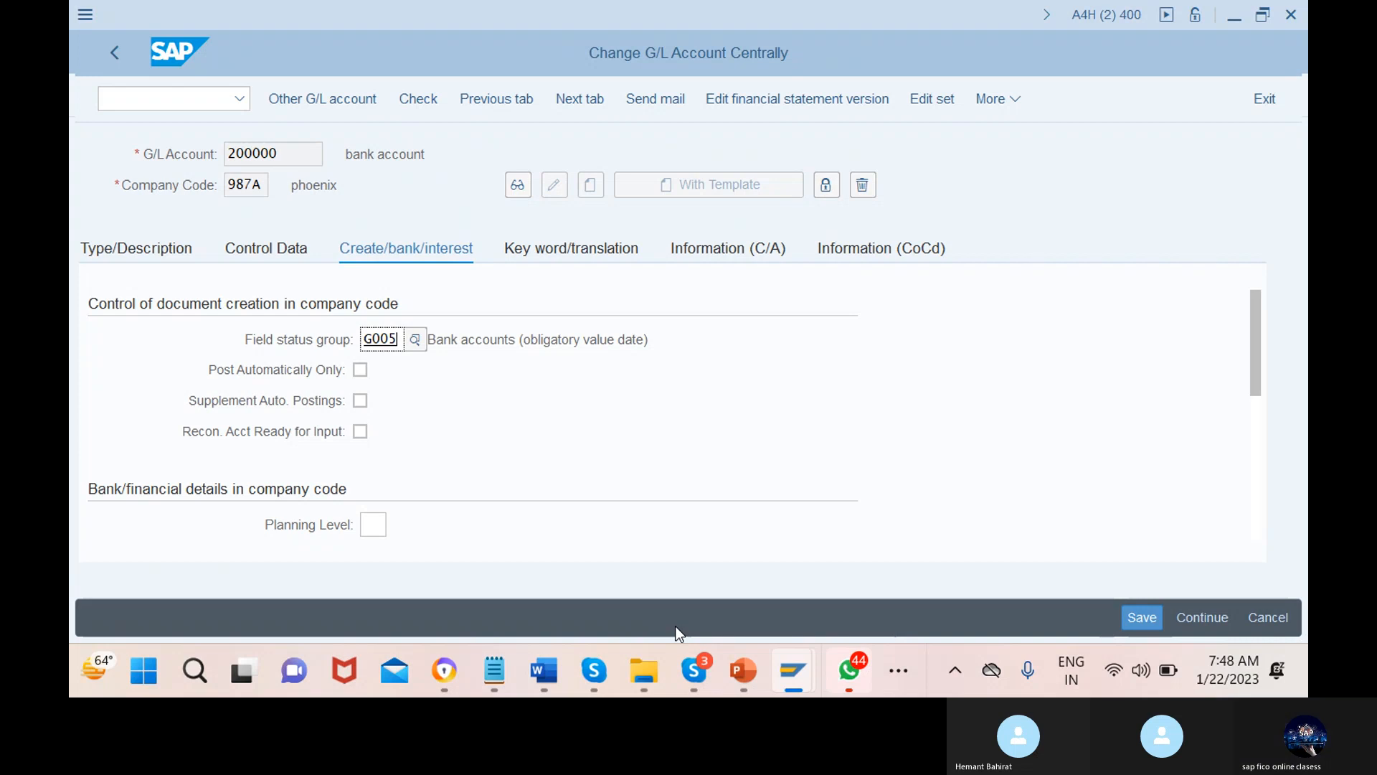
mouse_move(793, 674)
mouse_move(756, 587)
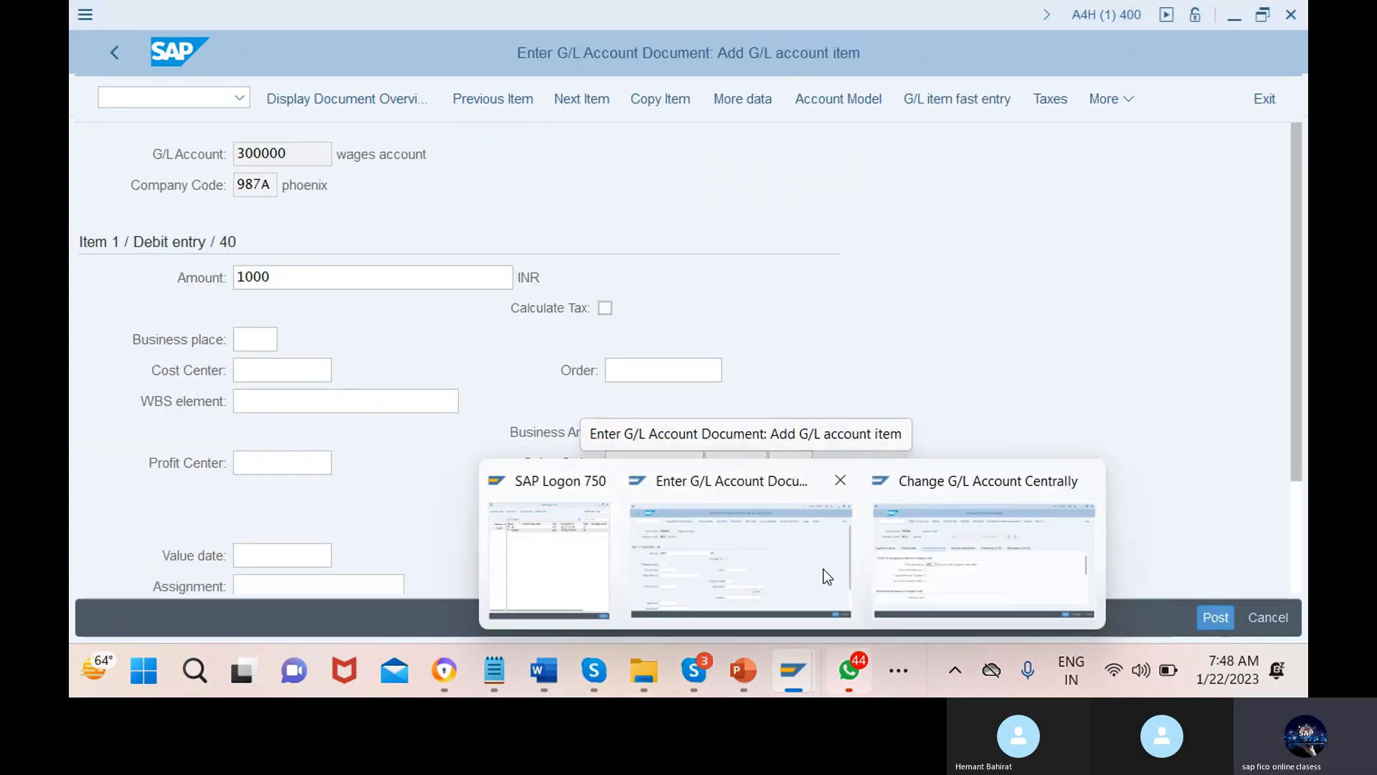
text(/oob)
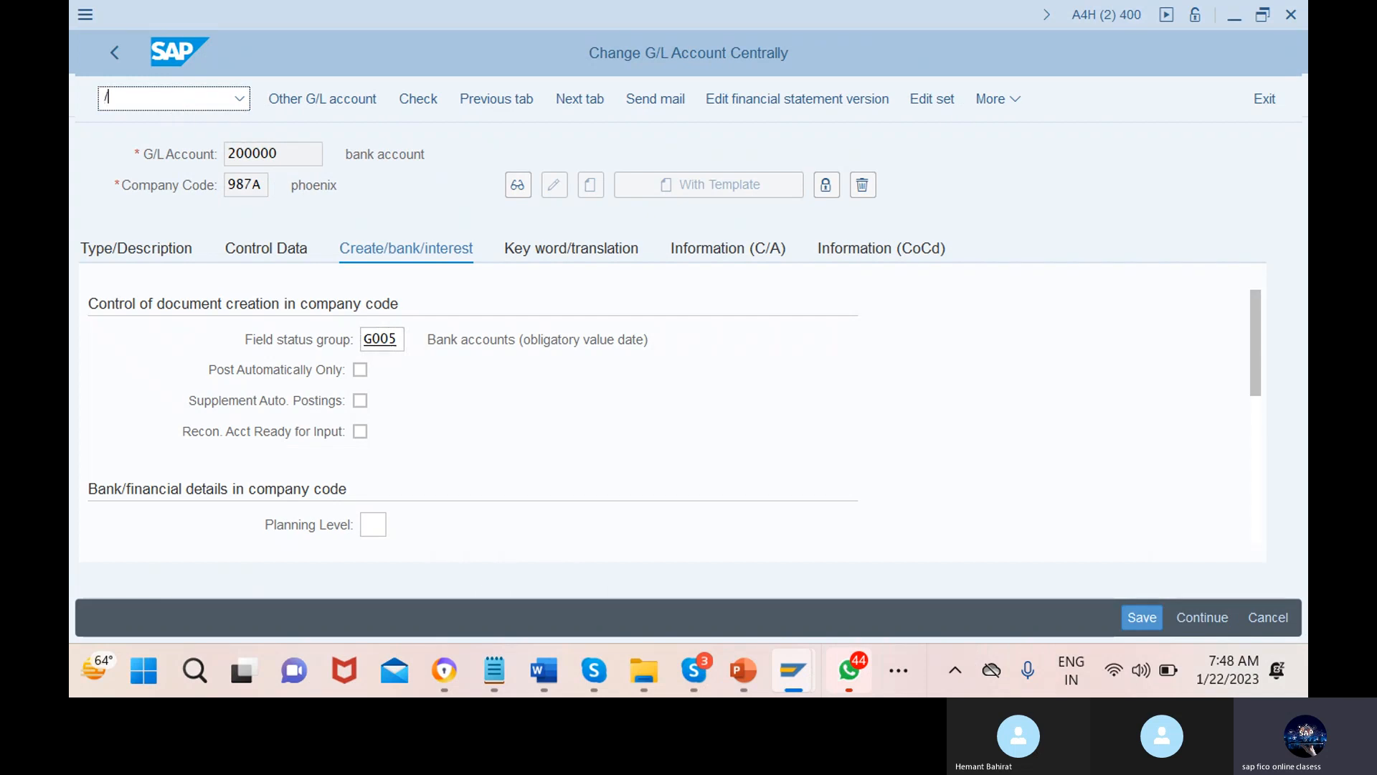
text(c4)
List the 49 field status groups of variant 0001 FIELD STATUS FOR SESE and select G004
key(Return)
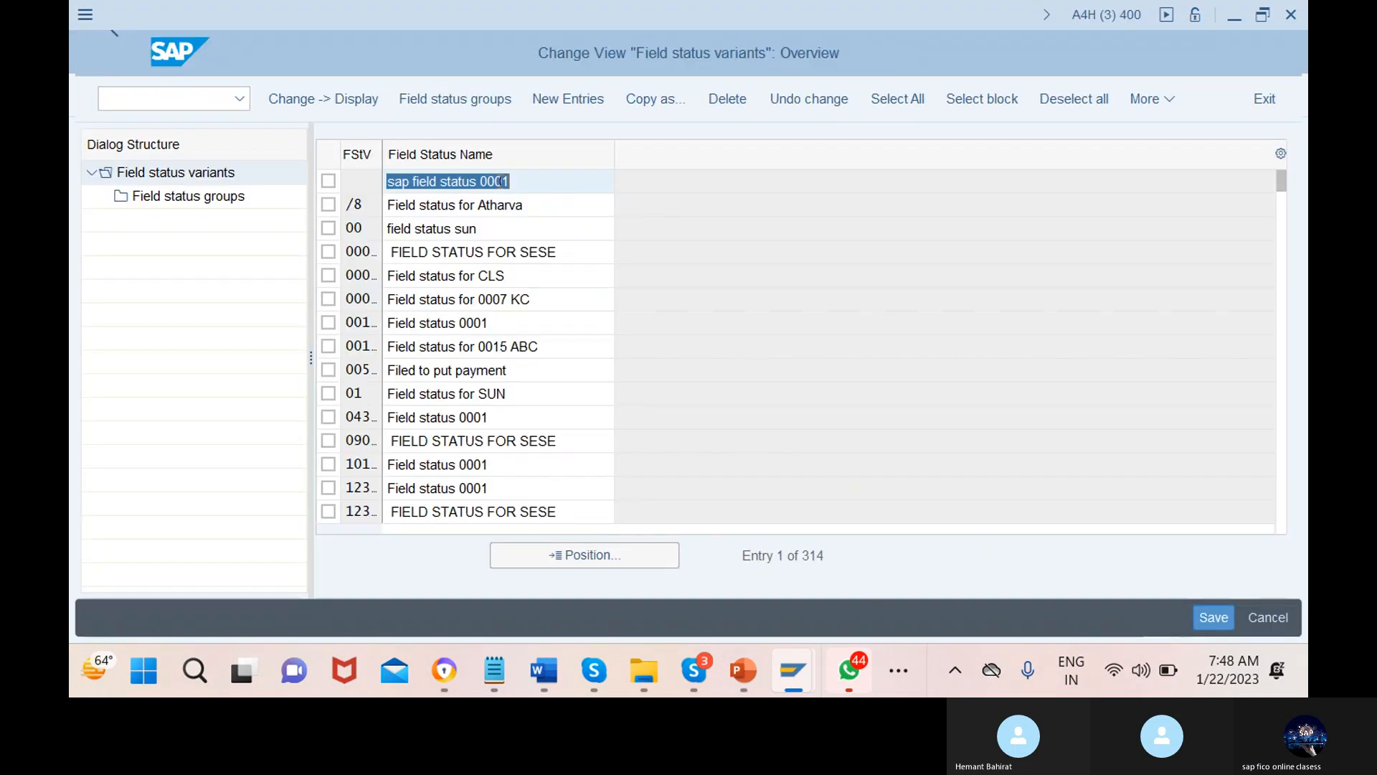
click(327, 256)
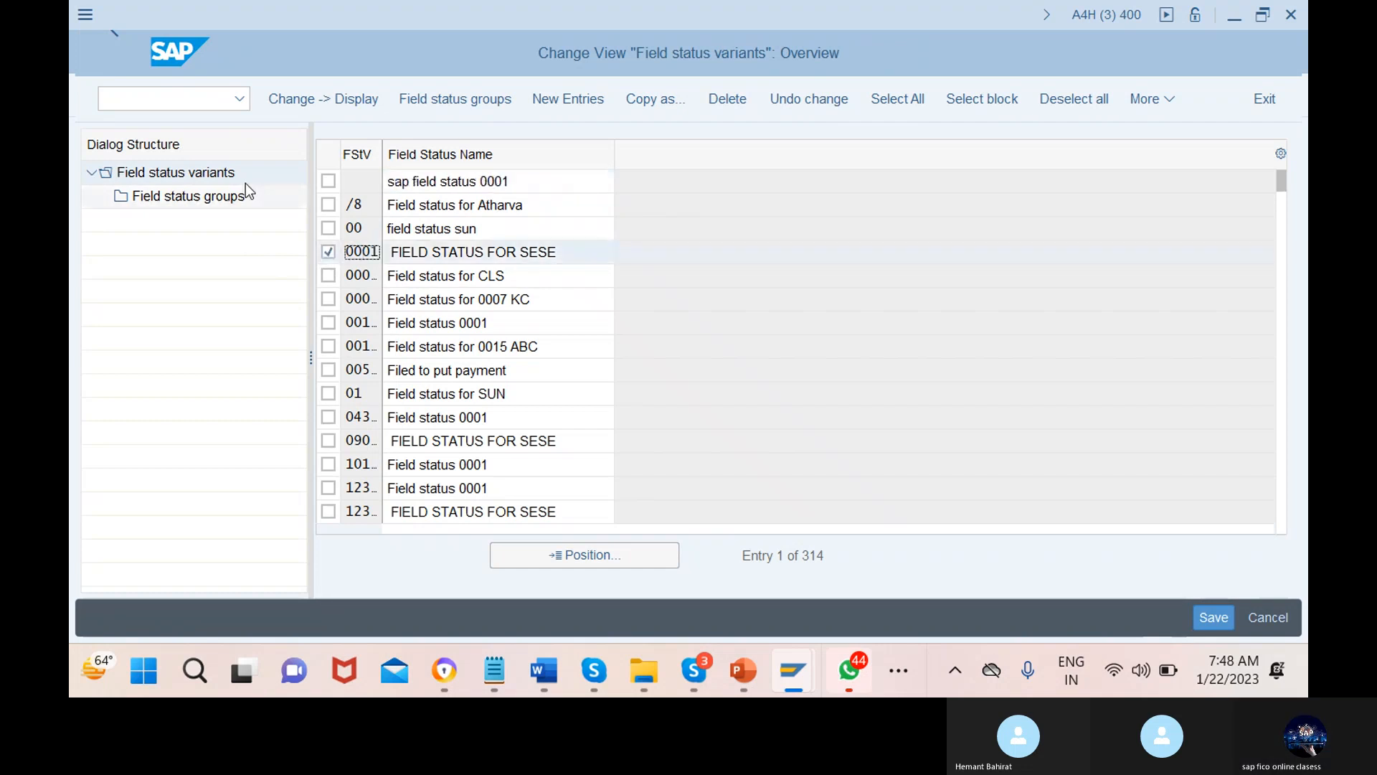
click(210, 198)
double_click(211, 198)
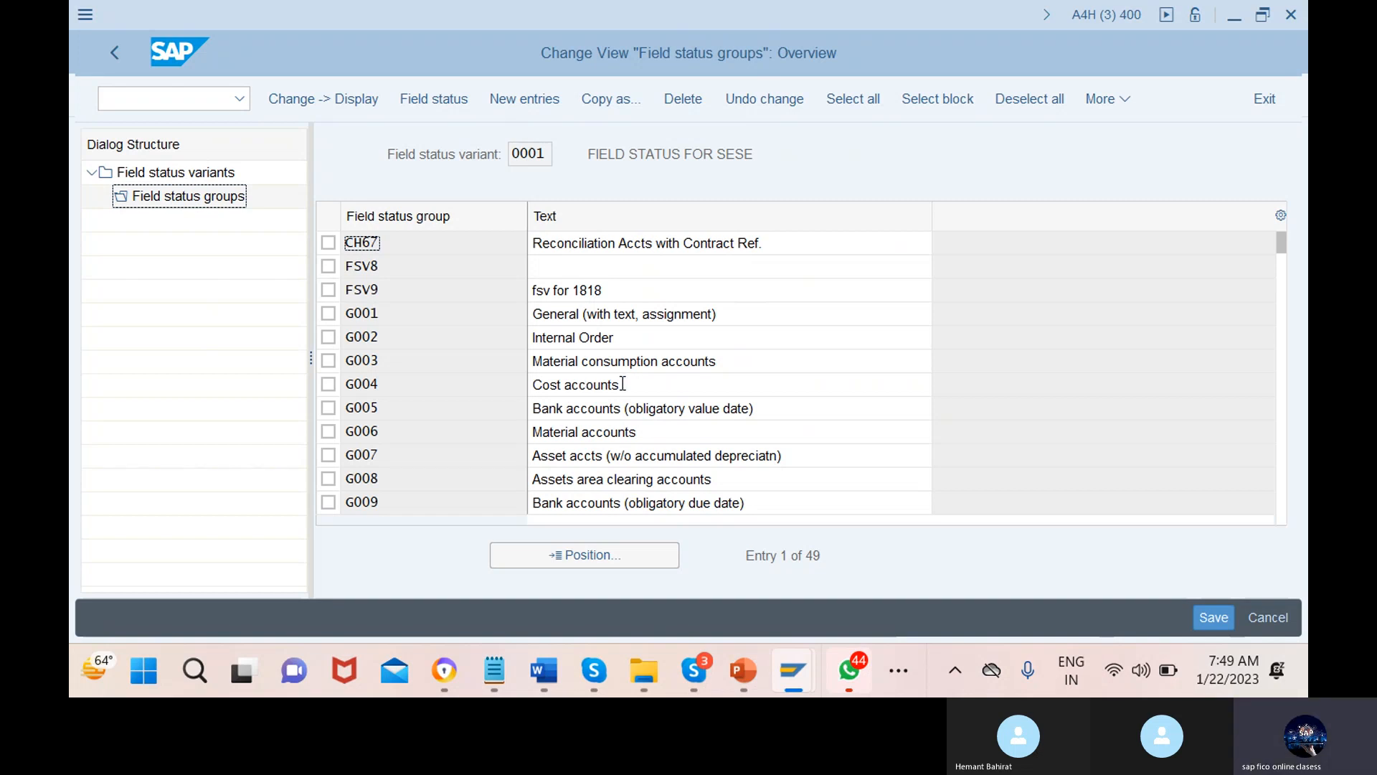
click(732, 385)
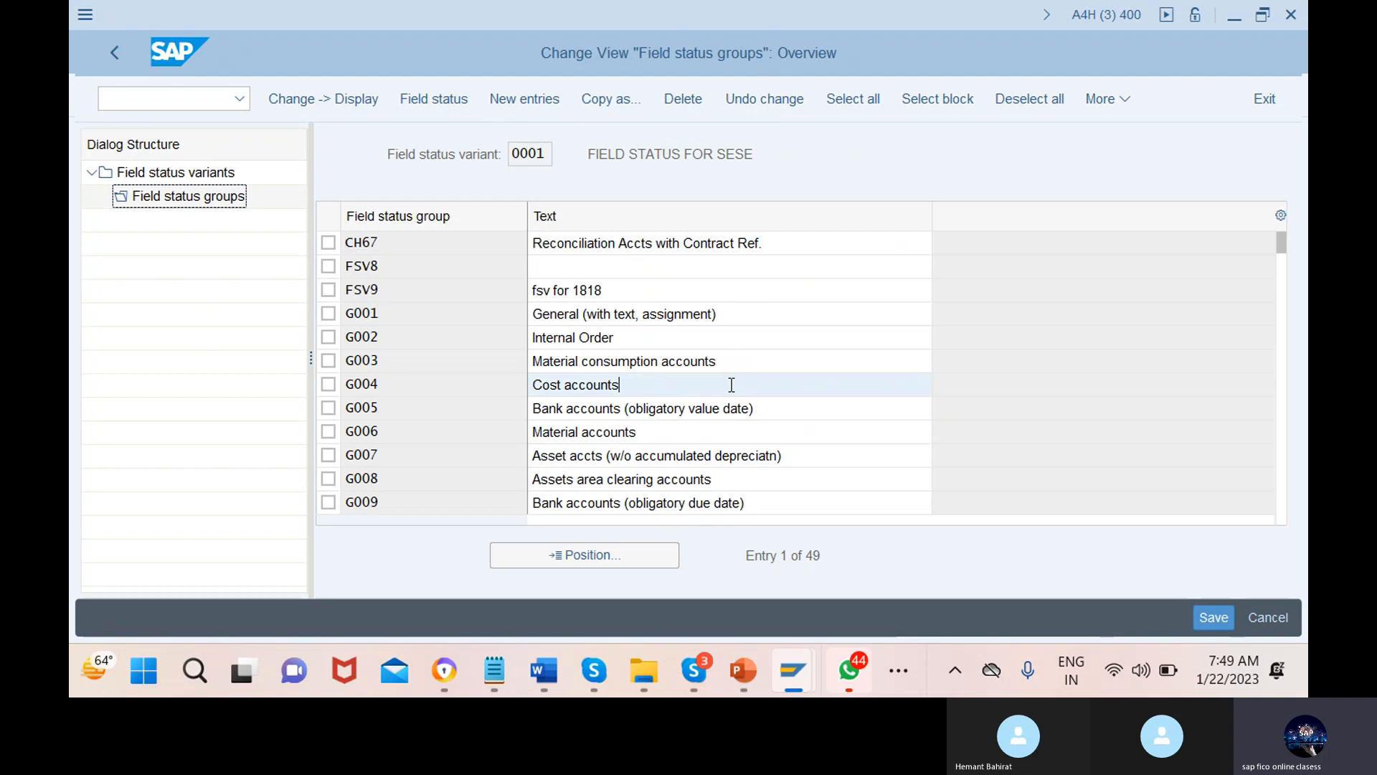
Check G004's General Data field statuses, then switch back to the Enter G/L Account Document window
double_click(729, 385)
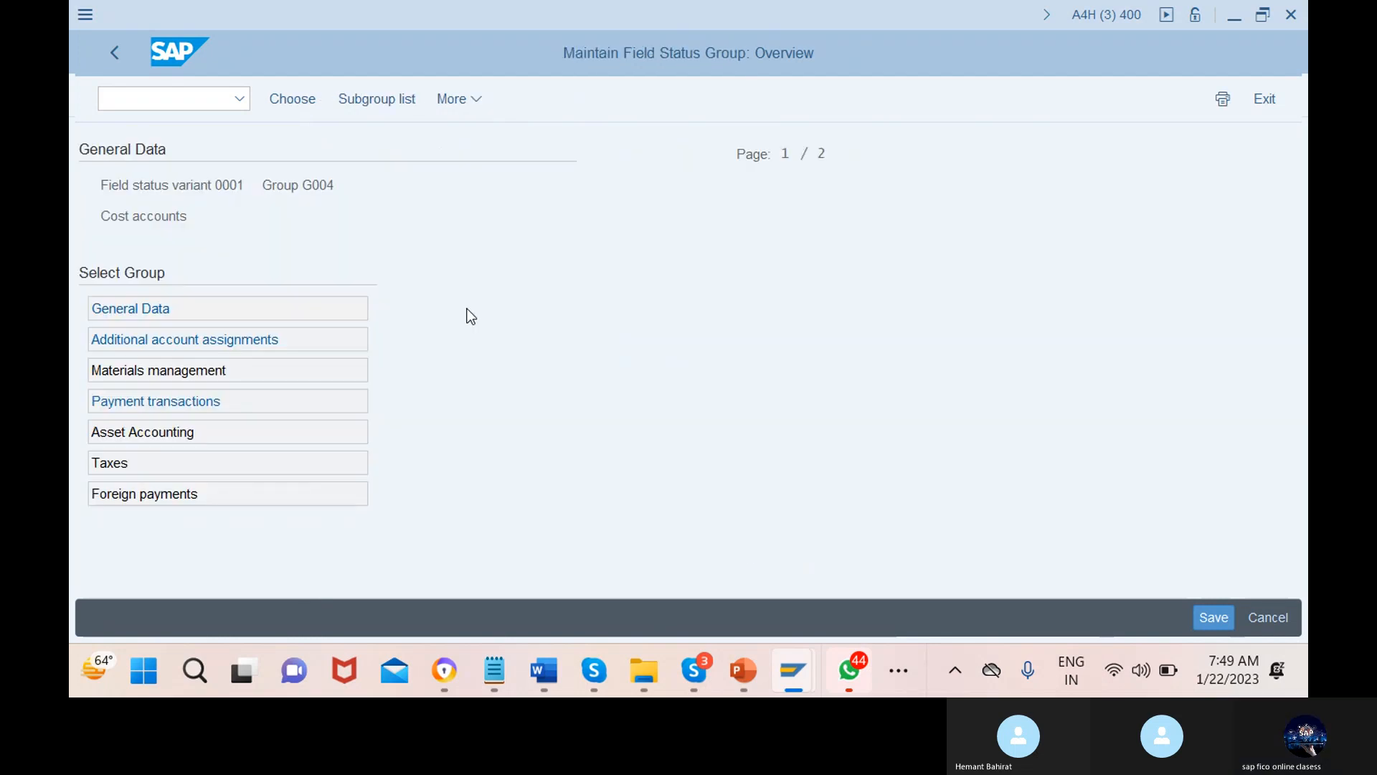
double_click(265, 310)
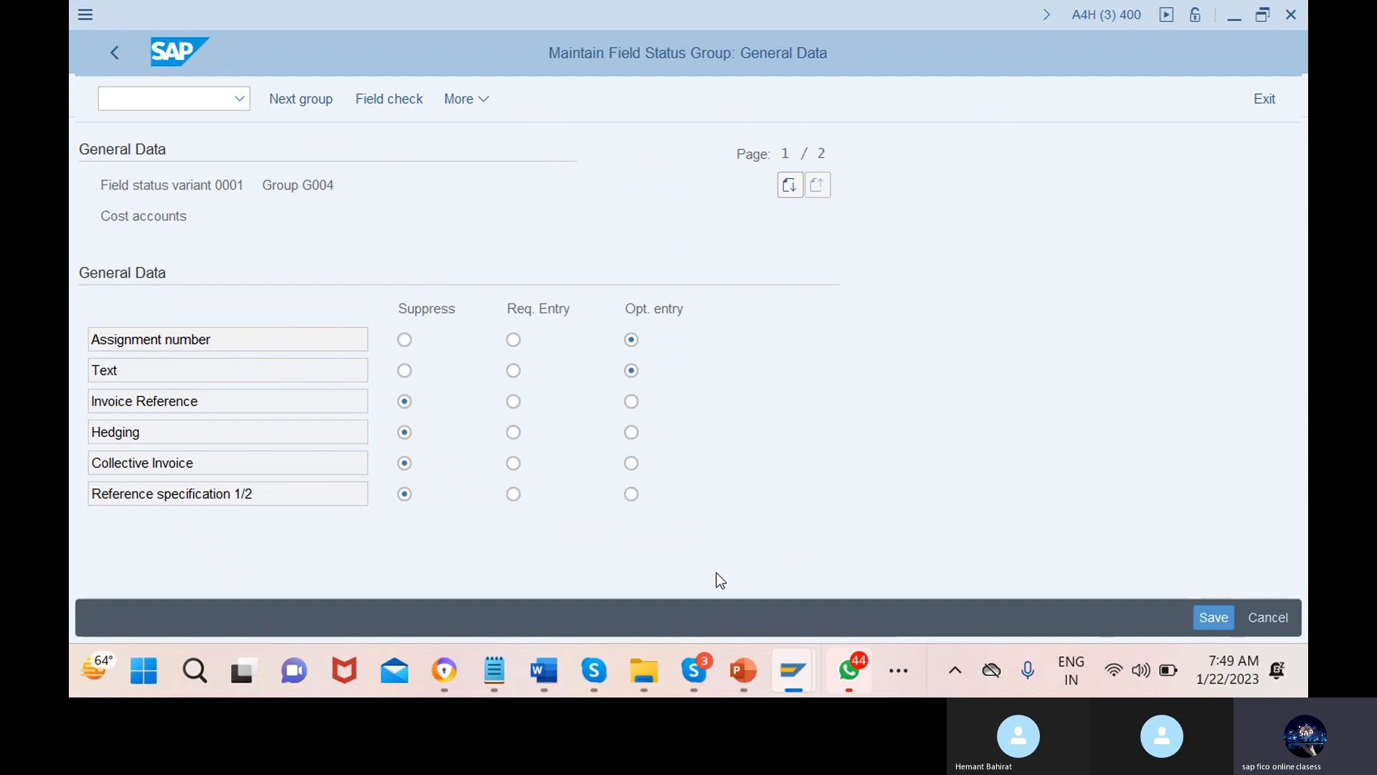
mouse_move(827, 665)
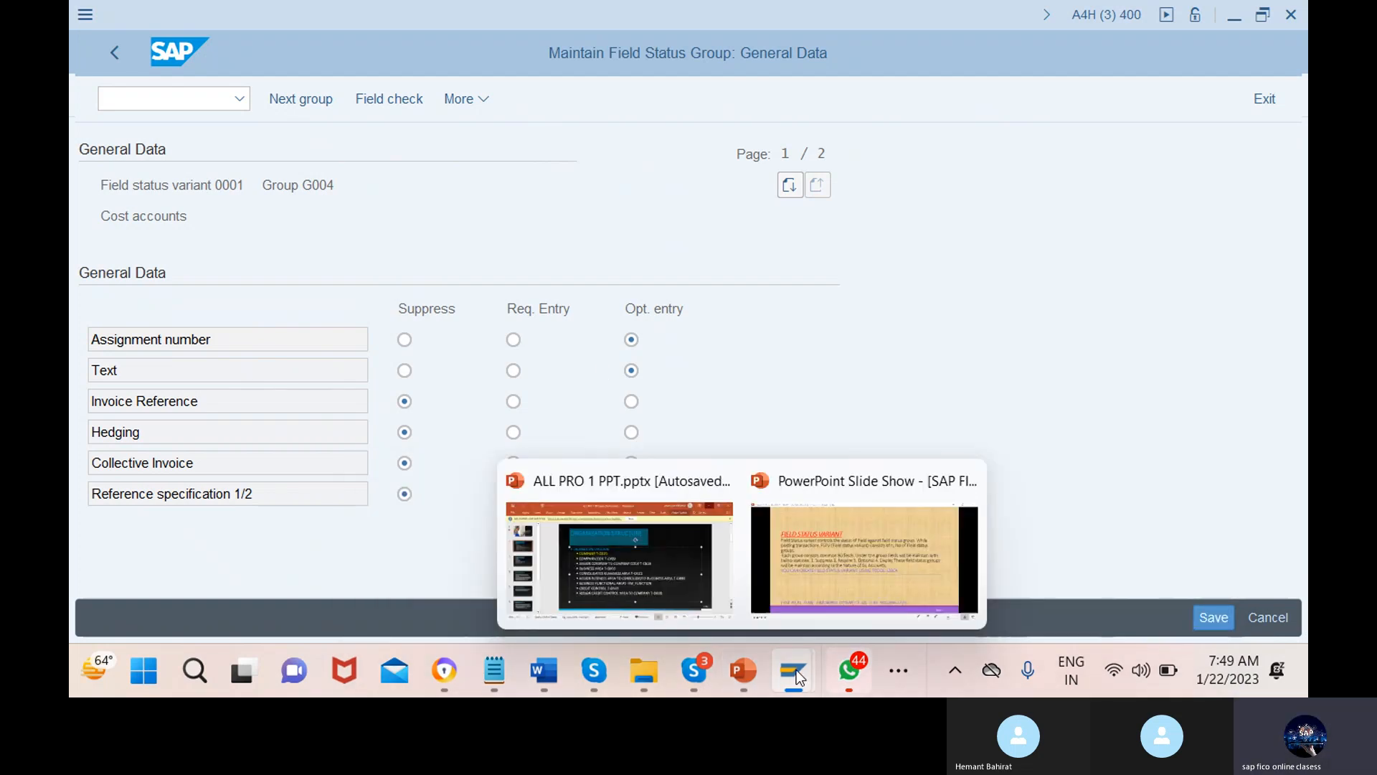
click(617, 541)
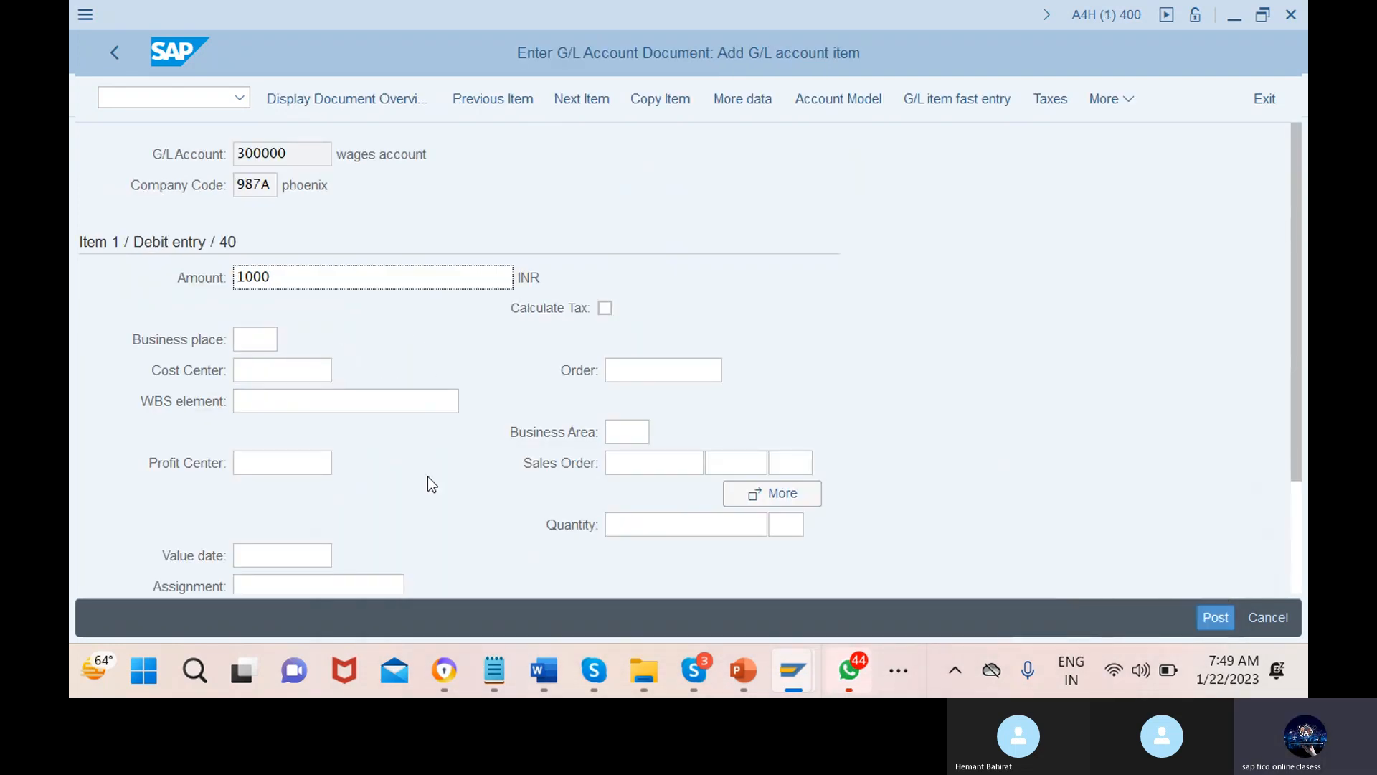
Enter 'test' as the line item text and start the next line with posting key 50 (credit)
scroll(428, 476, down, 1)
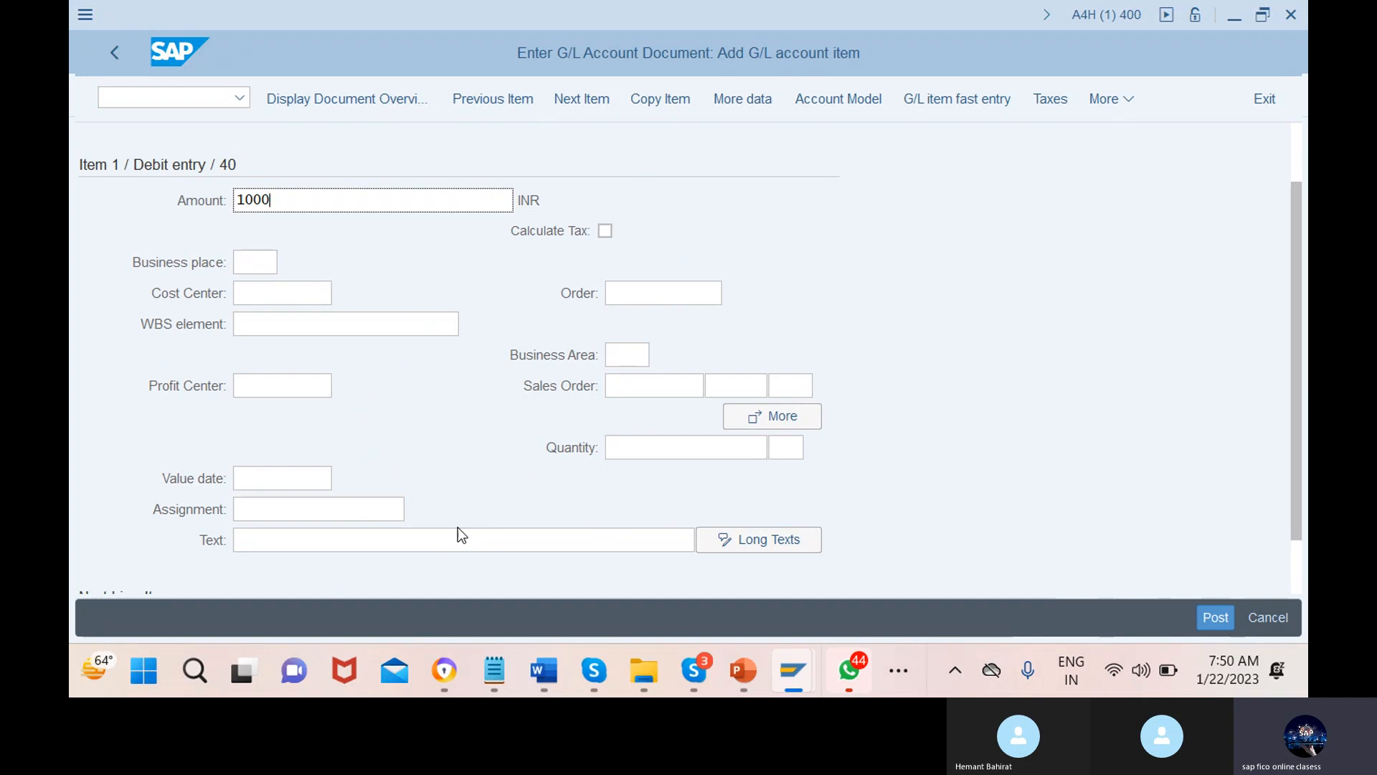
click(477, 539)
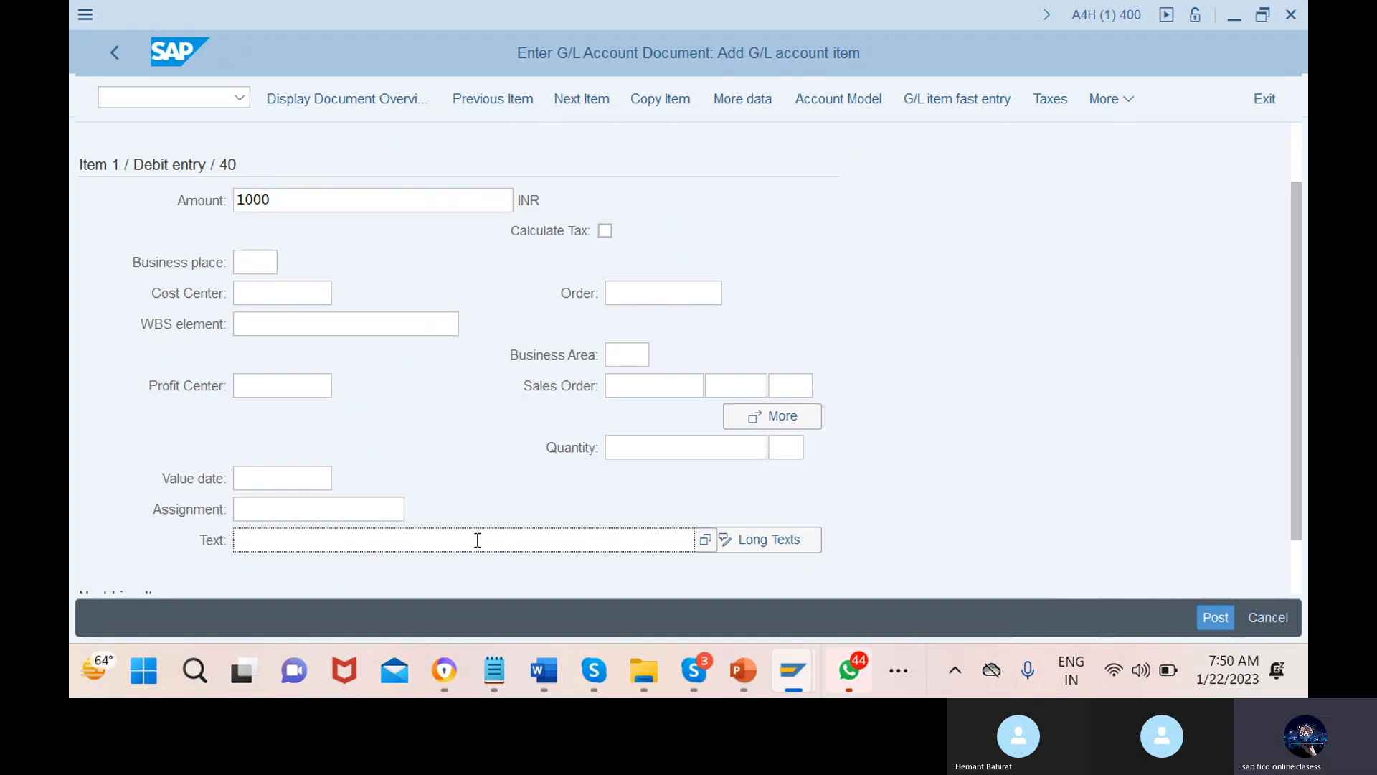
text(test)
scroll(477, 539, down, 1)
click(174, 562)
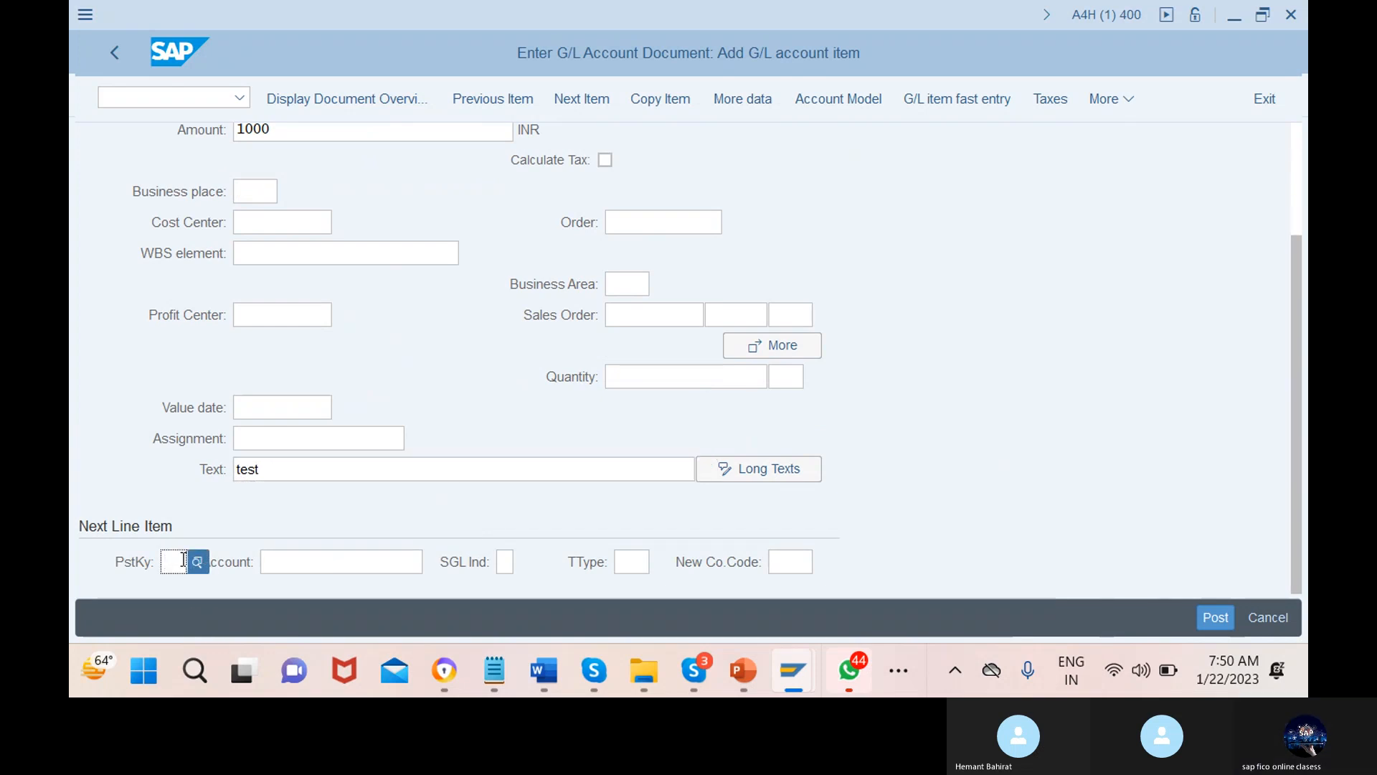
text(50)
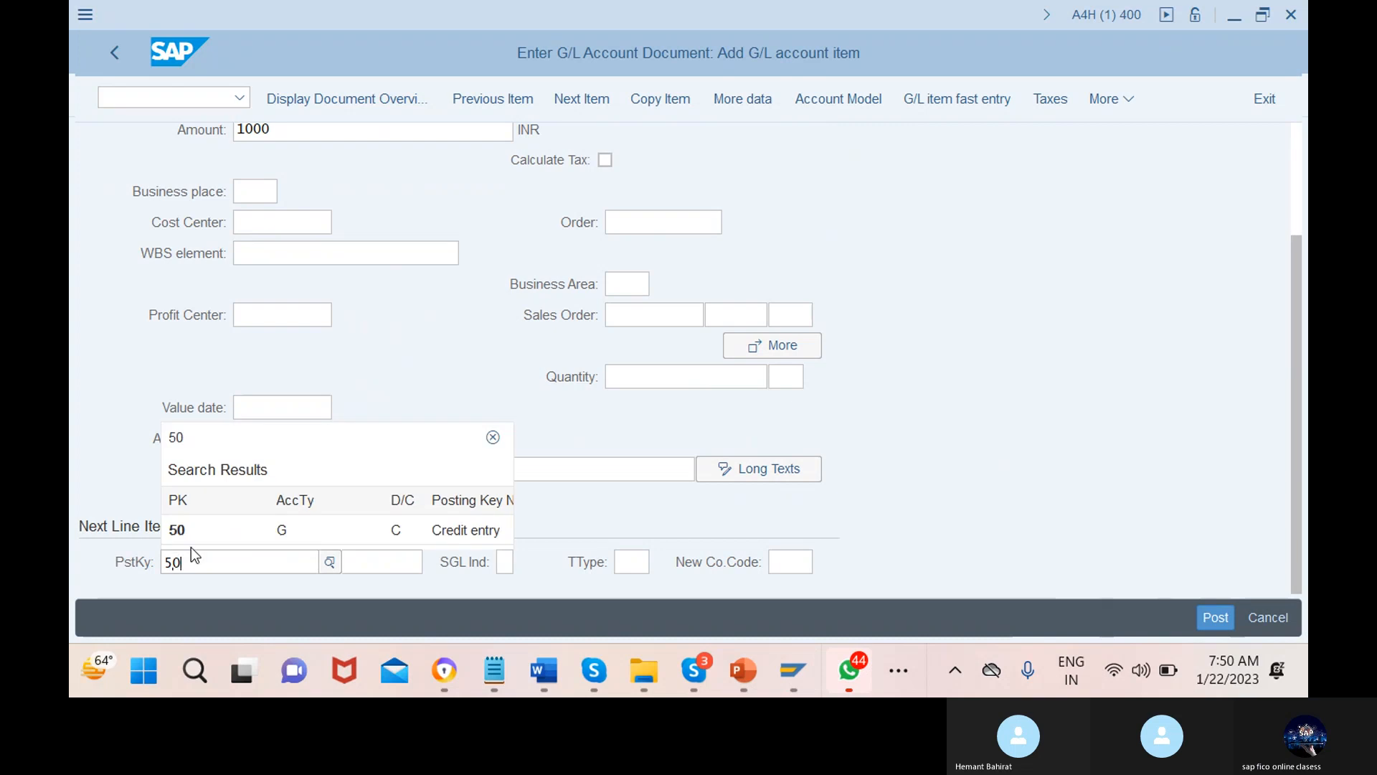
click(214, 528)
Set bank account 200000 as the credit line's G/L account using the account search
click(331, 561)
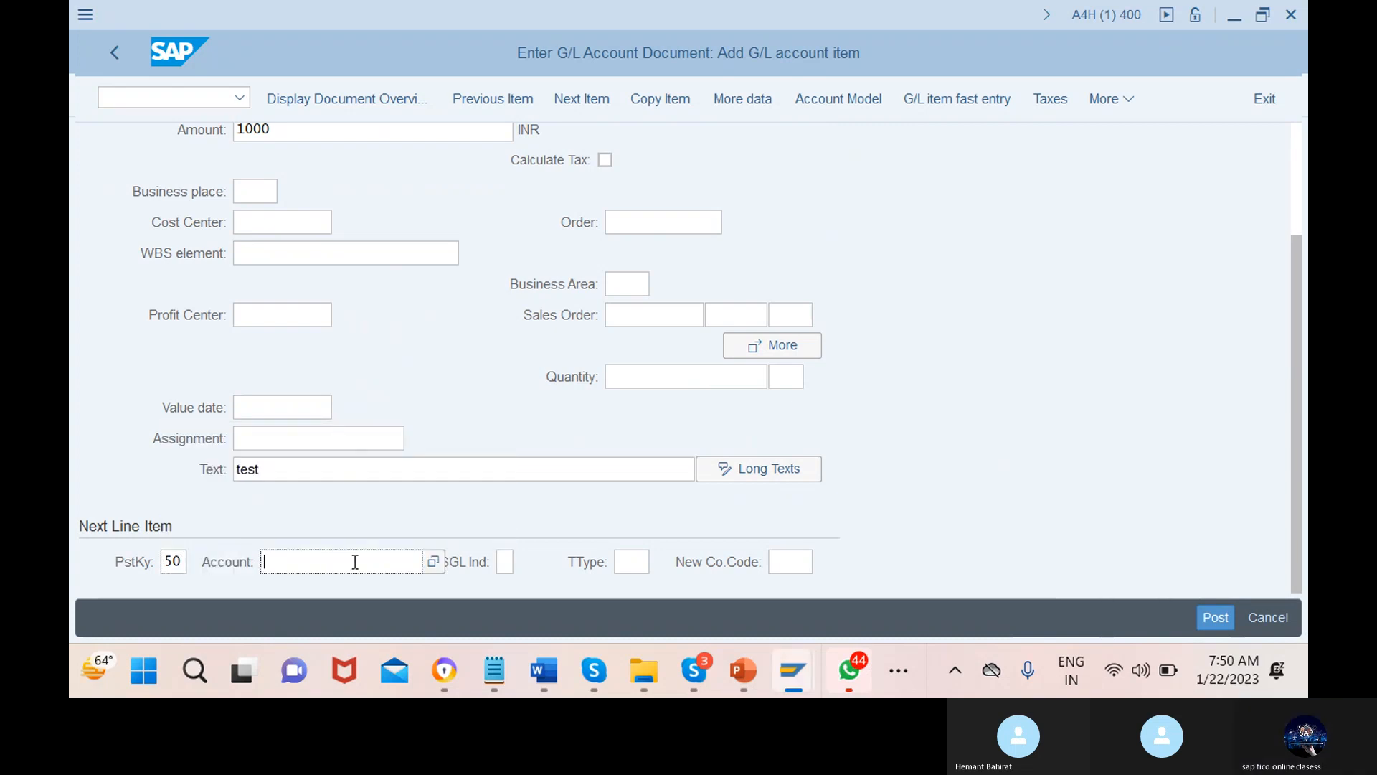
click(433, 561)
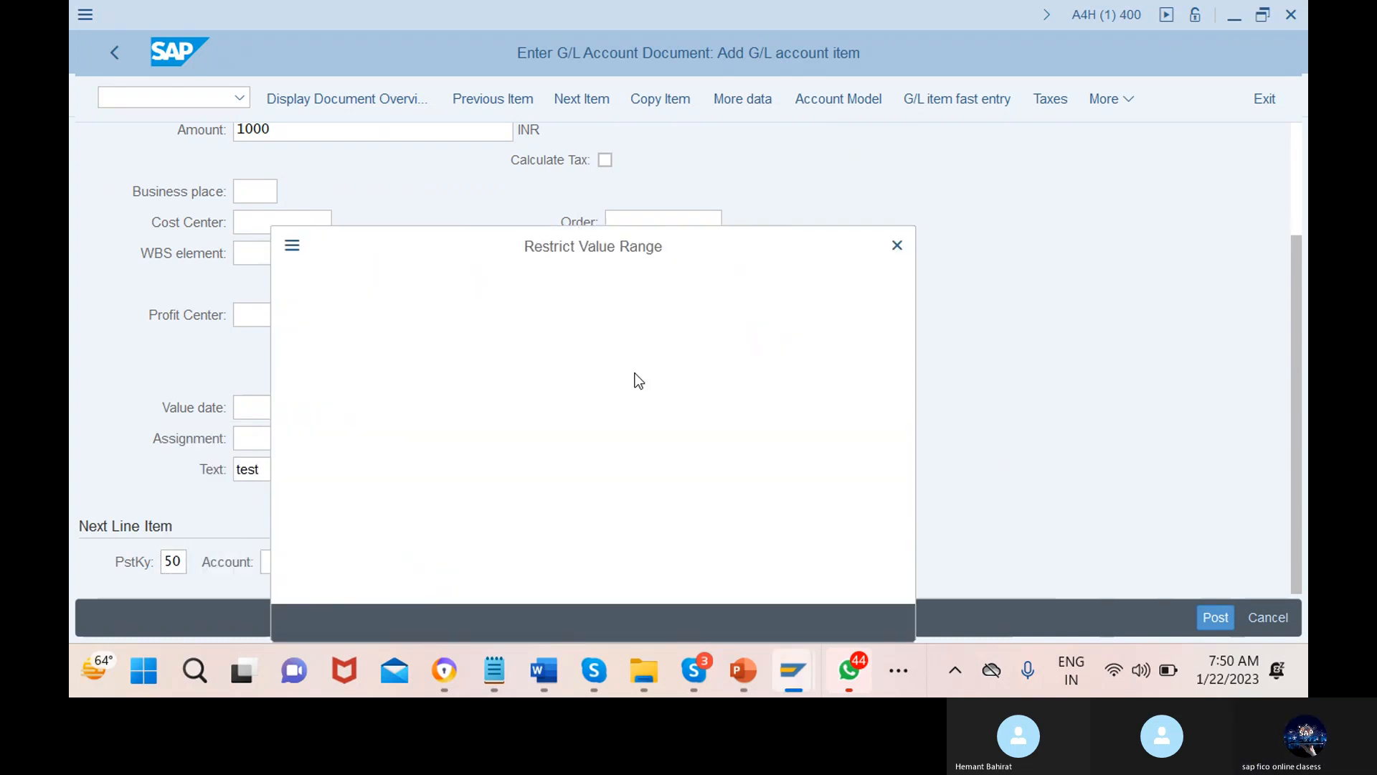
click(695, 622)
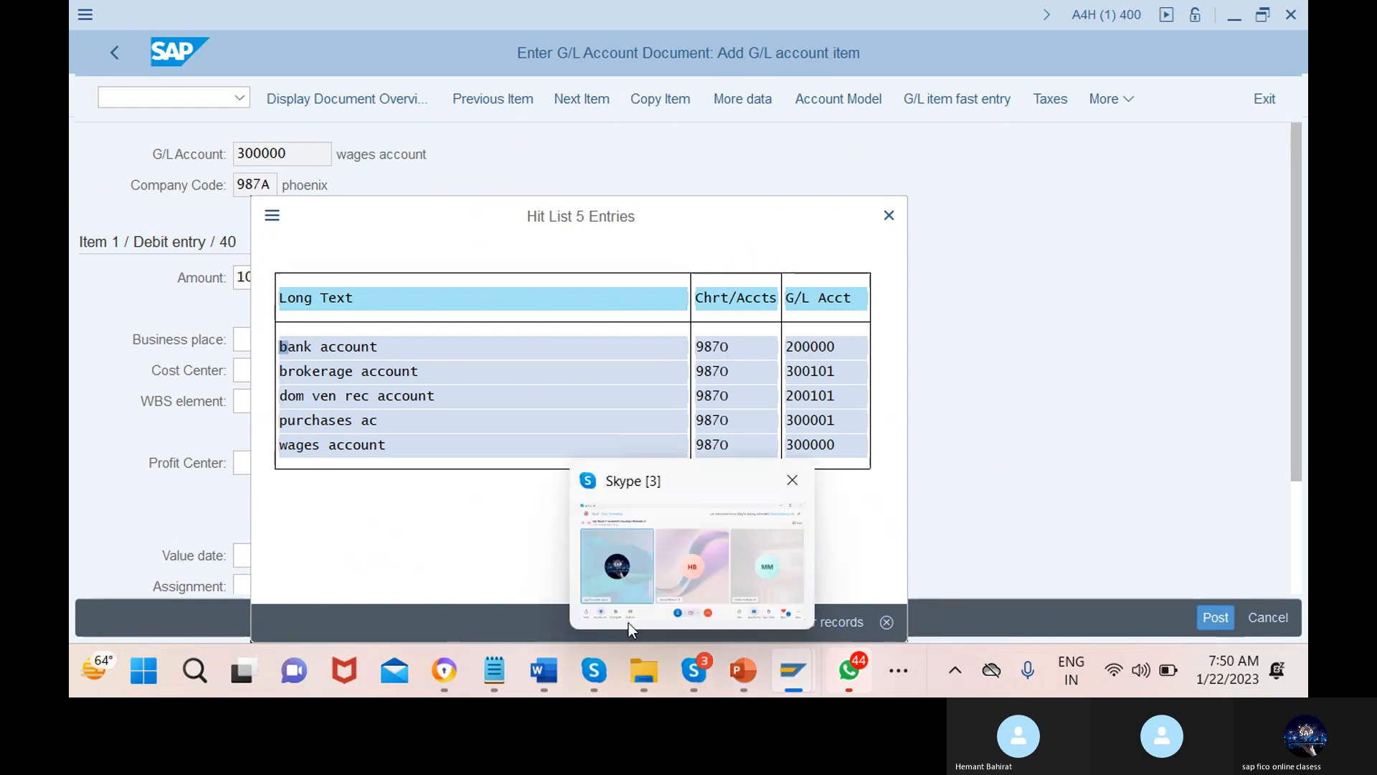
click(639, 622)
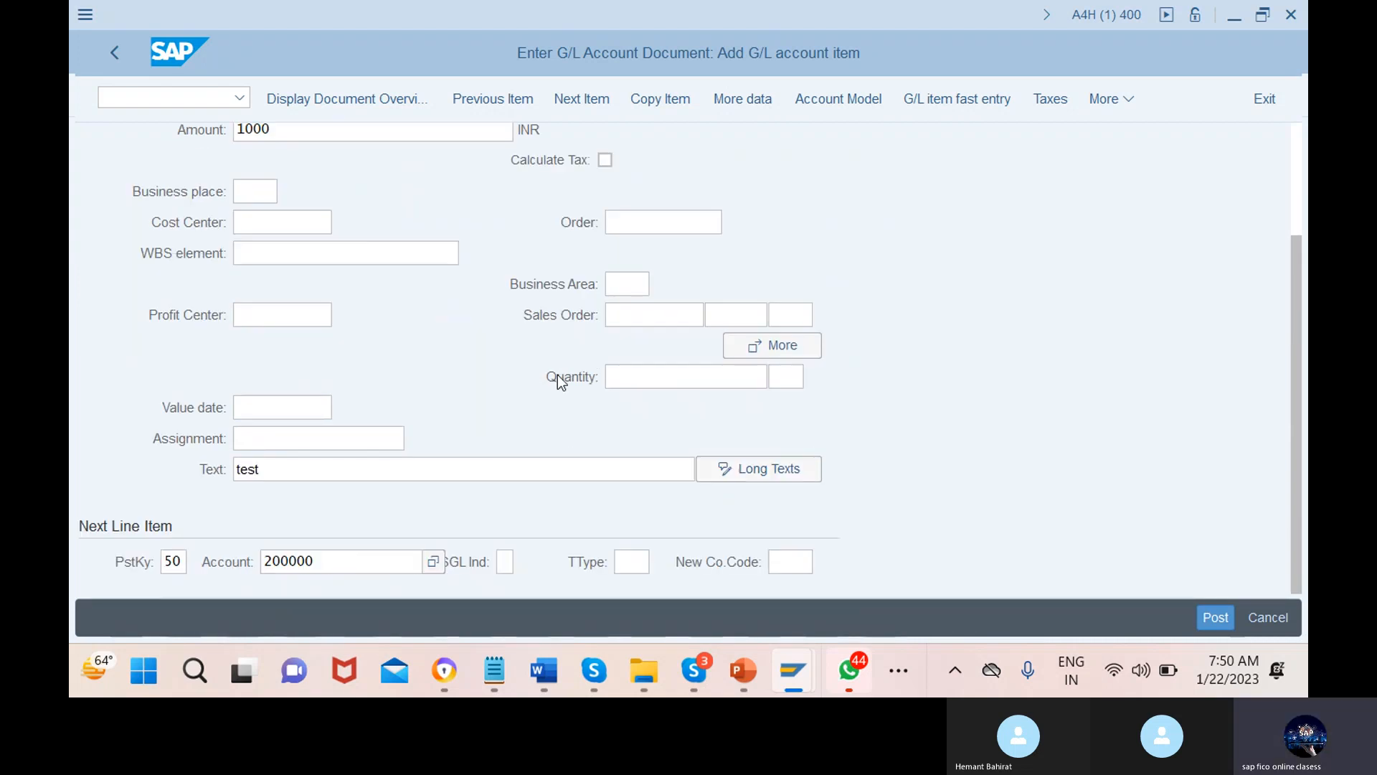
key(Return)
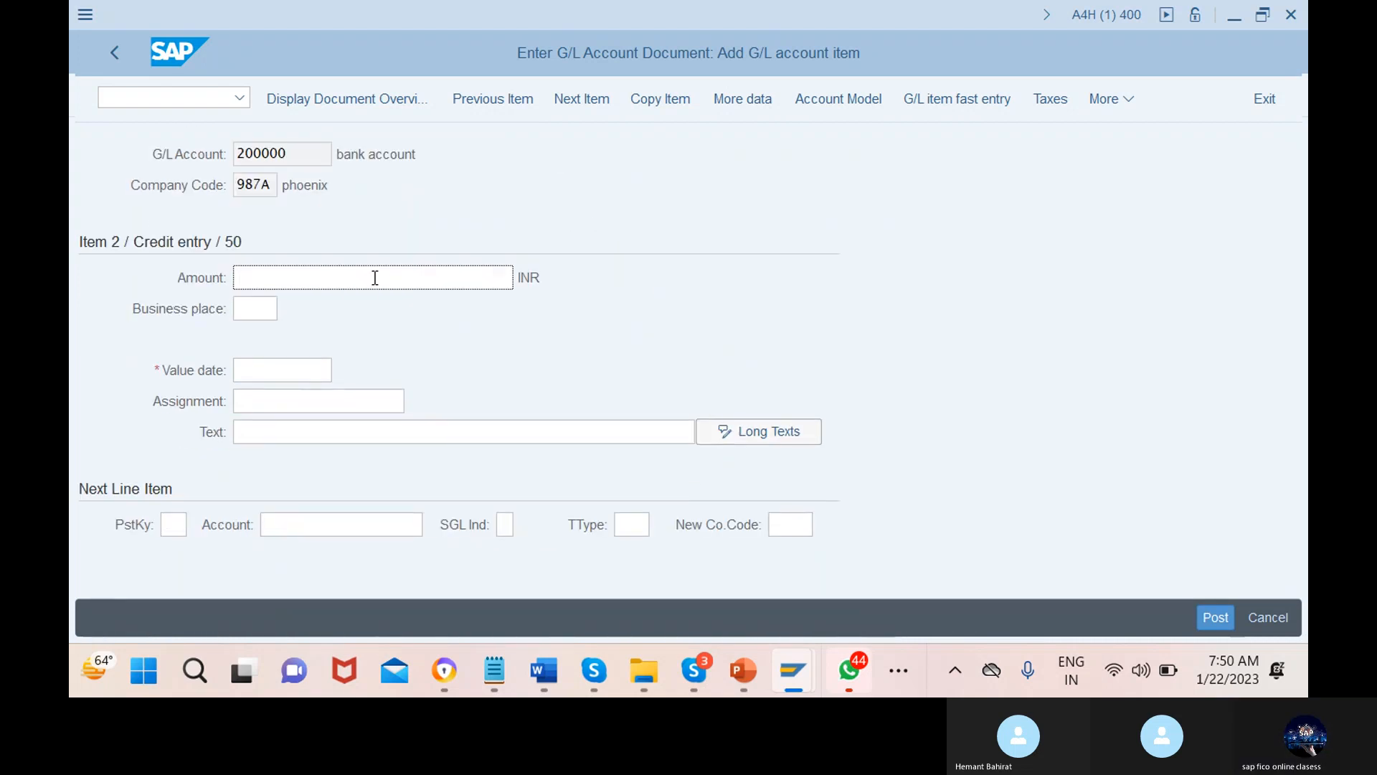
Enter and then clear the 1000 amount, then switch to the session showing field status group G004
text(1000)
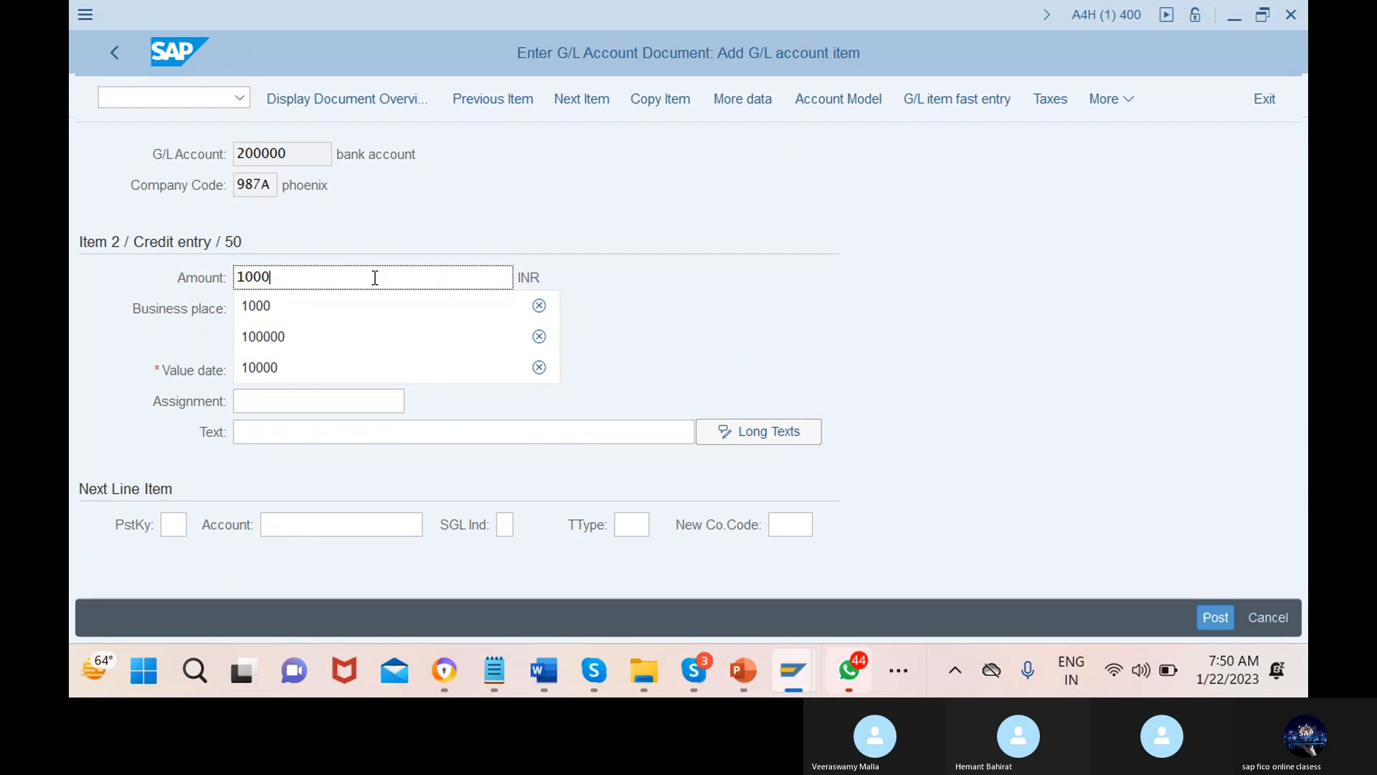
key(BackSpace)
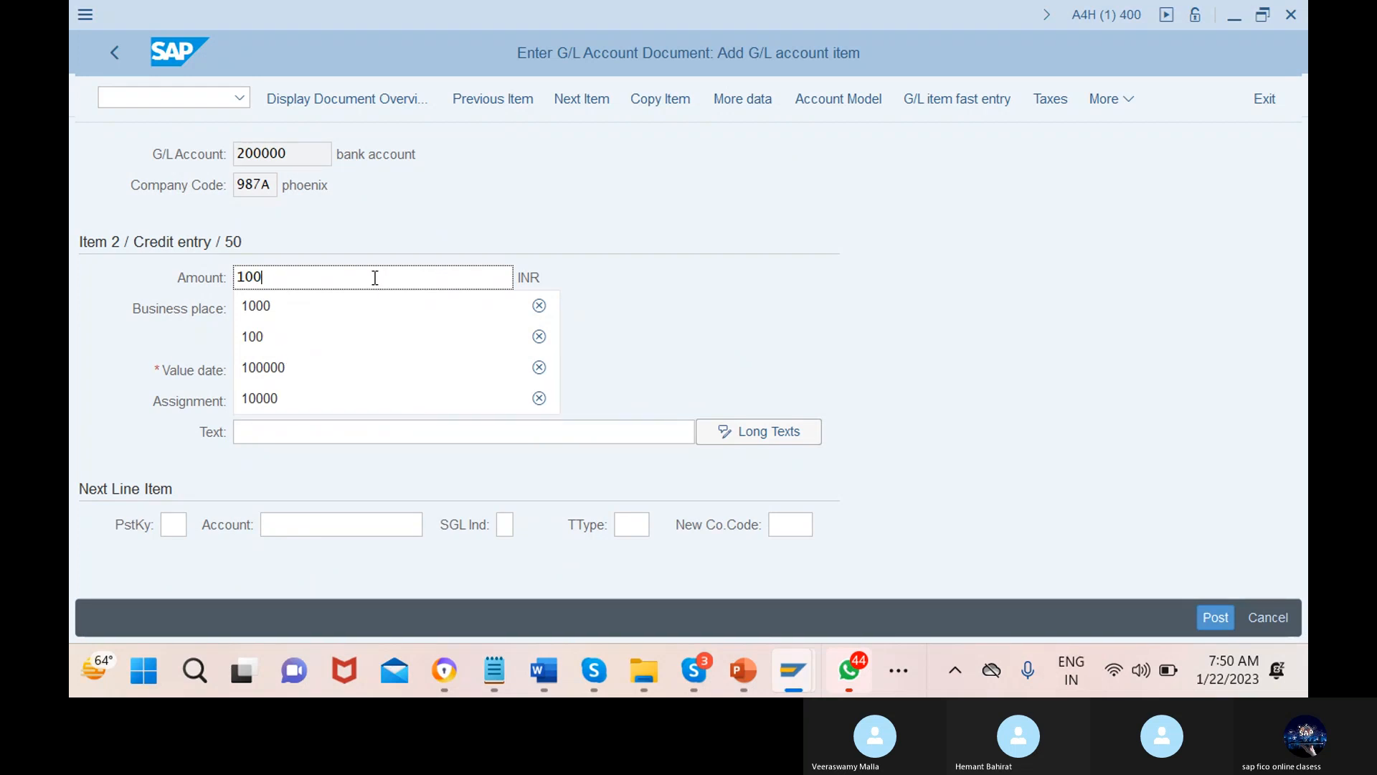
key(BackSpace)
key(BackSpace)
key(BackSpace)
key(Escape)
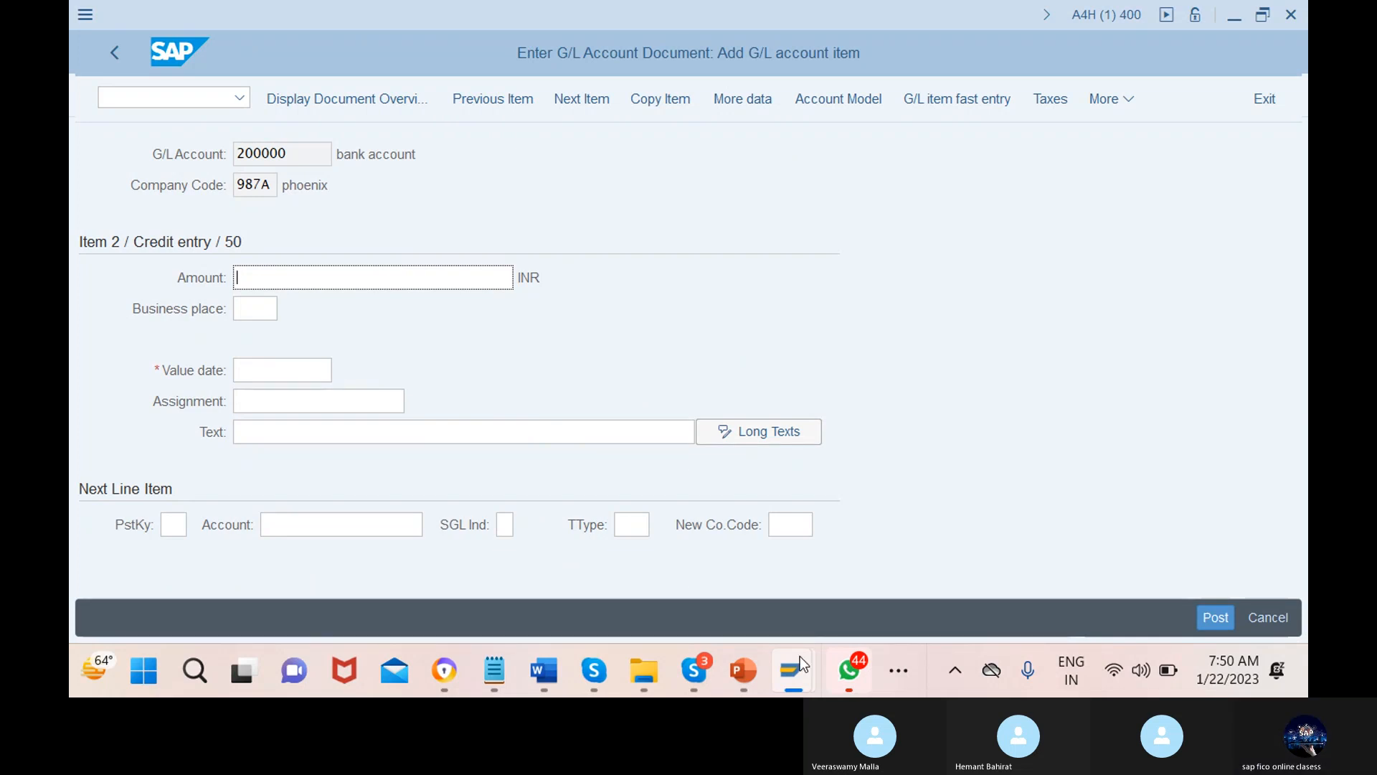
mouse_move(799, 656)
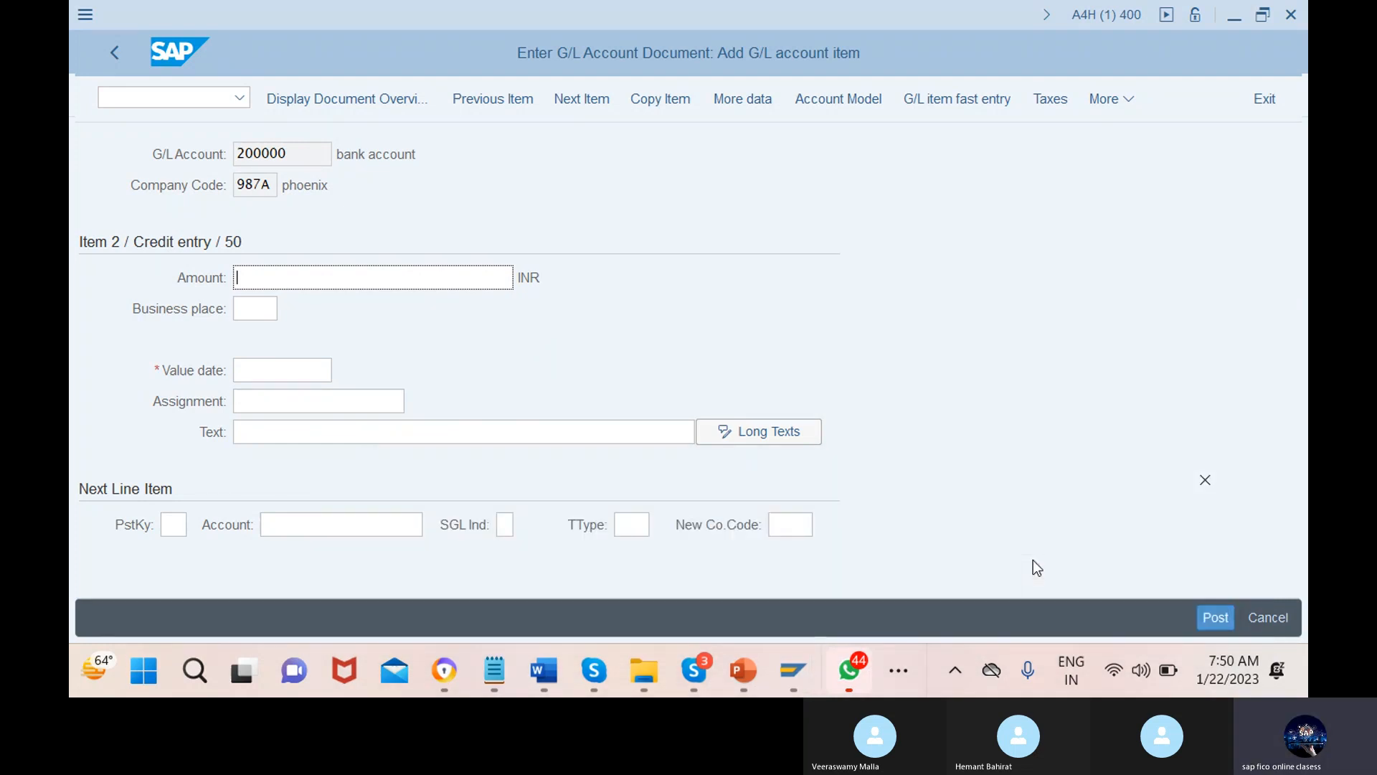
click(1032, 560)
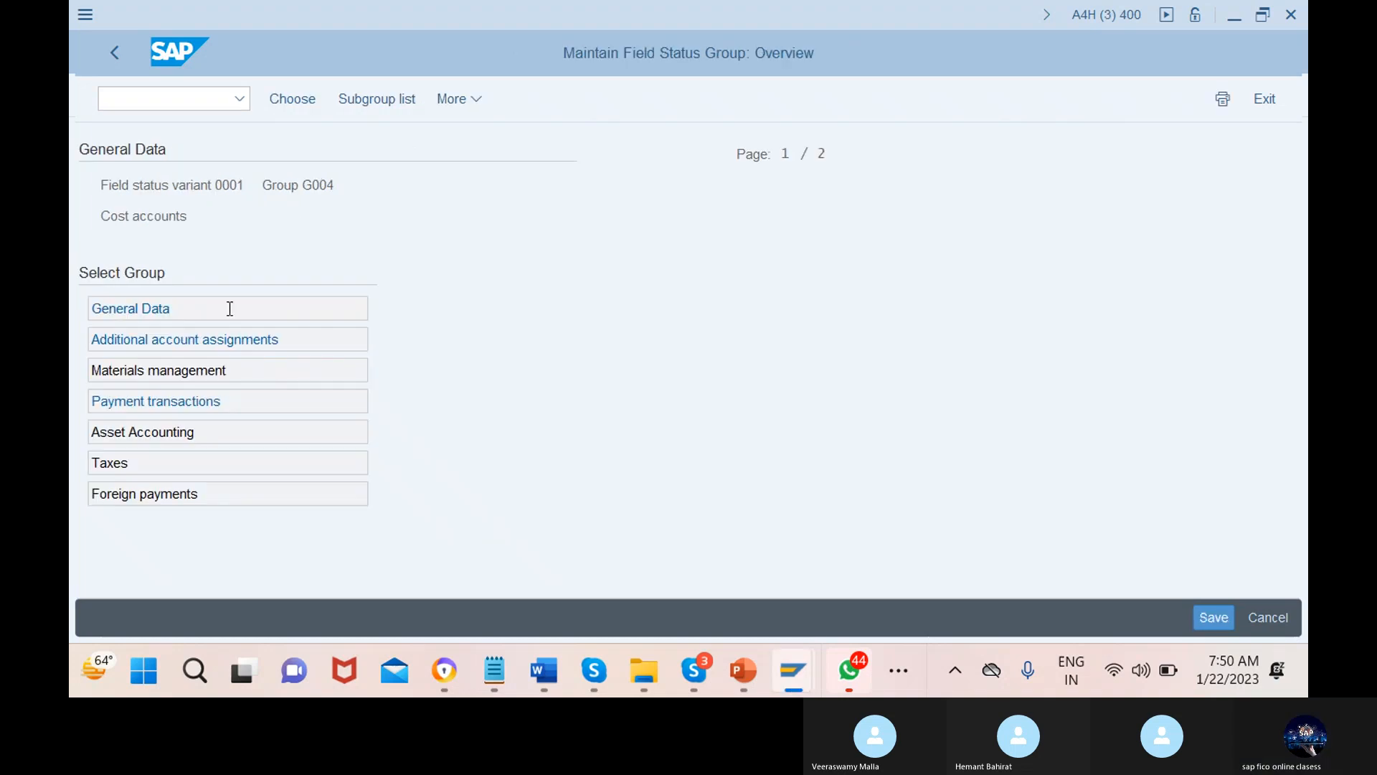
Open field status group G005 for bank accounts and review its General Data and Additional account assignments settings
click(115, 53)
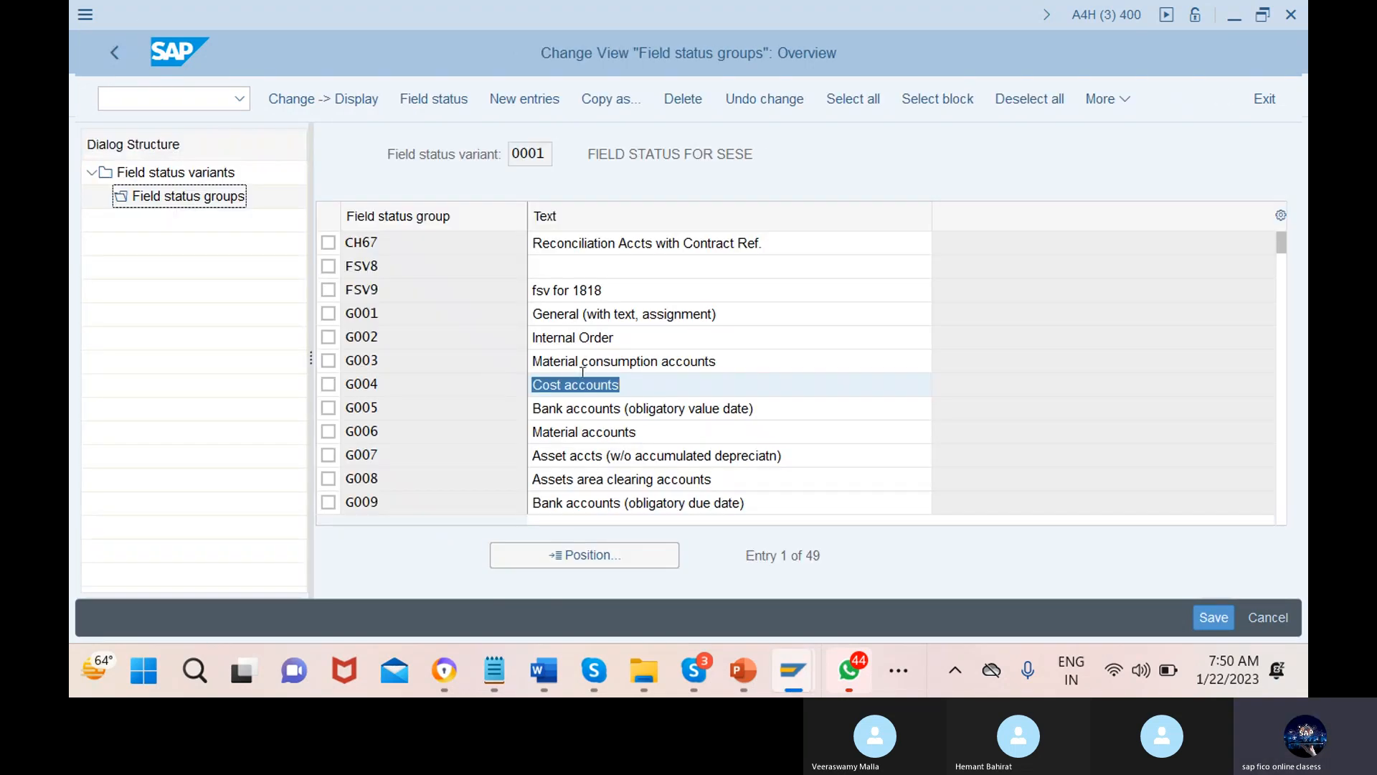
double_click(613, 408)
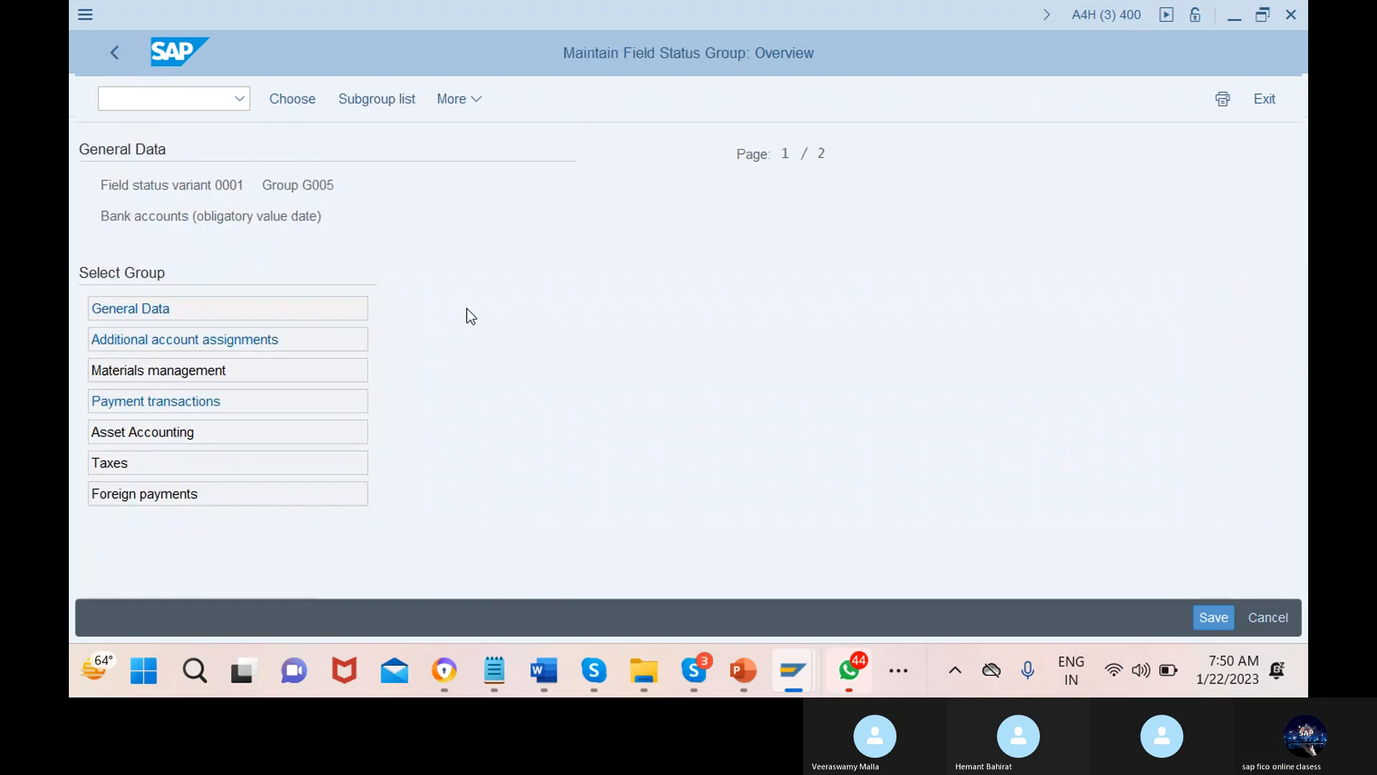
double_click(238, 312)
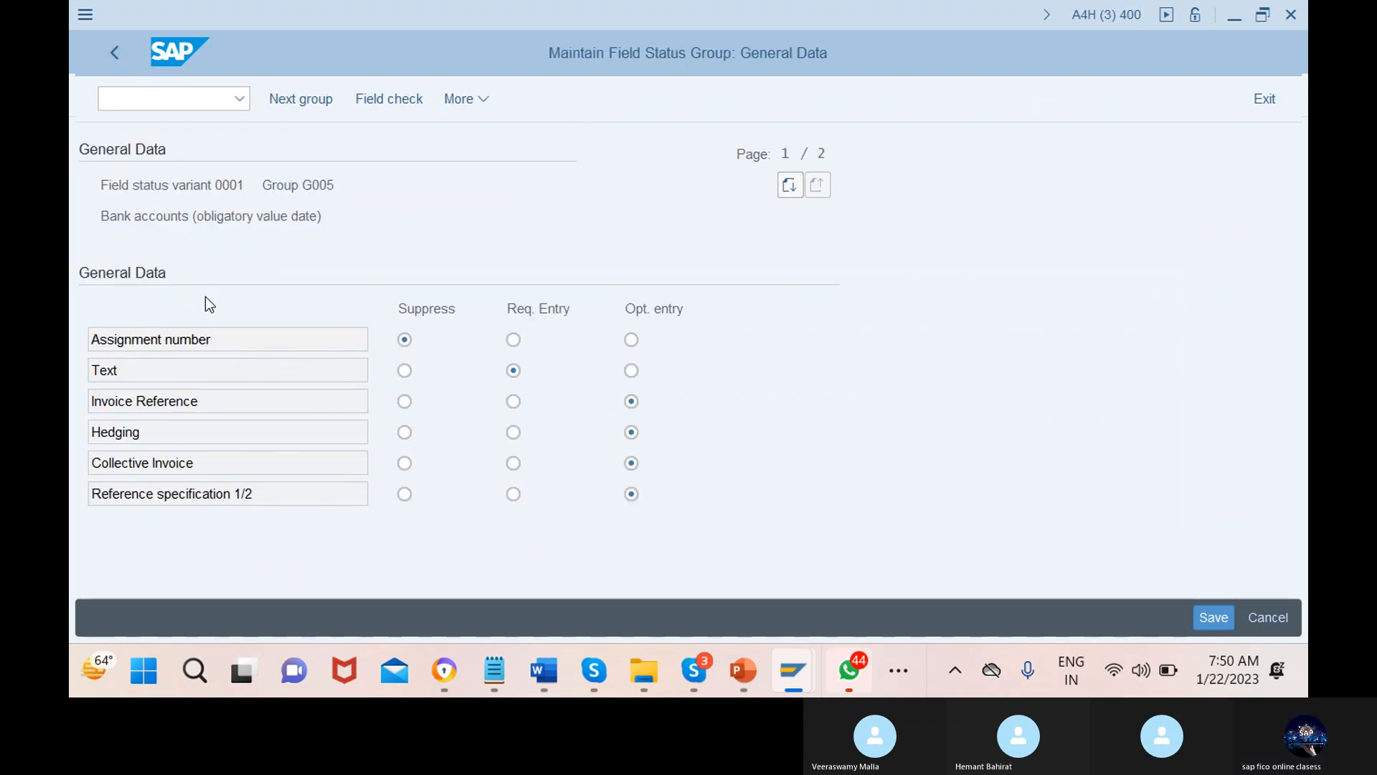
click(115, 53)
drag(281, 339, 228, 339)
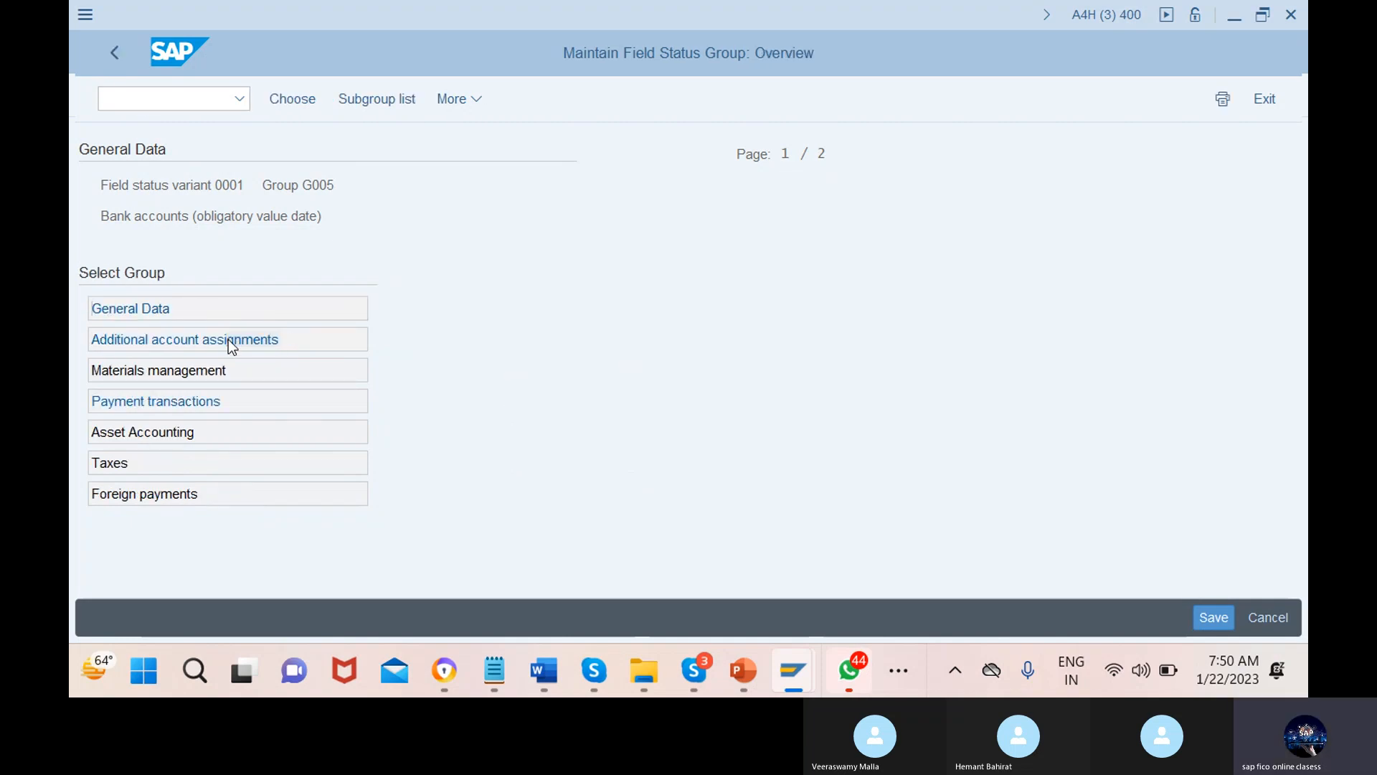
double_click(228, 338)
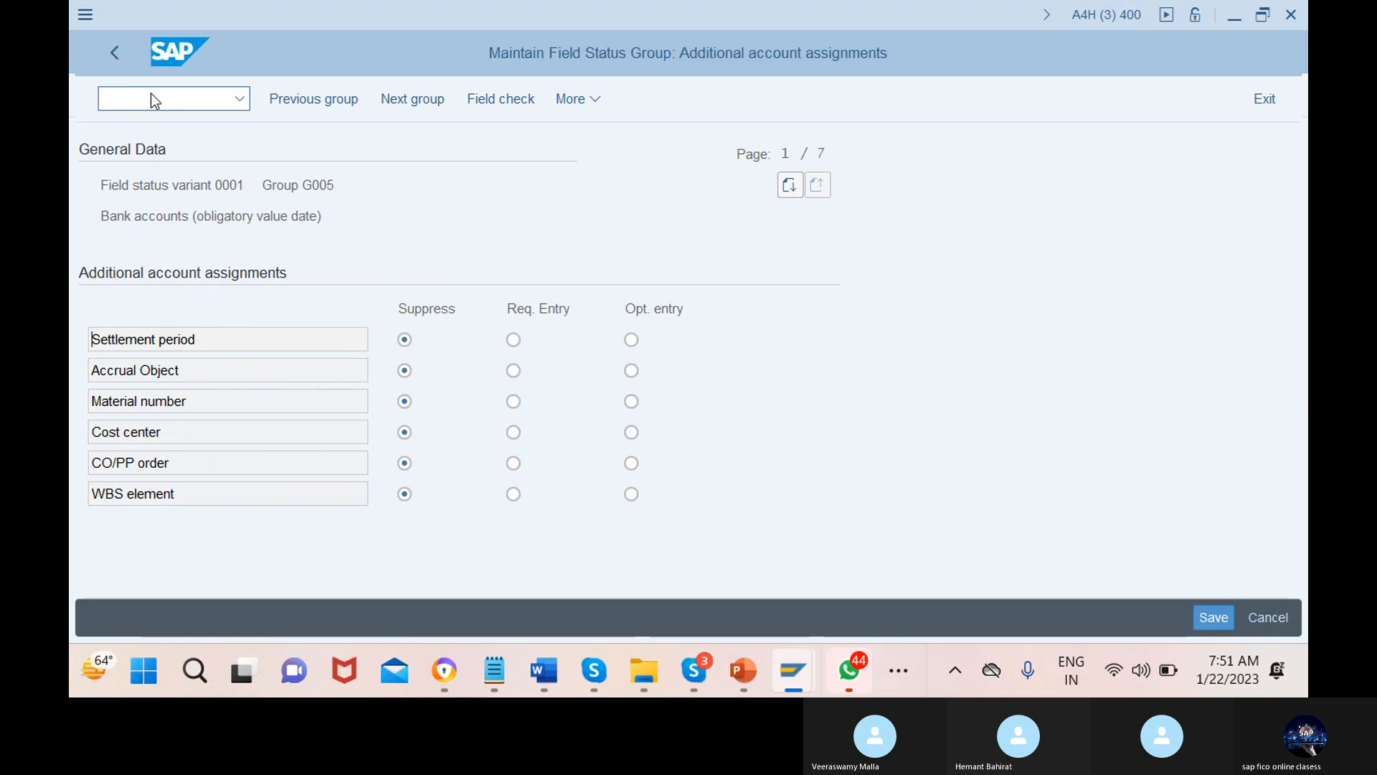
click(114, 53)
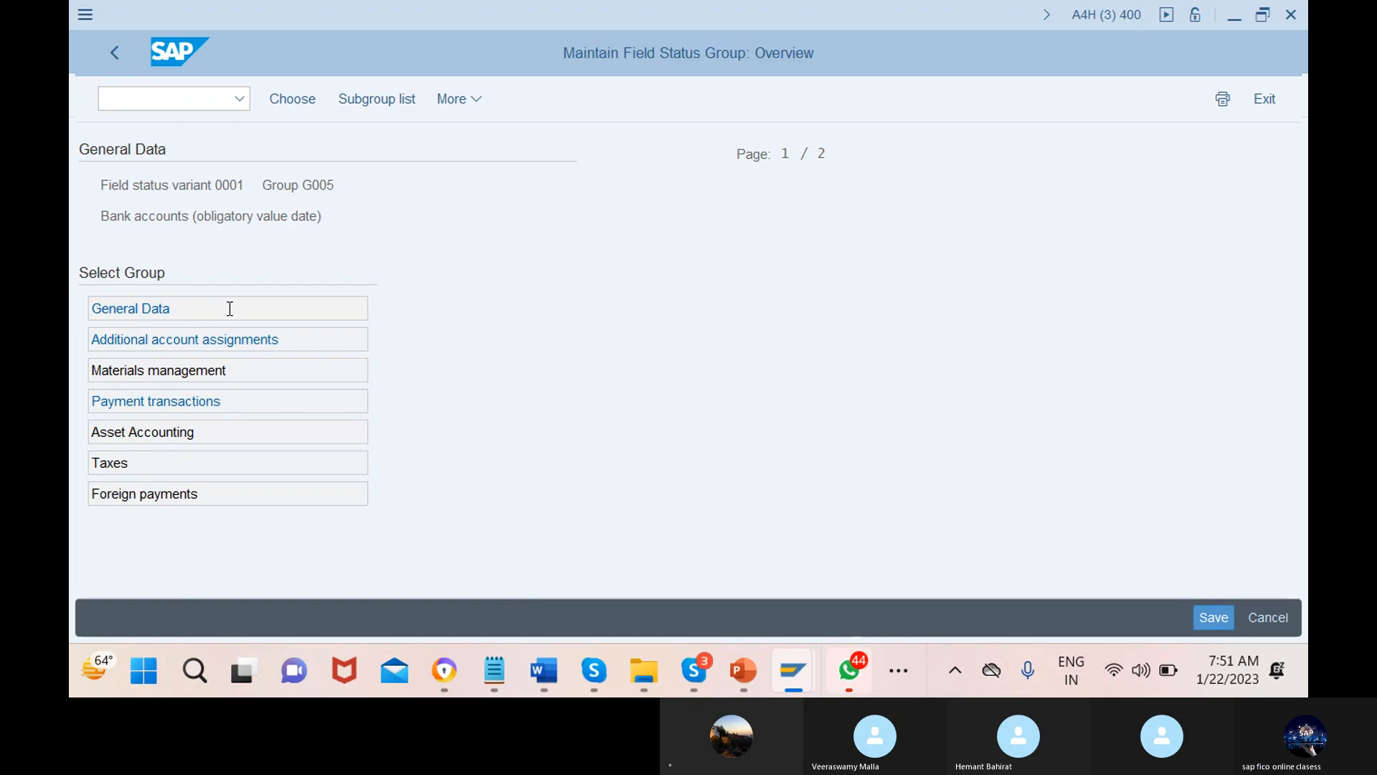
Mark Text as required in G005, check Payment transactions, and return to the document entry session
double_click(230, 309)
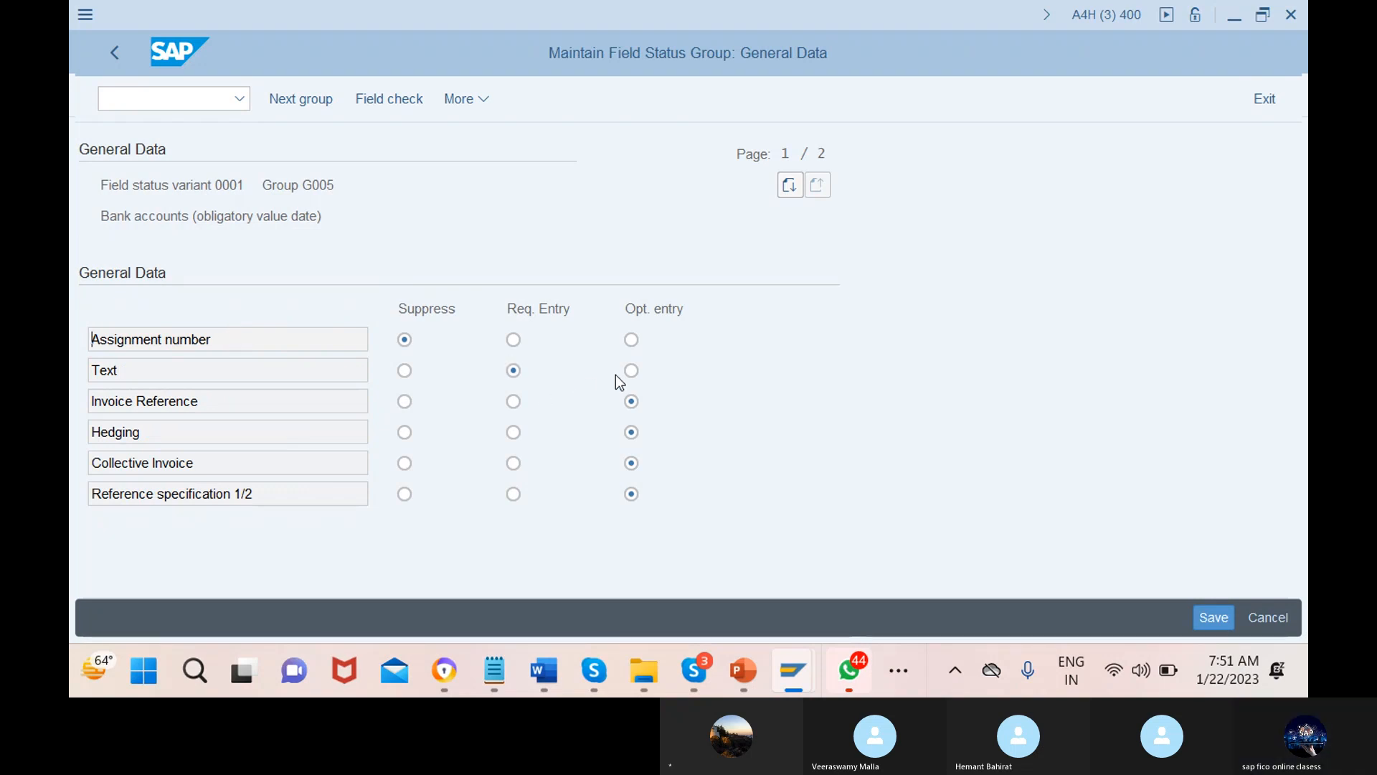
click(513, 370)
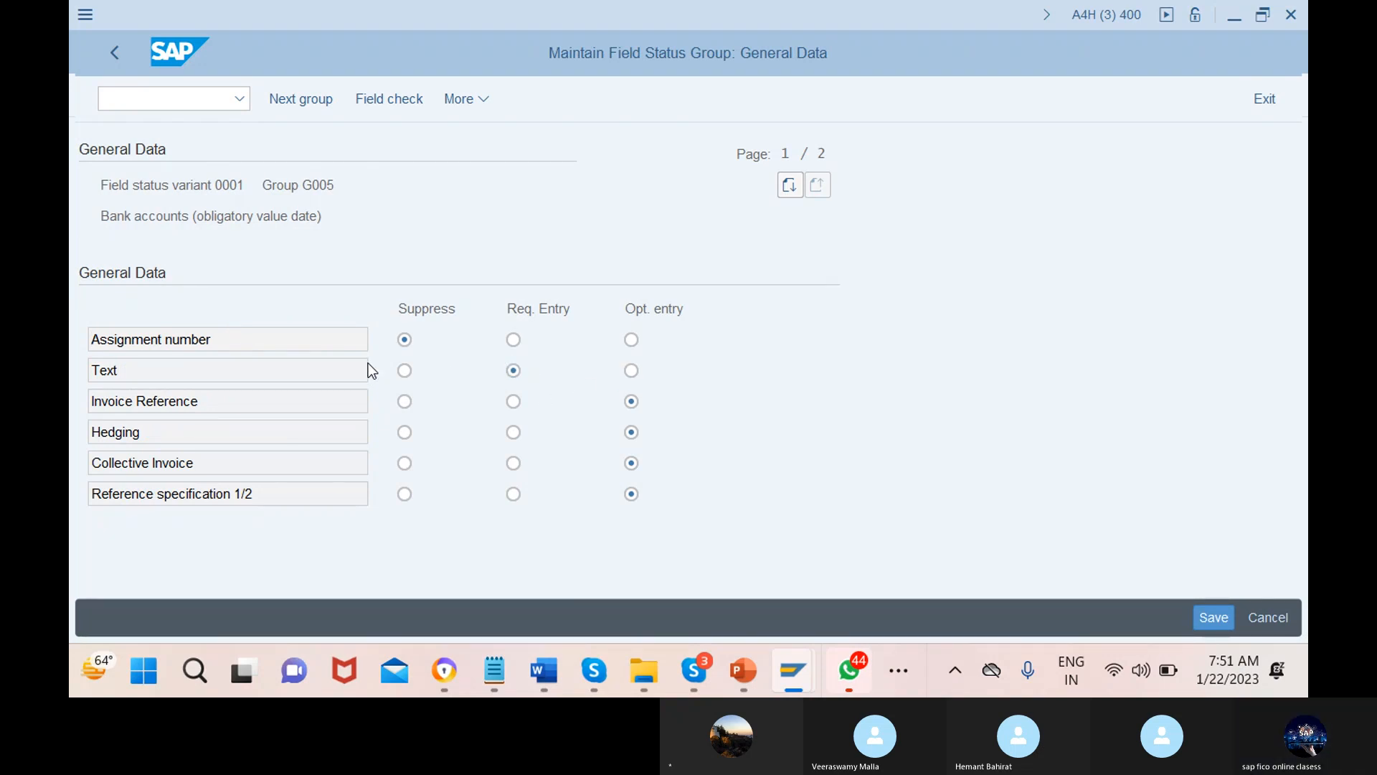
click(109, 54)
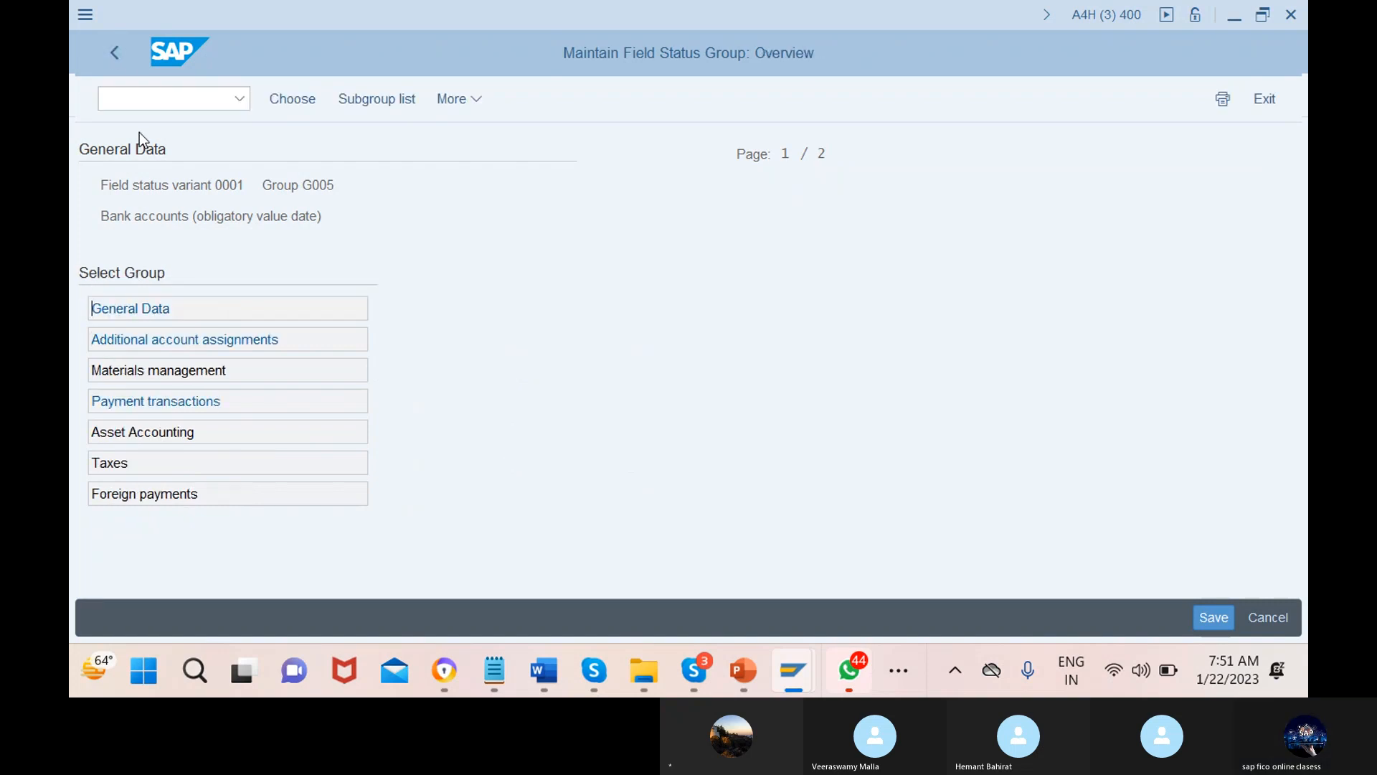
click(229, 401)
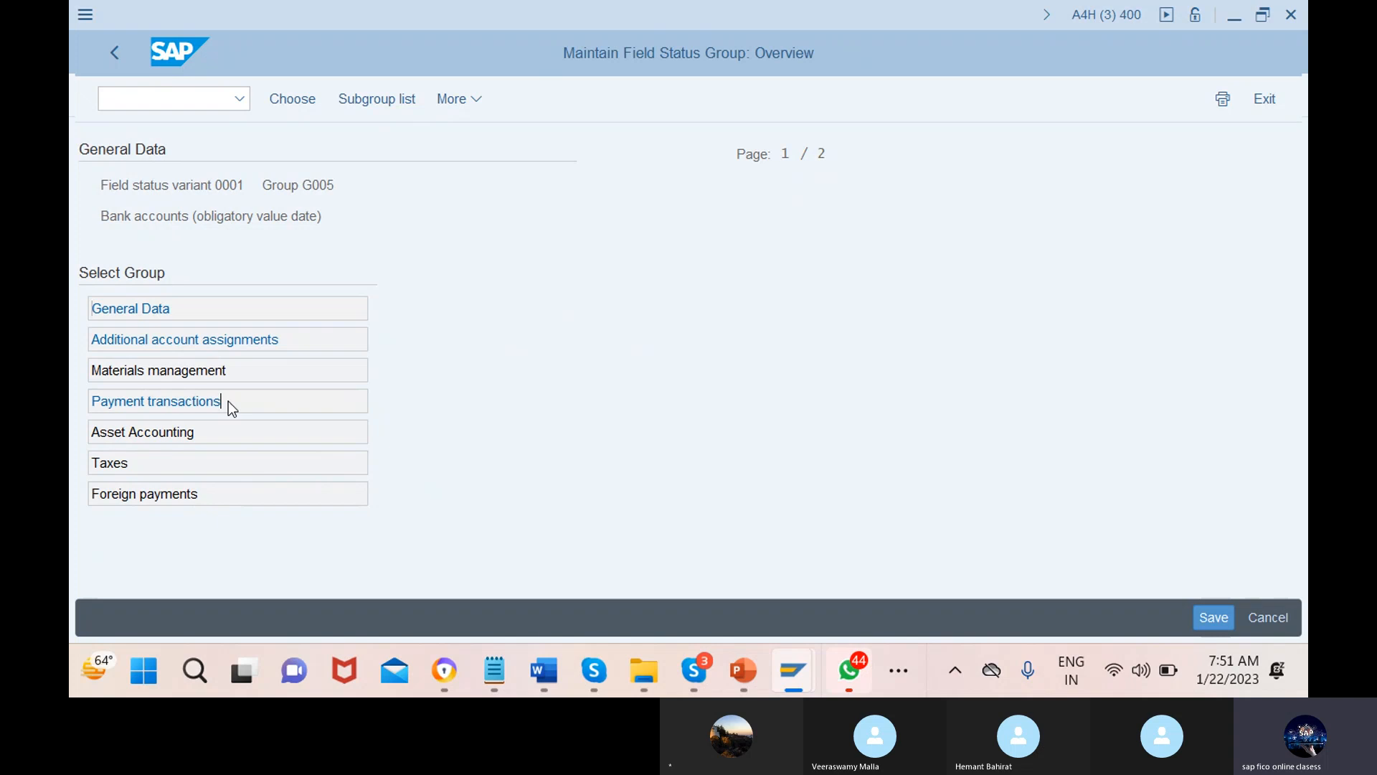
double_click(228, 402)
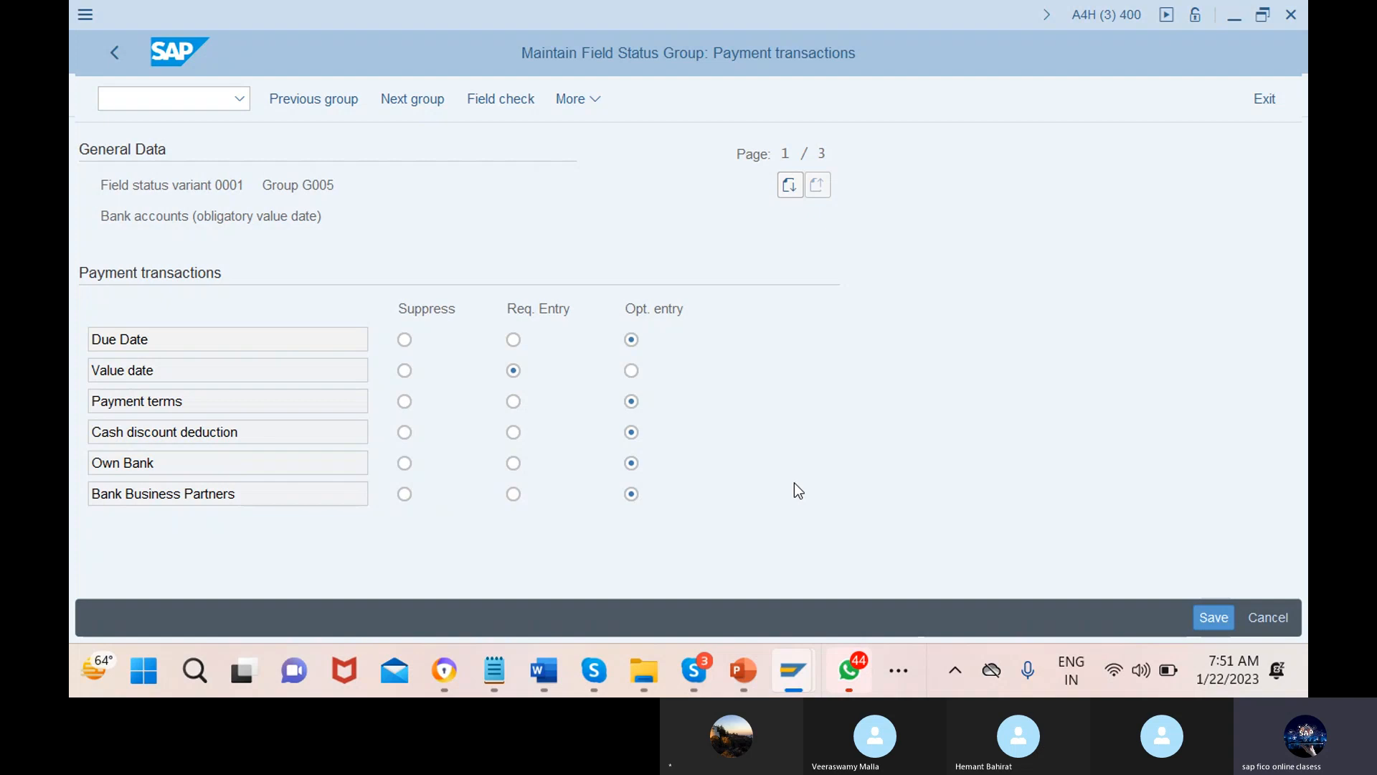
key(alt+Tab)
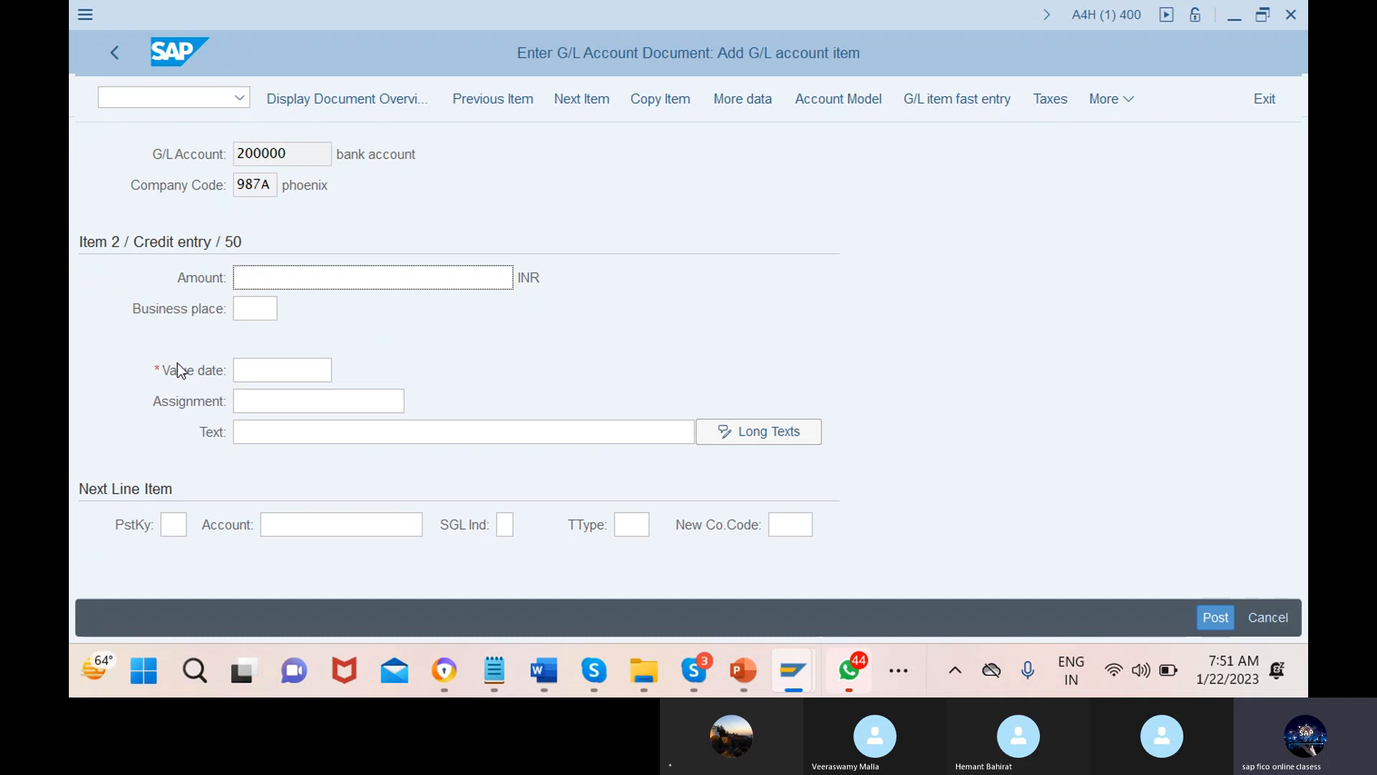
Fill the bank credit line with amount *, text +, and value date 22.01.2023 from the calendar
click(296, 370)
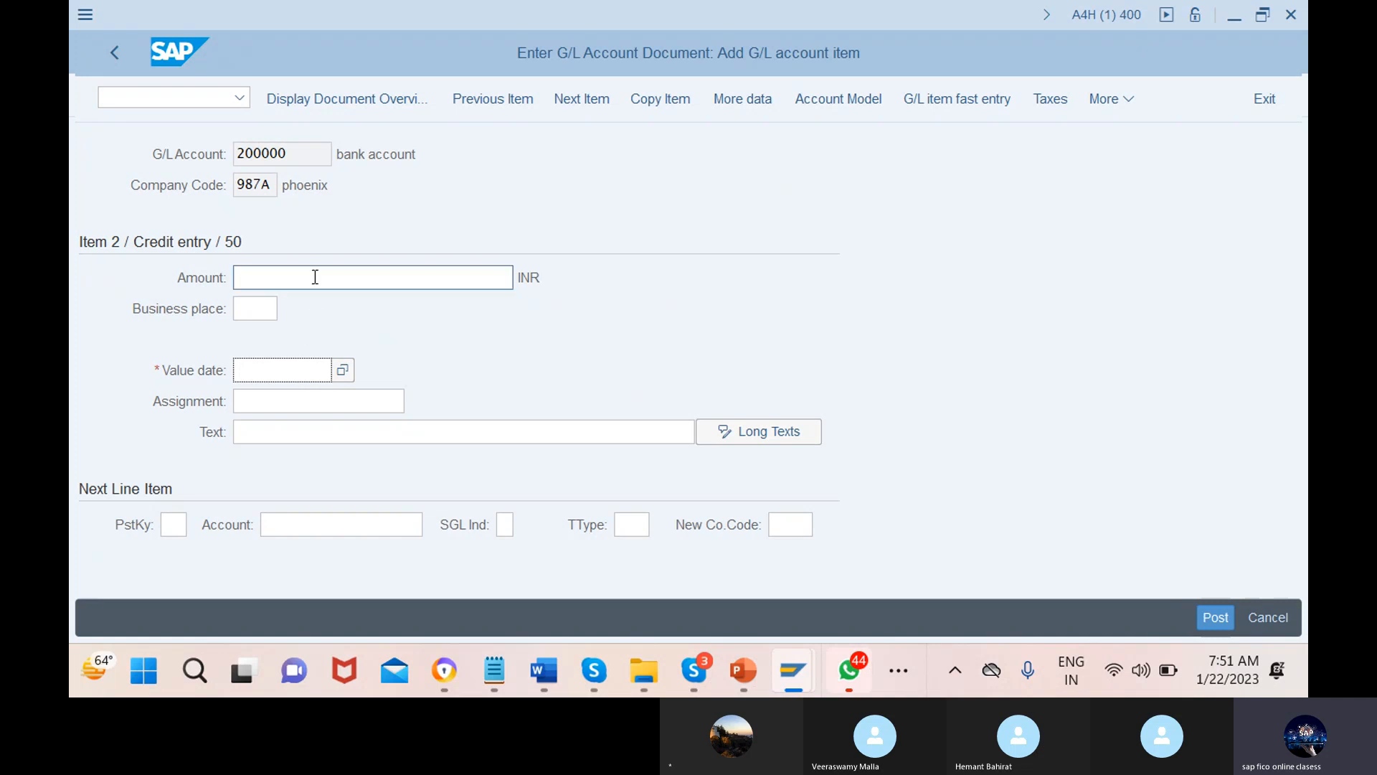
click(374, 277)
text(*)
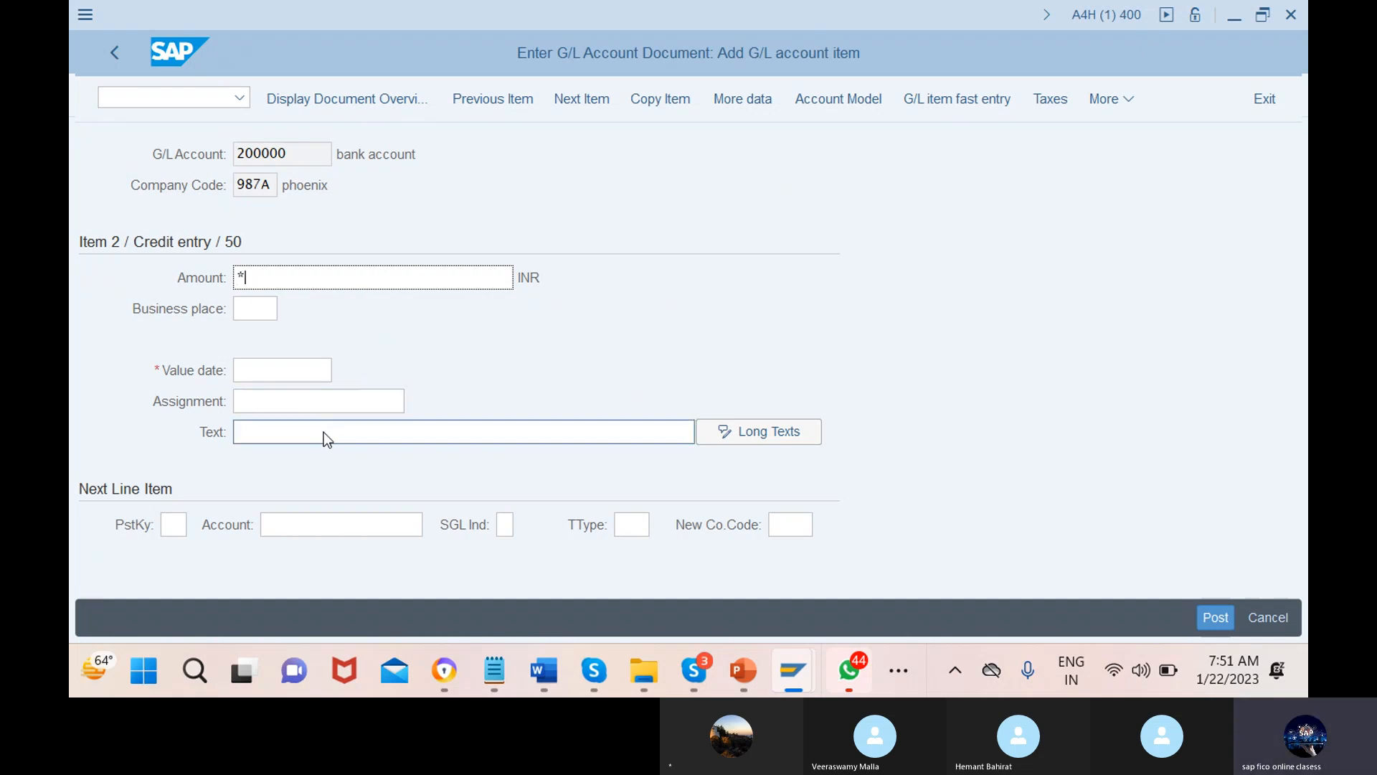
click(478, 431)
text(+)
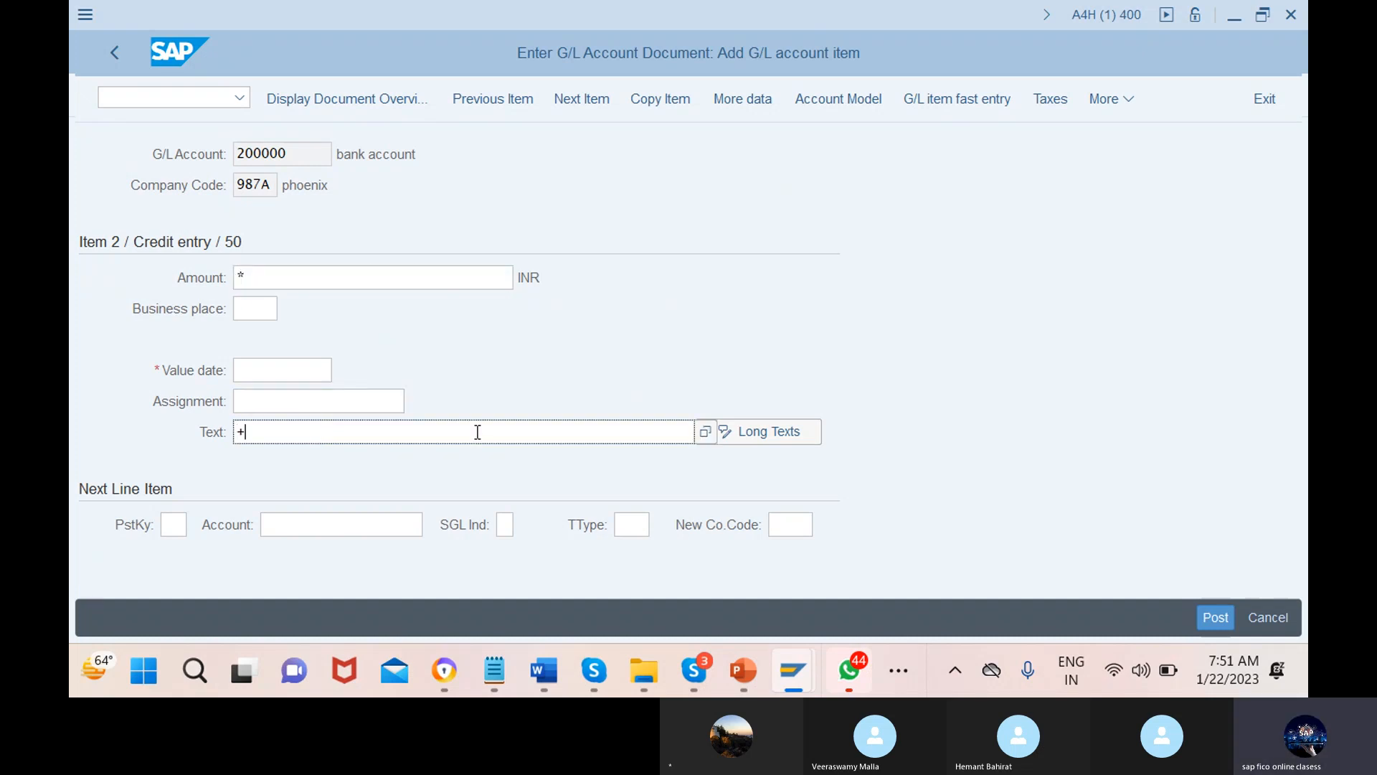
key(Return)
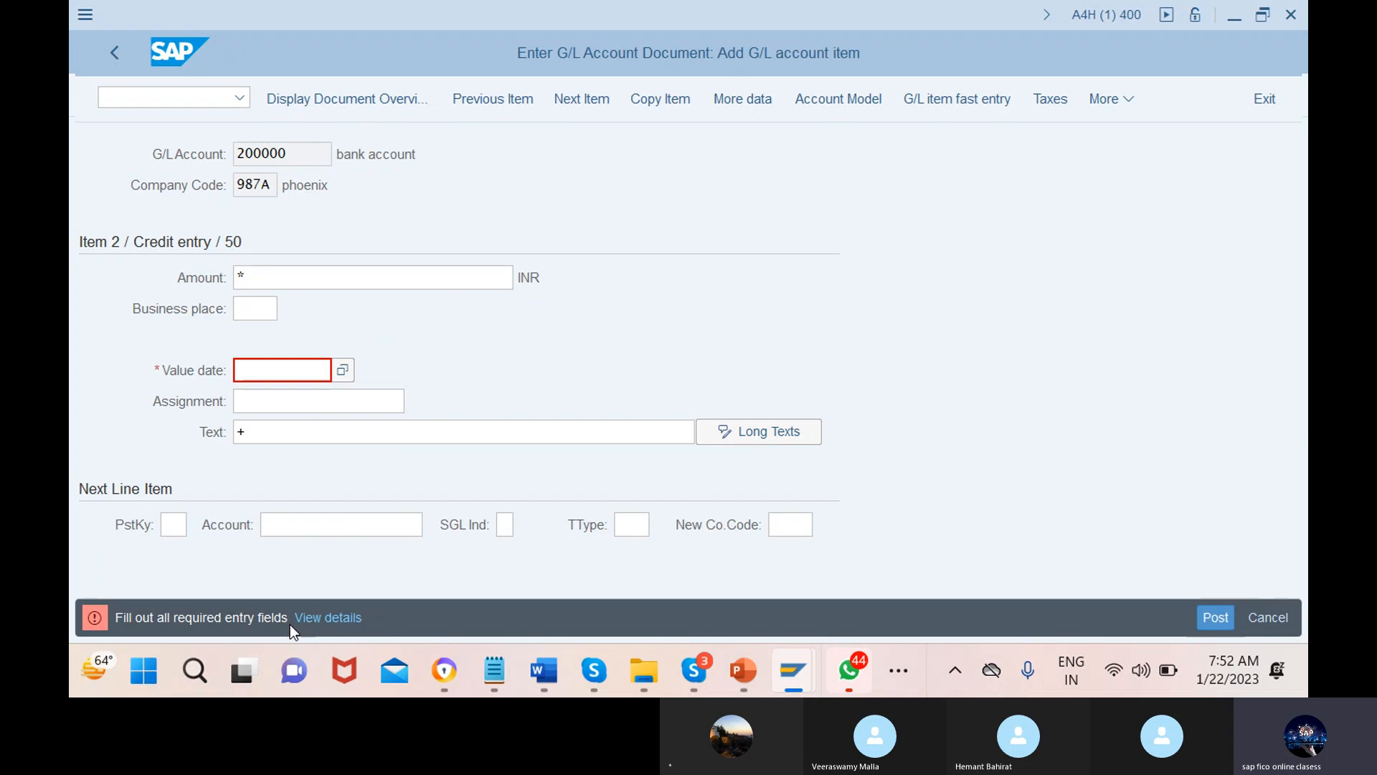
click(348, 370)
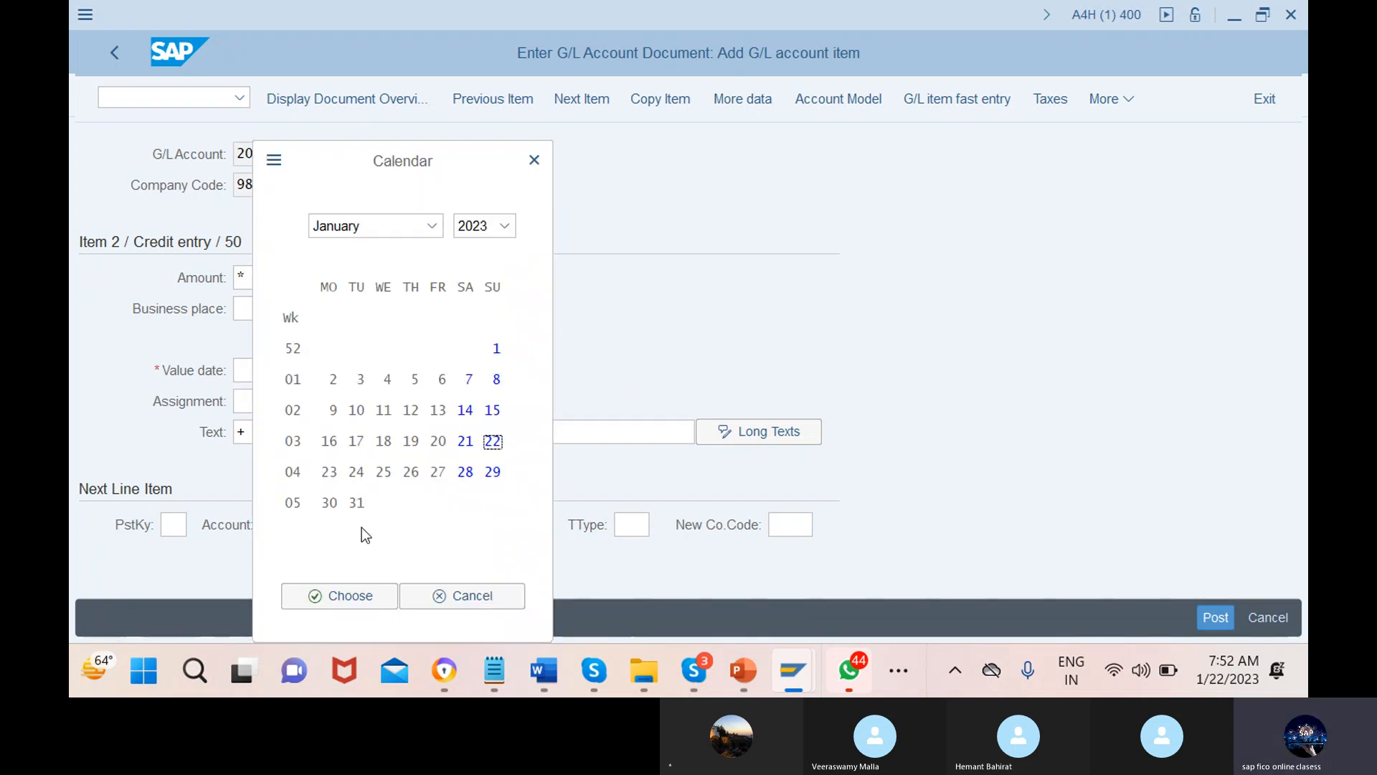
click(339, 596)
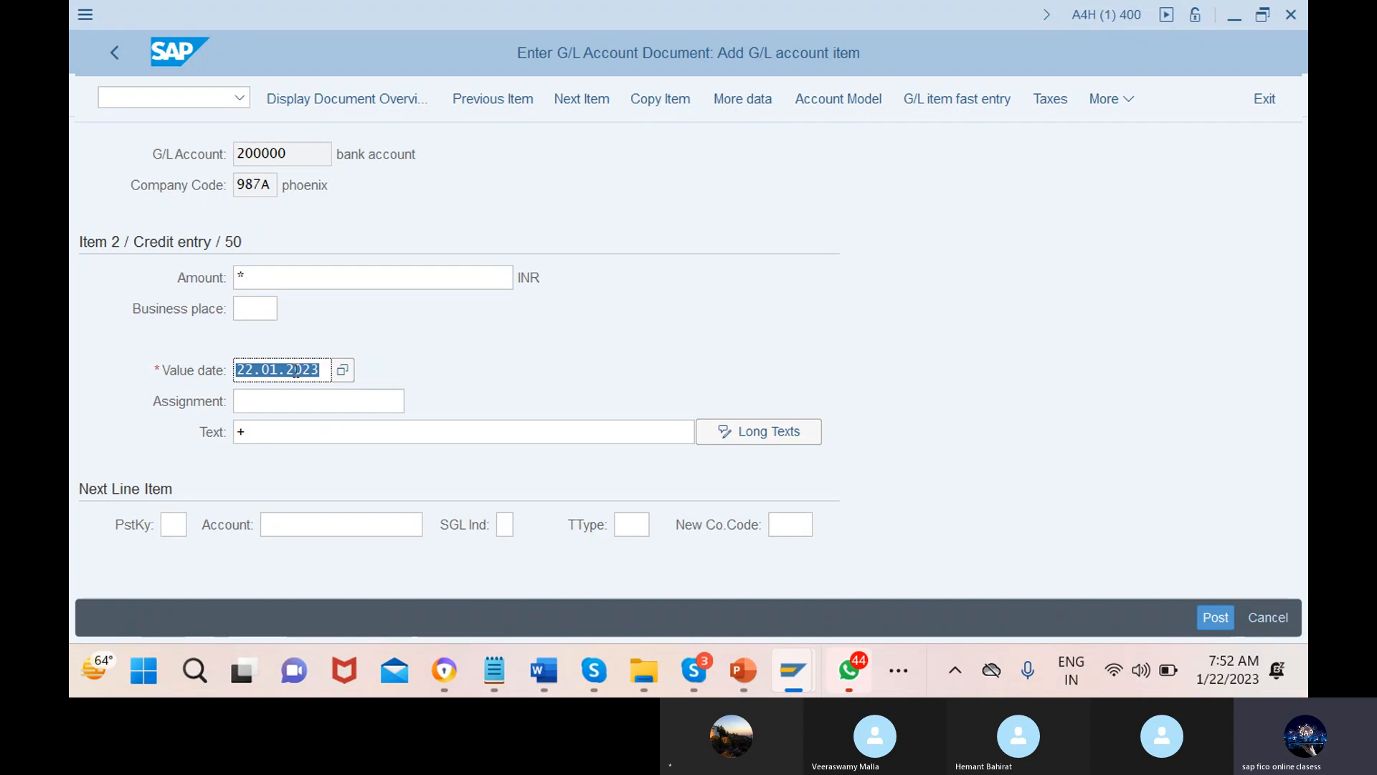
click(1112, 99)
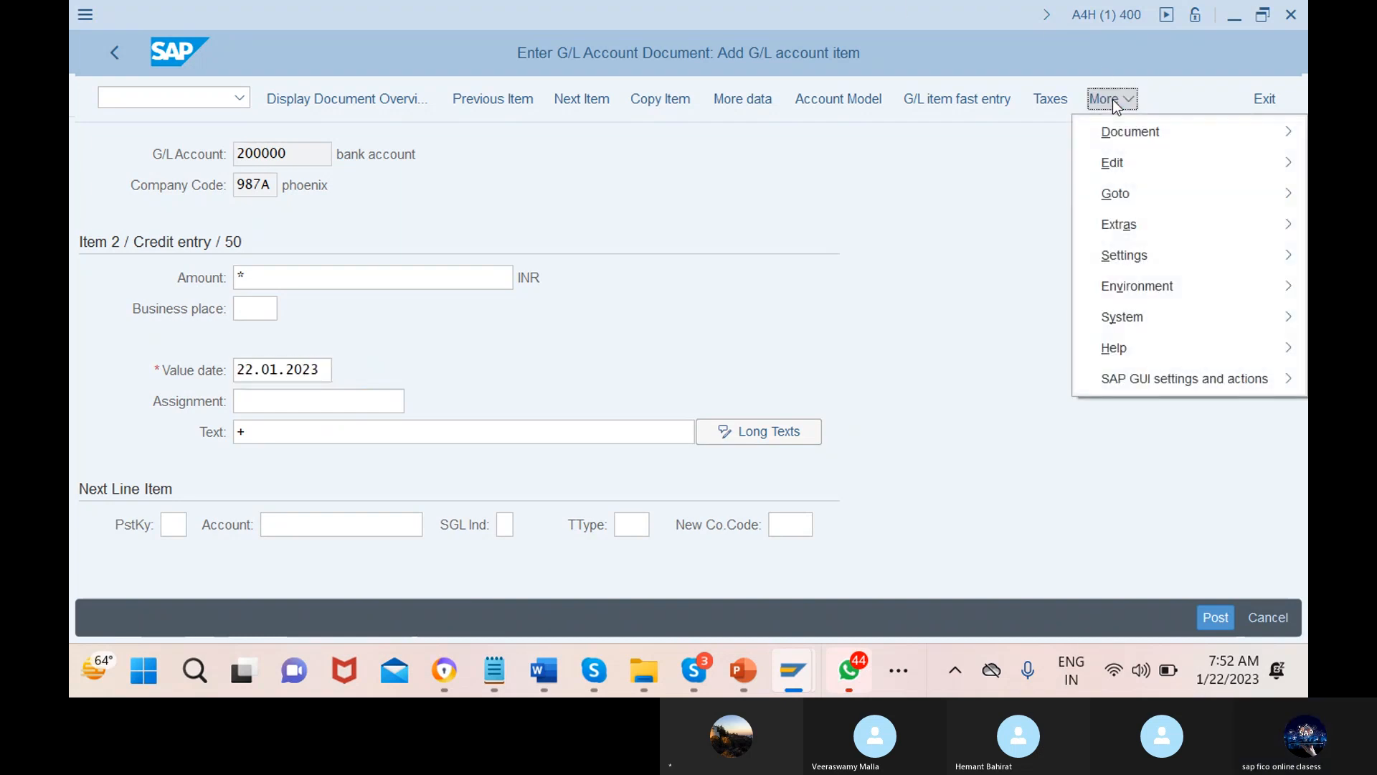
mouse_move(1116, 132)
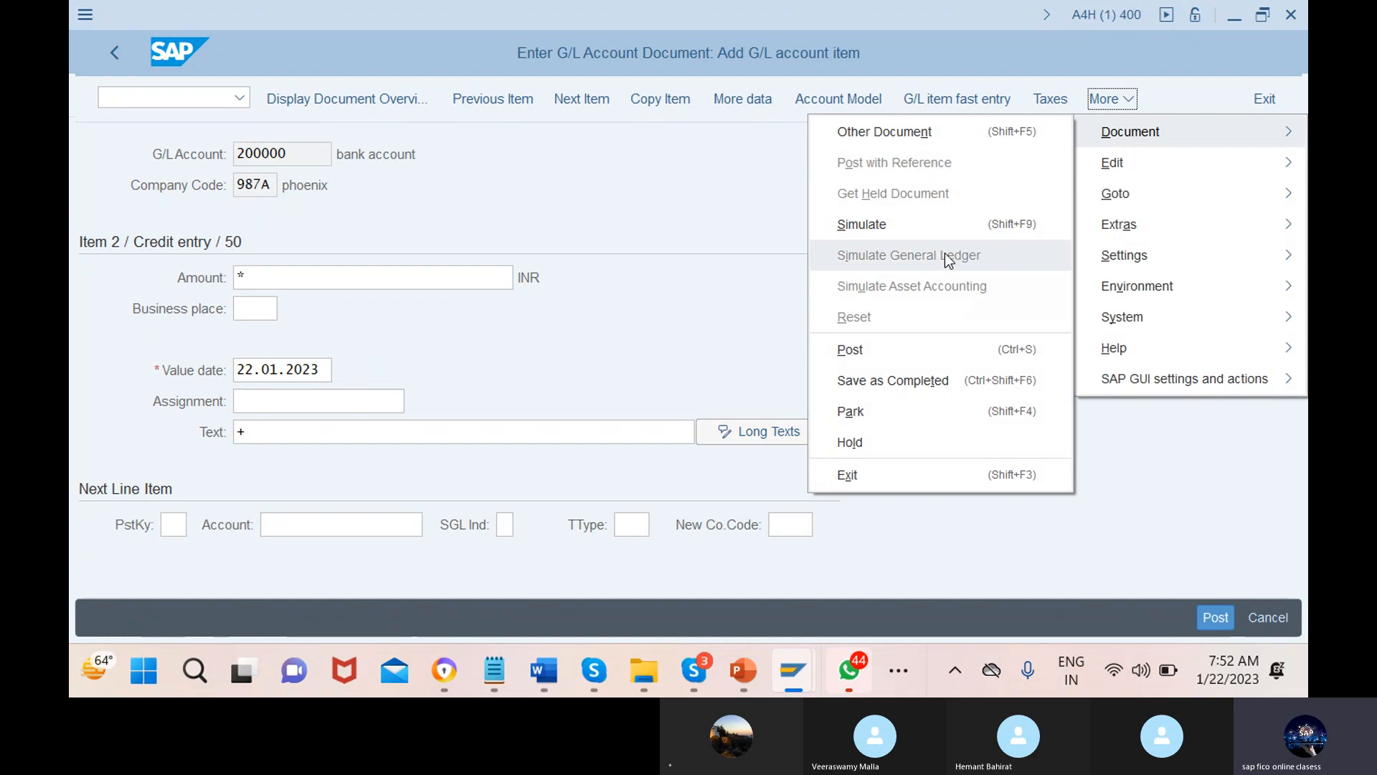
click(939, 230)
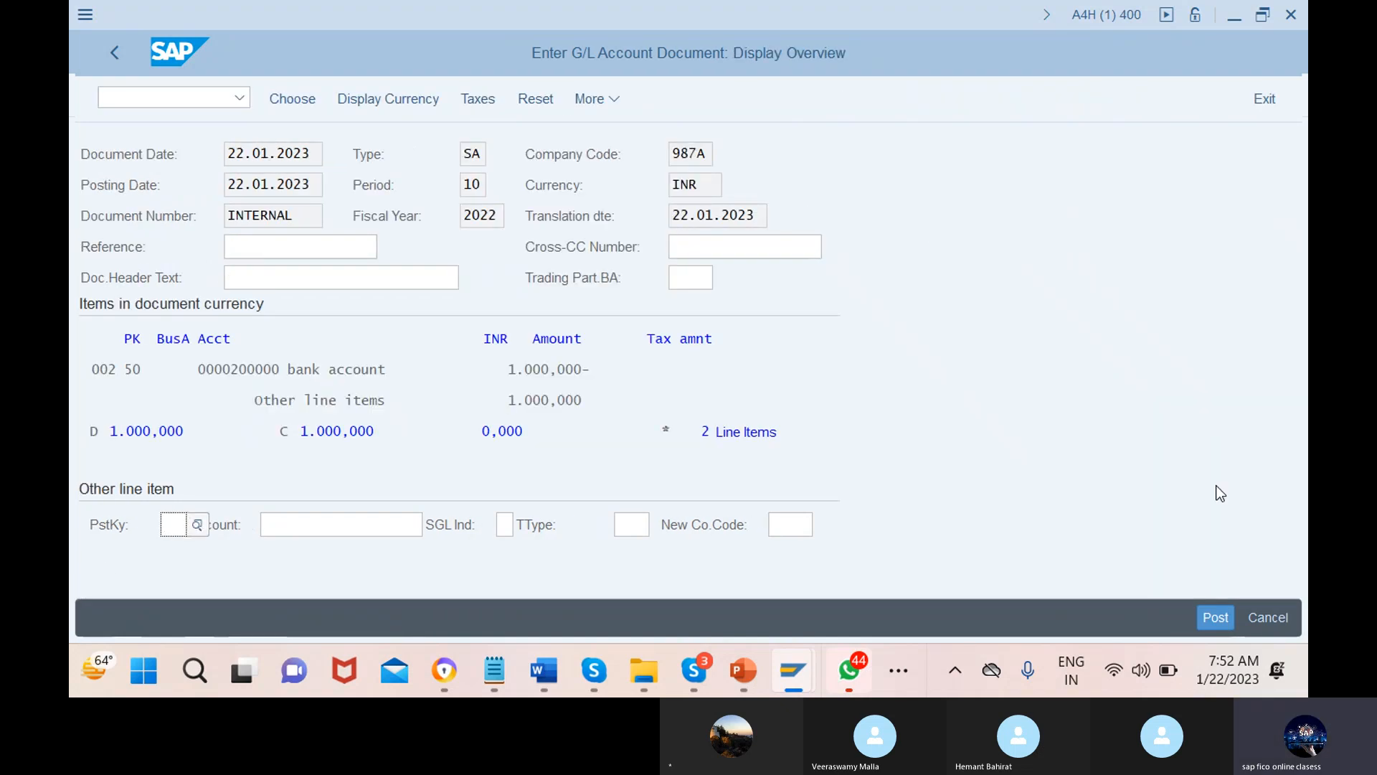
click(1220, 616)
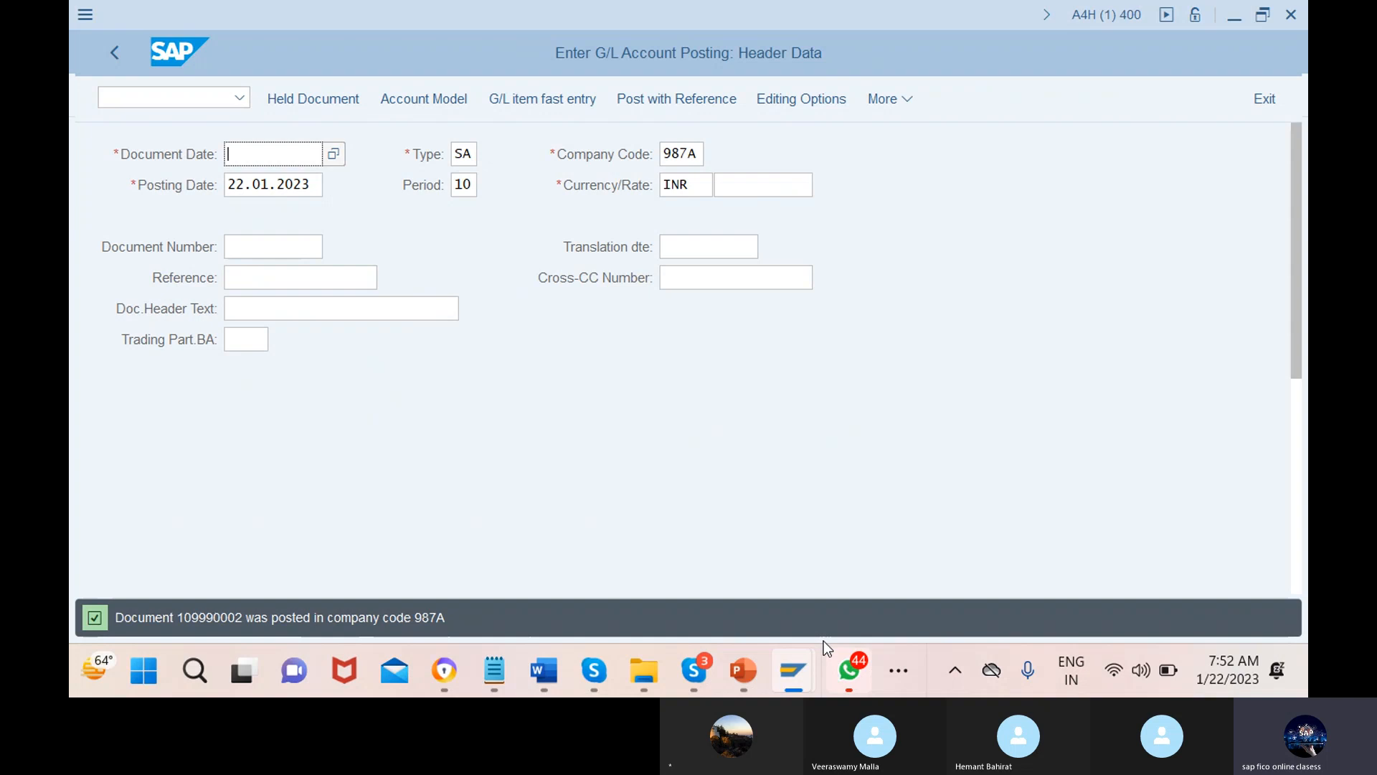
mouse_move(793, 670)
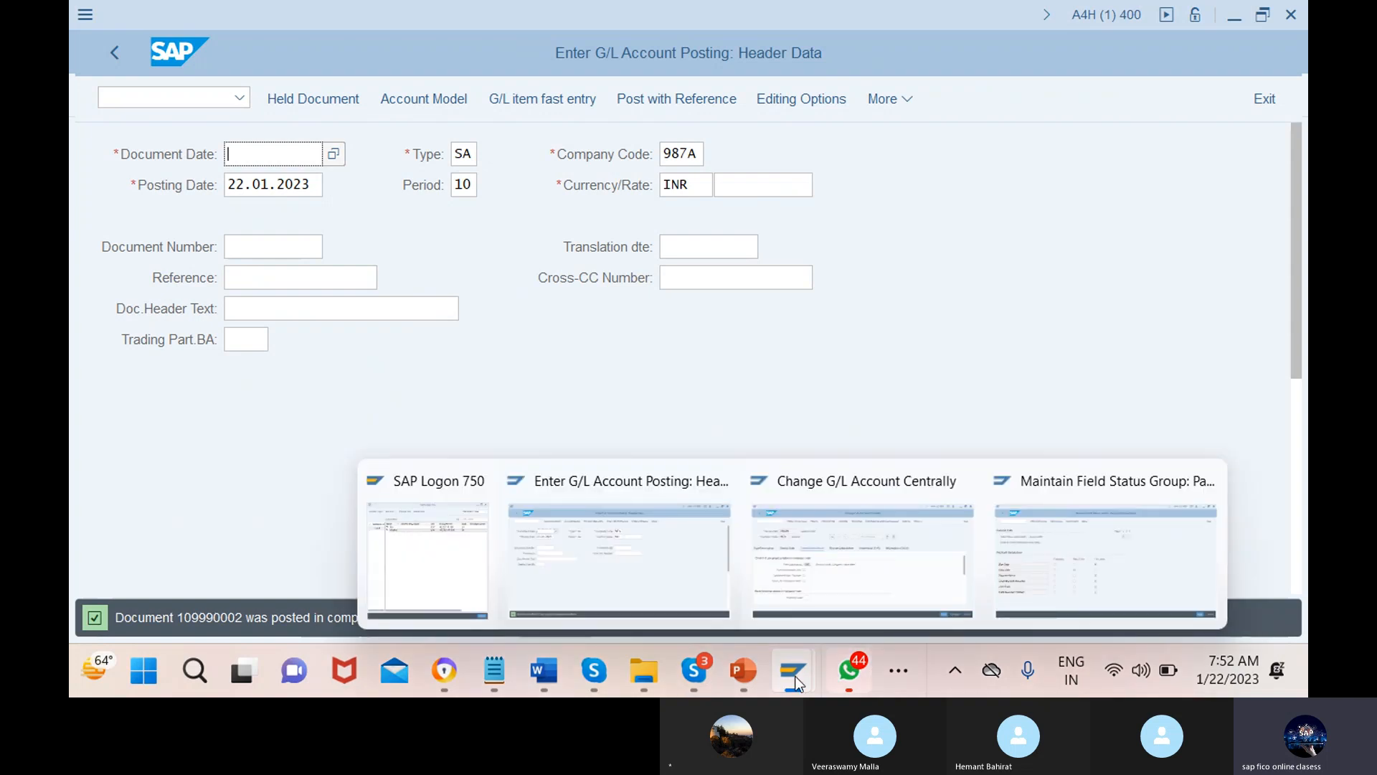
click(610, 529)
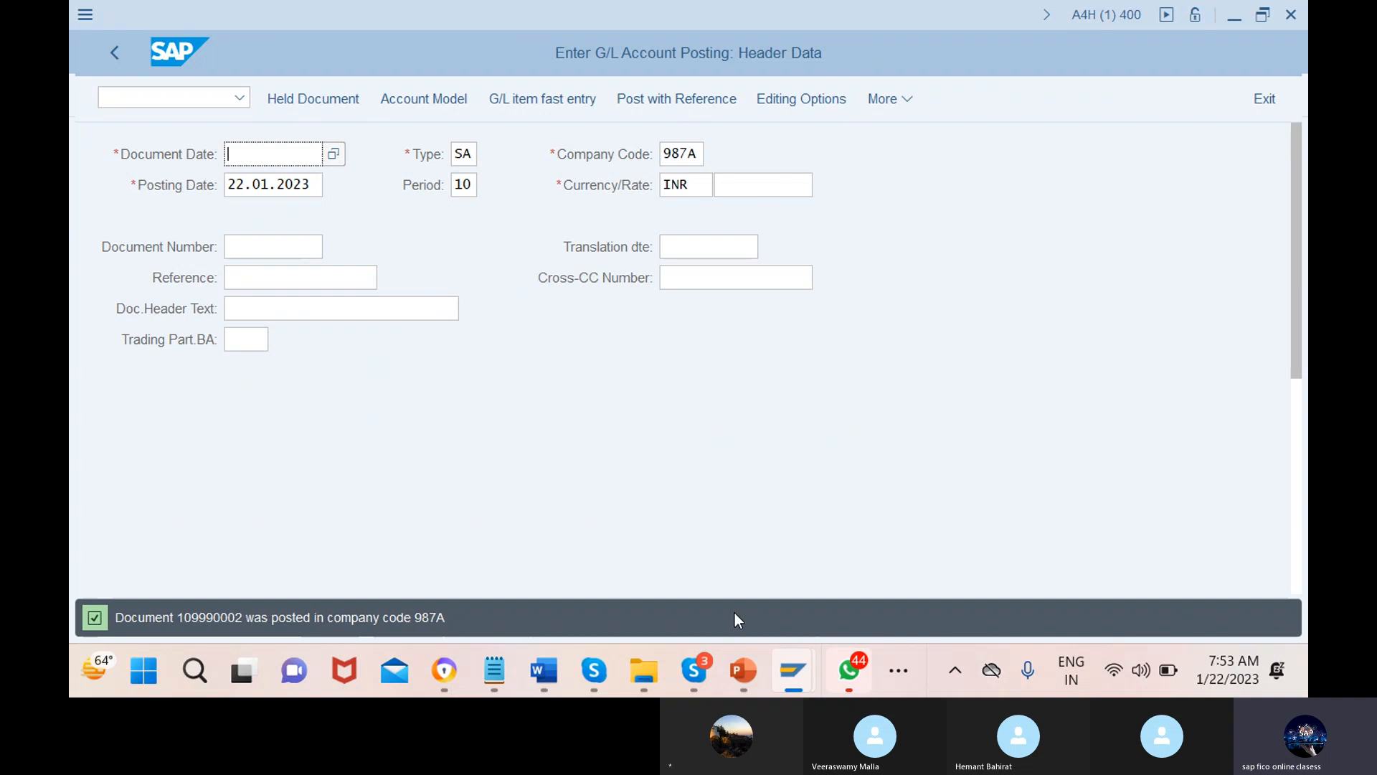
mouse_move(801, 676)
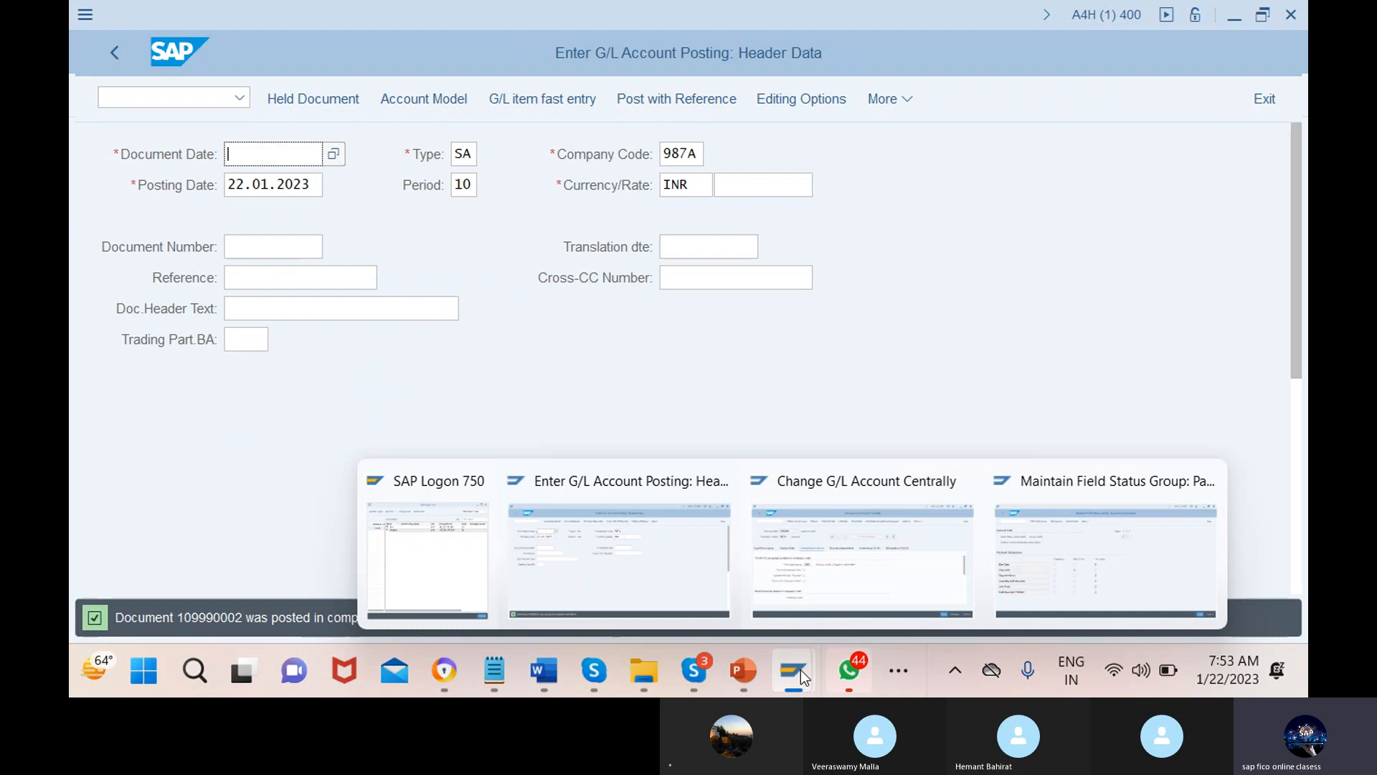
mouse_move(711, 487)
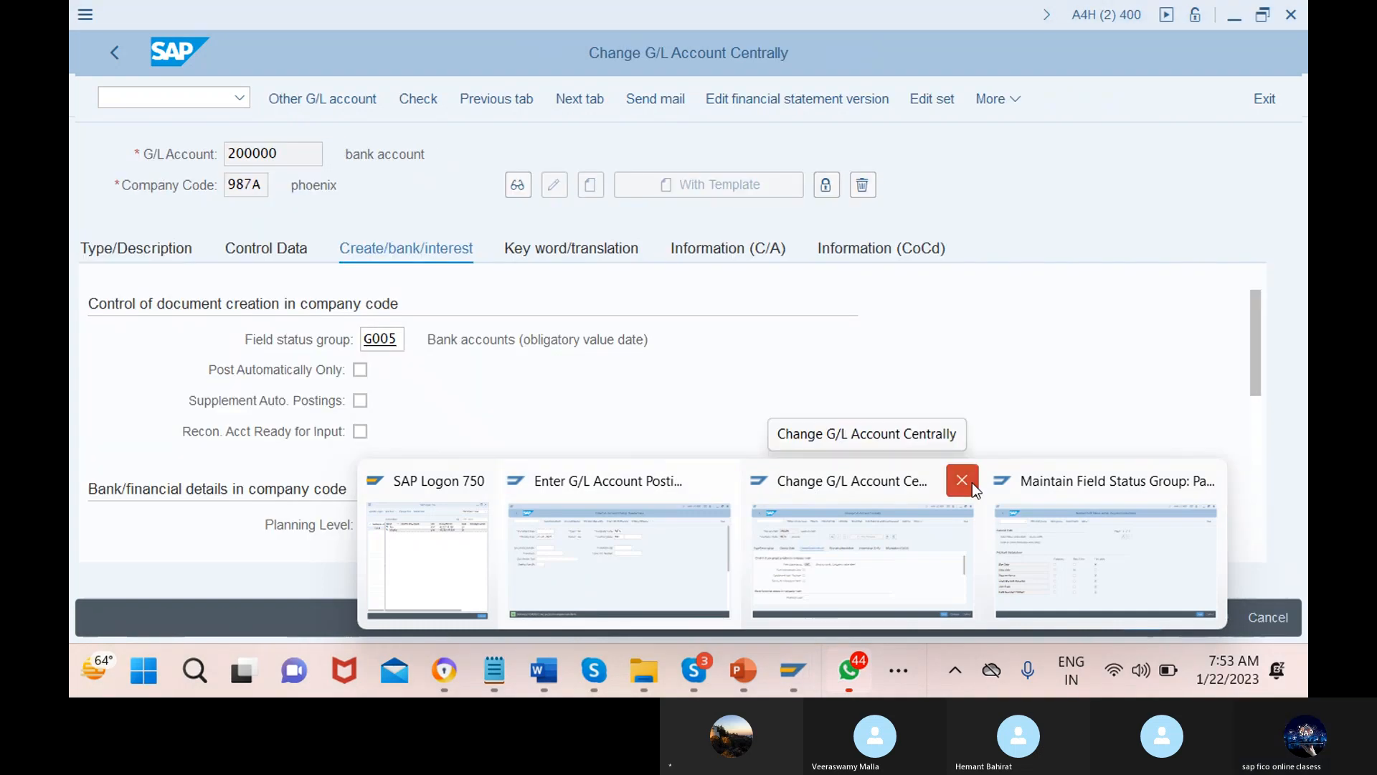
Close the G/L account change window and back out past group G005 to the field status variants list
click(971, 486)
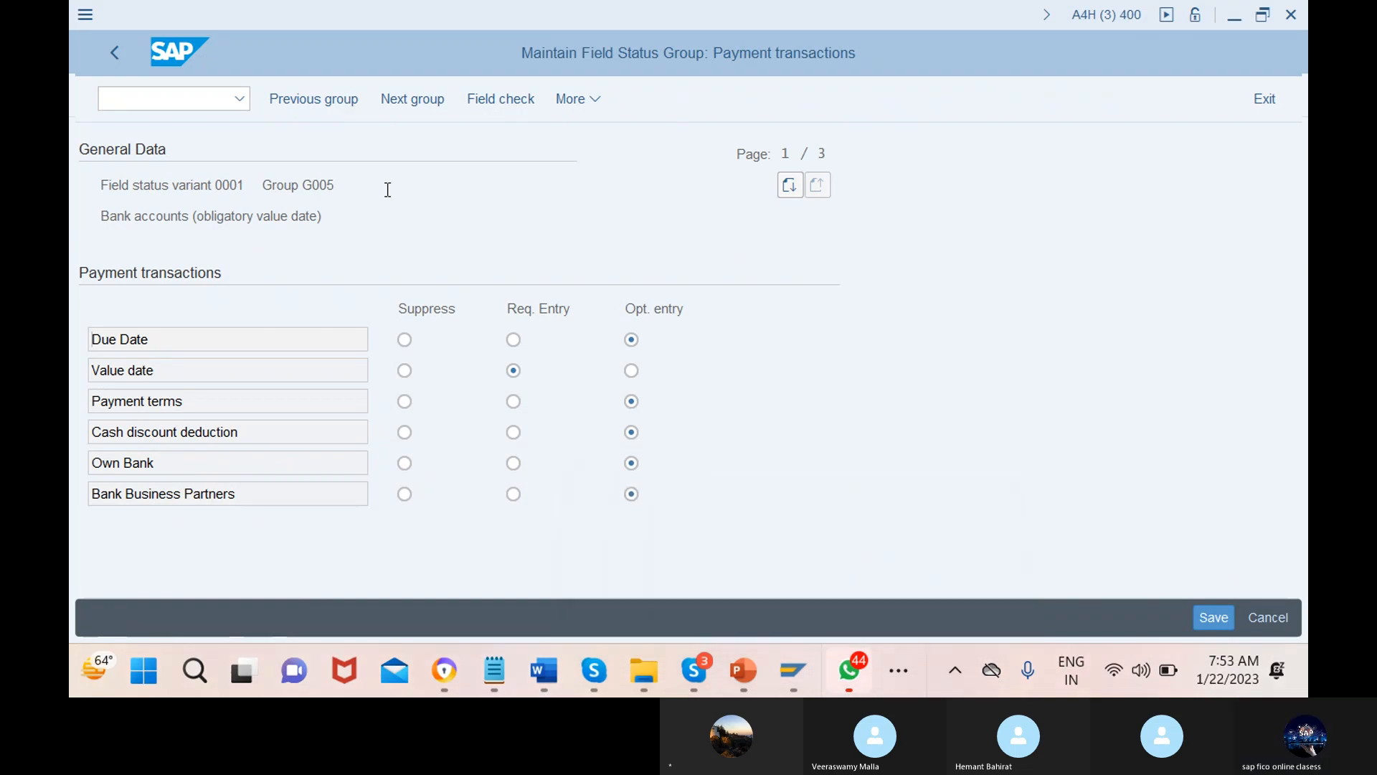
click(332, 185)
click(115, 54)
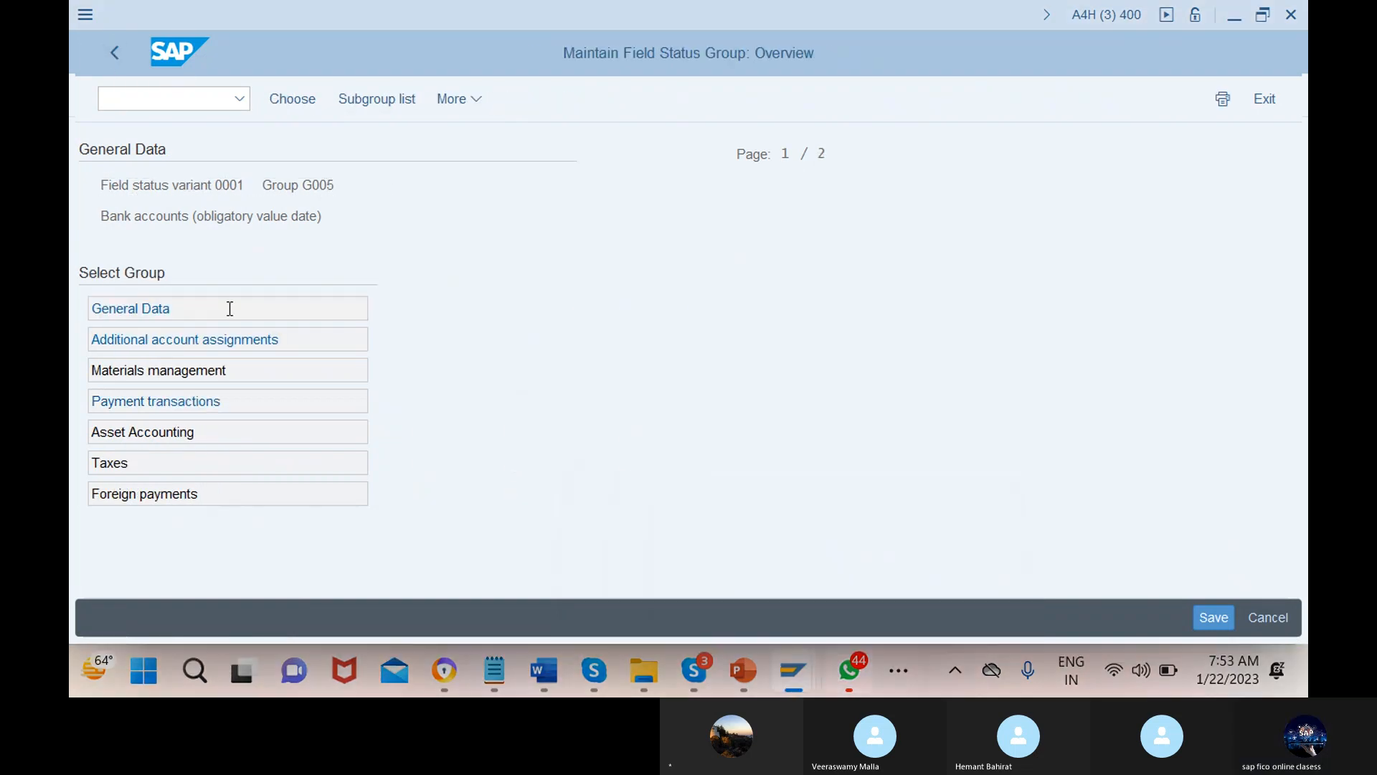
click(115, 53)
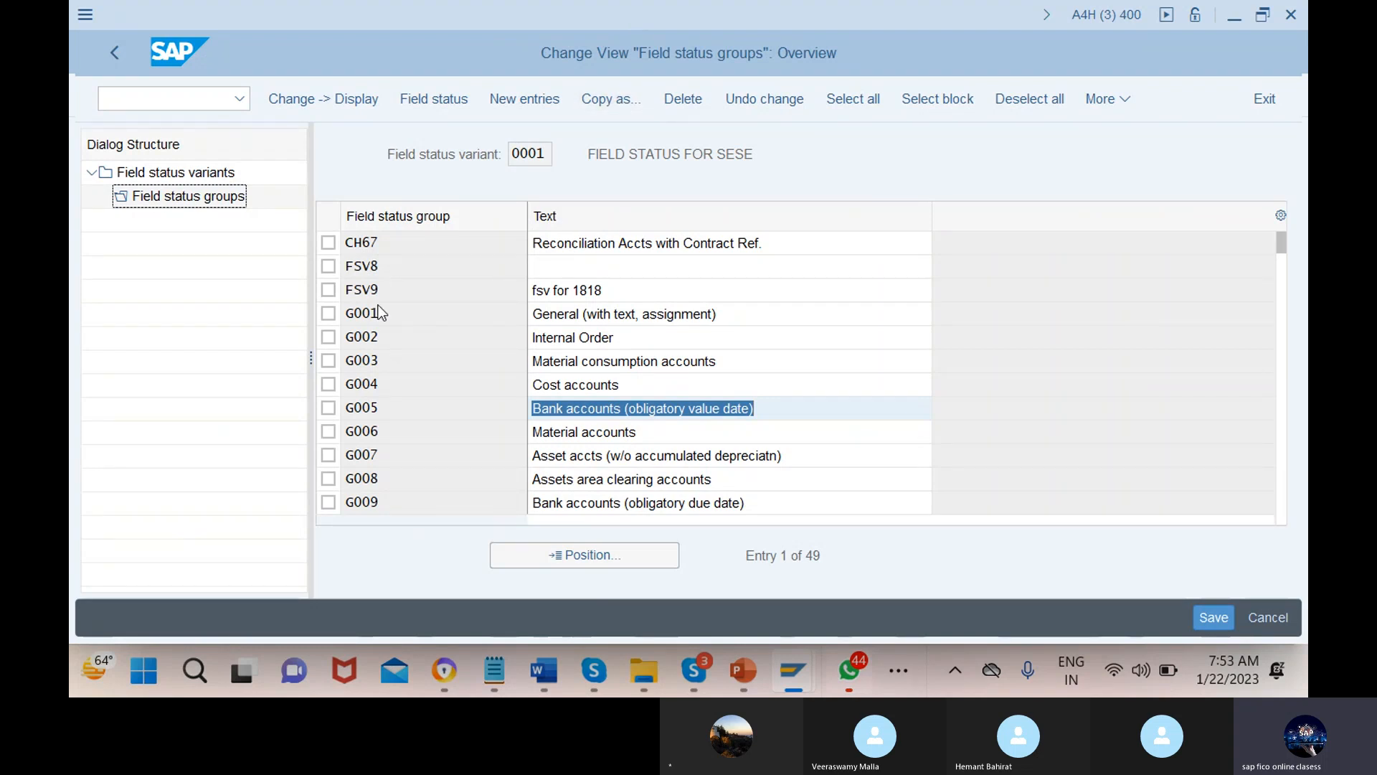
click(329, 408)
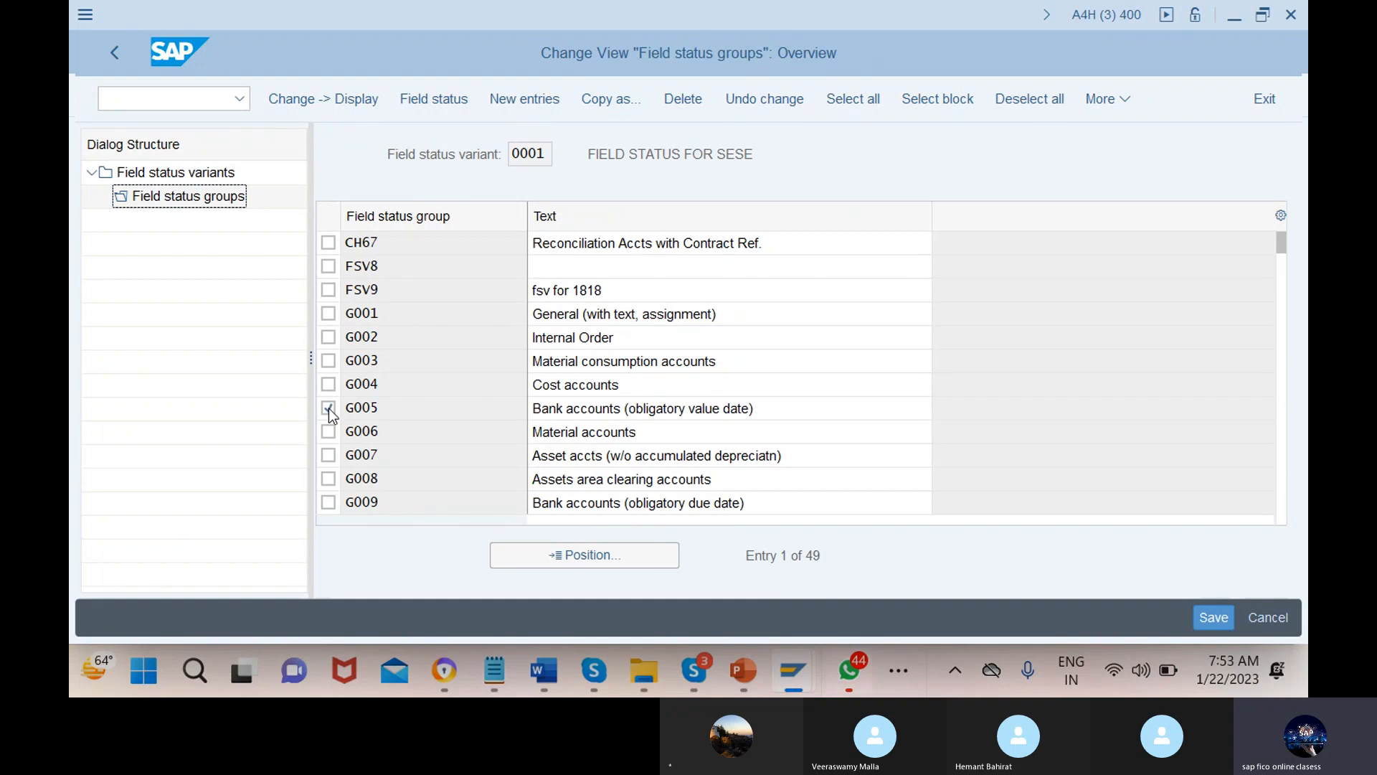
click(433, 409)
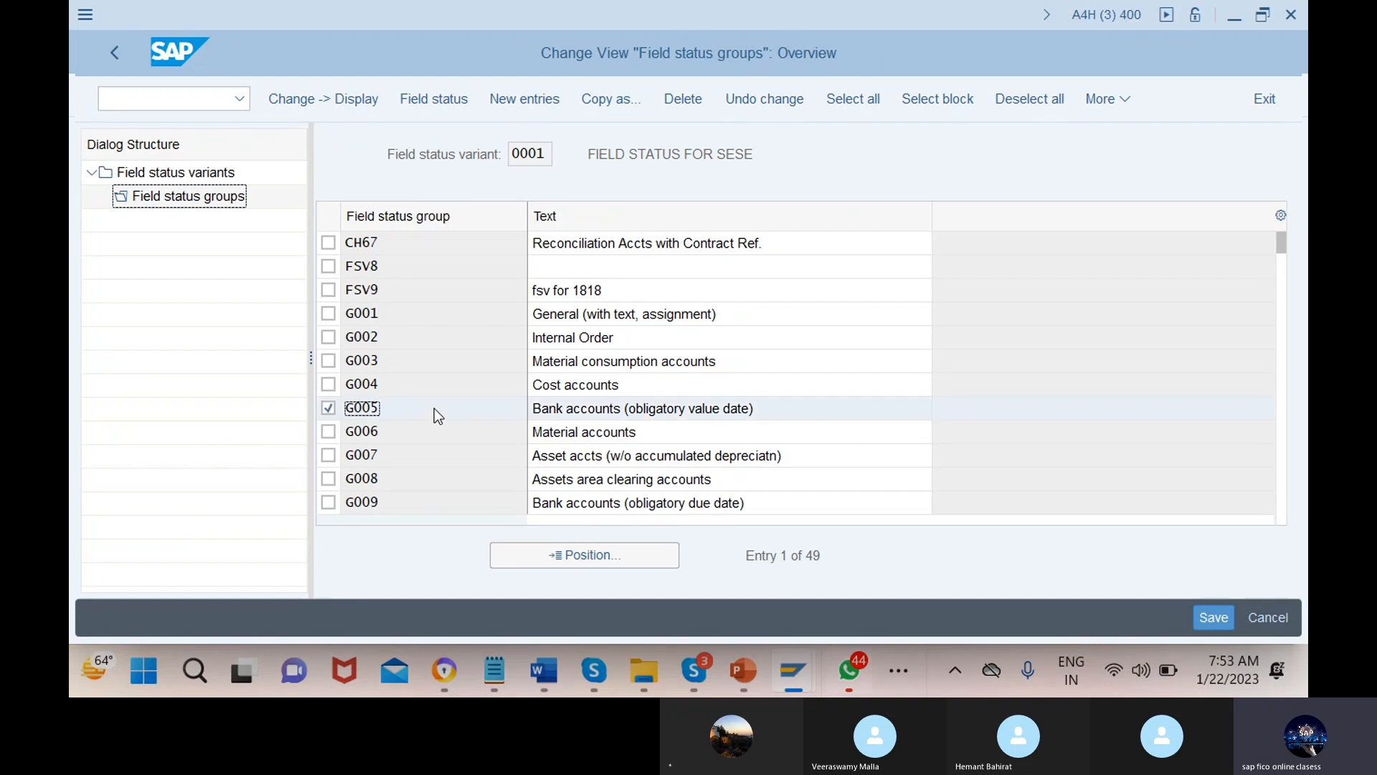
click(212, 199)
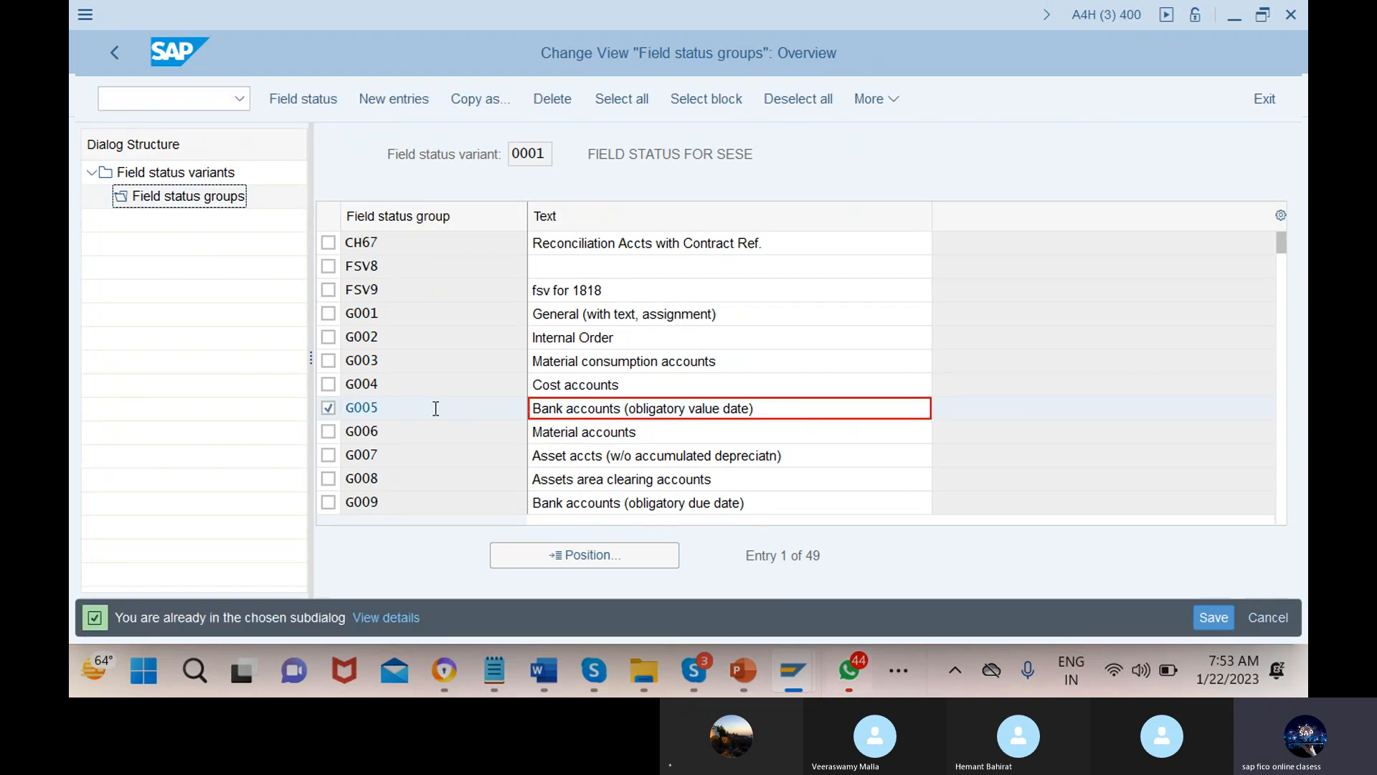
click(328, 408)
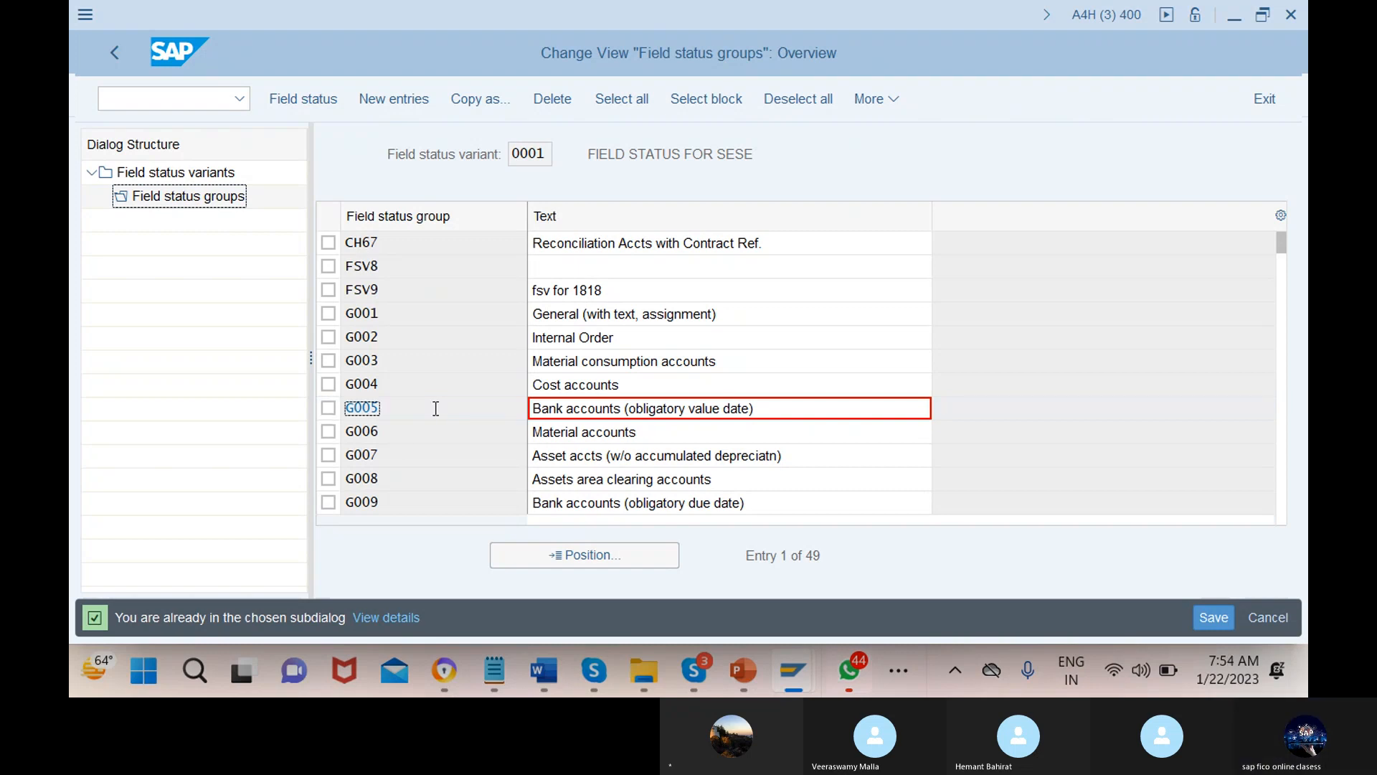
click(114, 53)
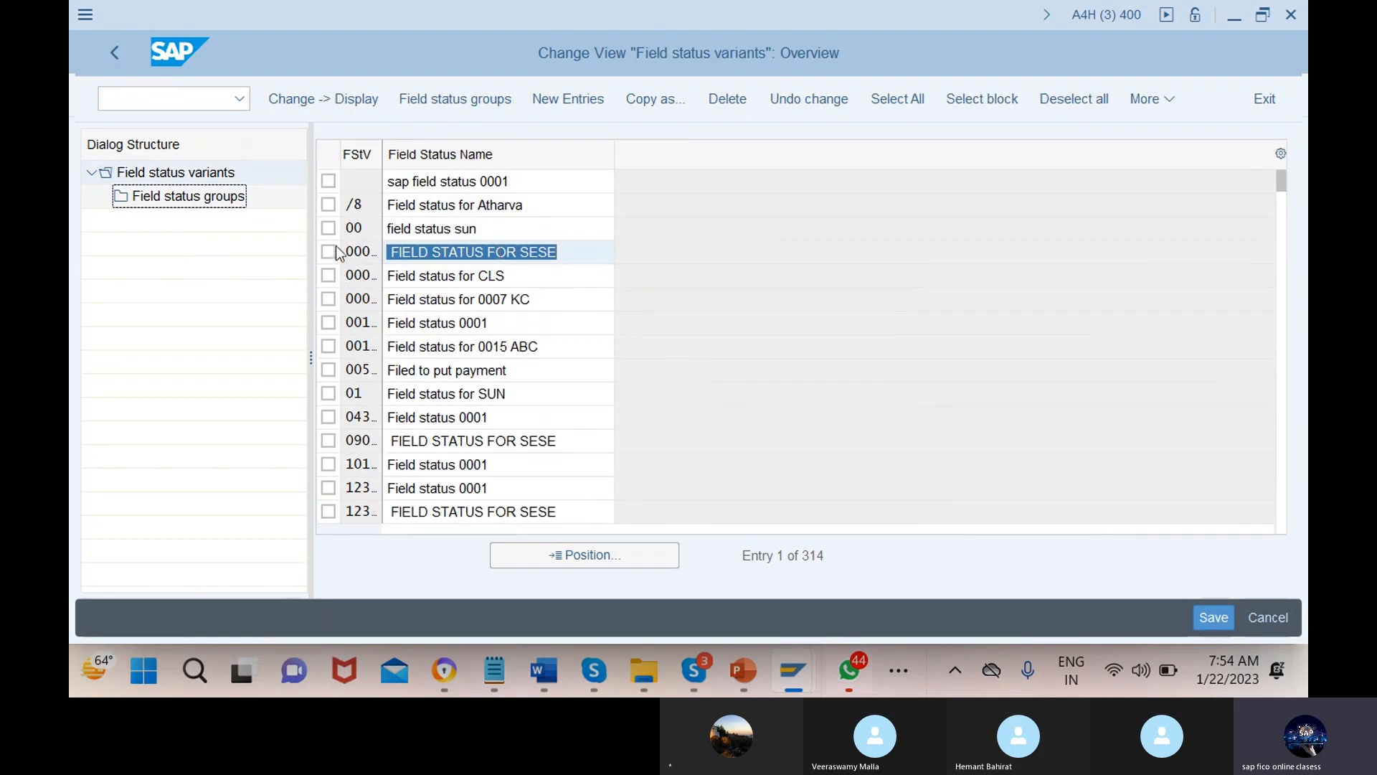
Review the field status groups of variant 0001, then return to the variants list
click(328, 252)
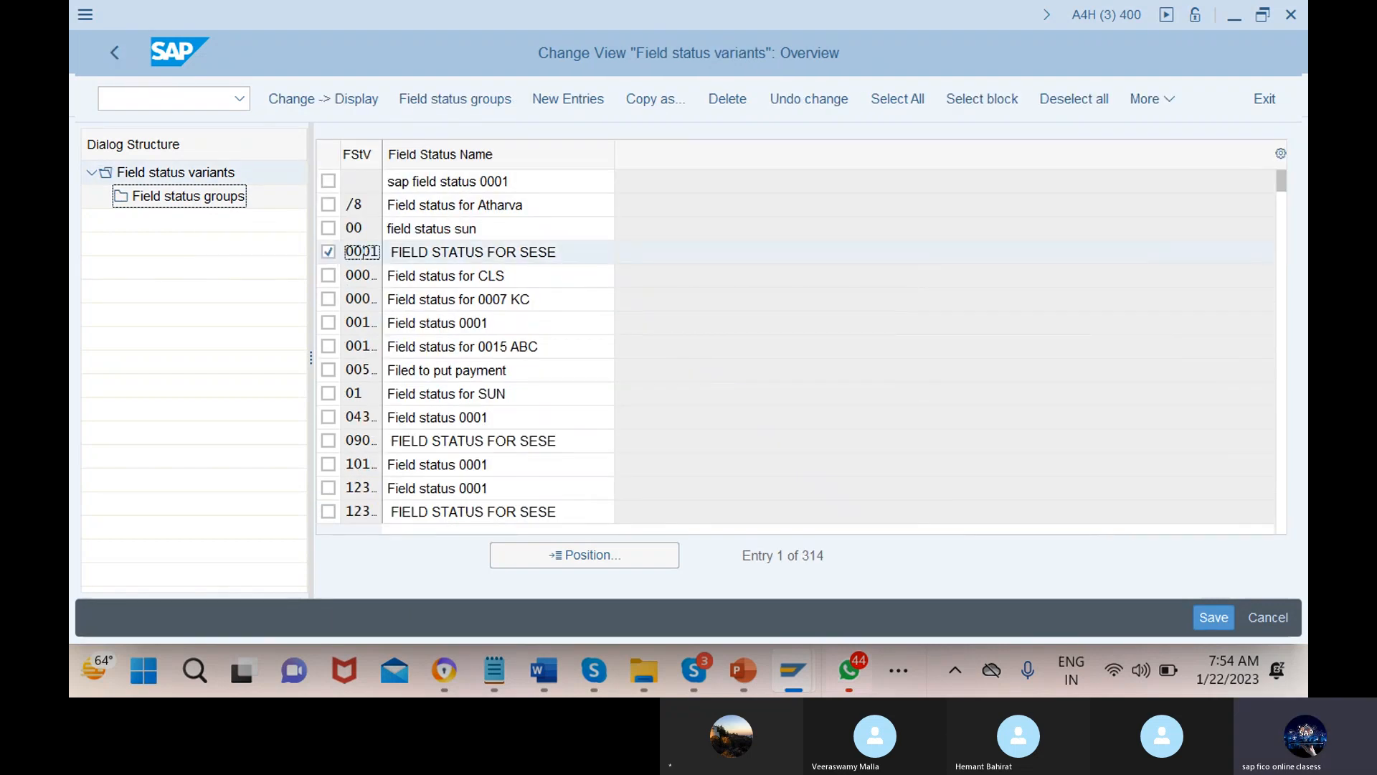
double_click(185, 200)
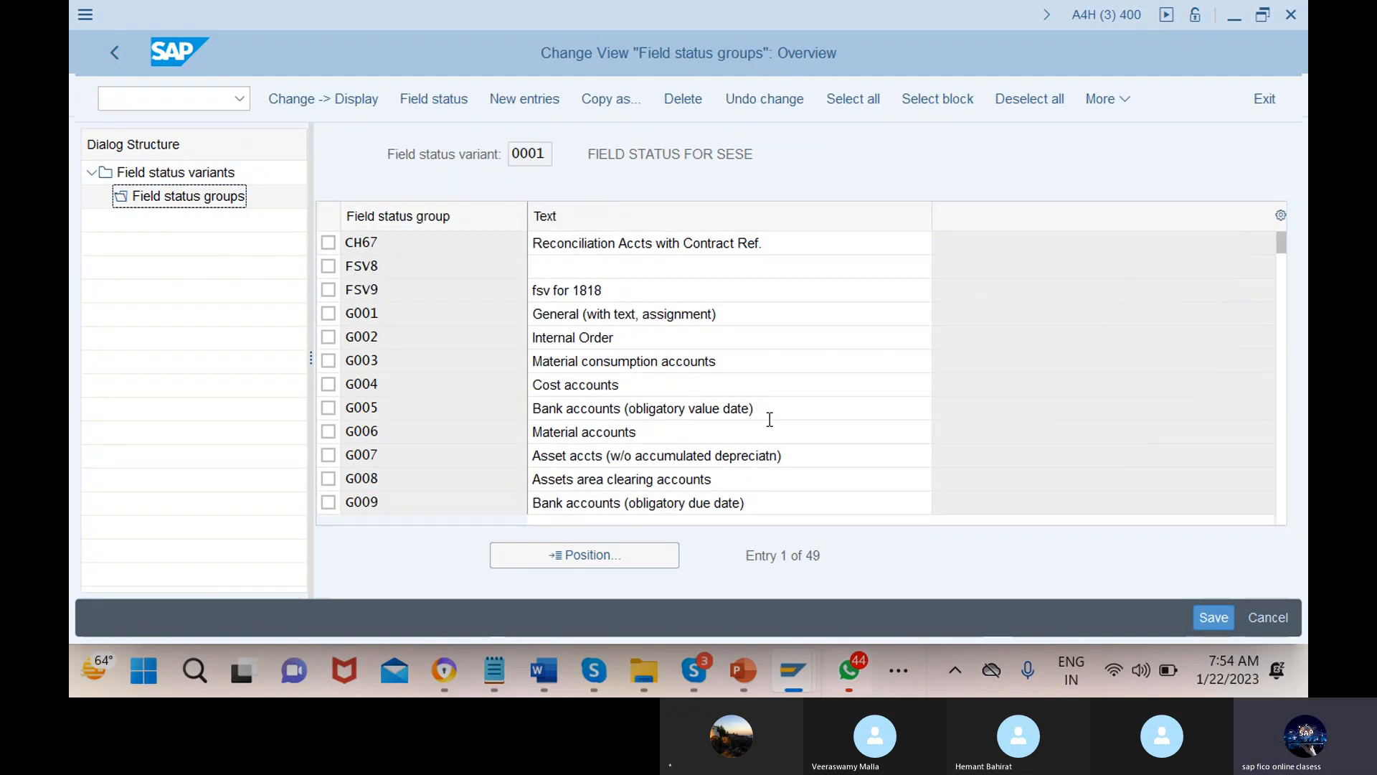
scroll(772, 427, down, 5)
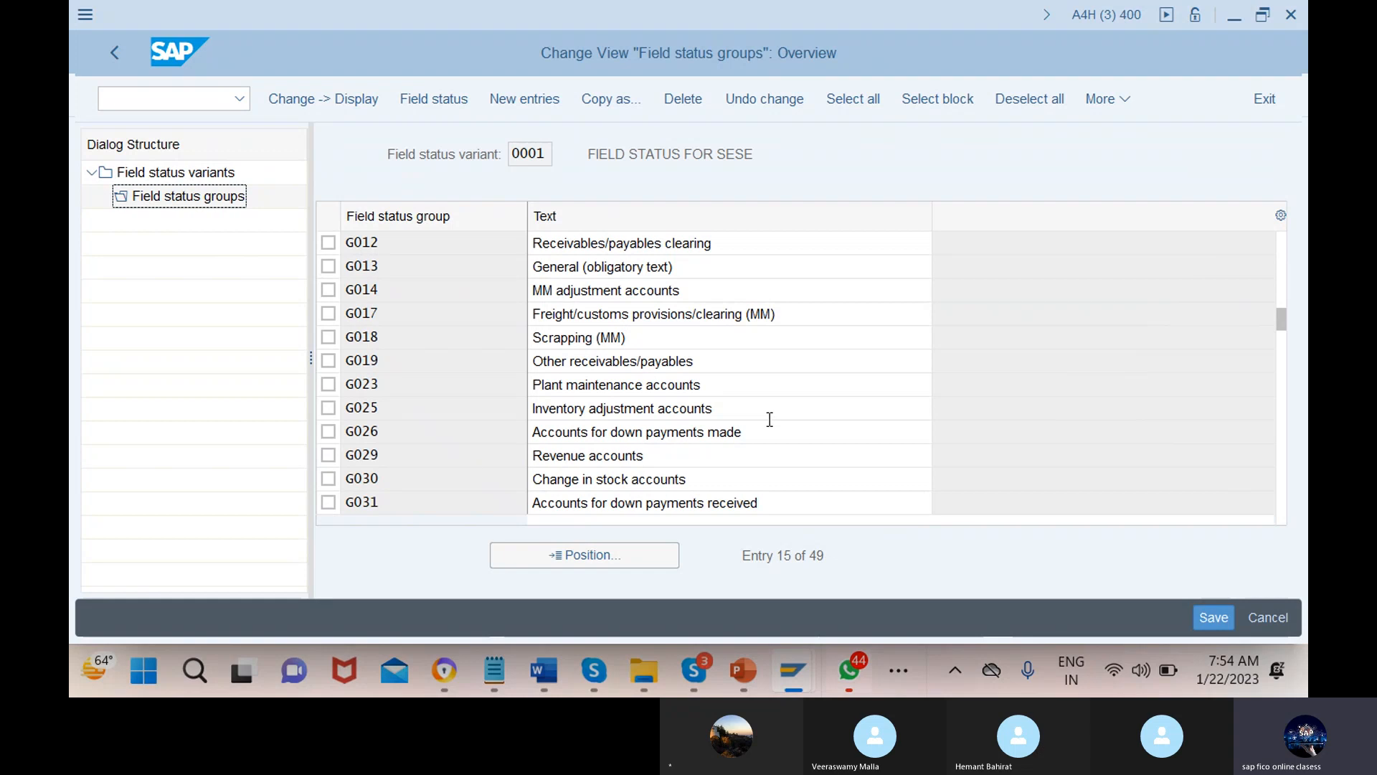
scroll(769, 419, up, 1)
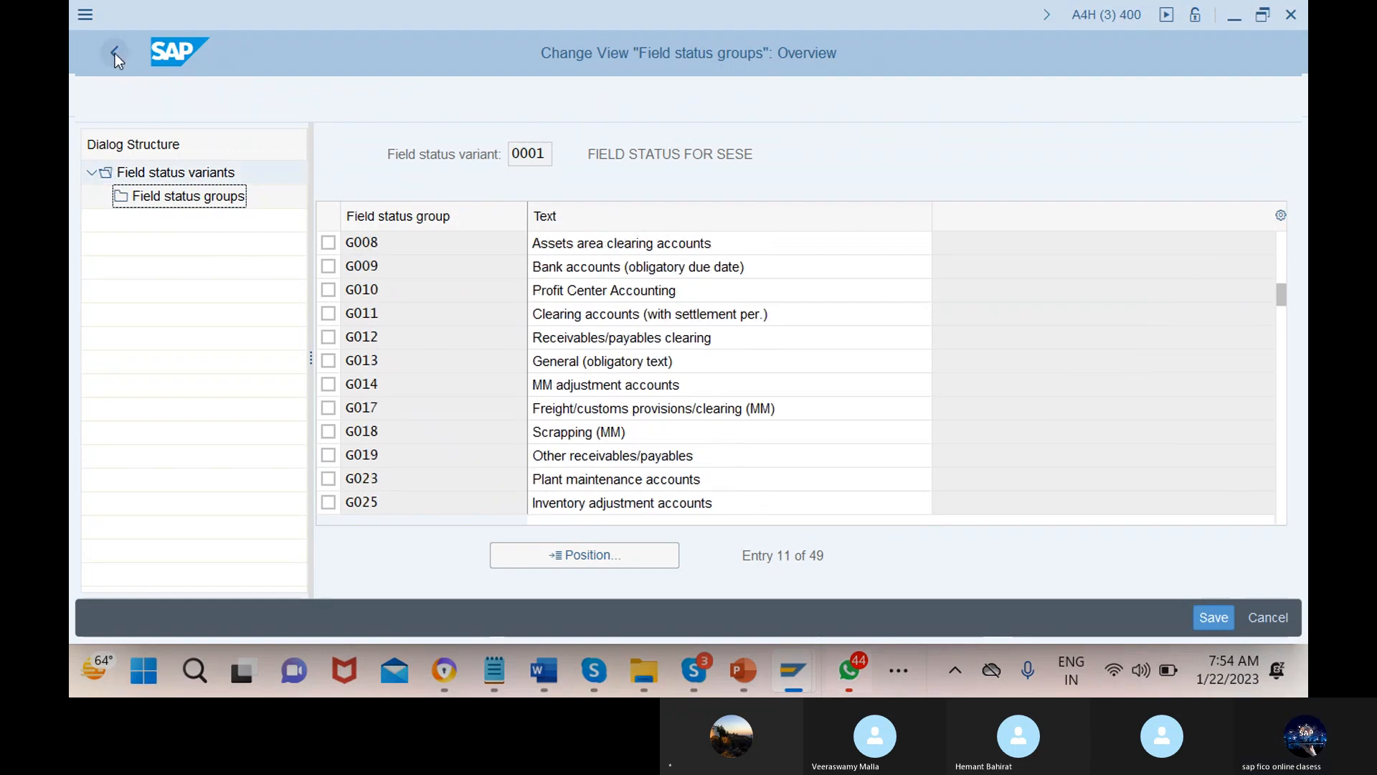
click(115, 54)
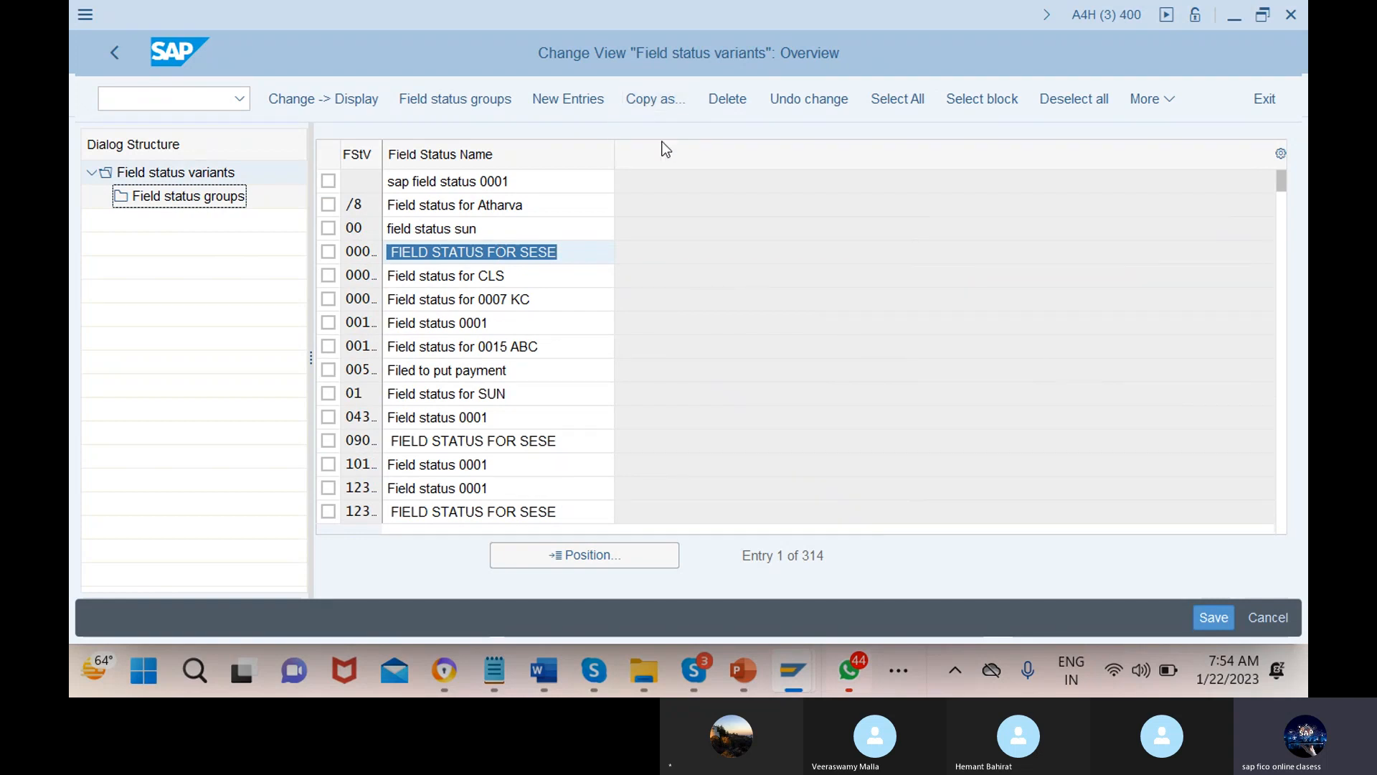
click(648, 103)
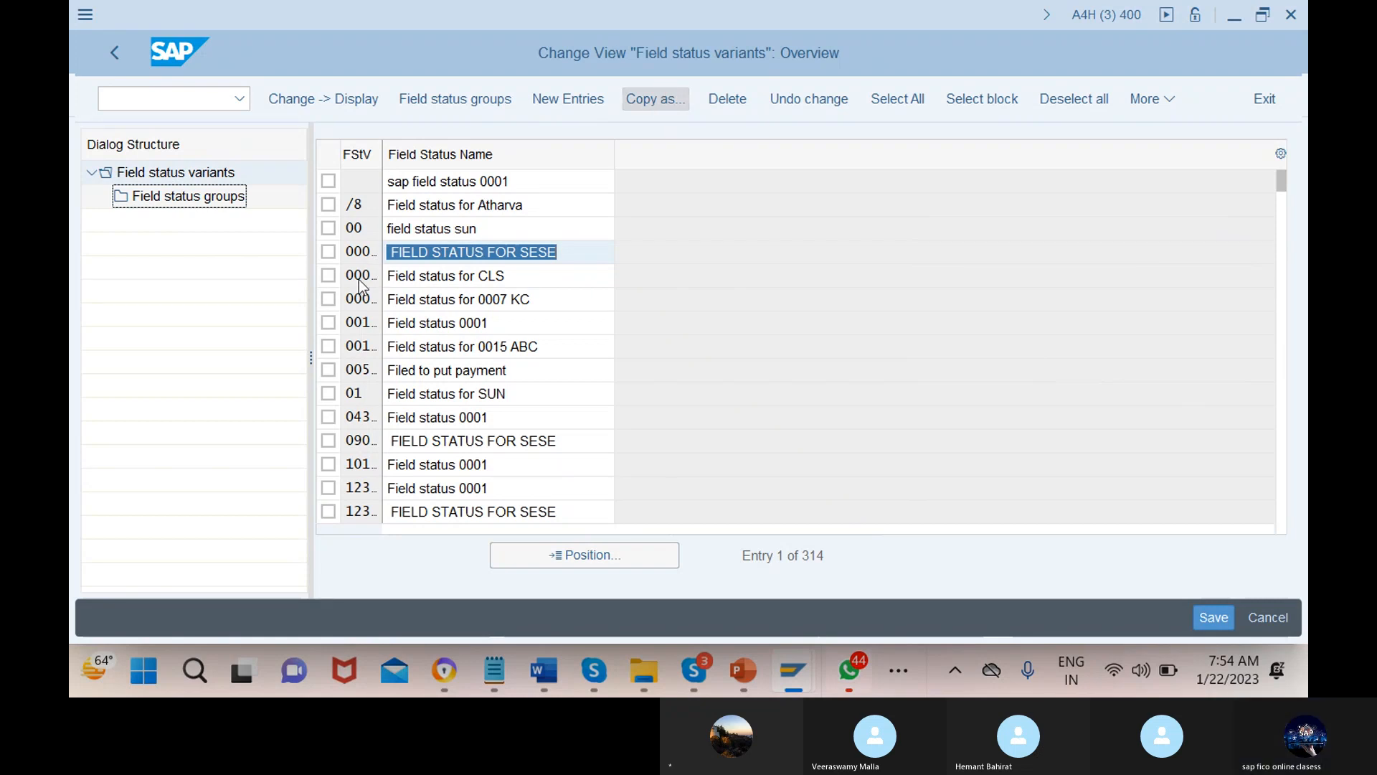
Copy variant 0010 as new variant 12MN named 'Field status for phoenix'
click(328, 323)
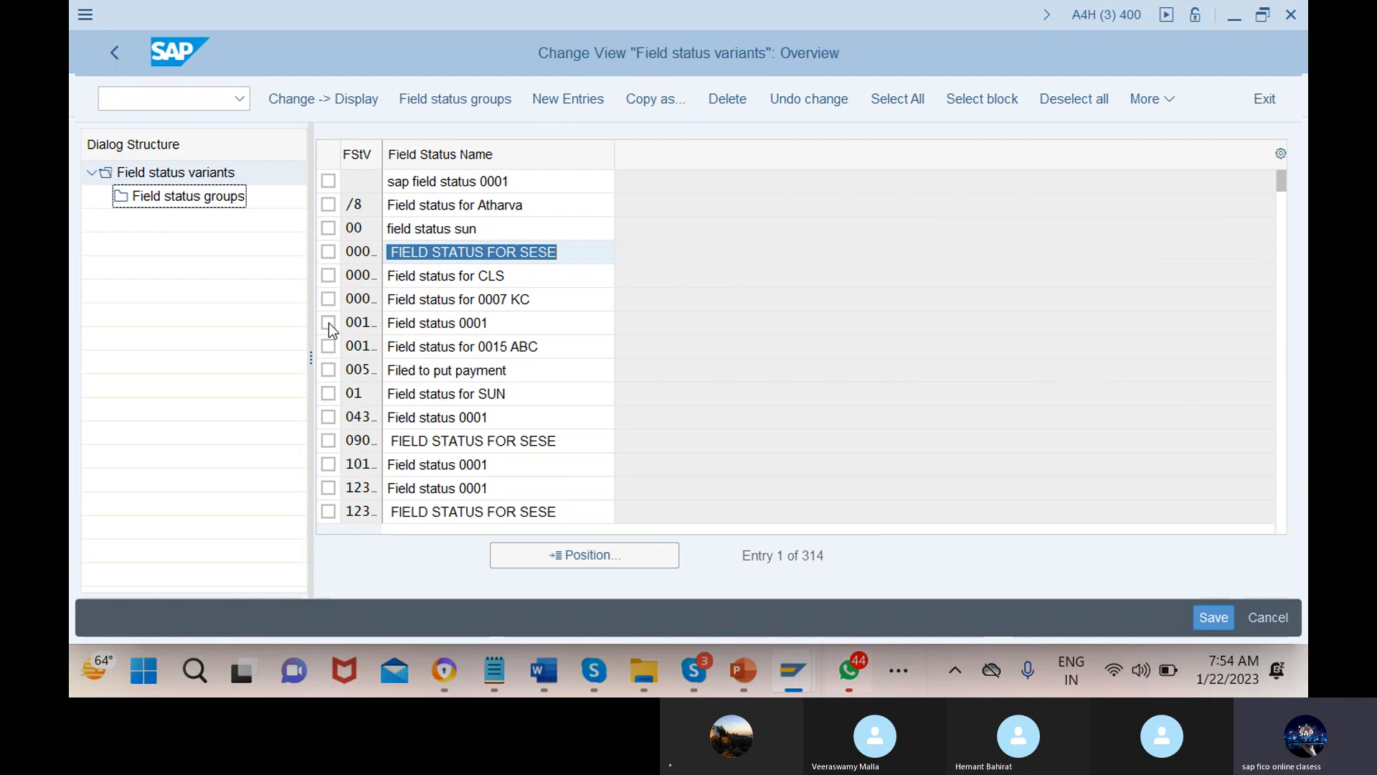
click(657, 100)
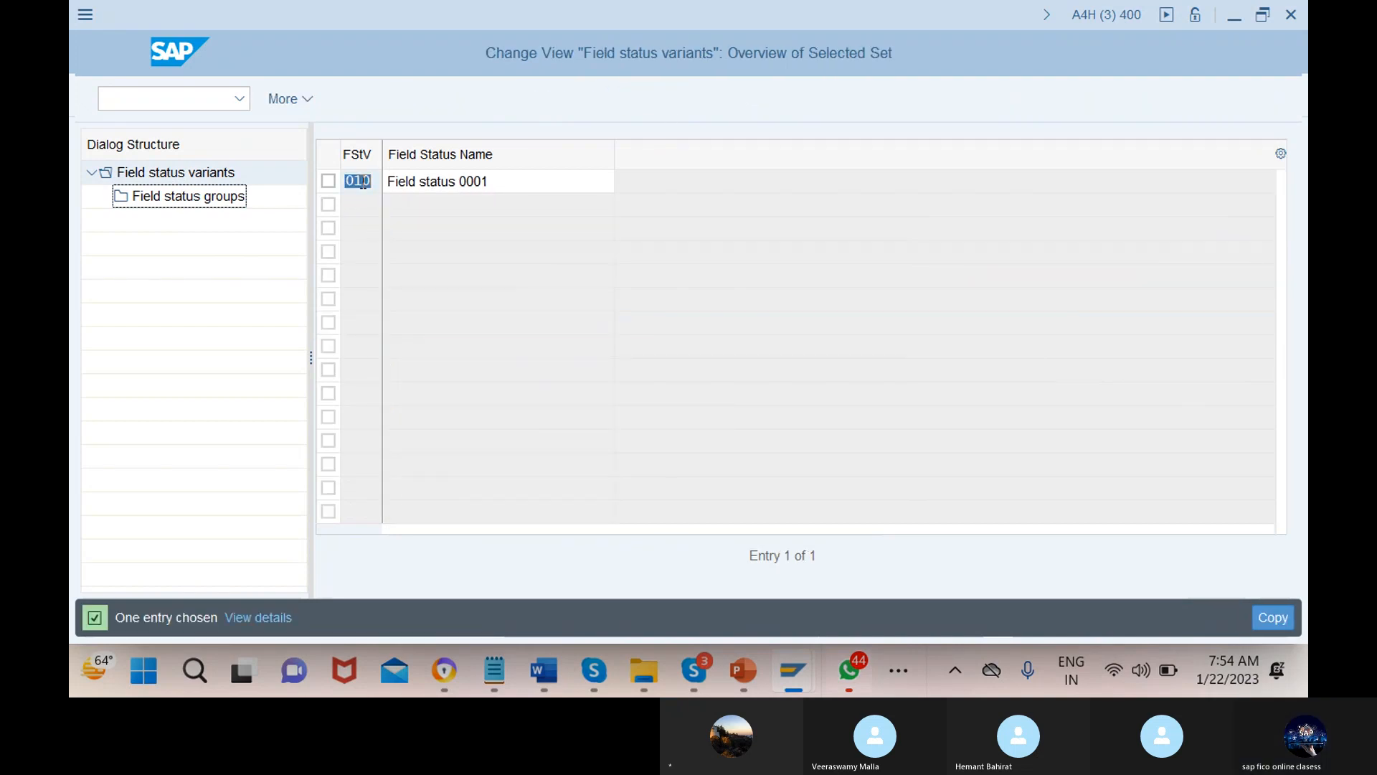
text(12m)
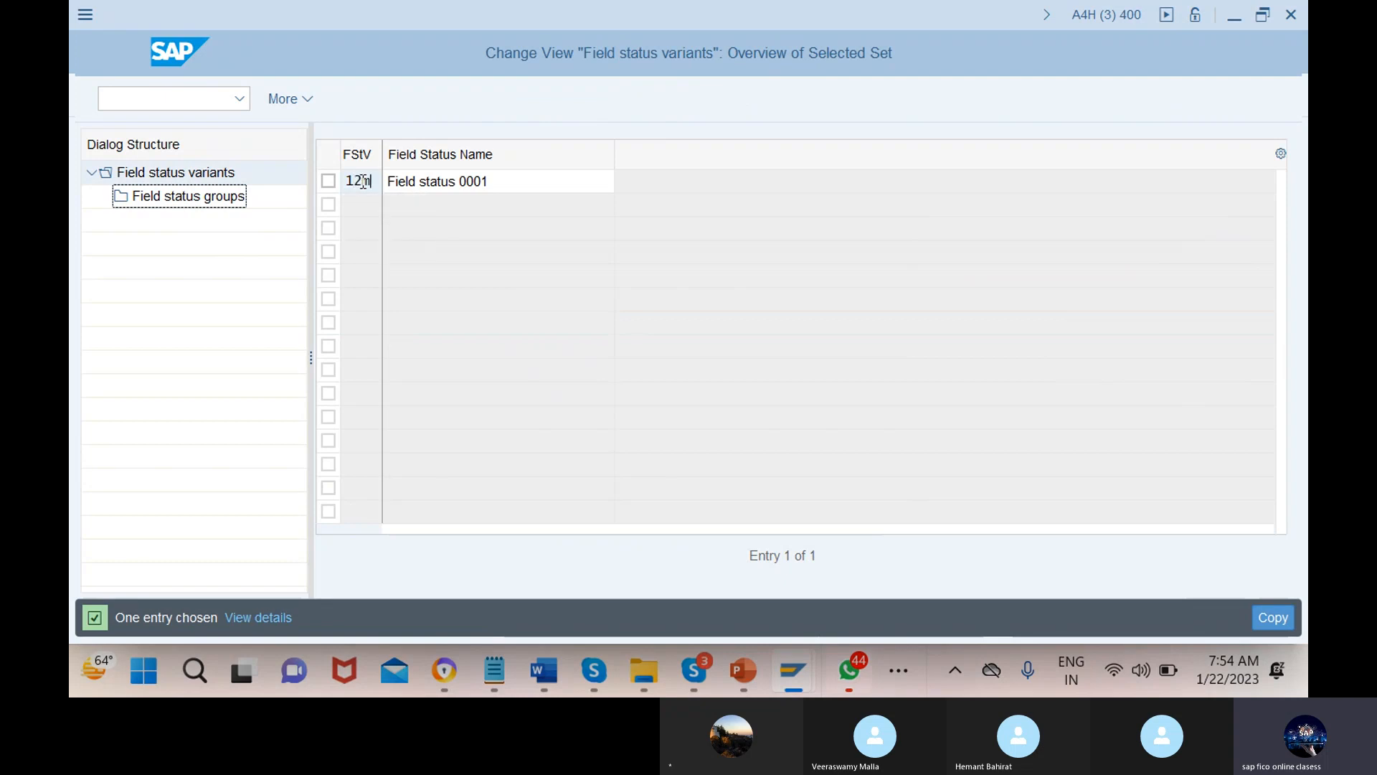
click(500, 182)
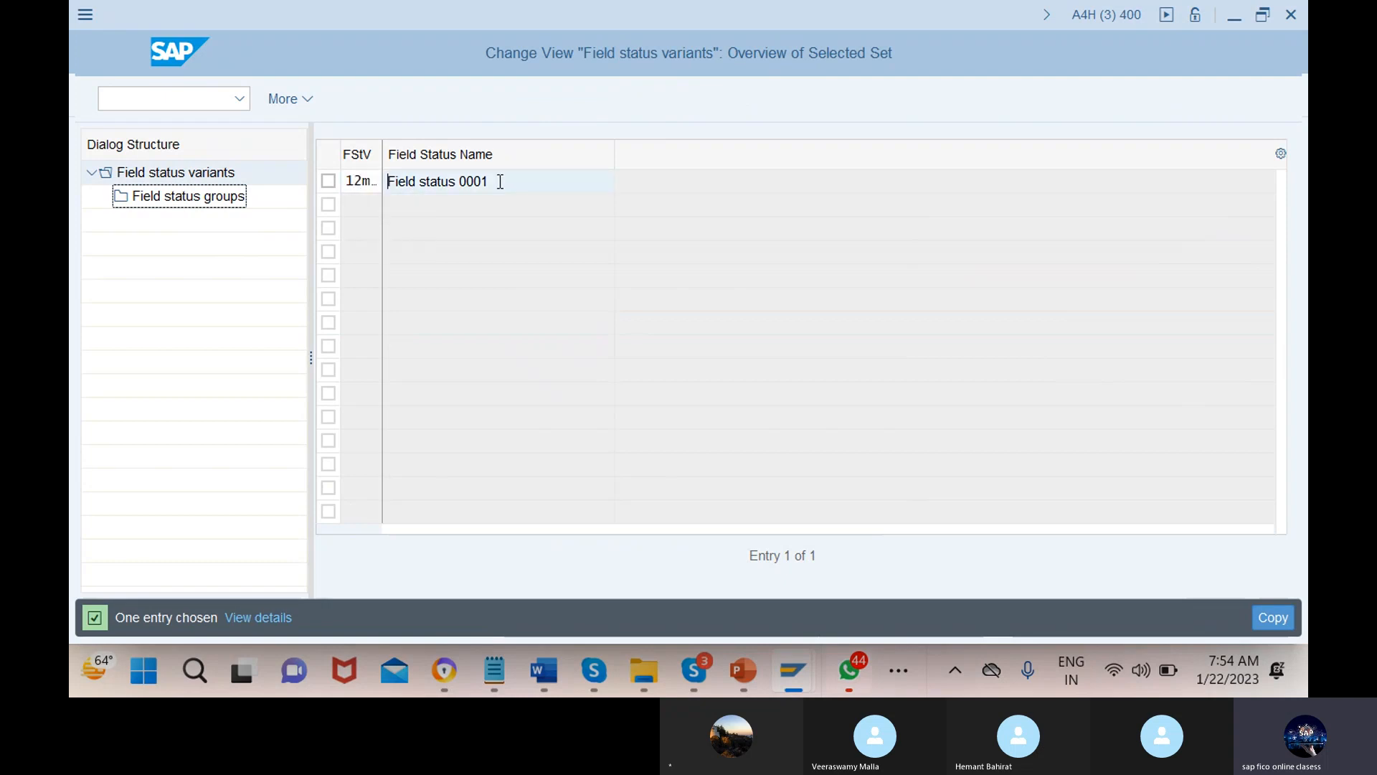
key(BackSpace)
key(BackSpace)
key(BackSpace)
key(BackSpace)
key(BackSpace)
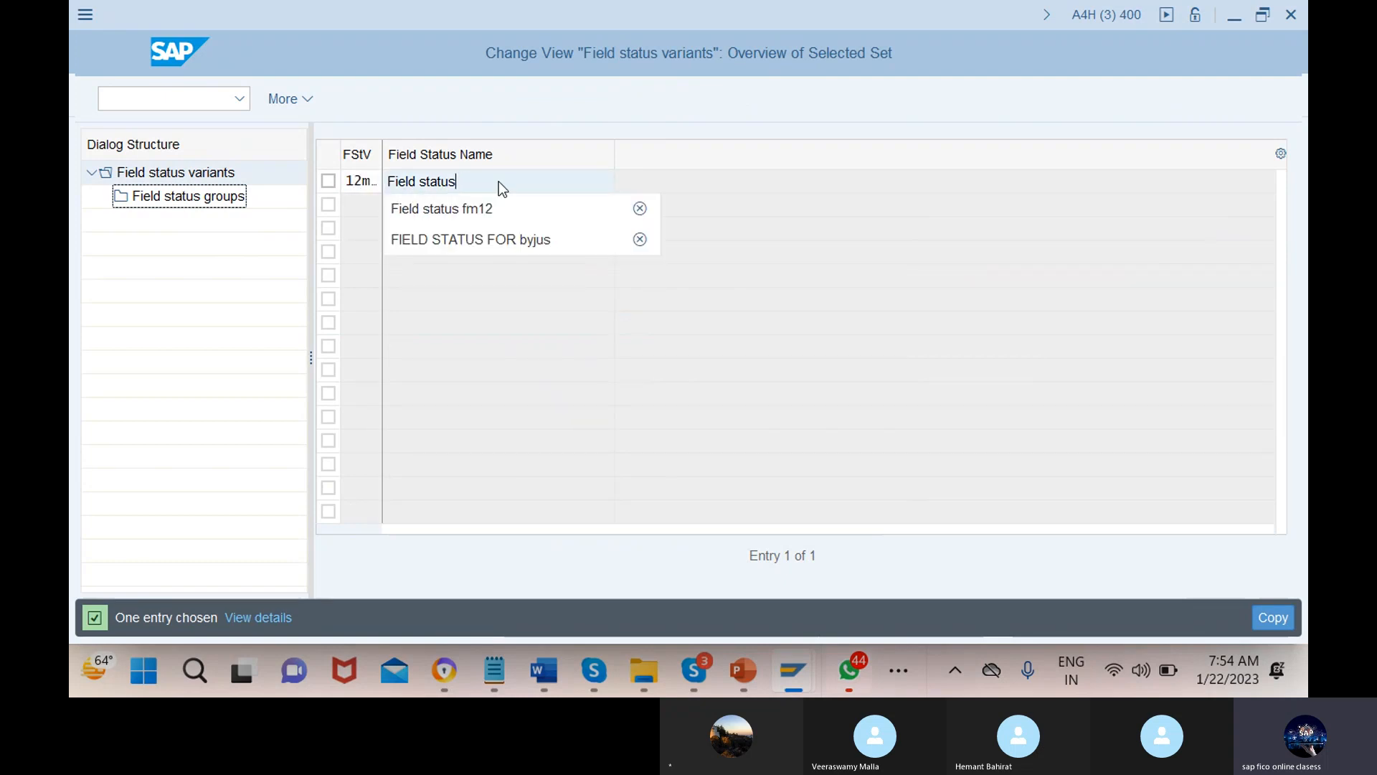
text(for )
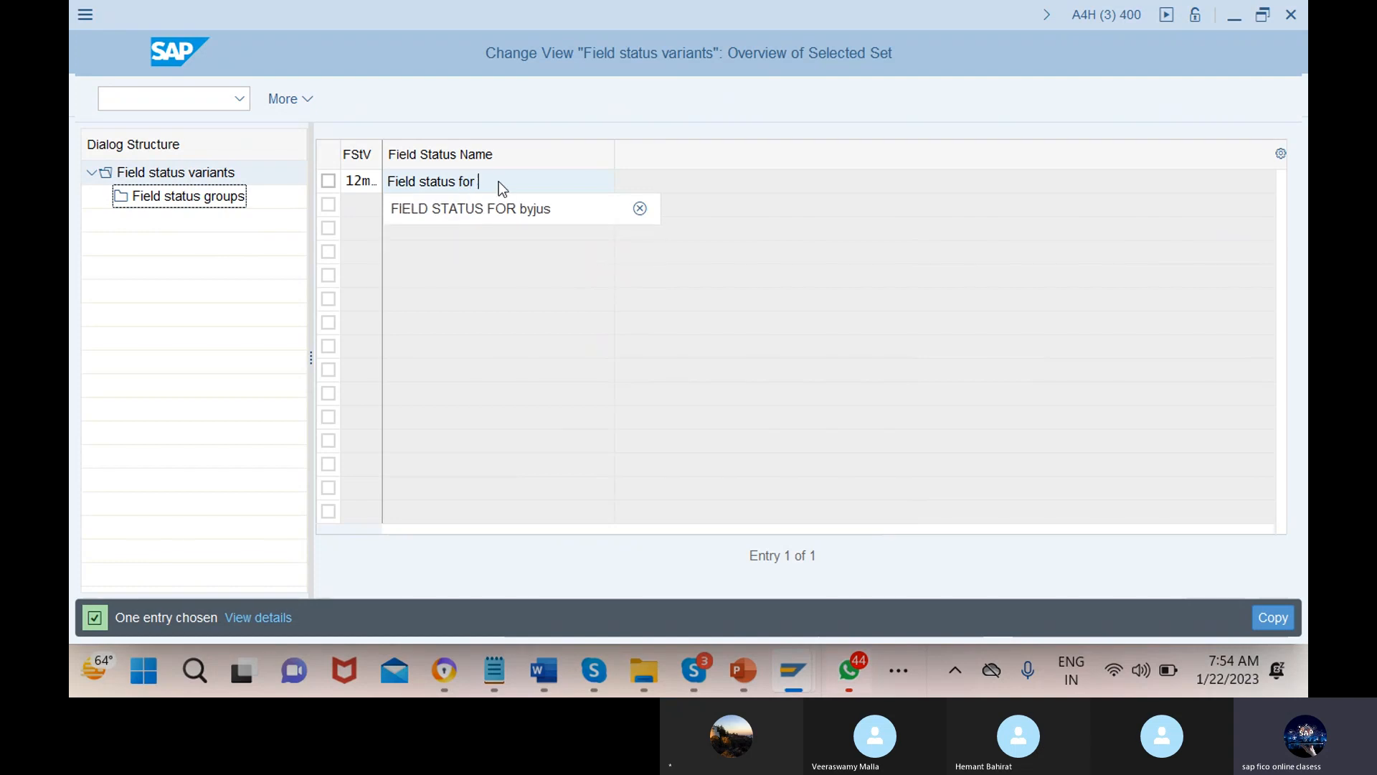
text(pho)
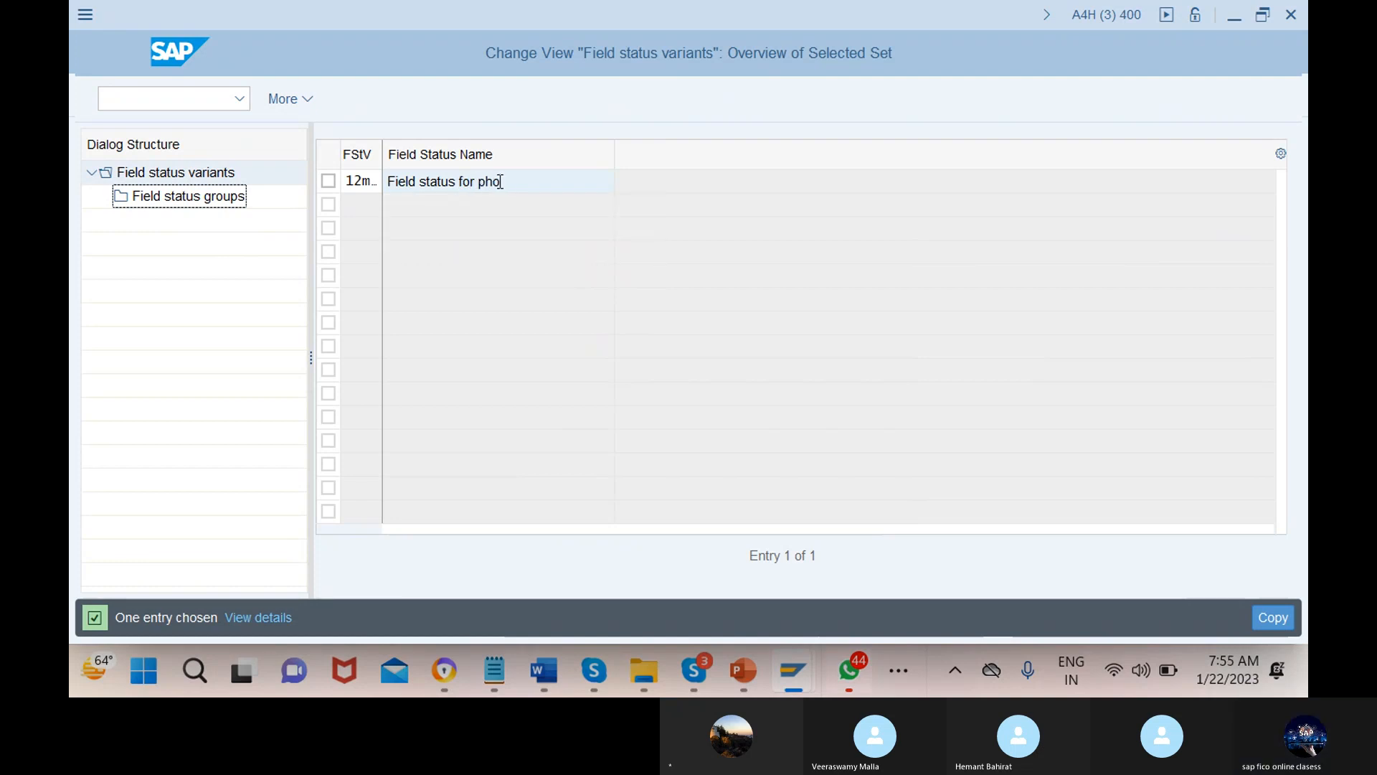
text(enix)
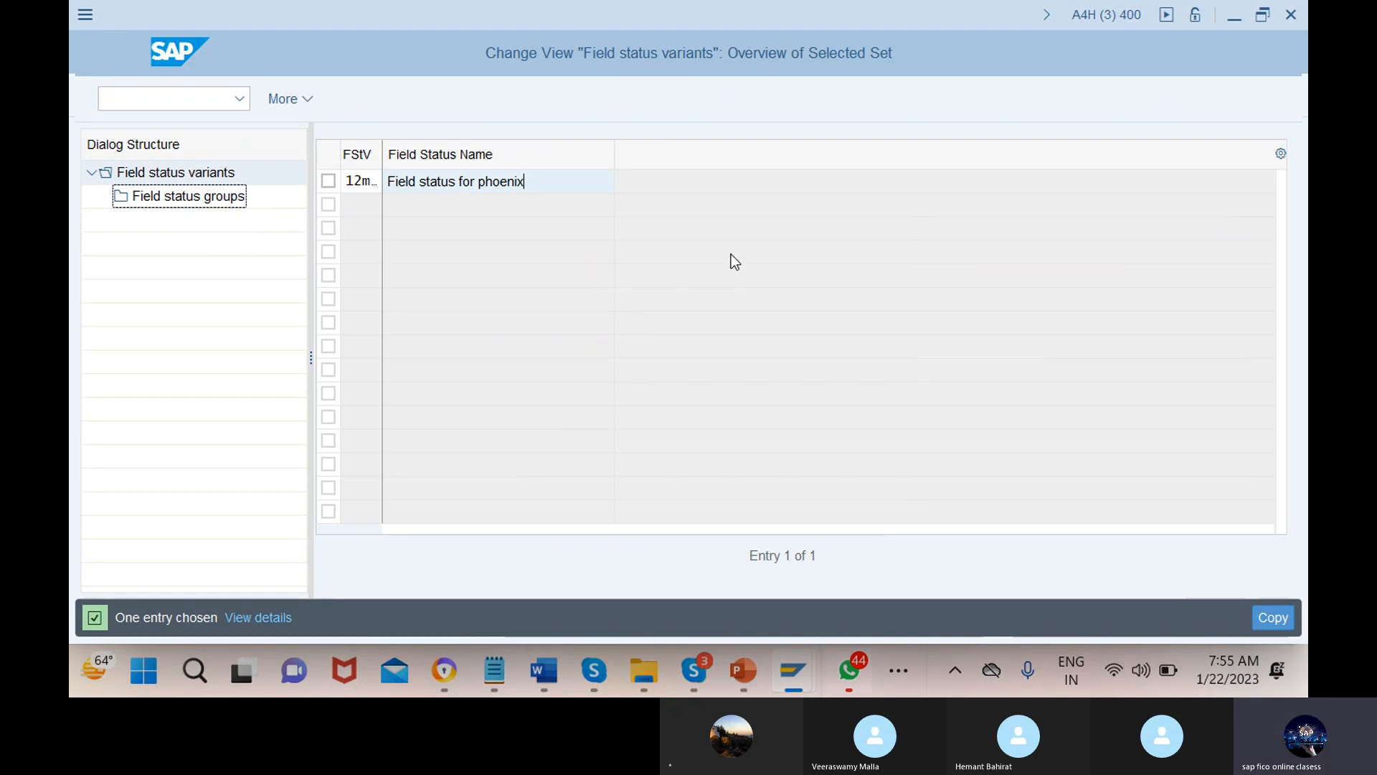
key(Return)
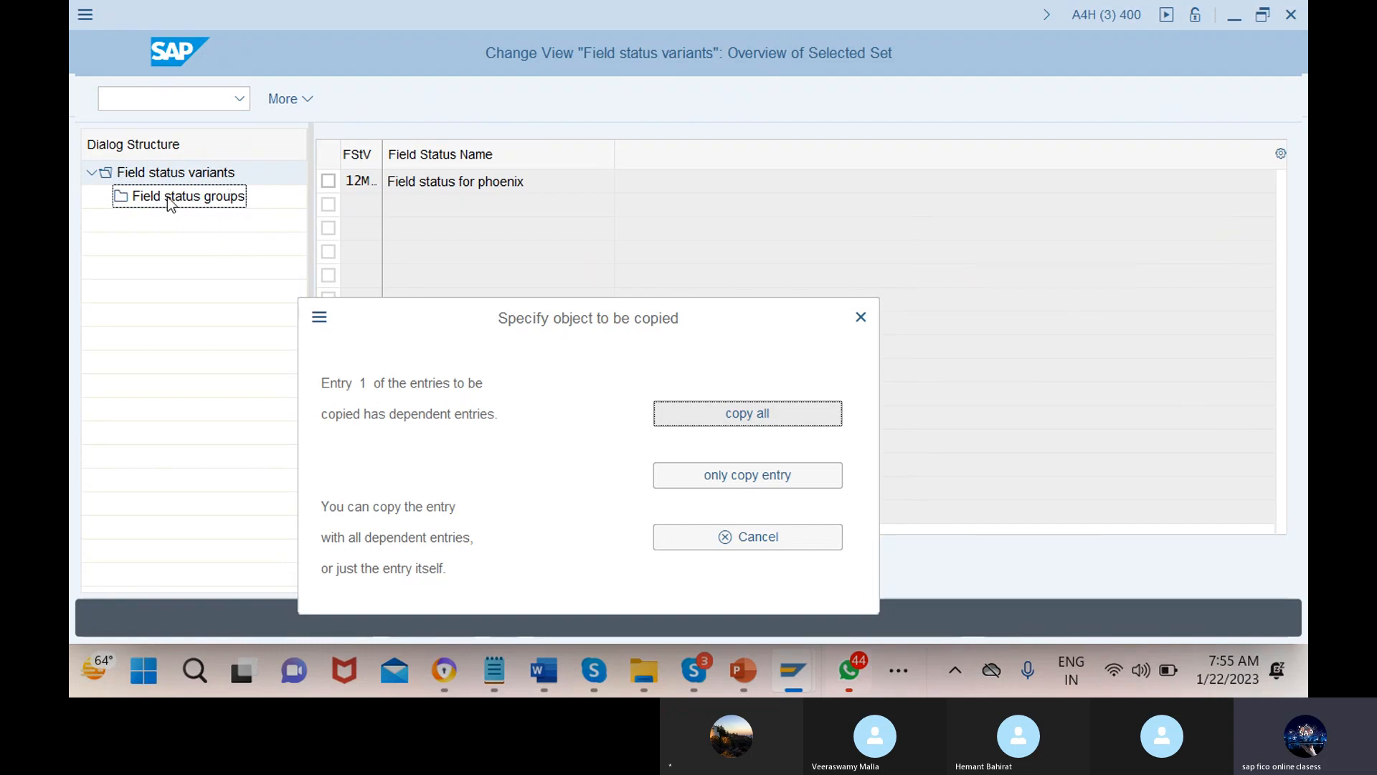
Copy all 47 dependent field status groups and acknowledge the copied-entries message
click(734, 415)
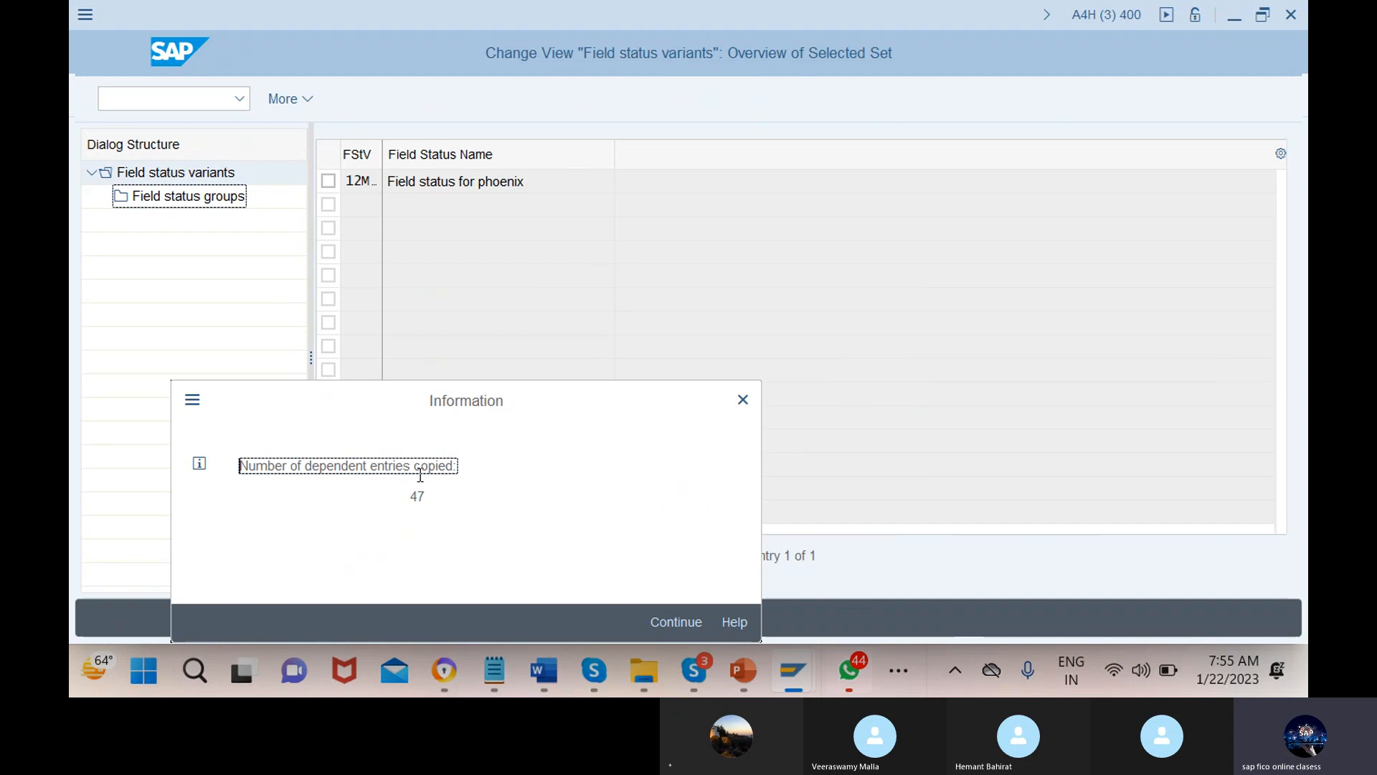
click(673, 623)
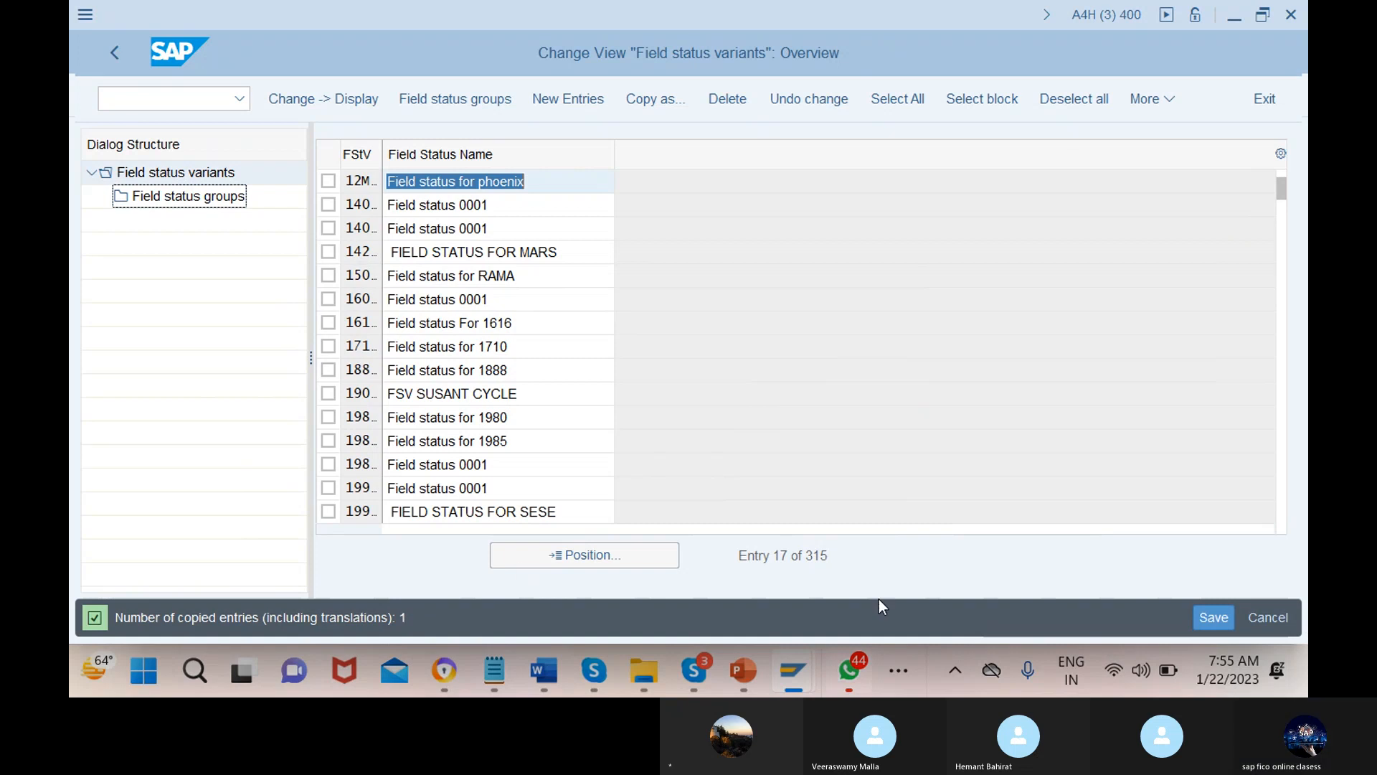
Save the new variant under a new customizing request described 'fild st va for 12mn'
click(1218, 617)
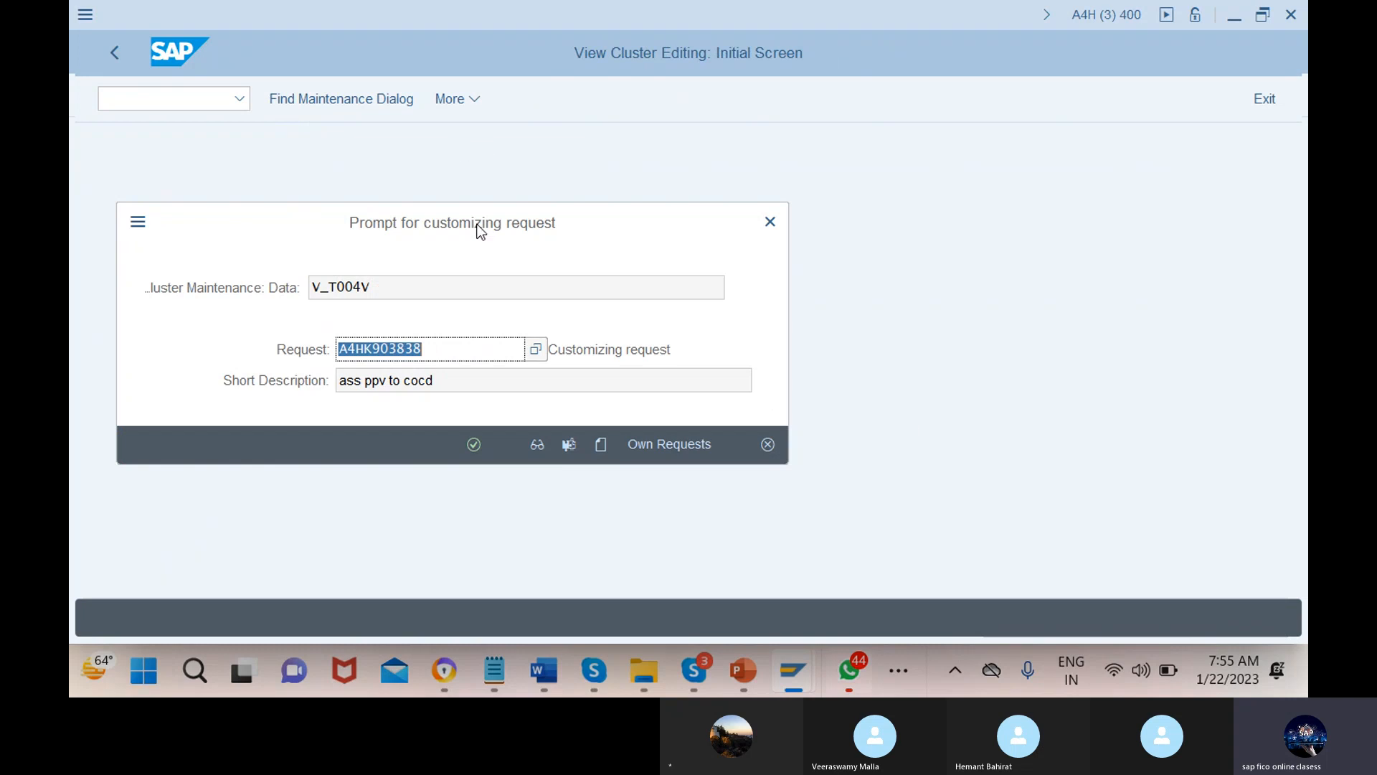
click(601, 446)
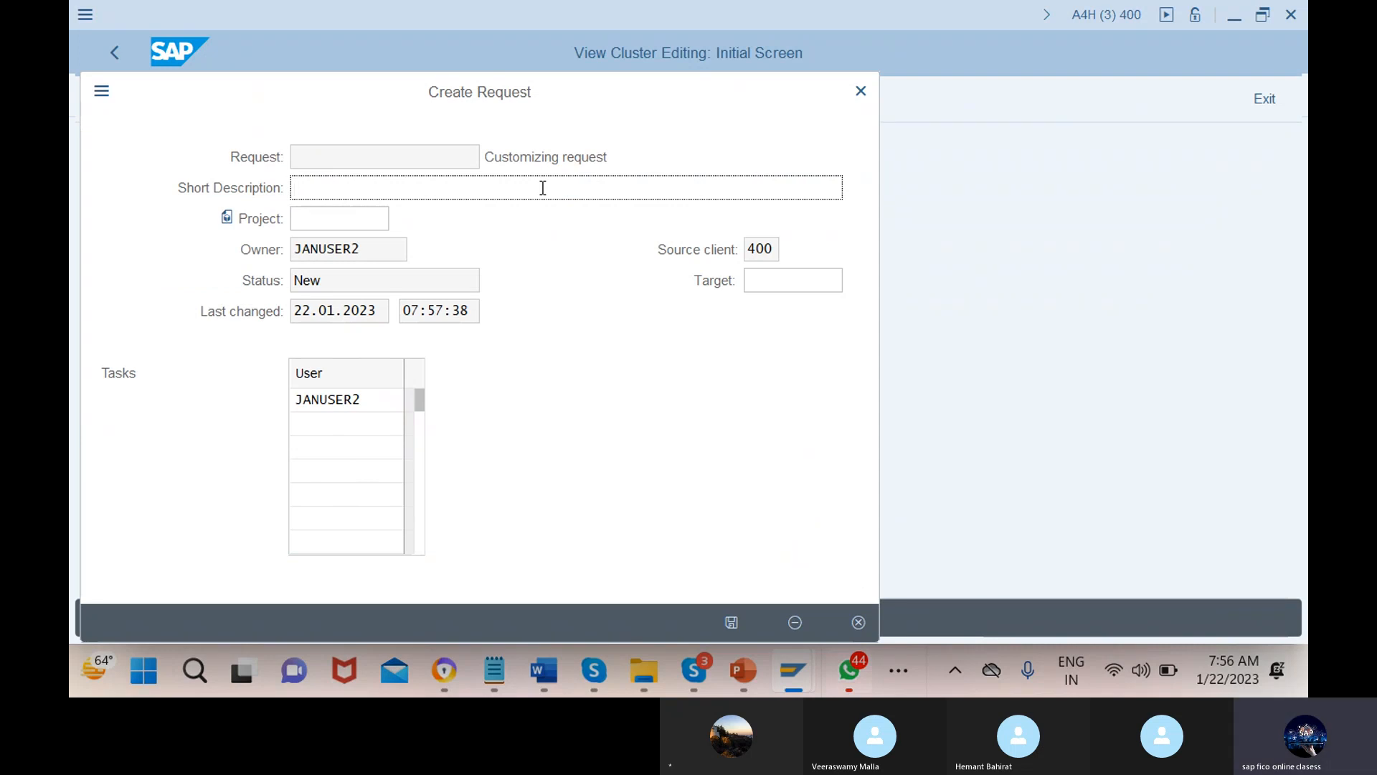
text(f)
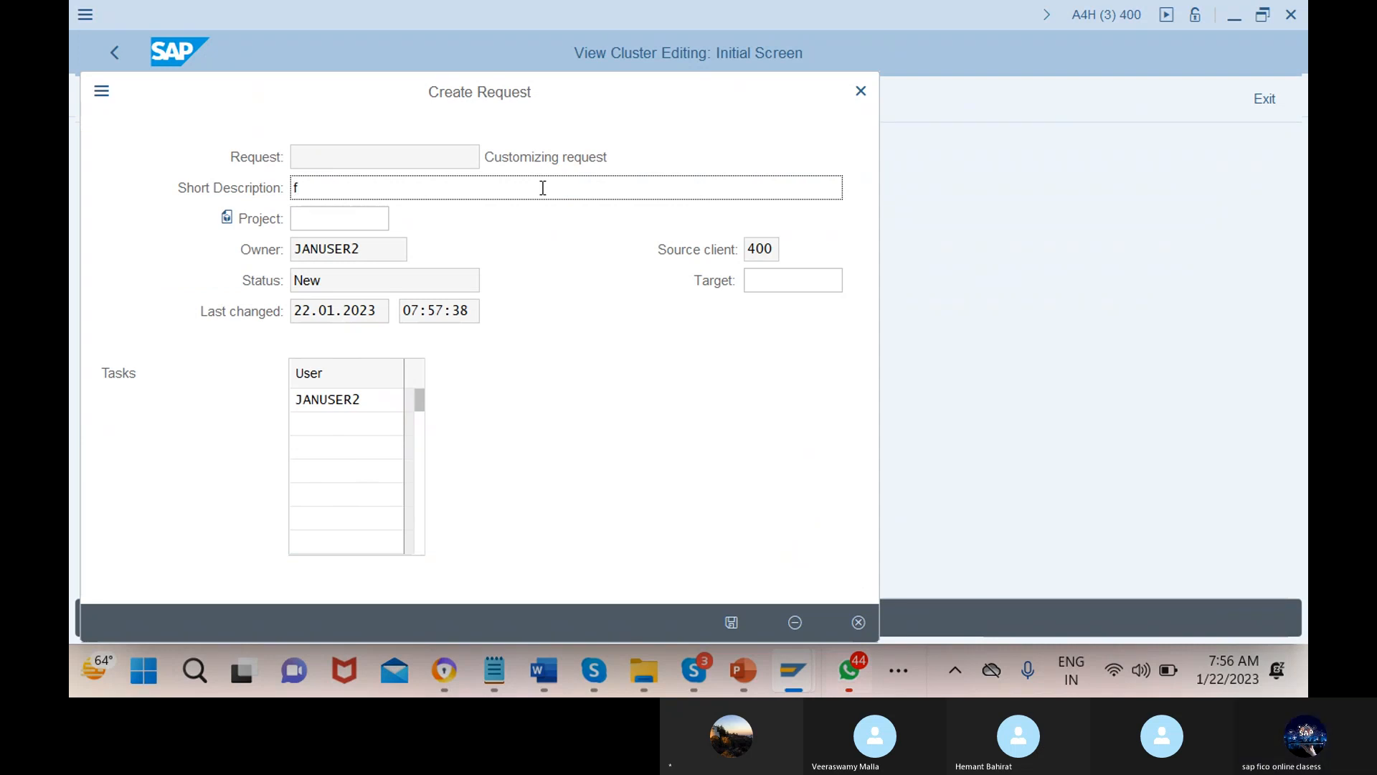
text(ild s)
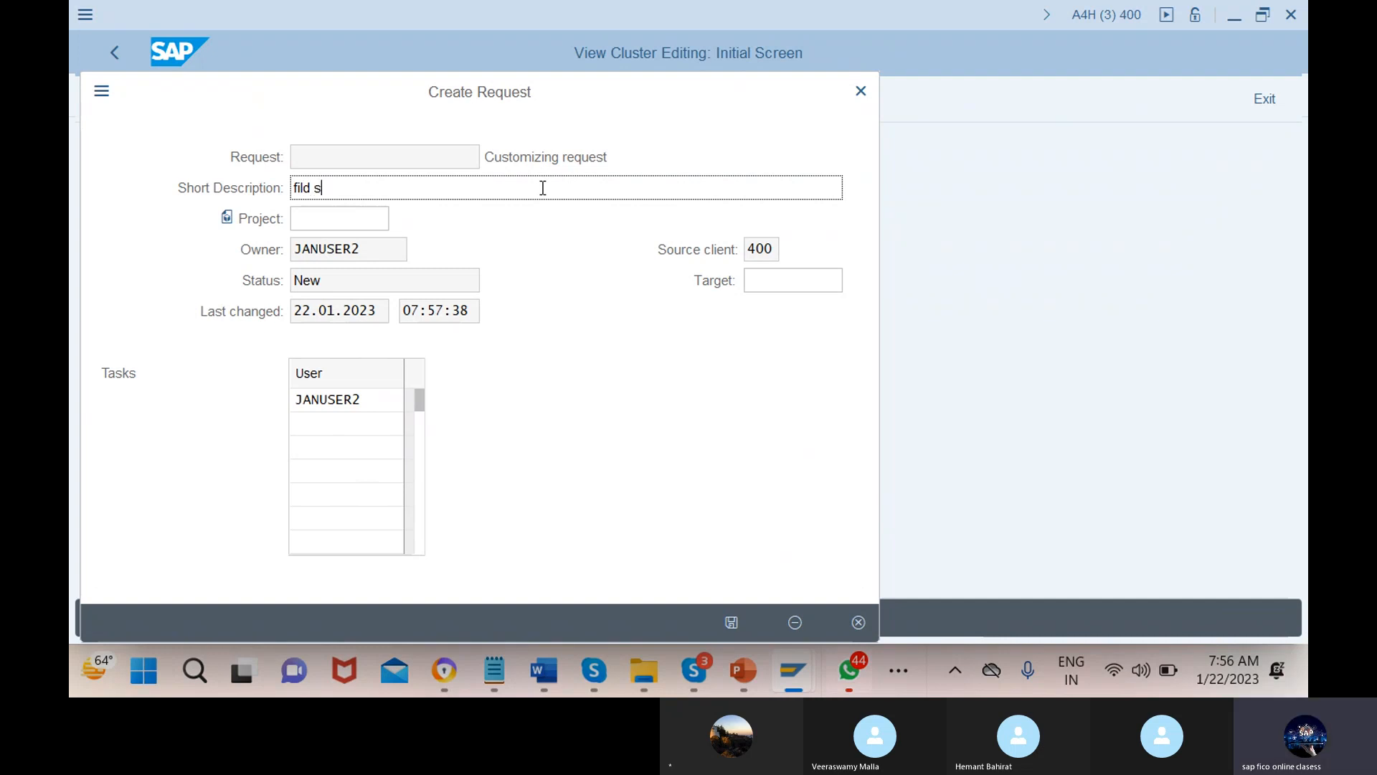
text(t va for 12mn)
key(Return)
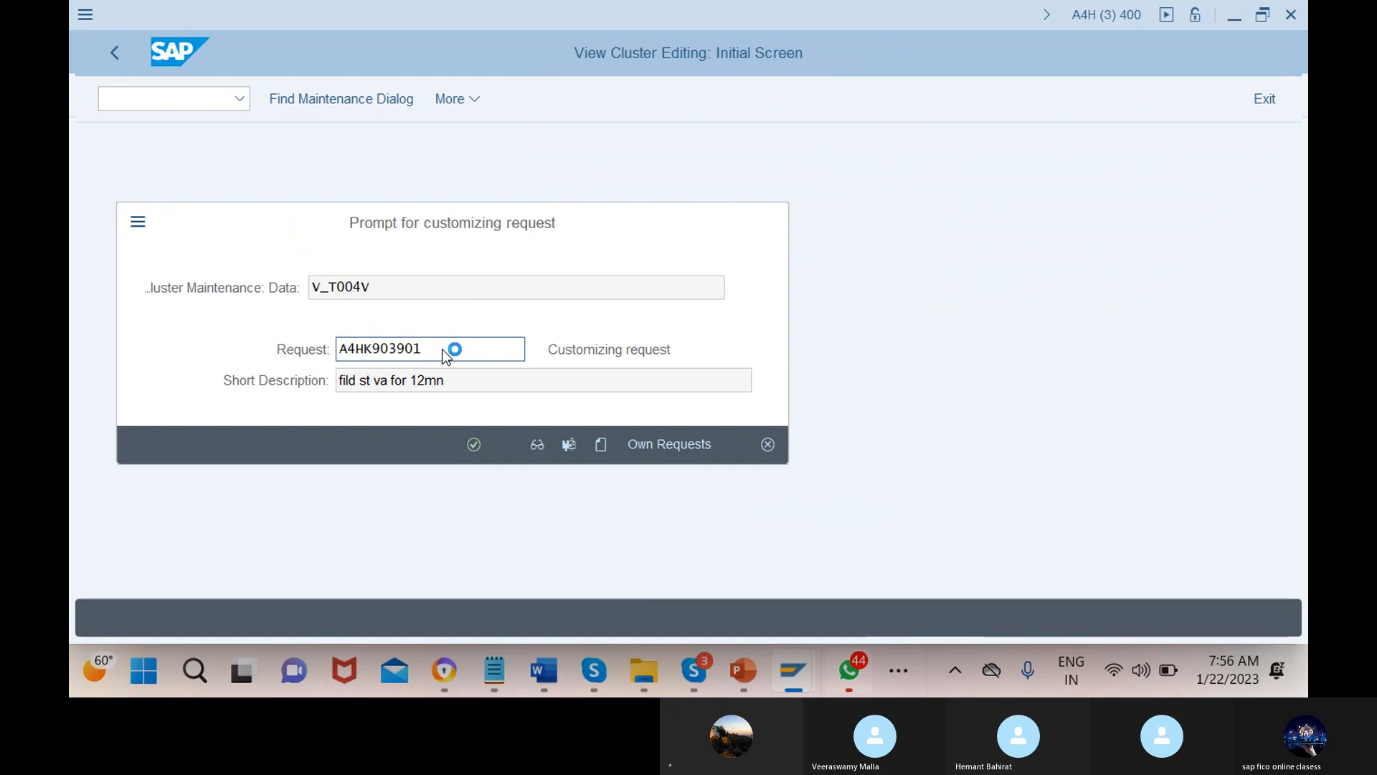
key(Return)
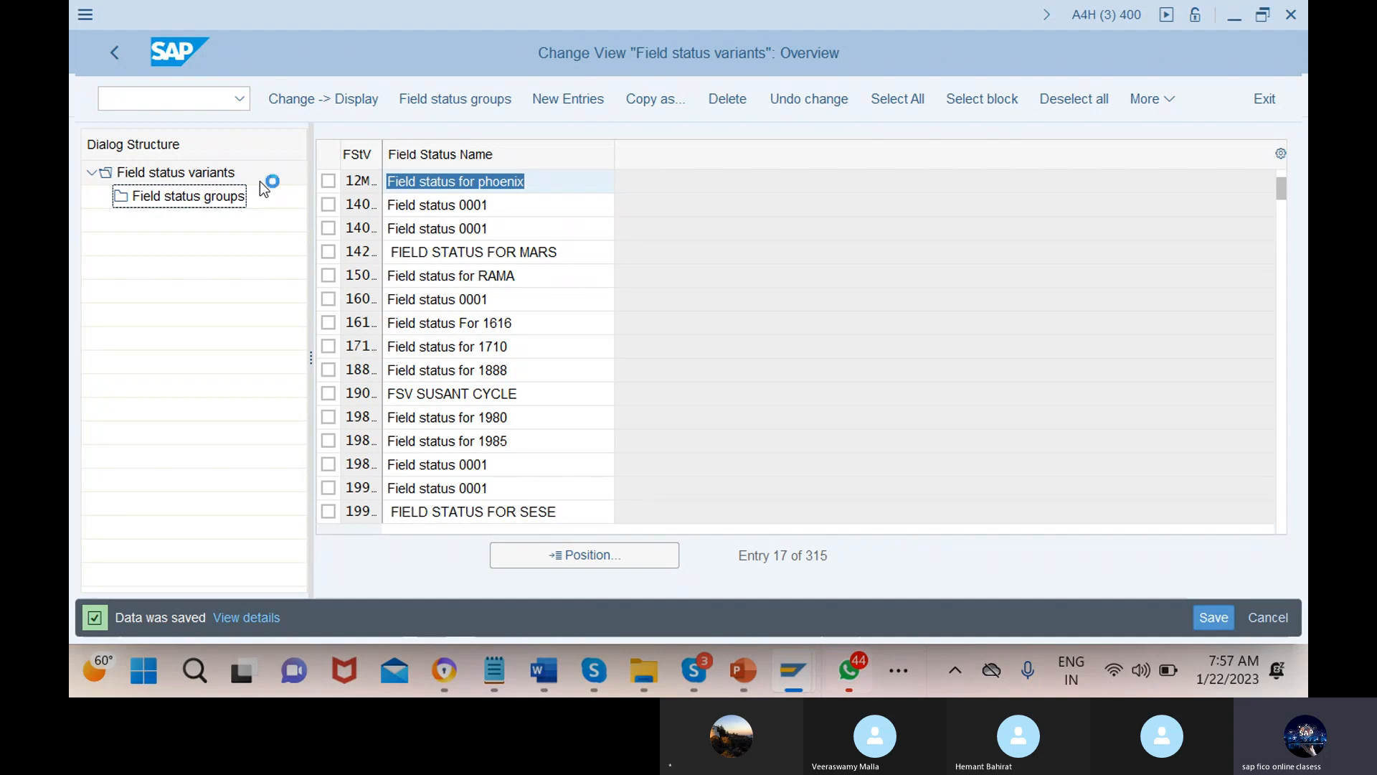
Run transaction /nobc5 to reach the company code to field status variant assignments
click(150, 104)
text(/)
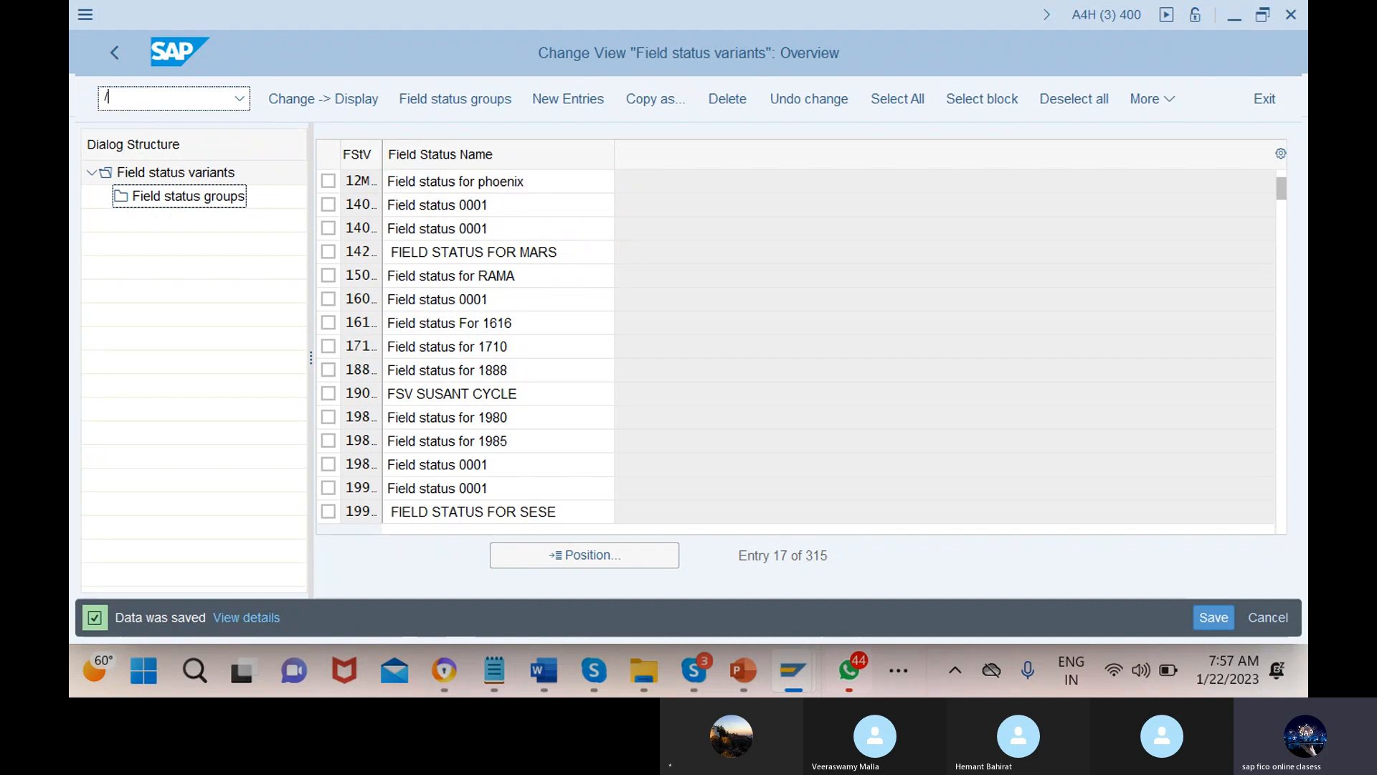
text(nobc5)
key(Return)
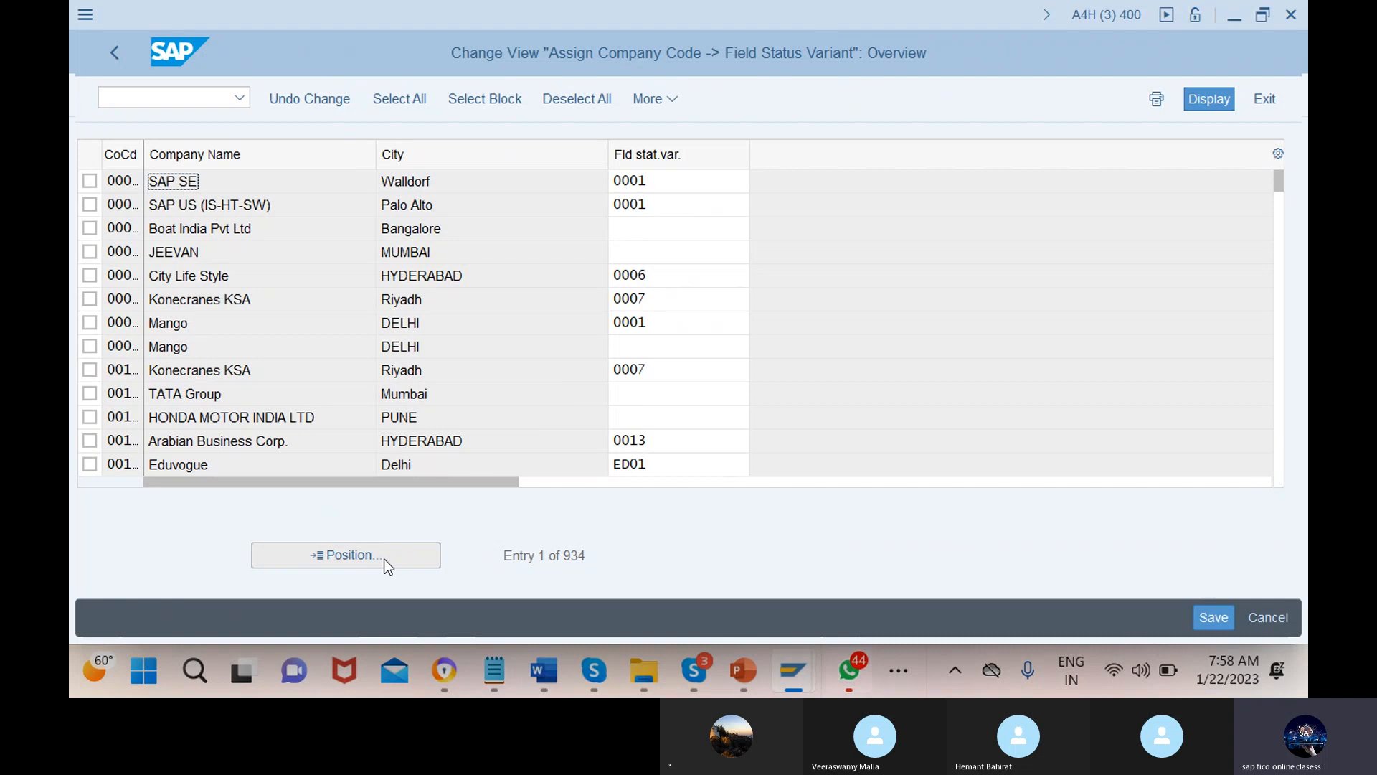
Locate company code 12mn, enter field status variant 12mn for it, and save
click(346, 558)
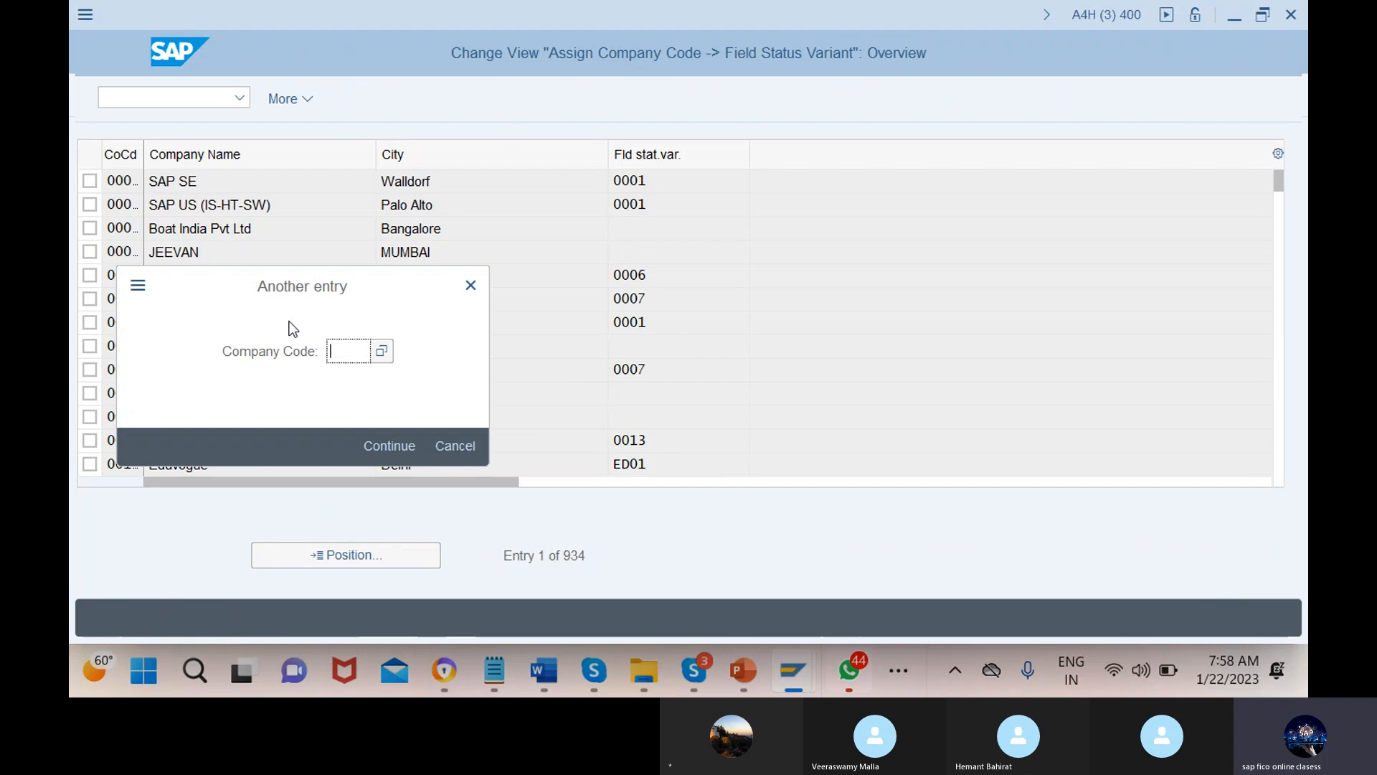
text(1)
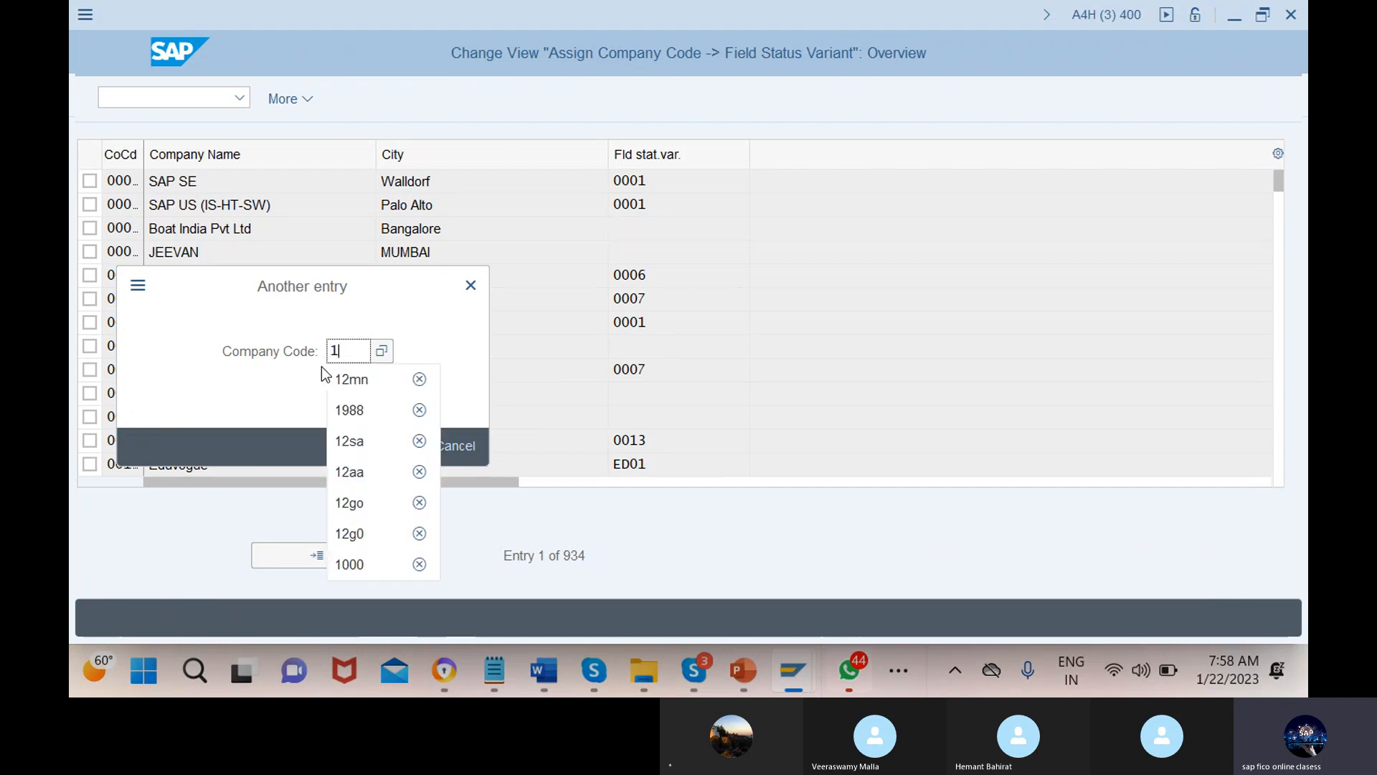
text(2mn)
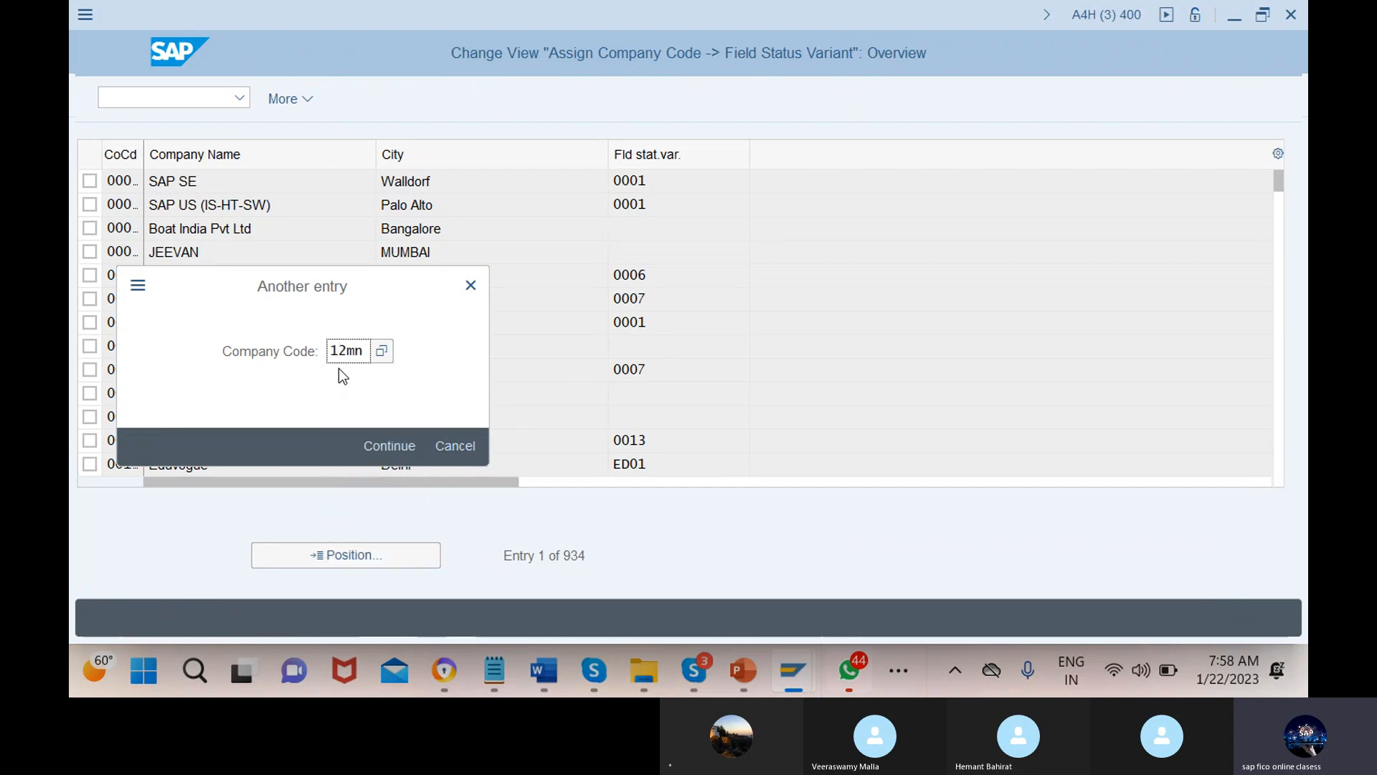
click(390, 446)
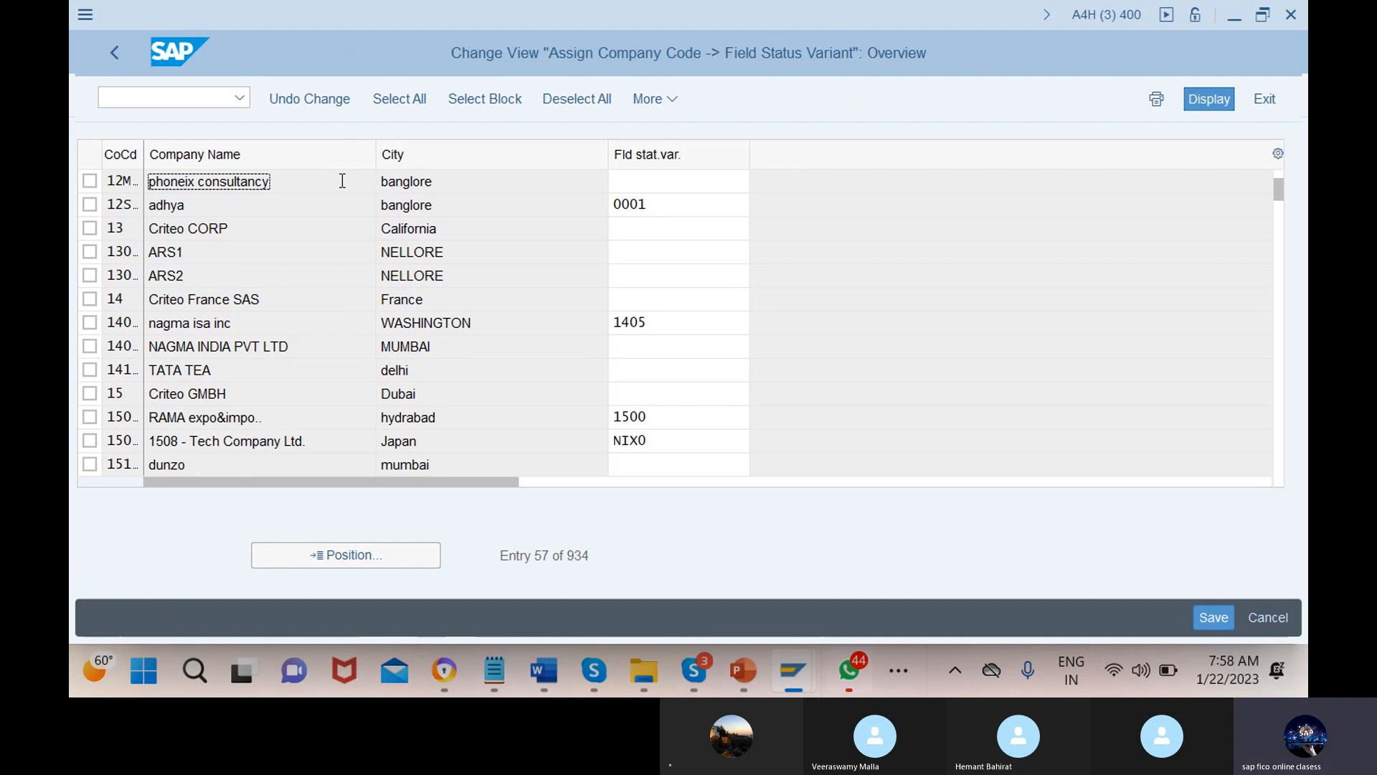
click(692, 182)
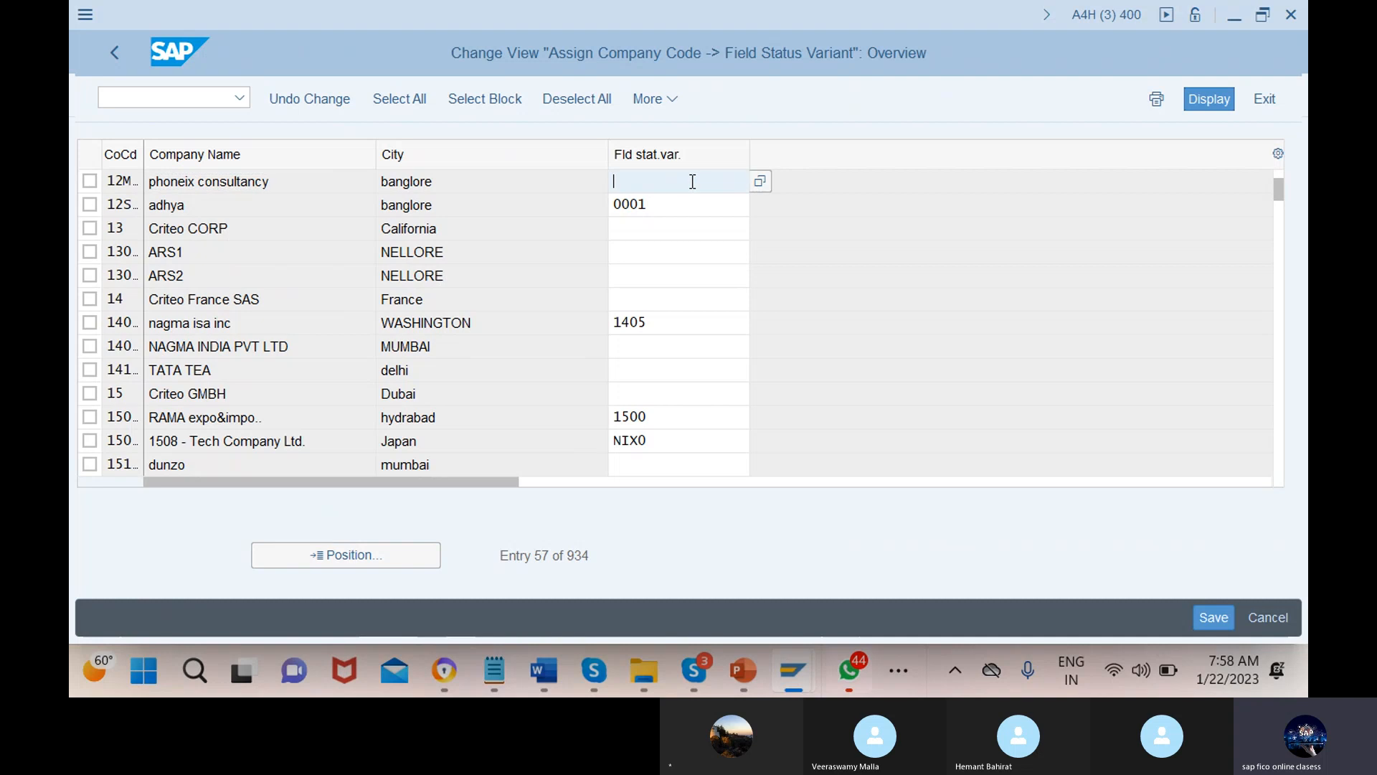
text(12)
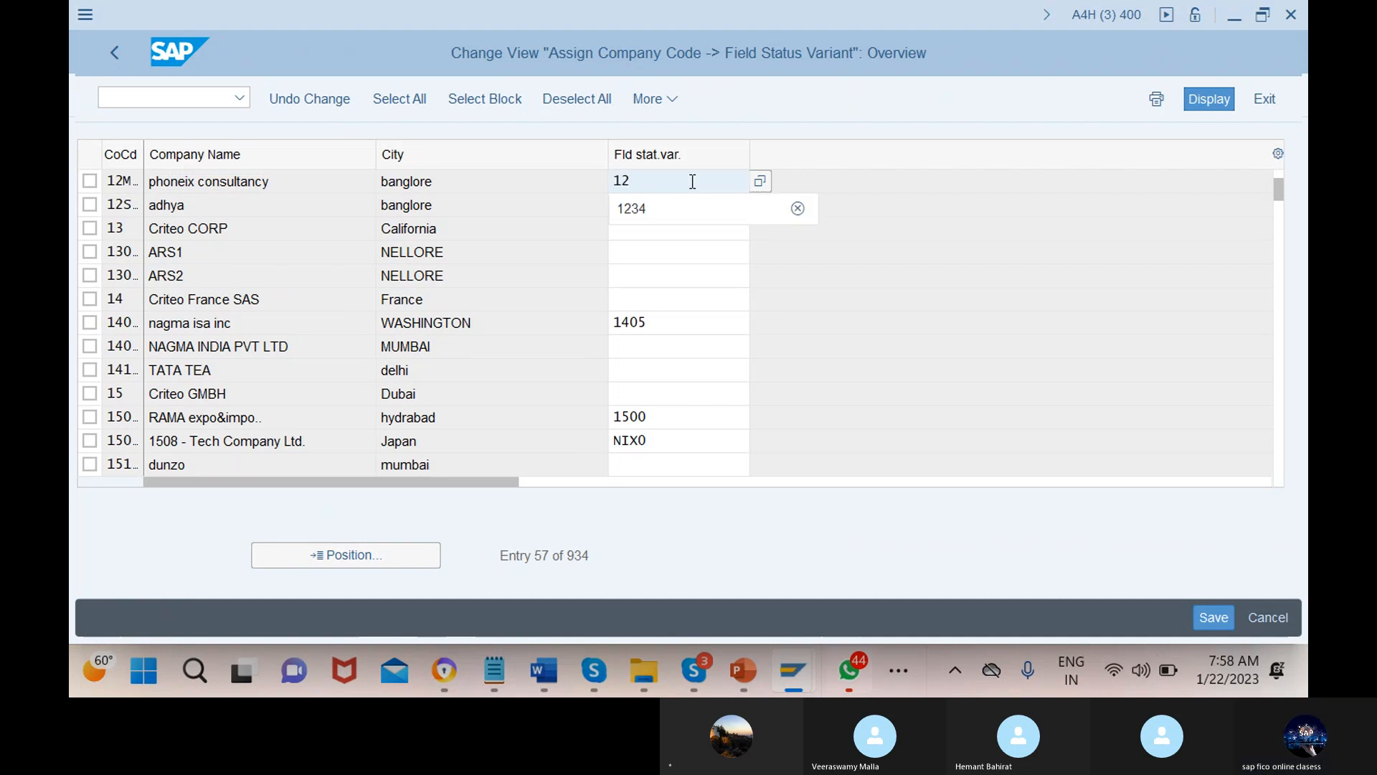
text(mn)
click(692, 205)
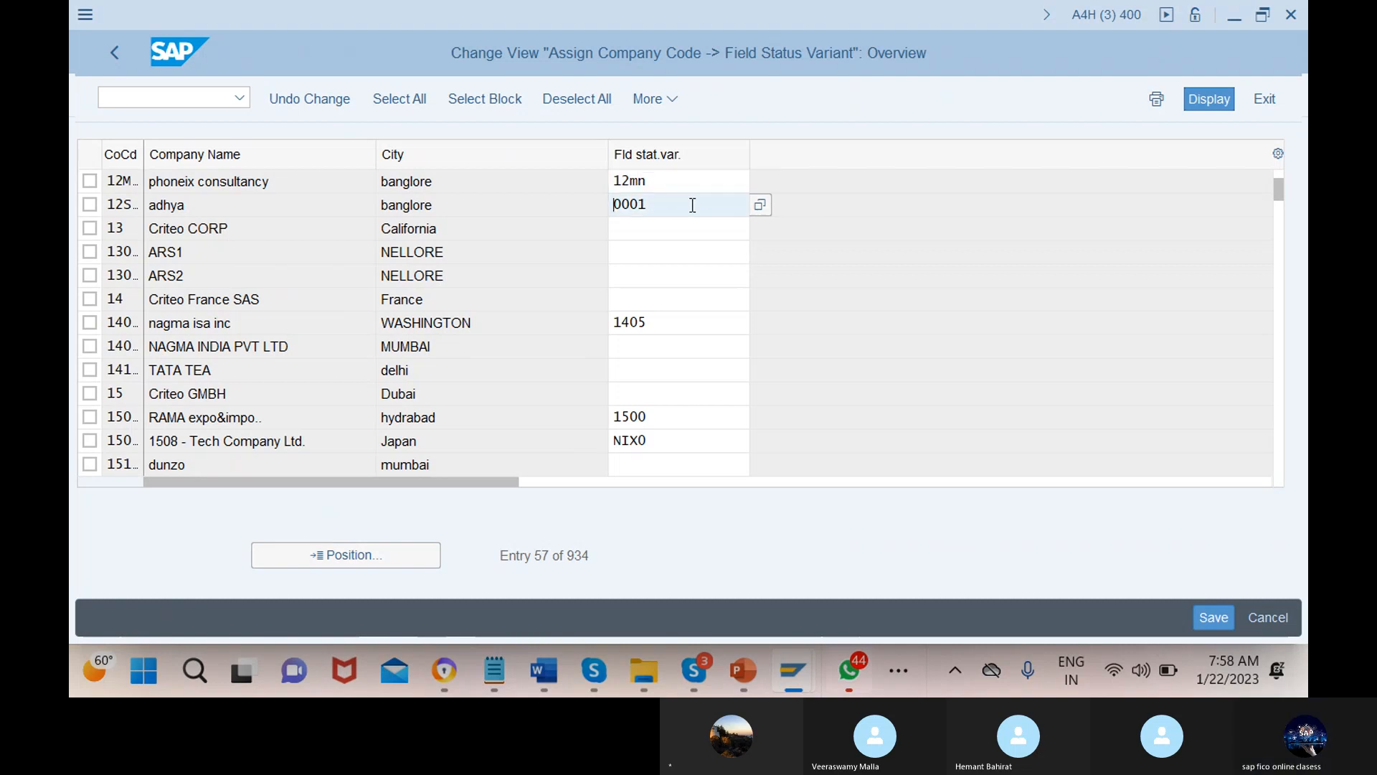
double_click(692, 205)
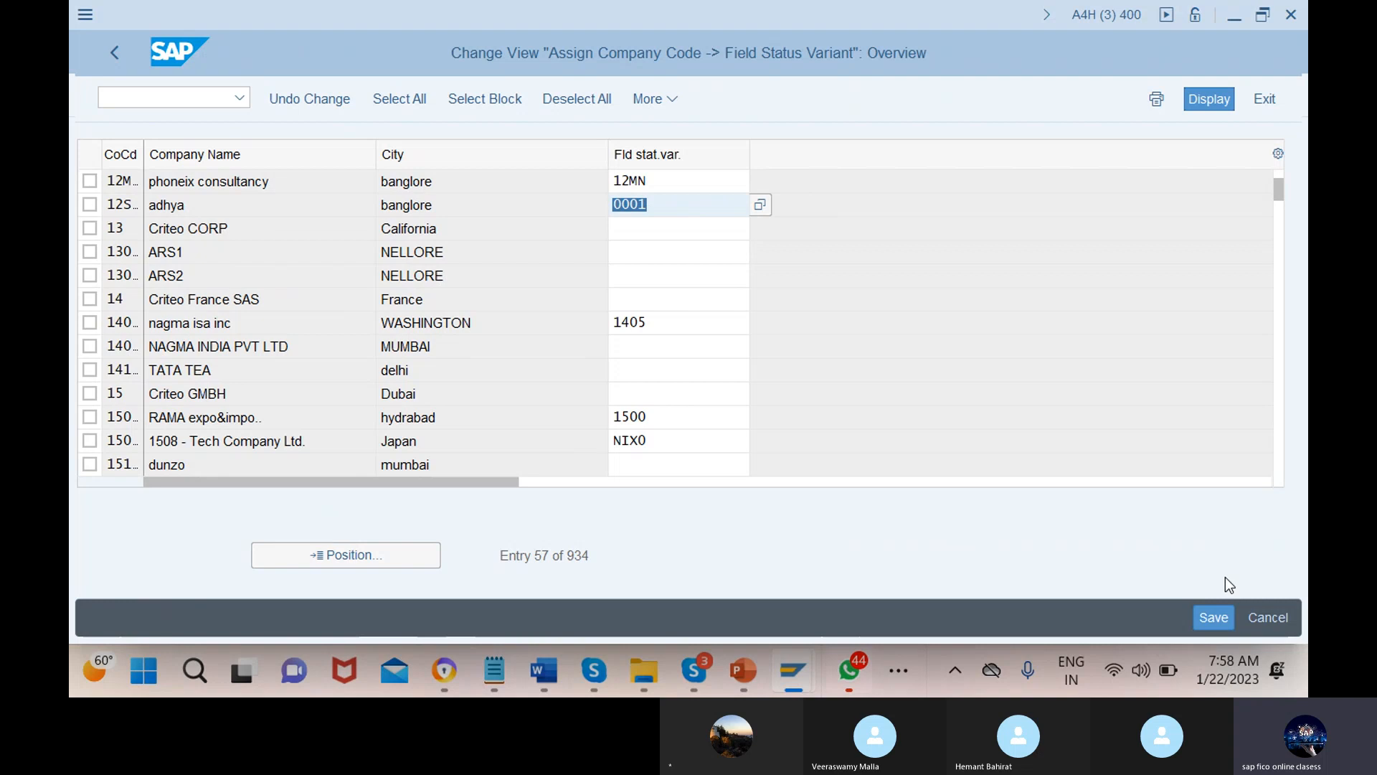
click(1213, 618)
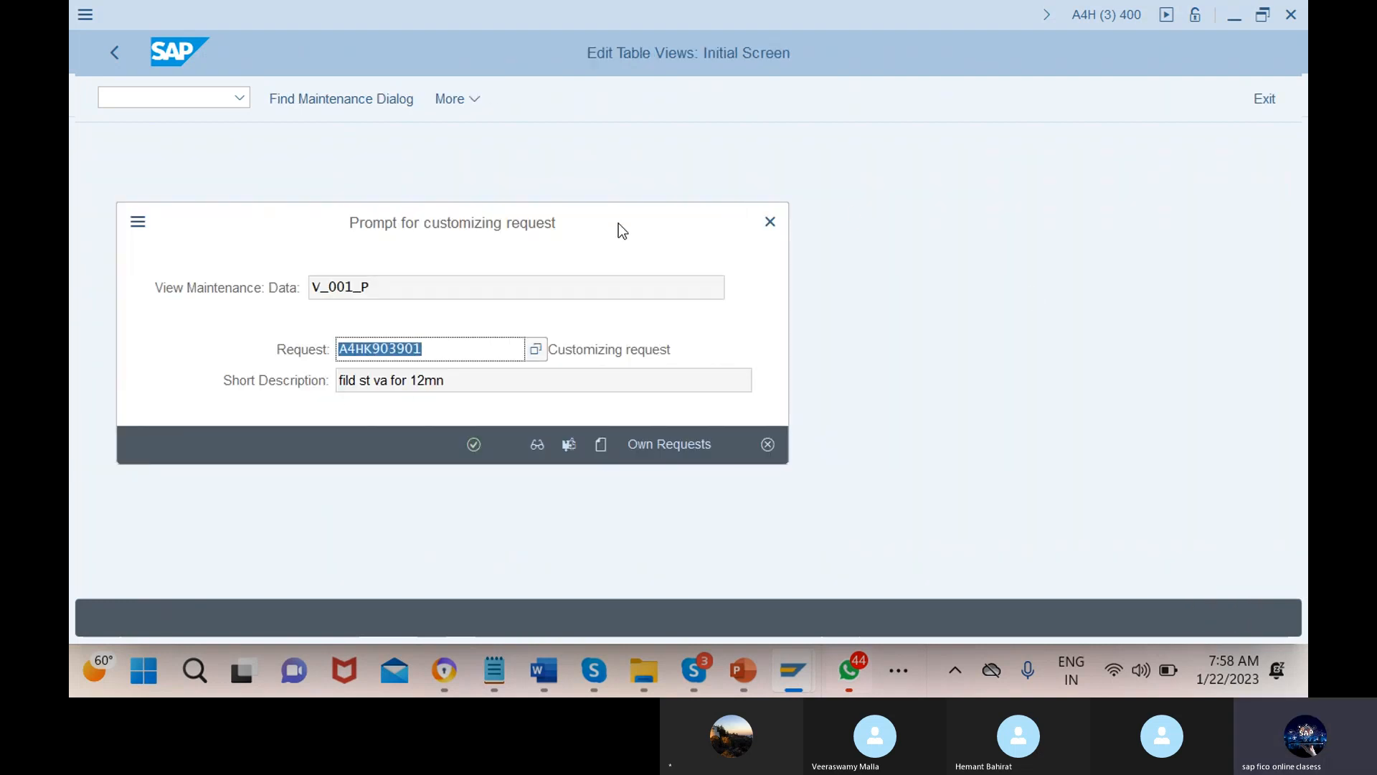
Save the assignment under a new customizing request described 'assigning field st va to cocd'
click(601, 445)
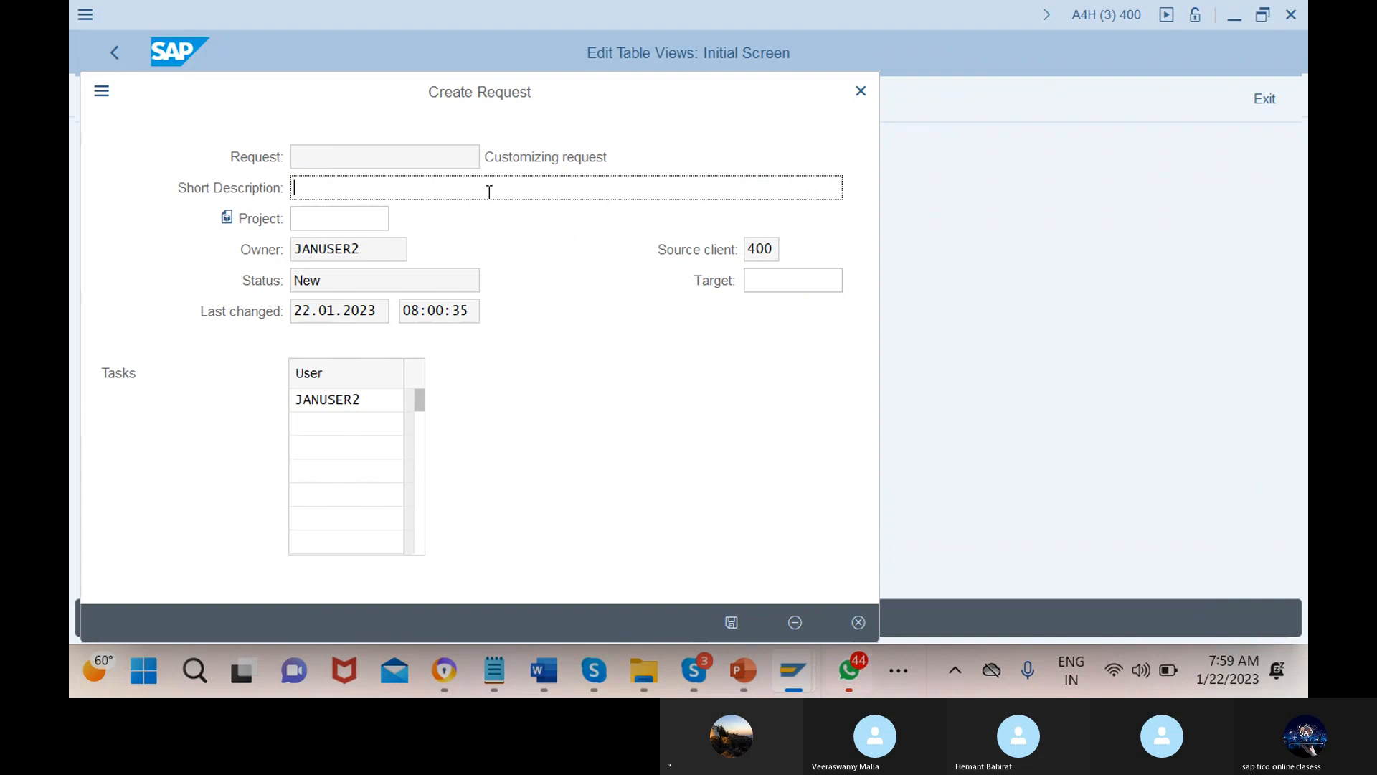
text(fi)
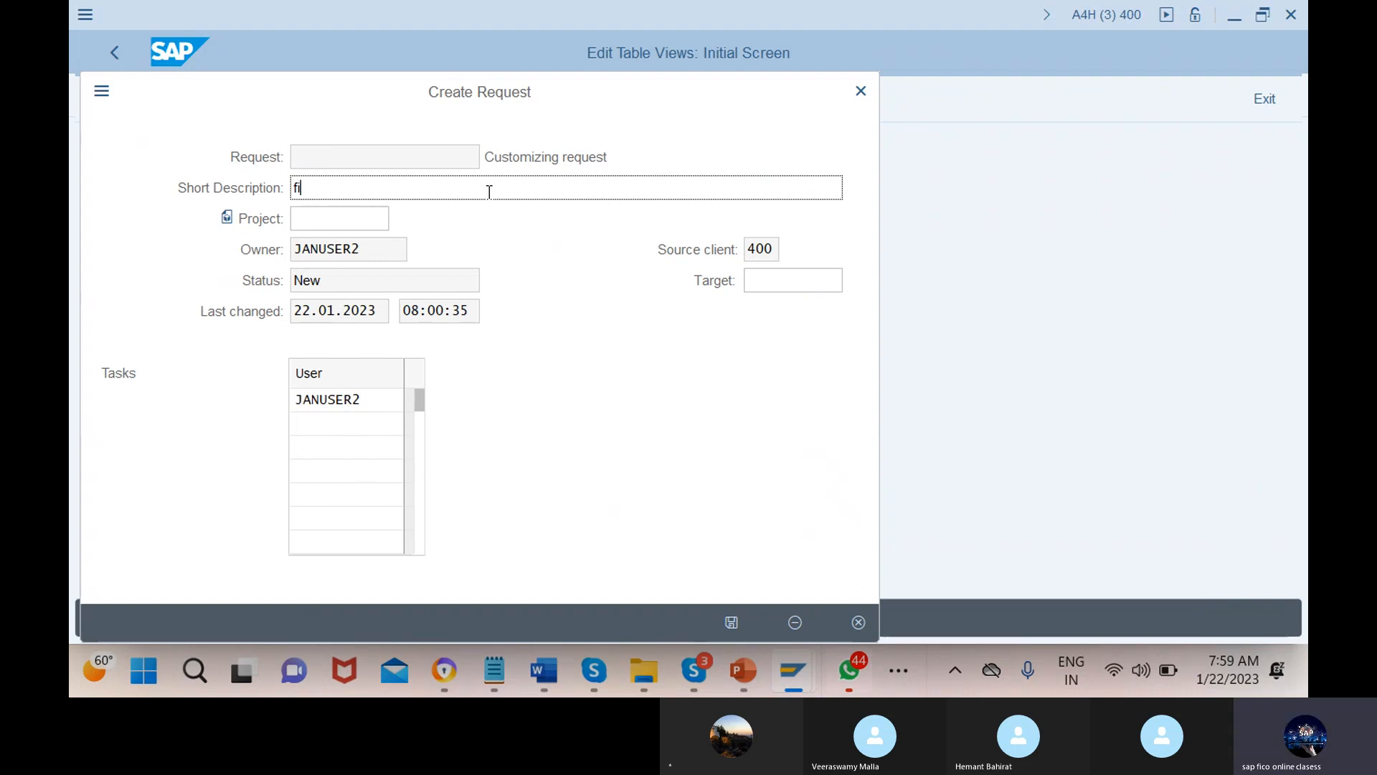
text(eld st va)
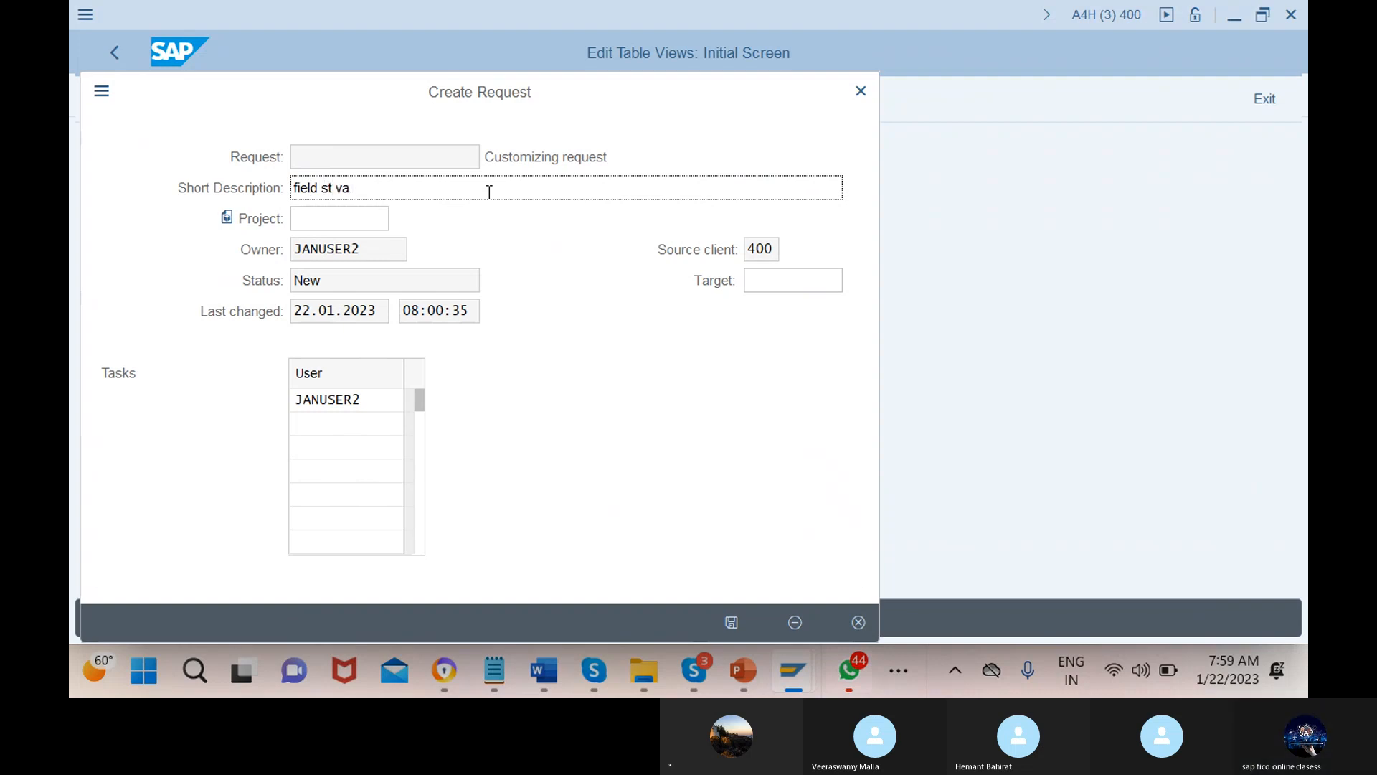
click(294, 188)
text(assigning)
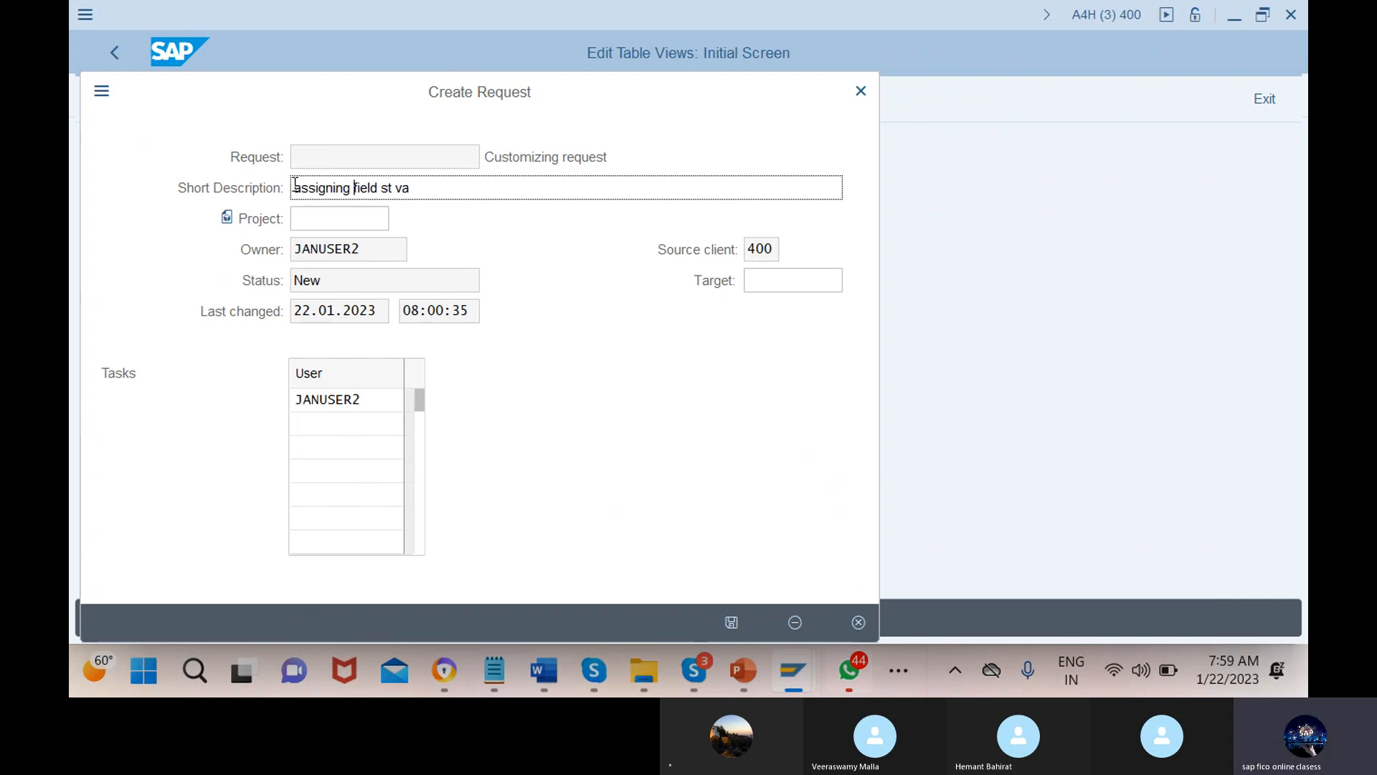
click(446, 189)
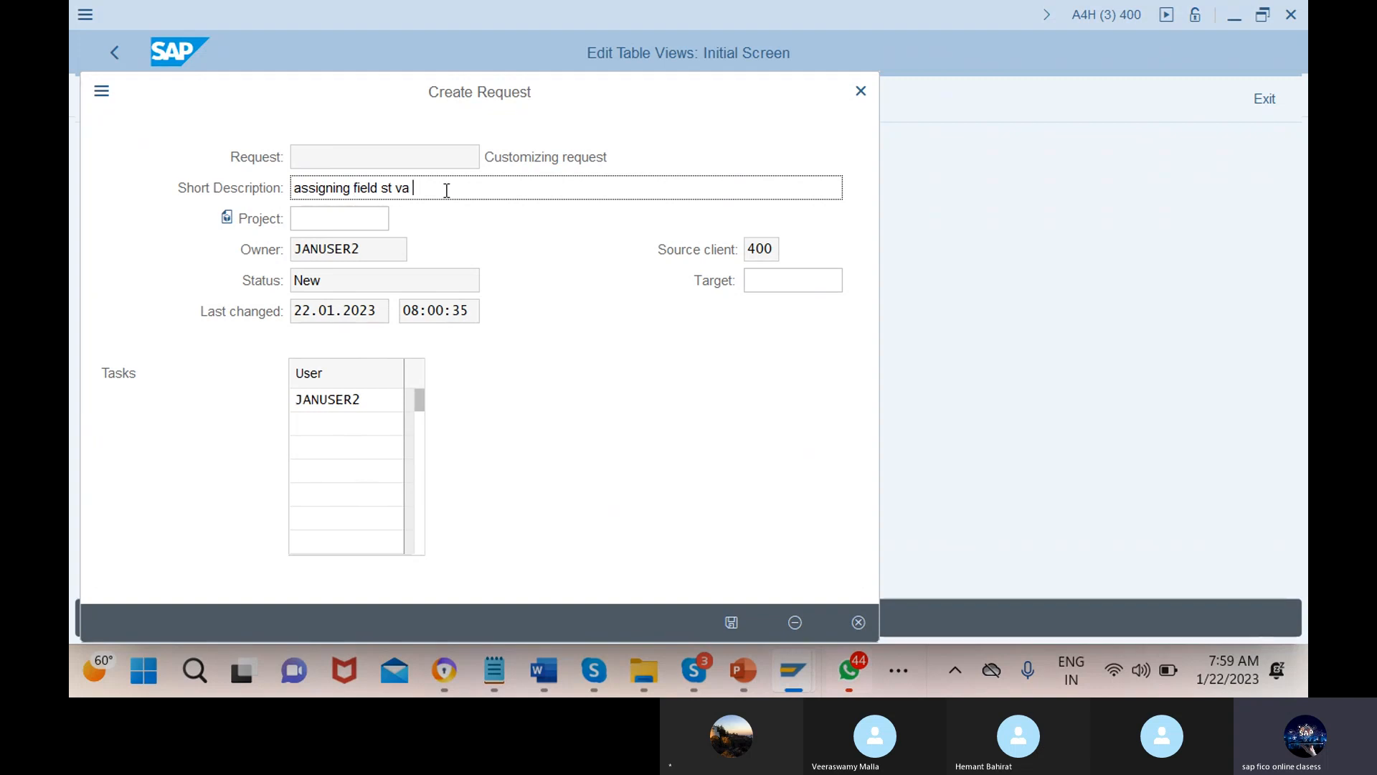
text(to cocd)
key(Return)
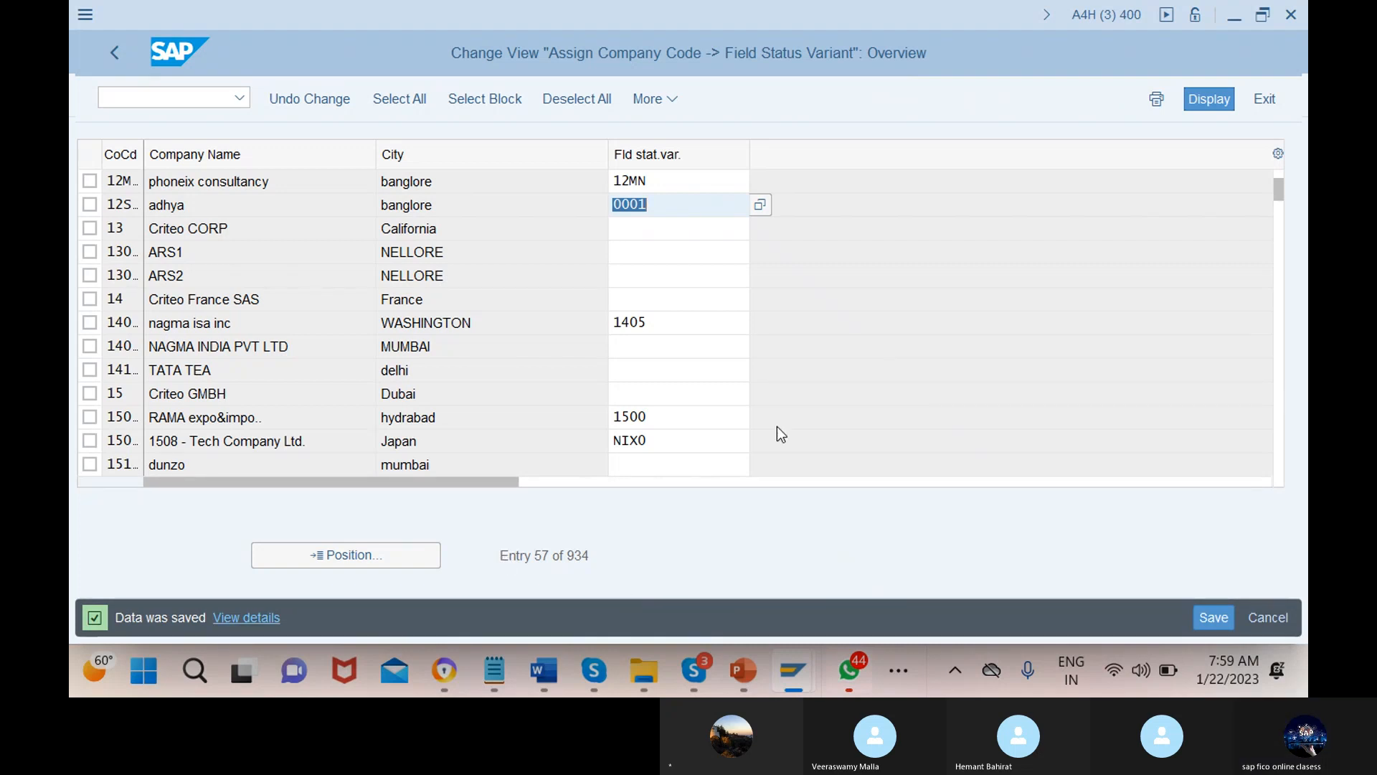
Switch to the PowerPoint slideshow and advance to the Document Type slide
click(183, 98)
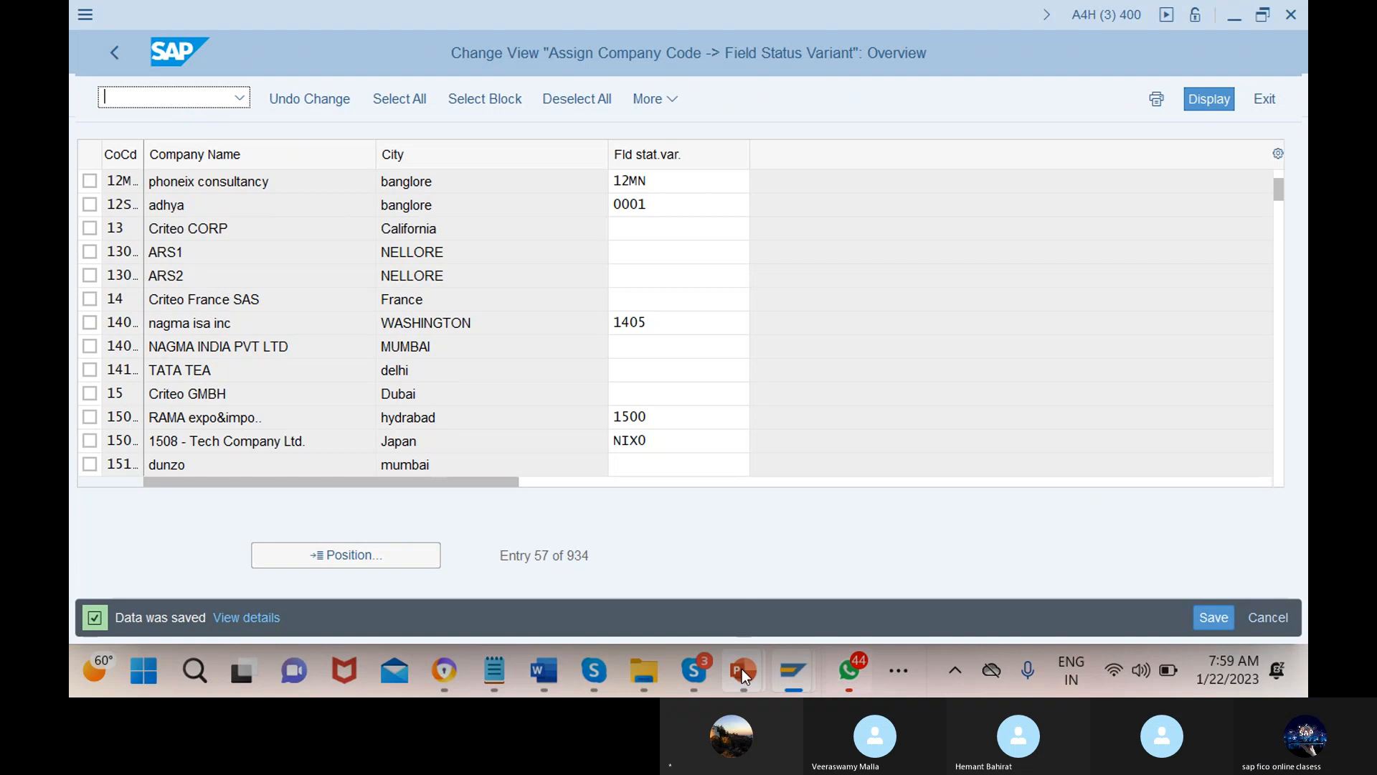
mouse_move(741, 668)
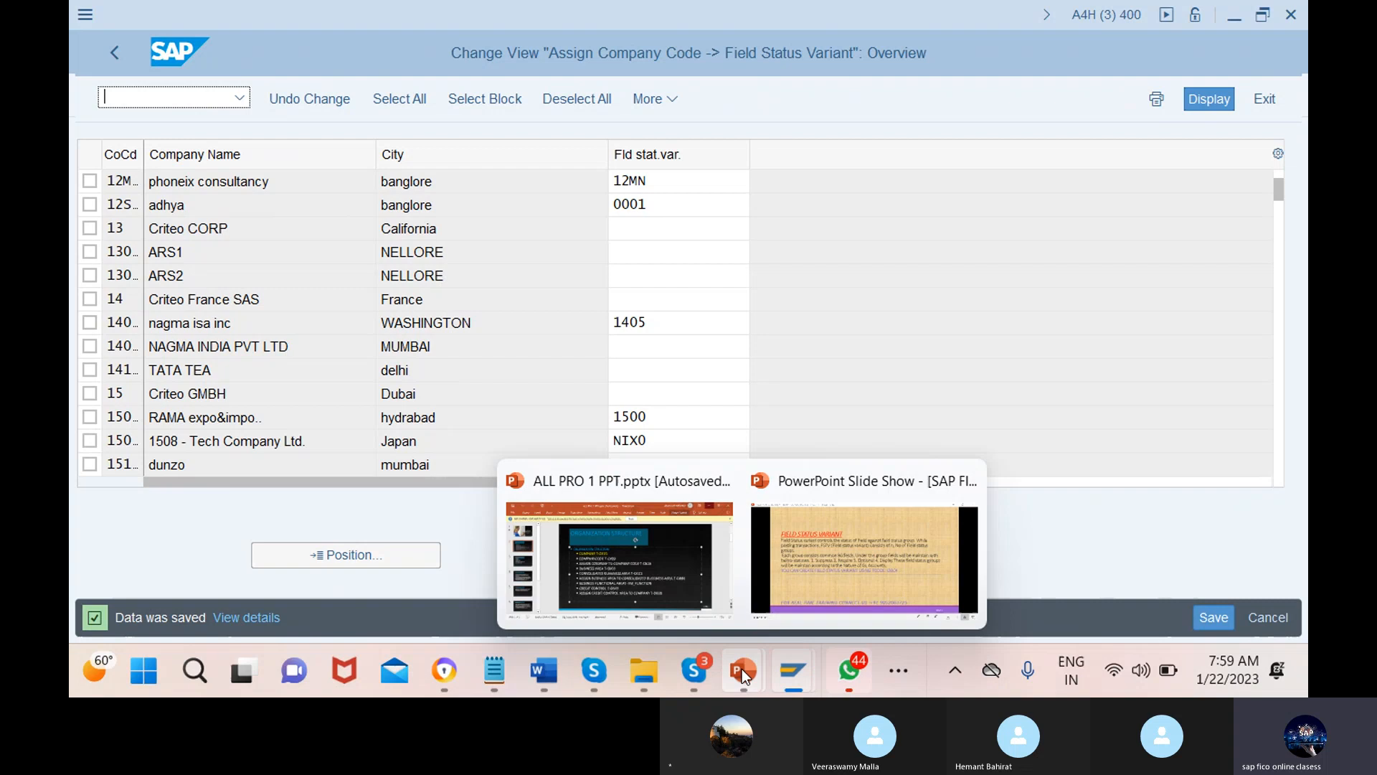
click(742, 668)
key(Right)
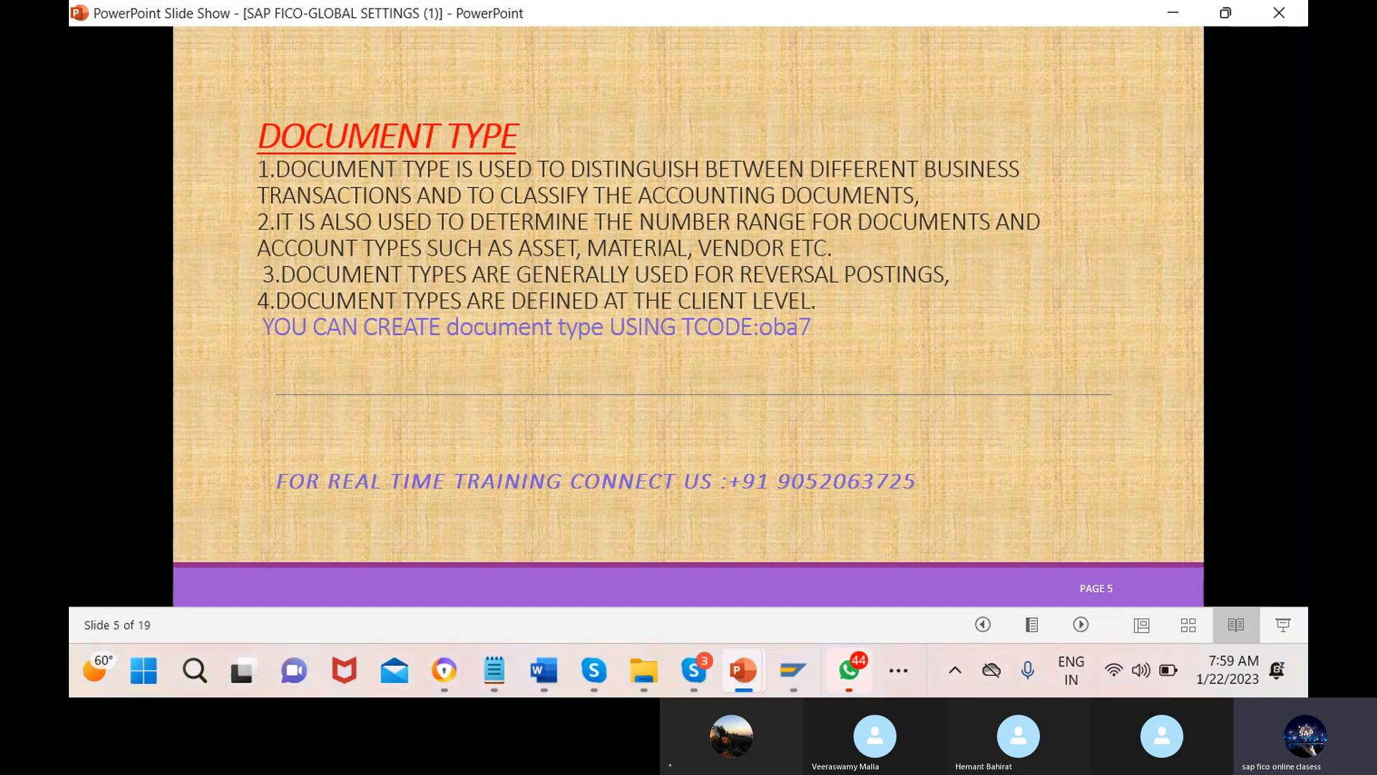
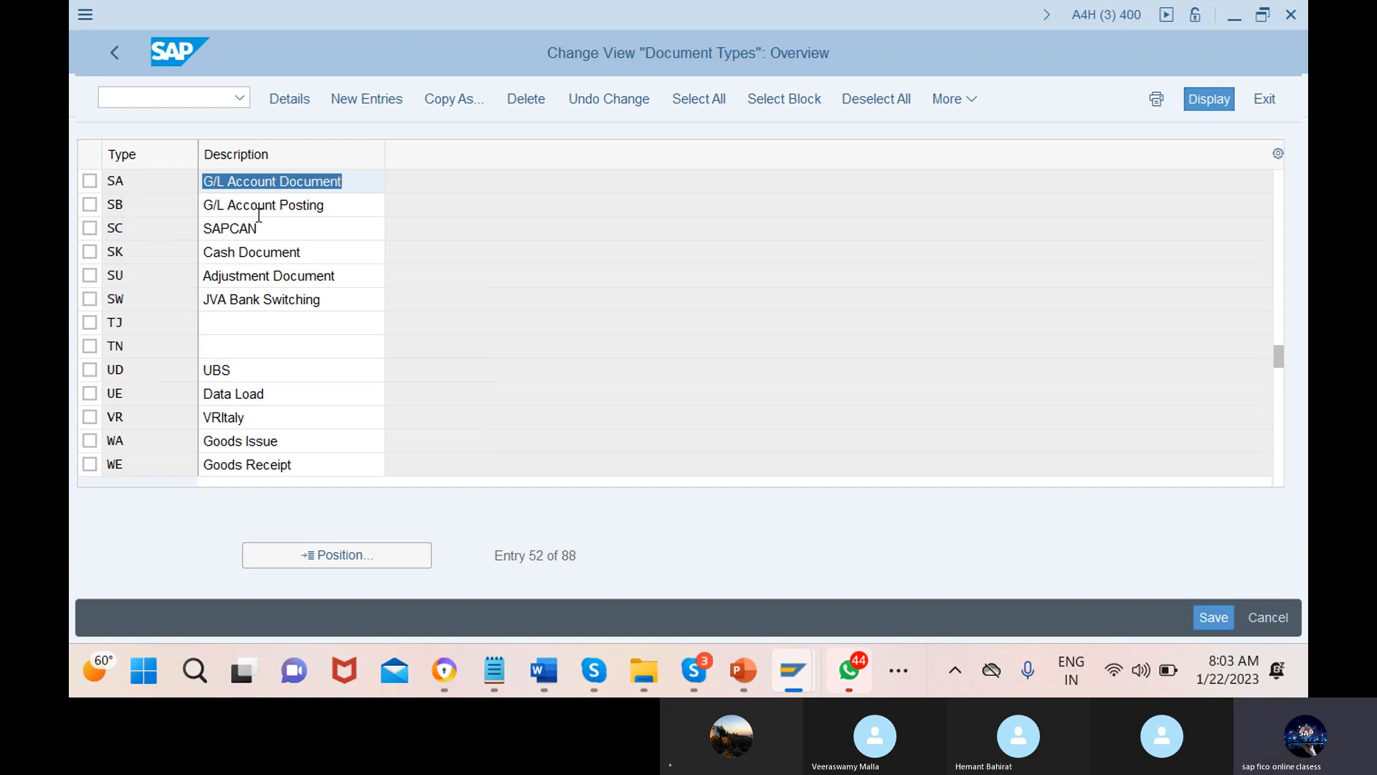
click(286, 180)
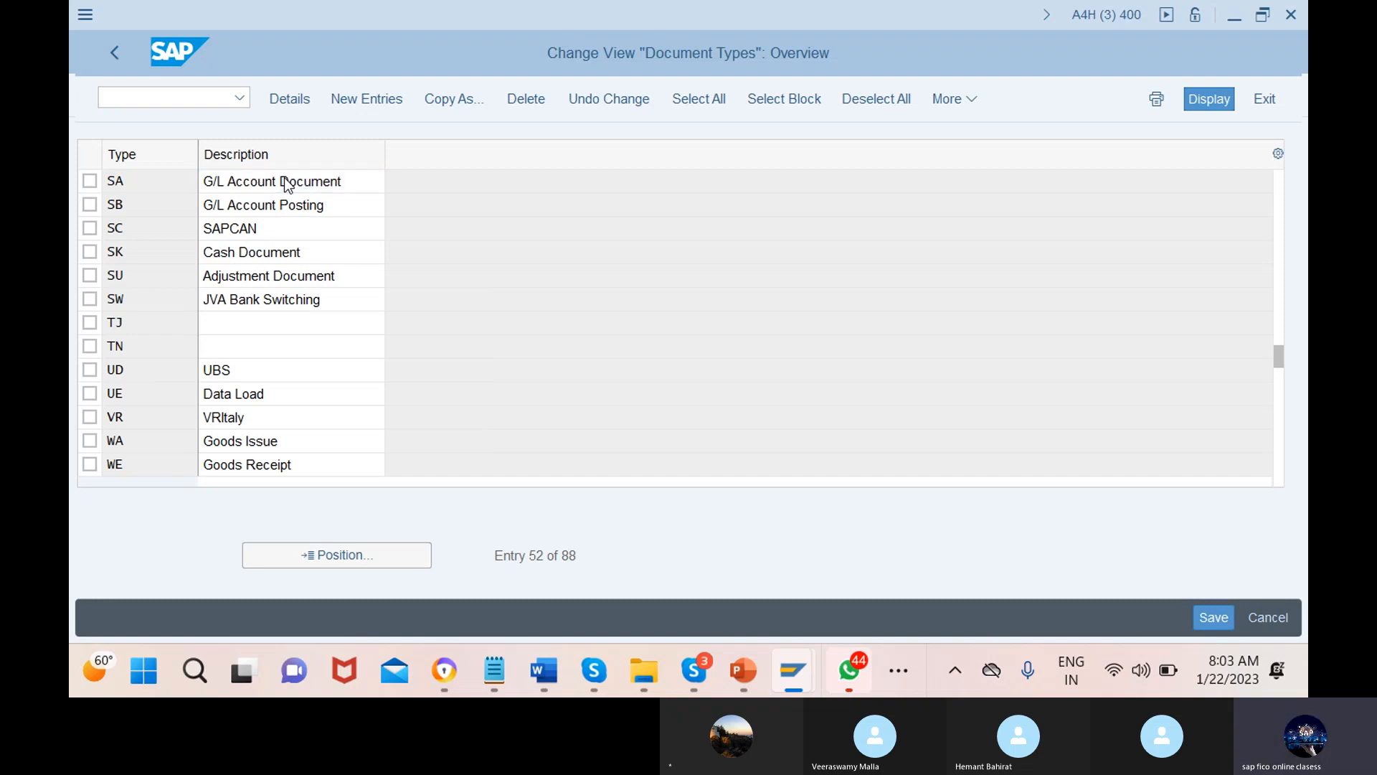
double_click(286, 184)
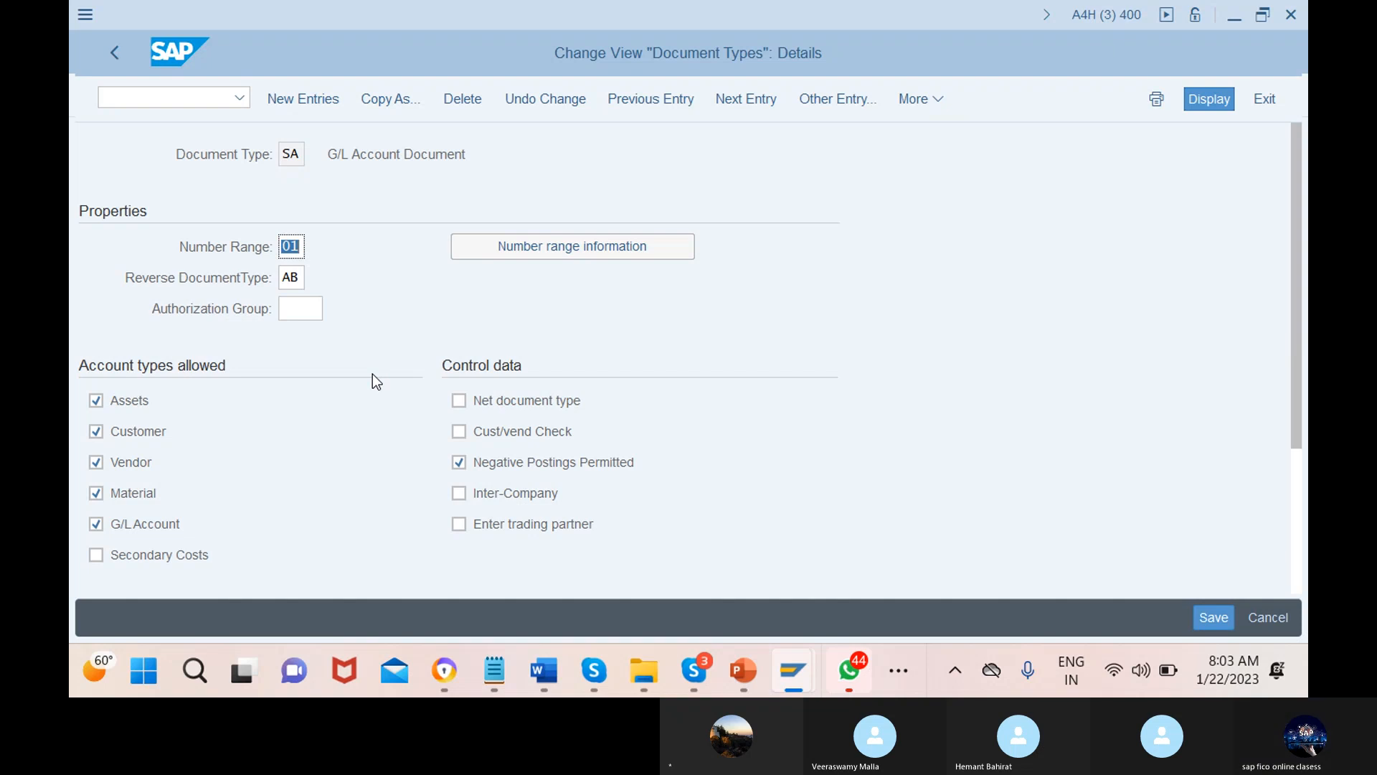
scroll(372, 374, down, 1)
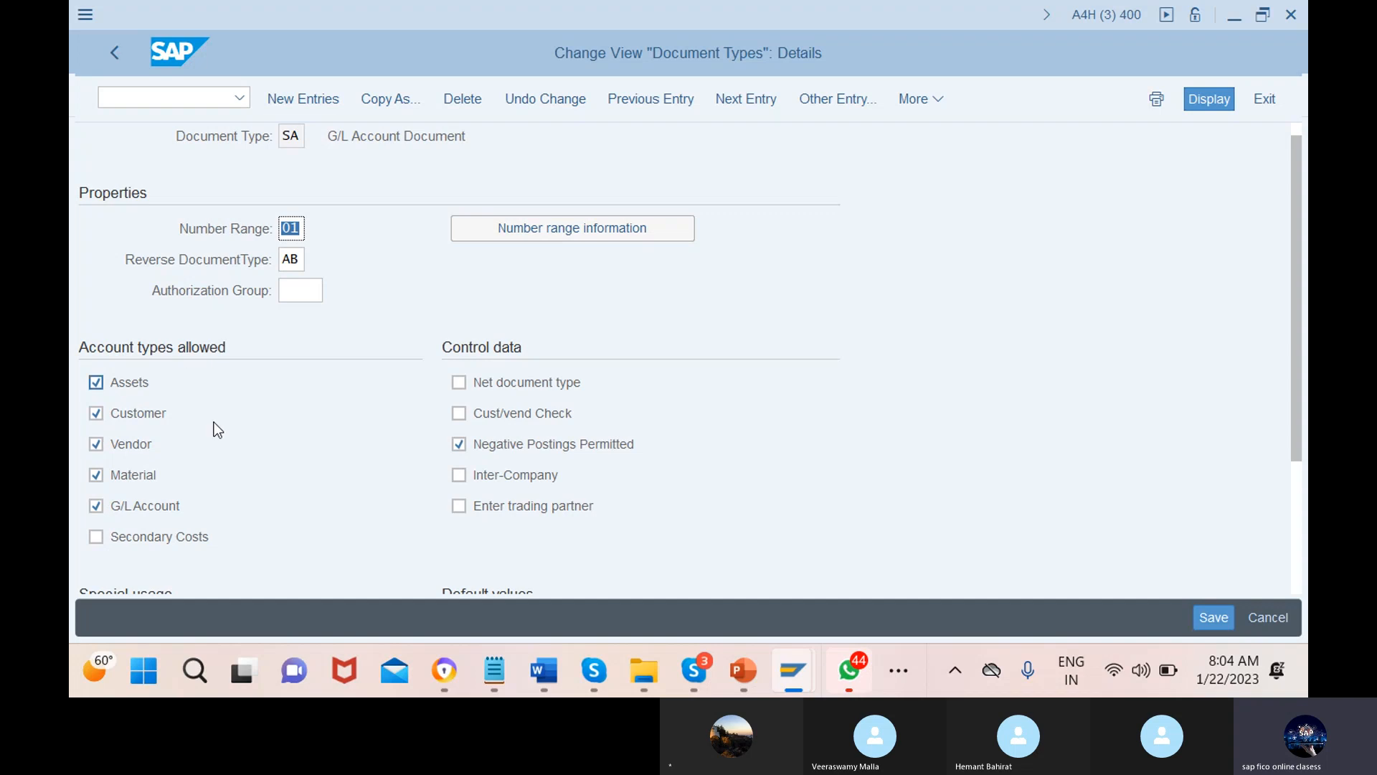
scroll(256, 462, down, 1)
scroll(256, 462, down, 5)
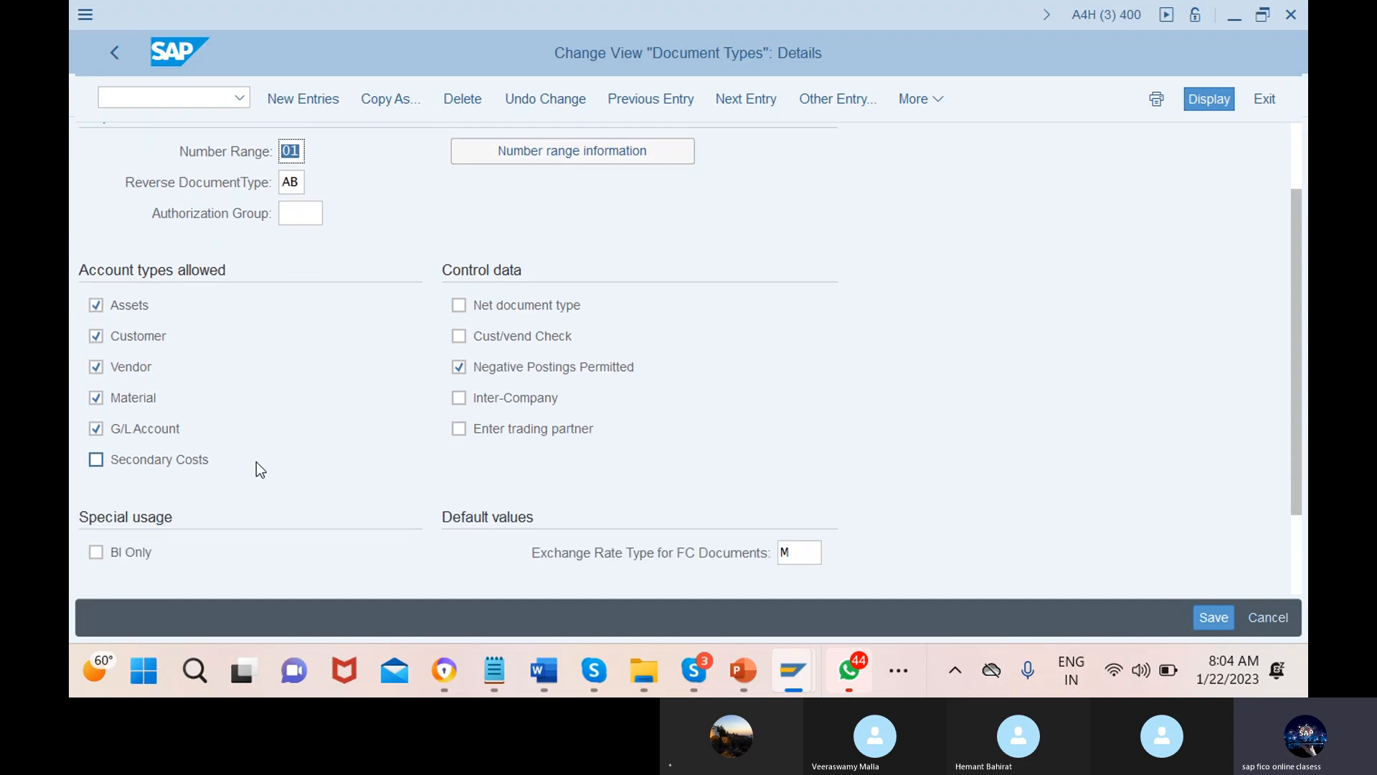
scroll(256, 461, up, 7)
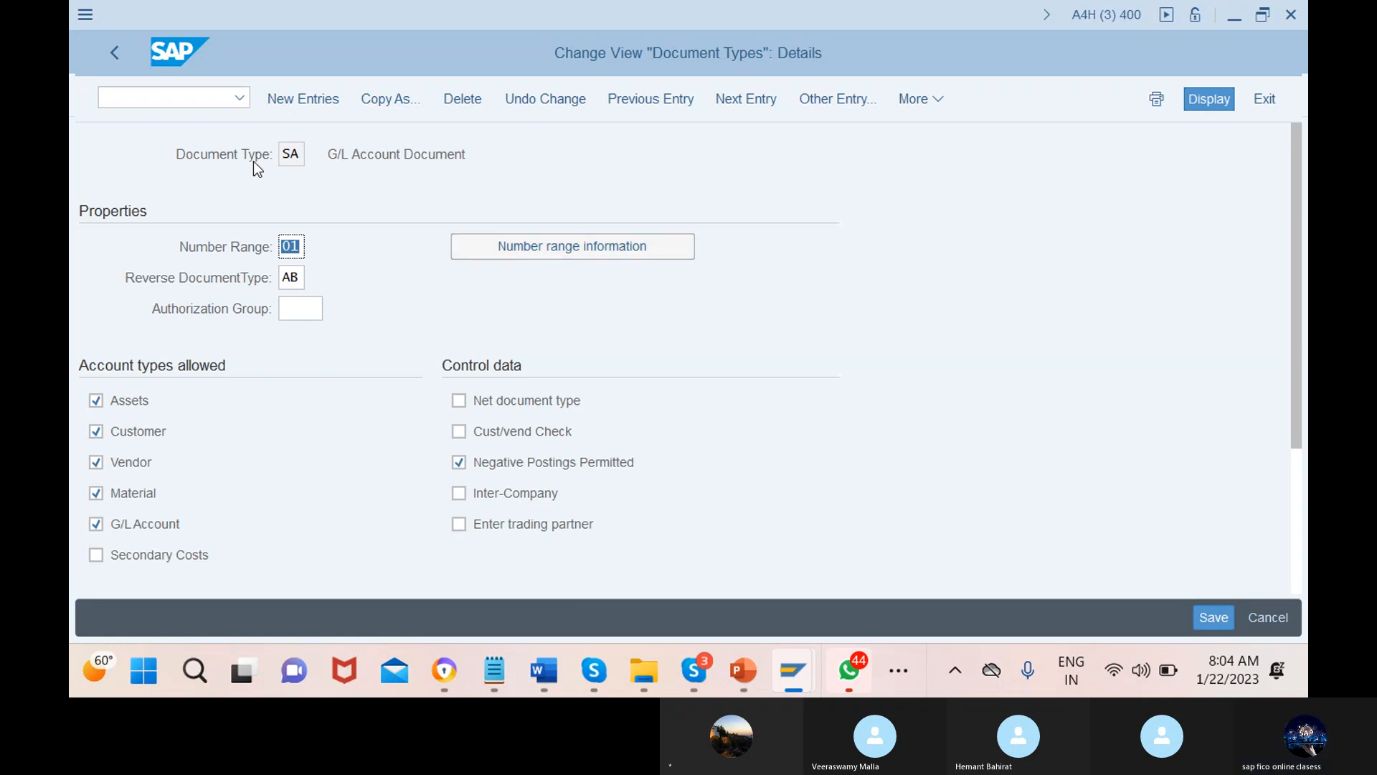
click(115, 53)
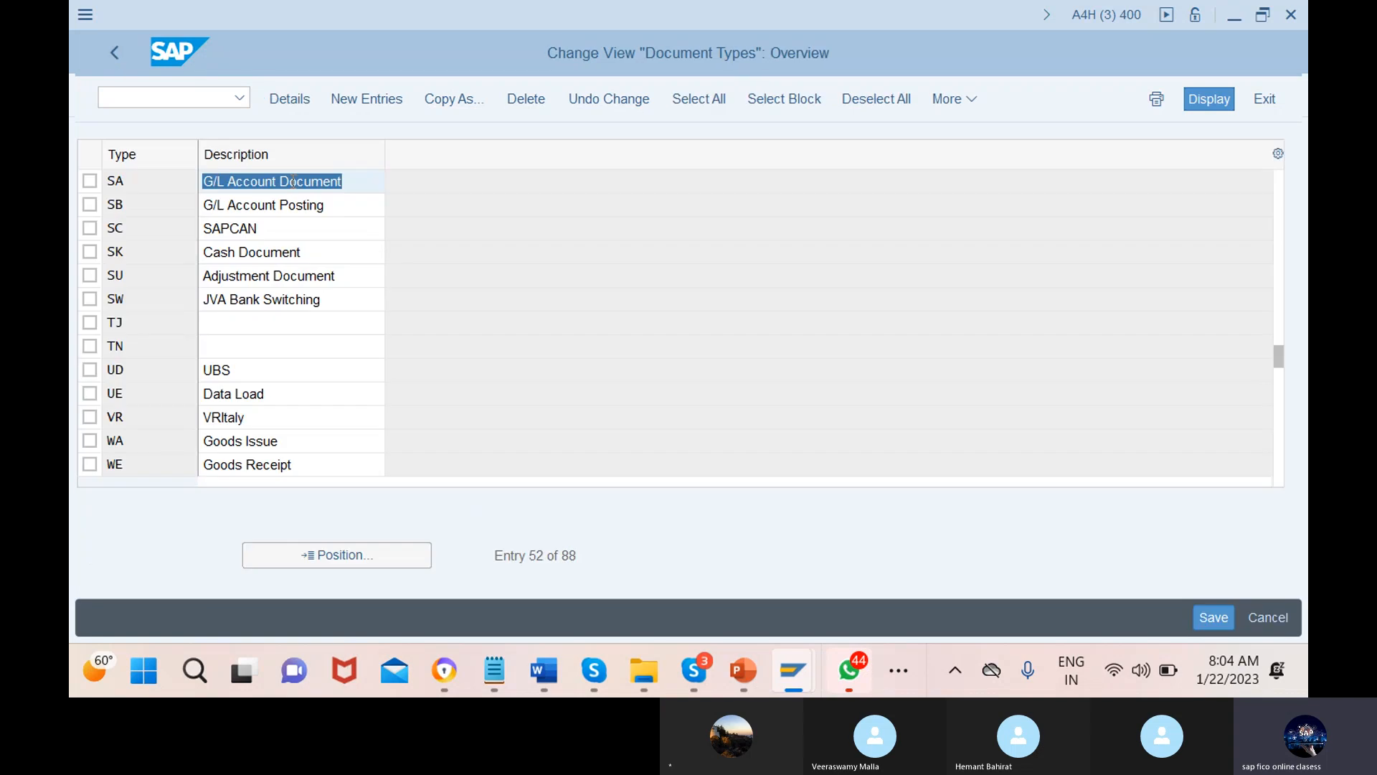
Jump the Document Types list to AB and review AB Reversal Document's details
click(337, 555)
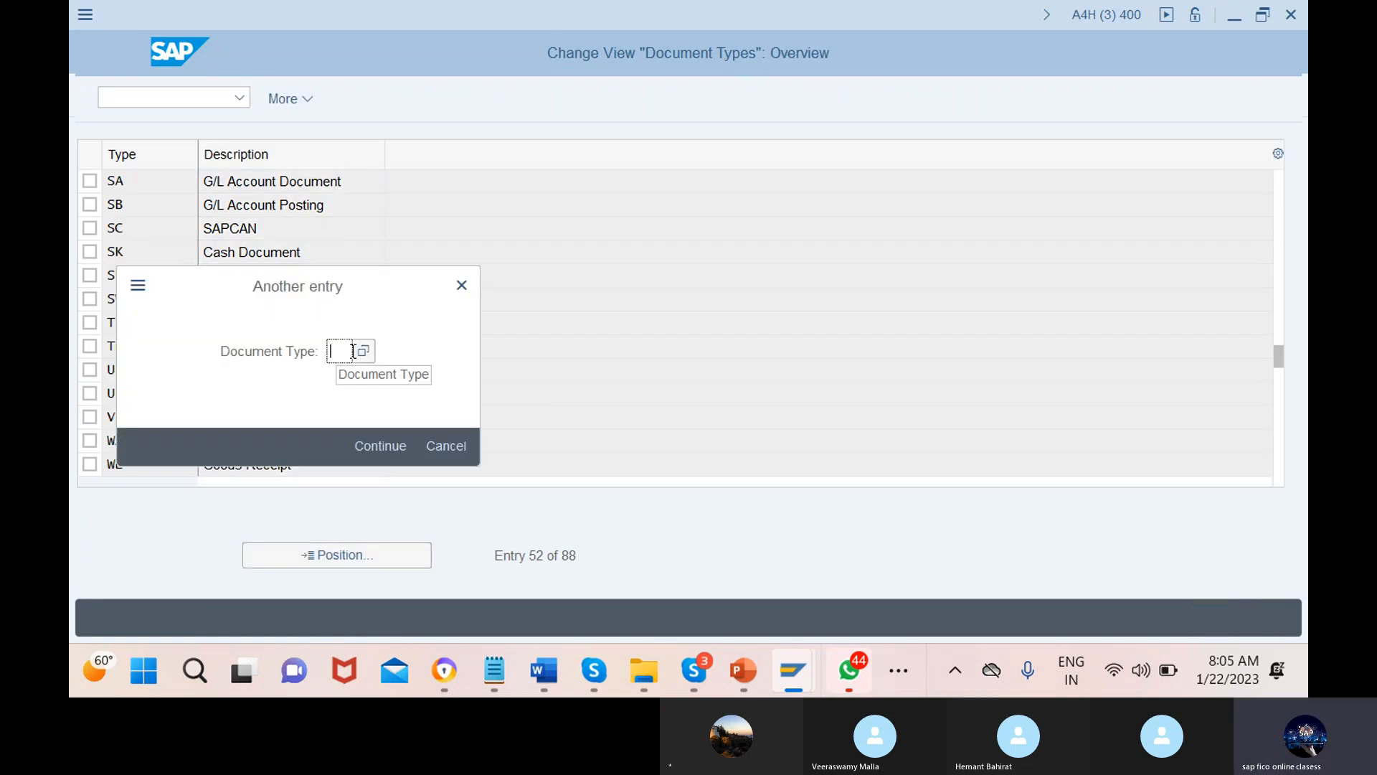
text(ab)
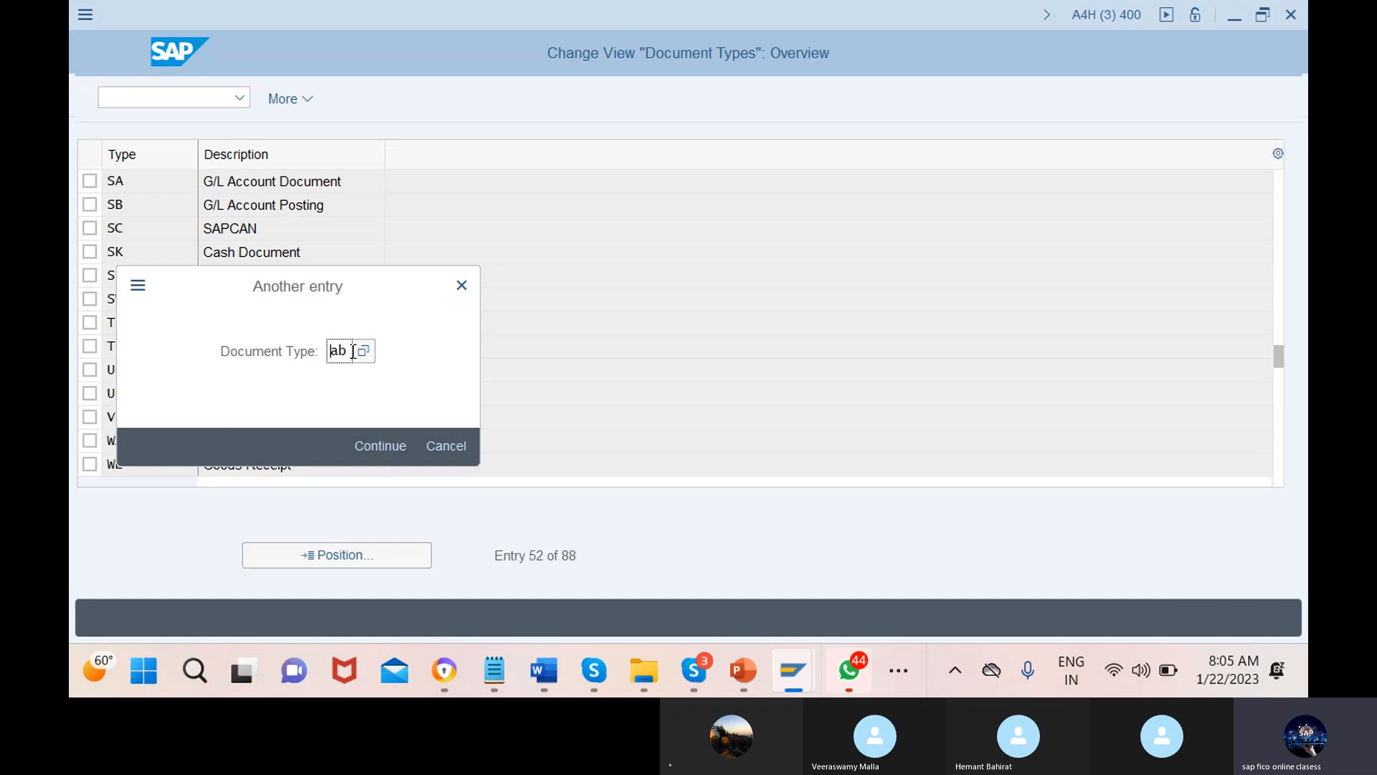
click(380, 446)
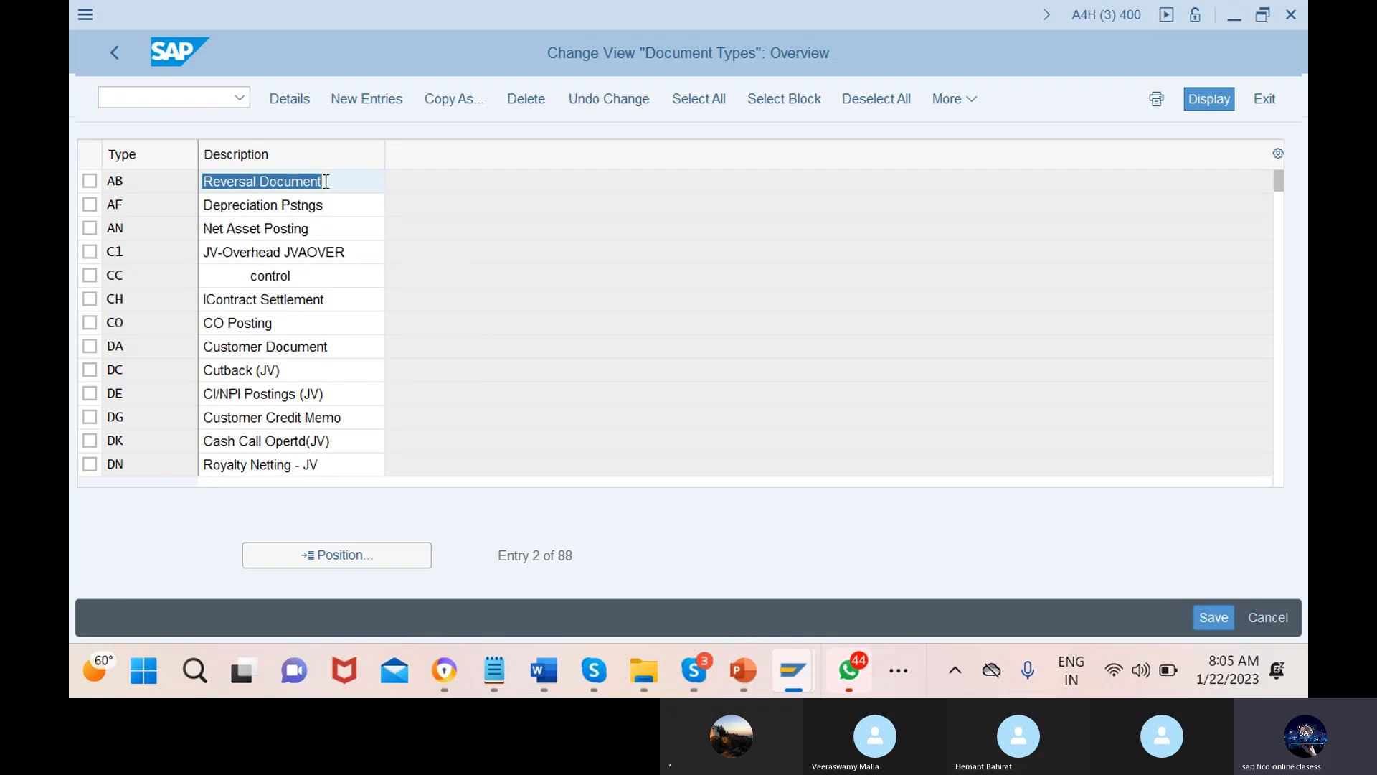
double_click(324, 182)
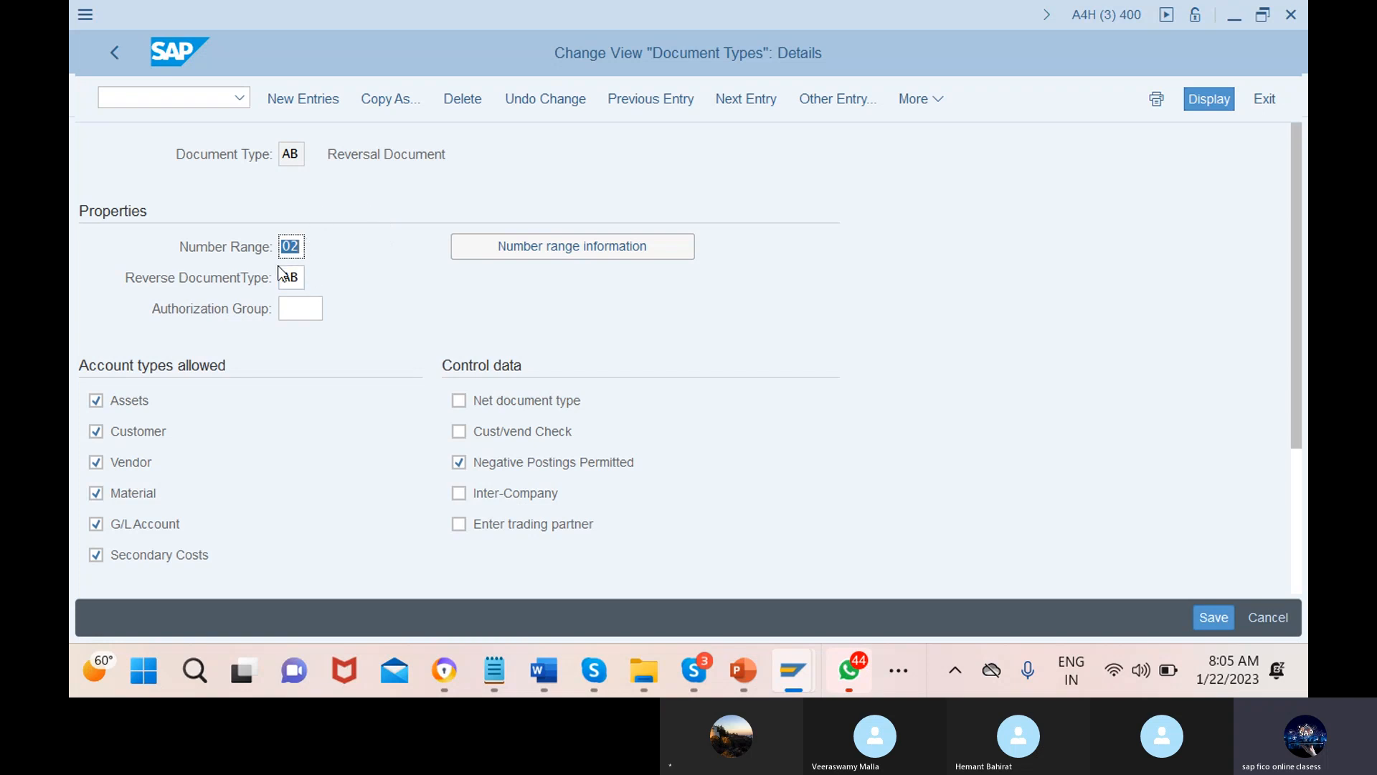
click(114, 54)
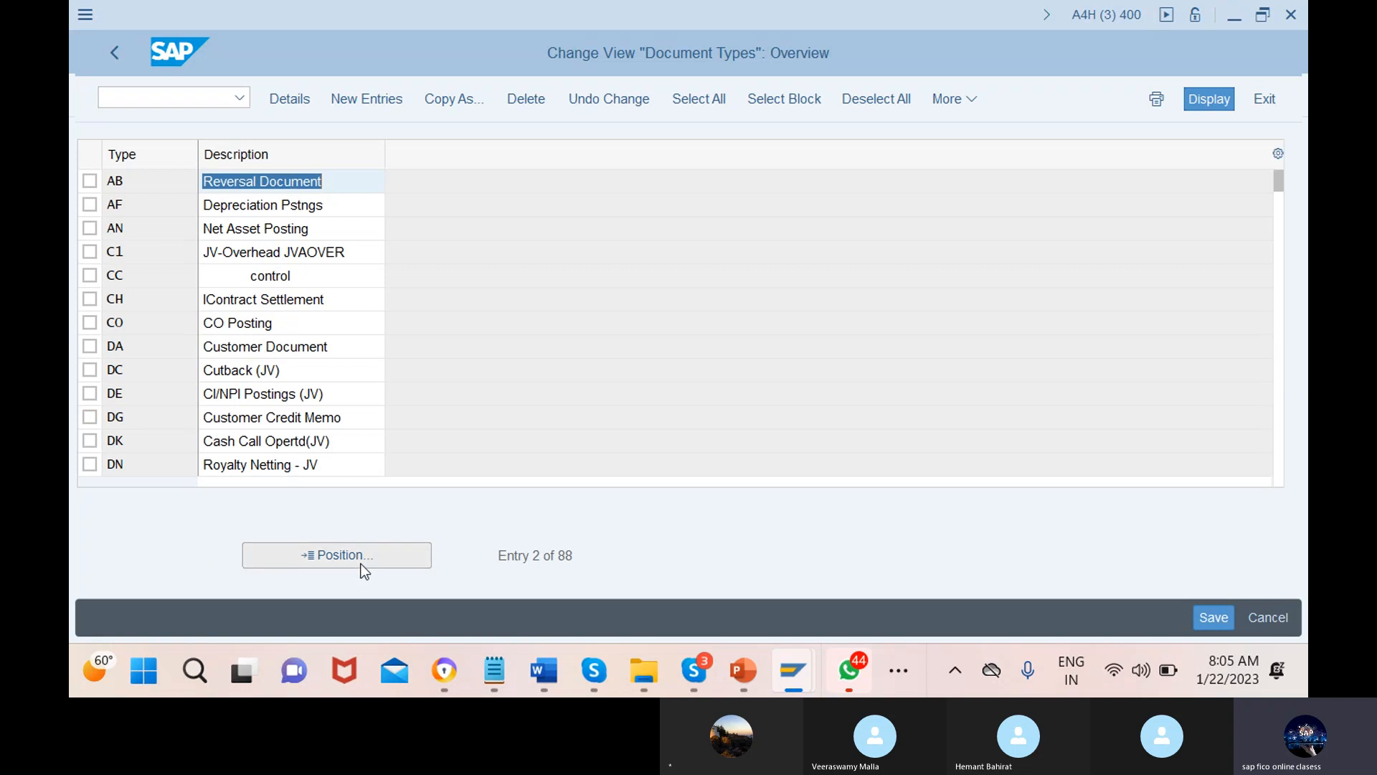
Jump the list to KA and review the KZ Vendor Payment details
click(357, 557)
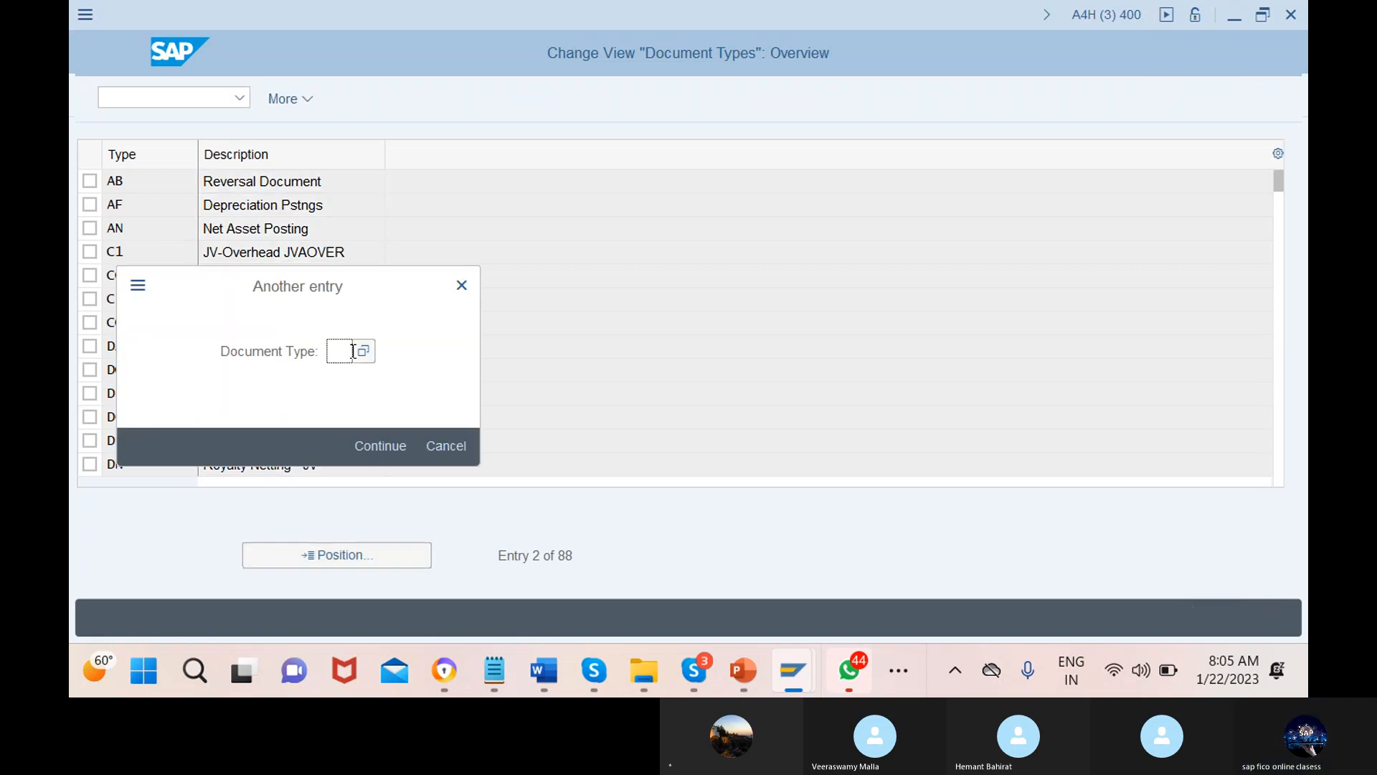
text(ka)
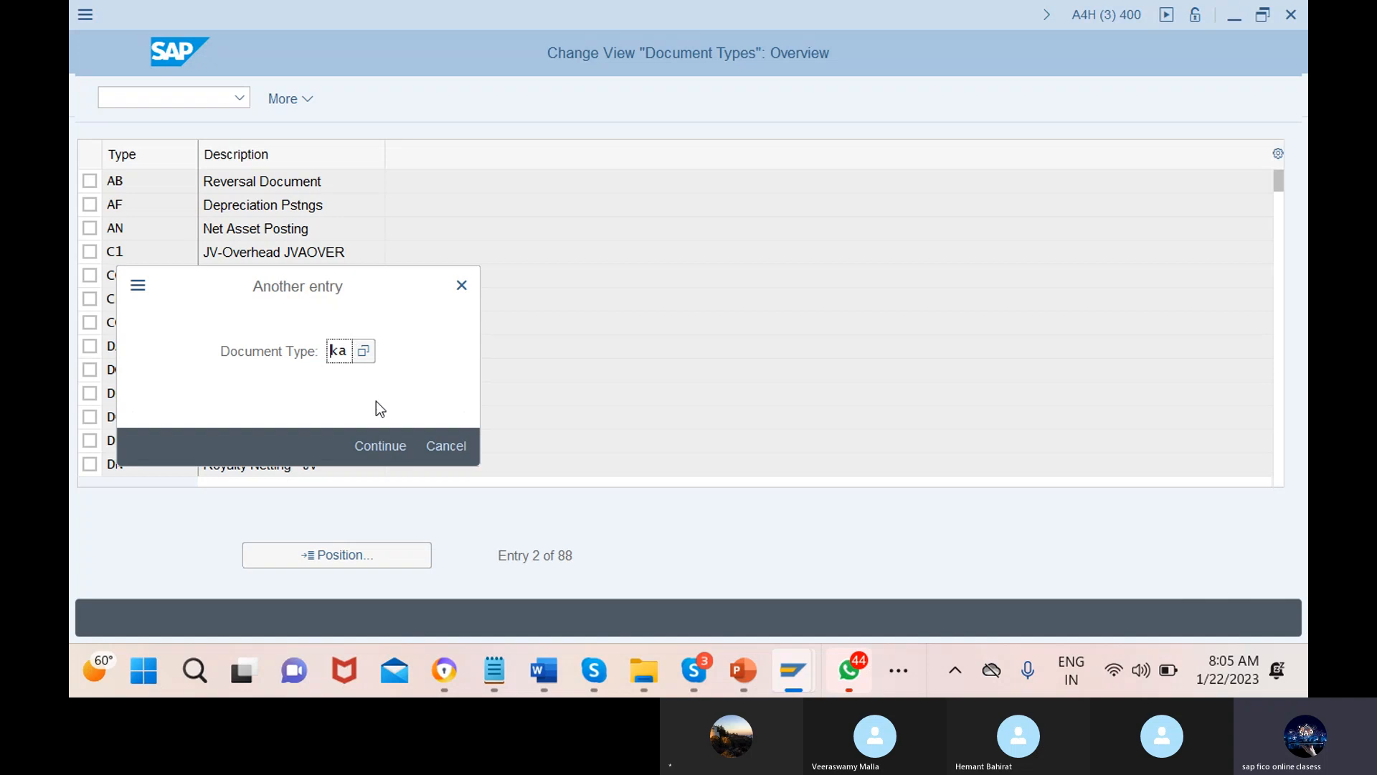
click(379, 446)
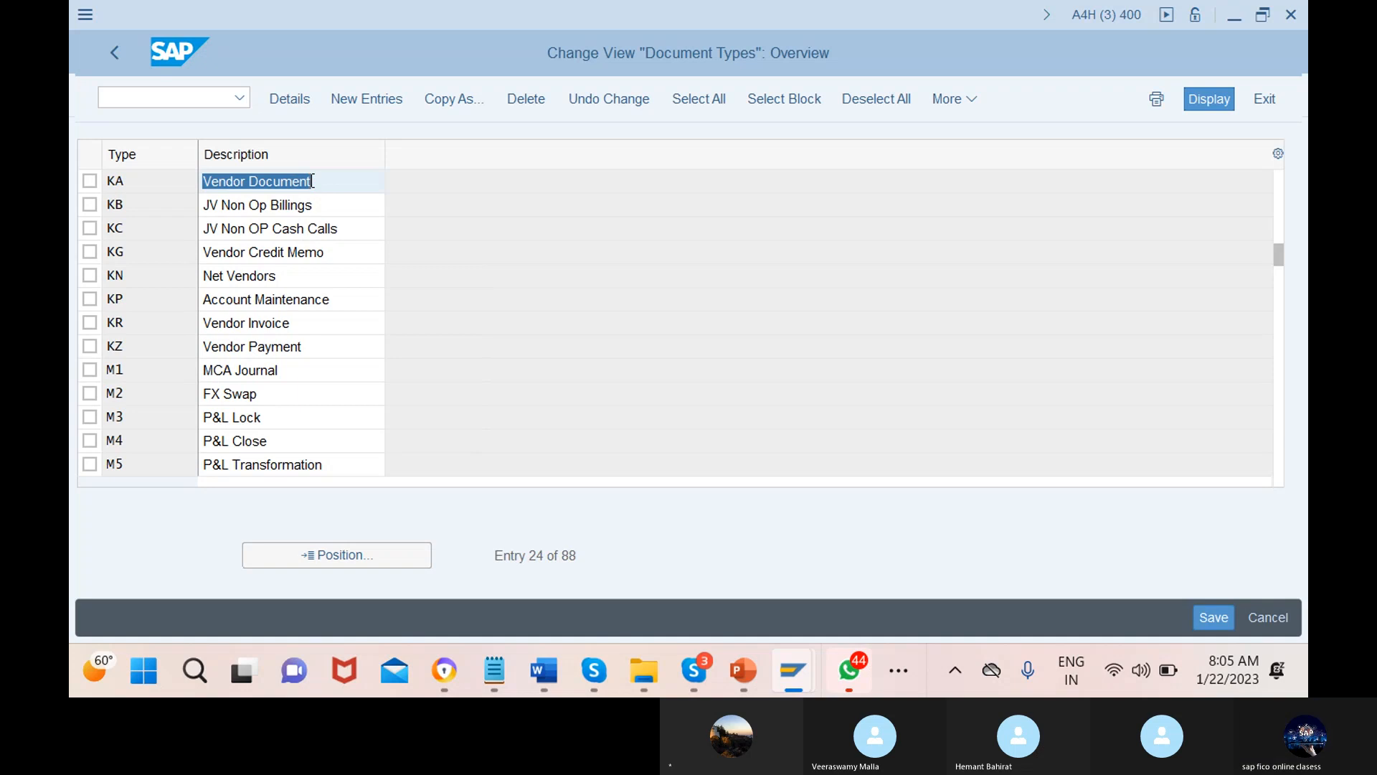
click(292, 348)
double_click(294, 350)
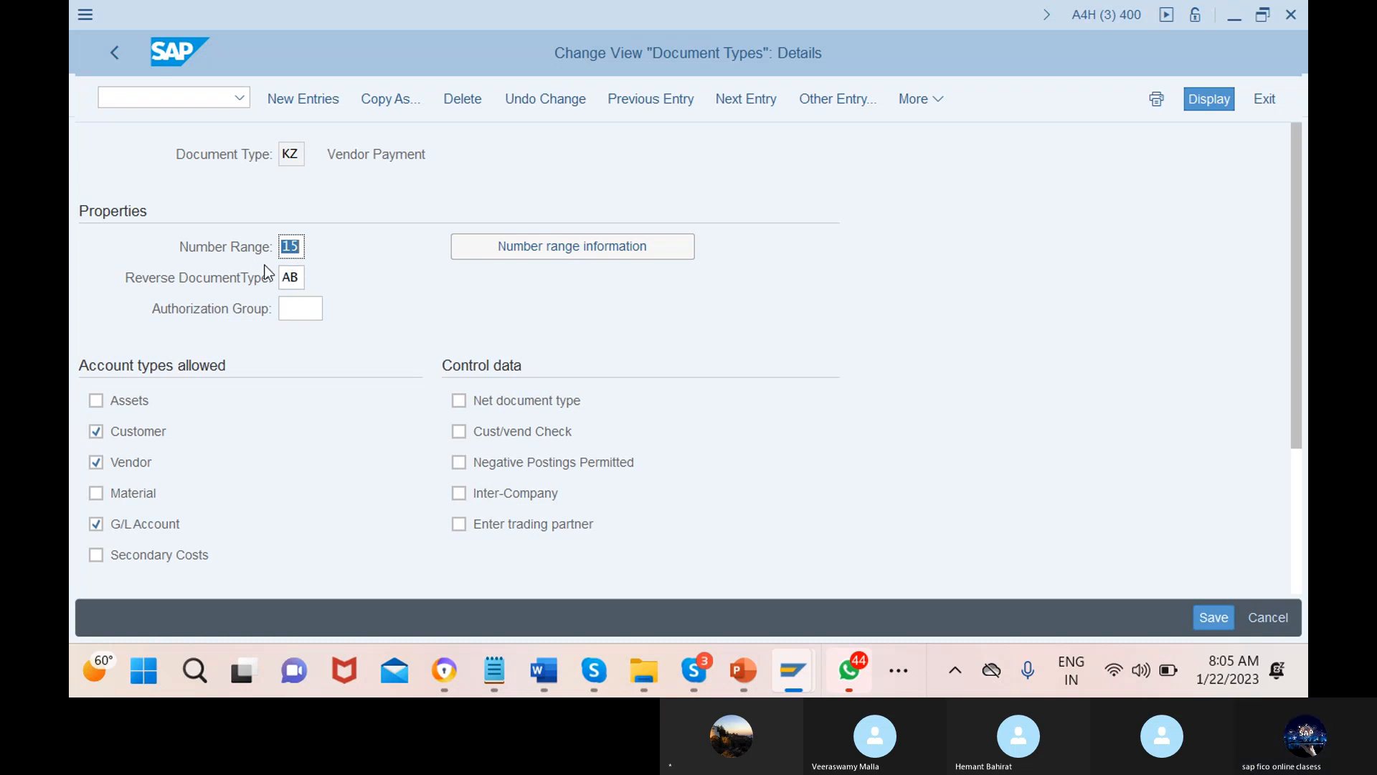
click(114, 54)
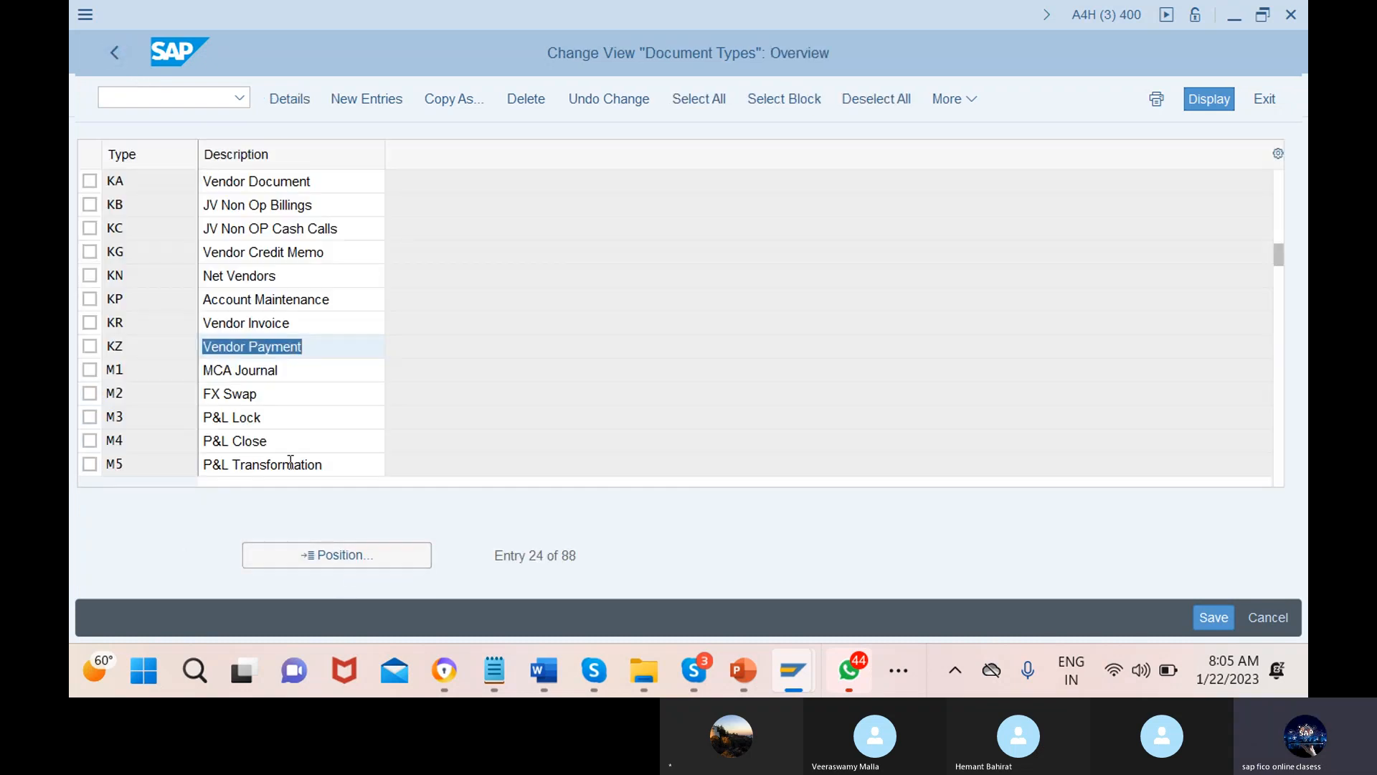
Review the KA Vendor Document details, then select the KR Vendor Invoice entry
double_click(226, 185)
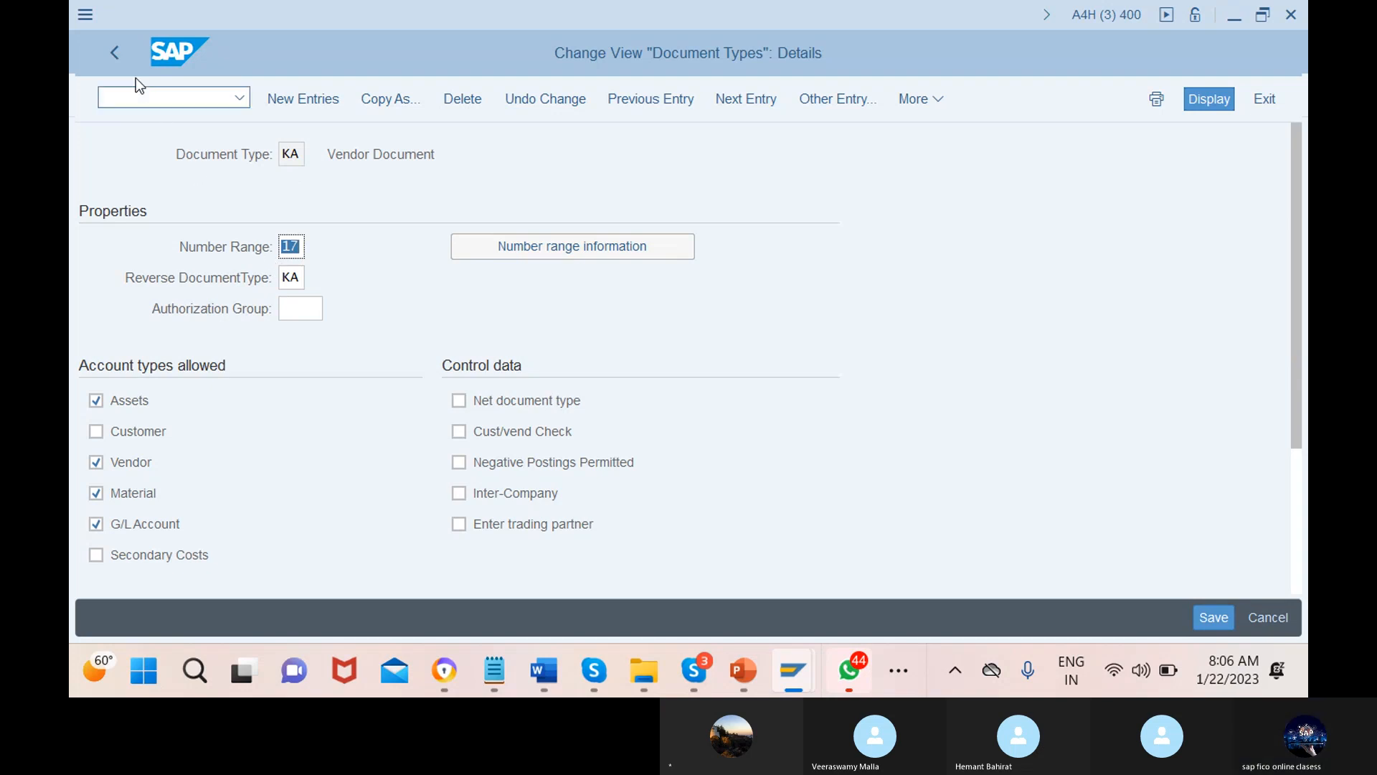
click(115, 53)
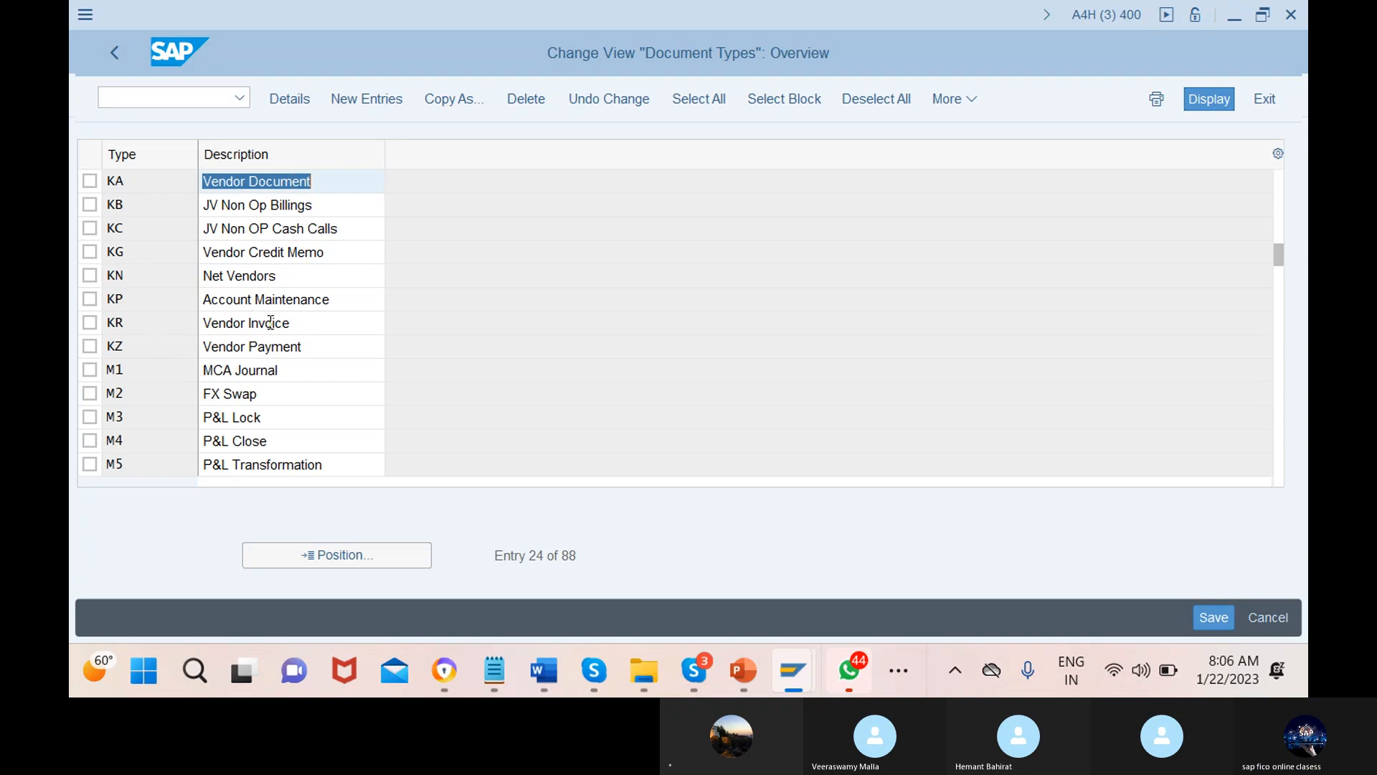
drag(273, 324, 293, 323)
Review the KR Vendor Invoice document type details
click(292, 324)
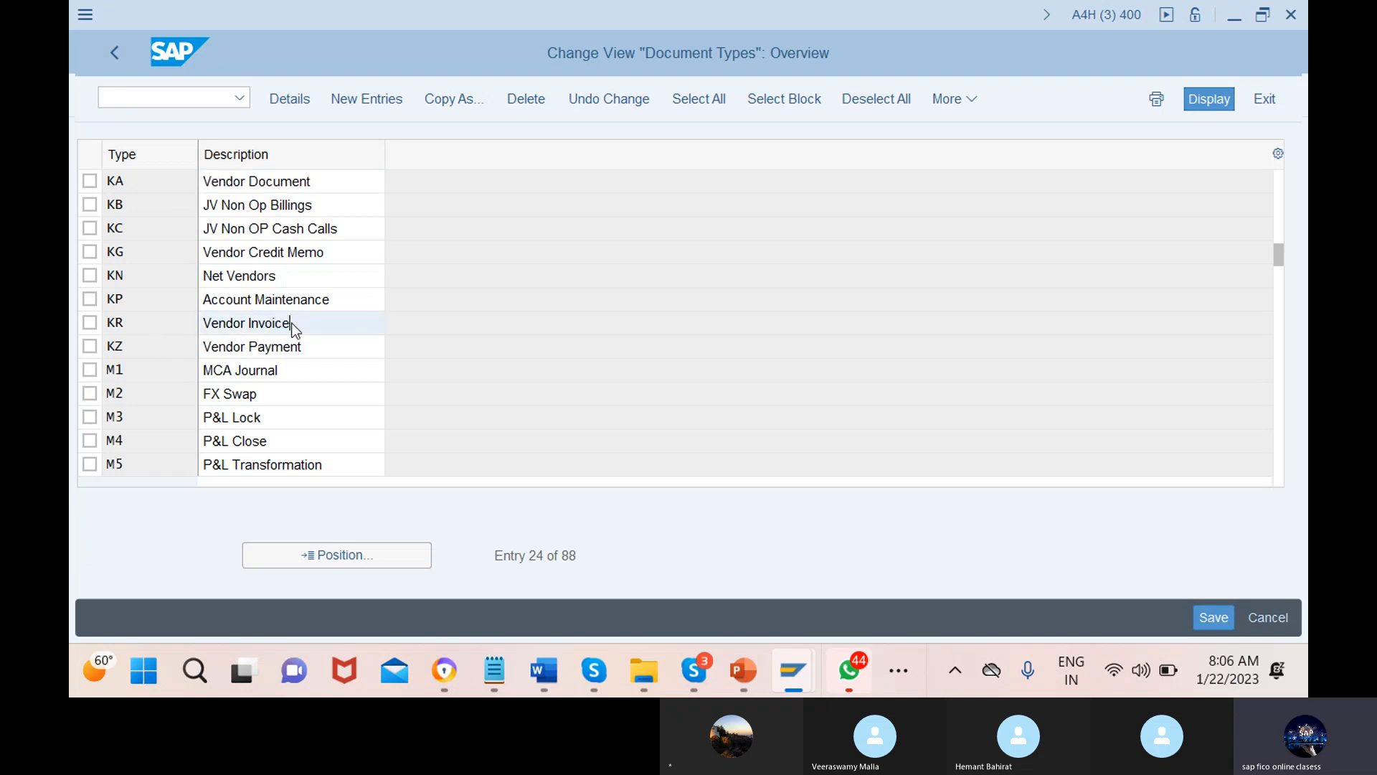
double_click(292, 324)
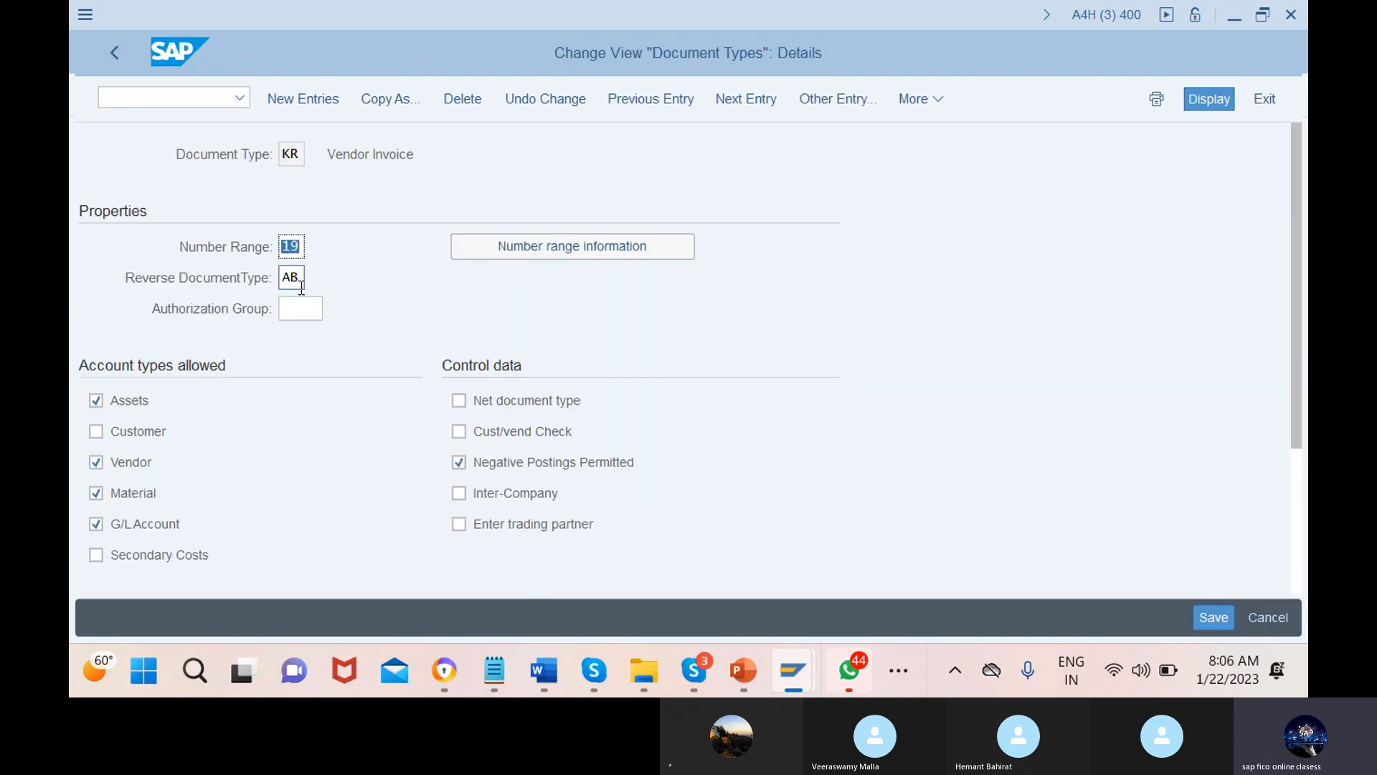
click(115, 53)
Jump the list to DA and review DA Customer Document's details
click(341, 558)
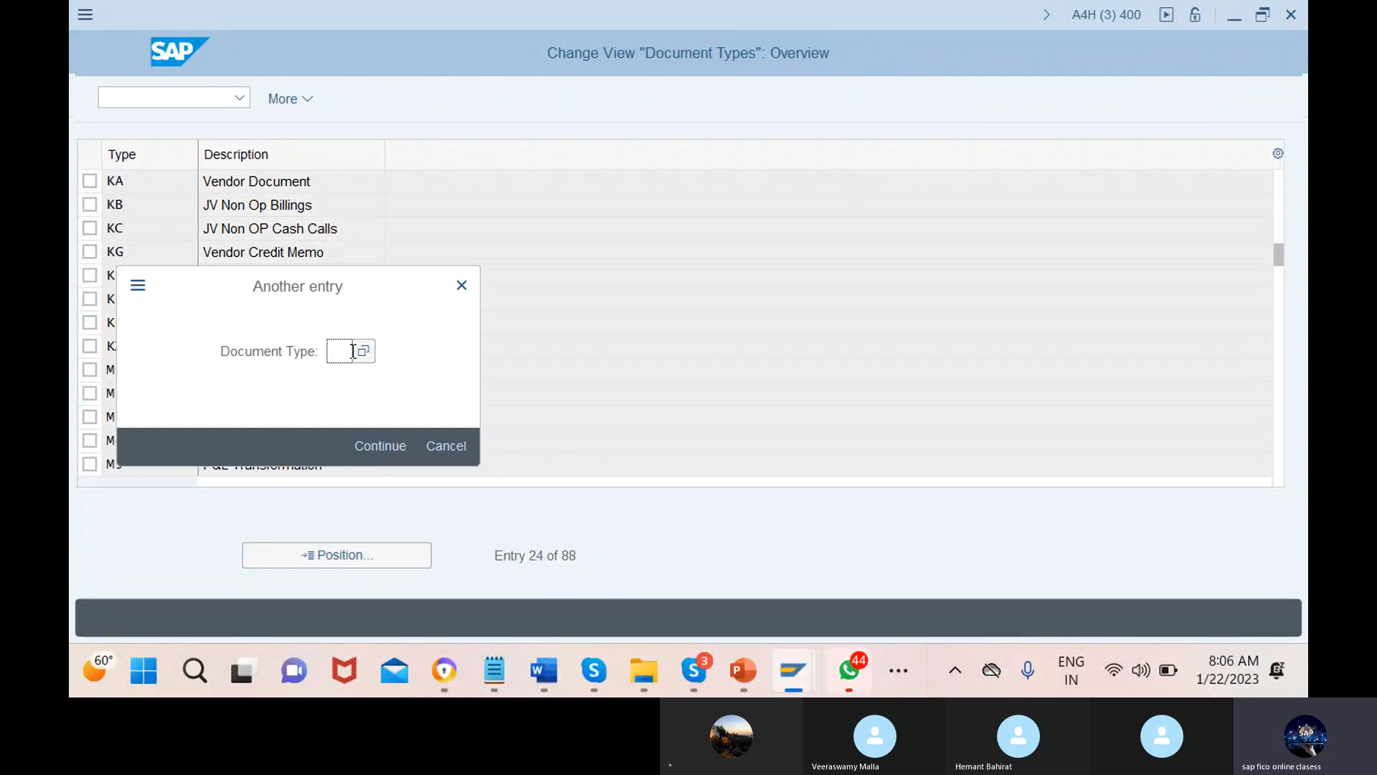
text(da)
click(380, 447)
double_click(294, 183)
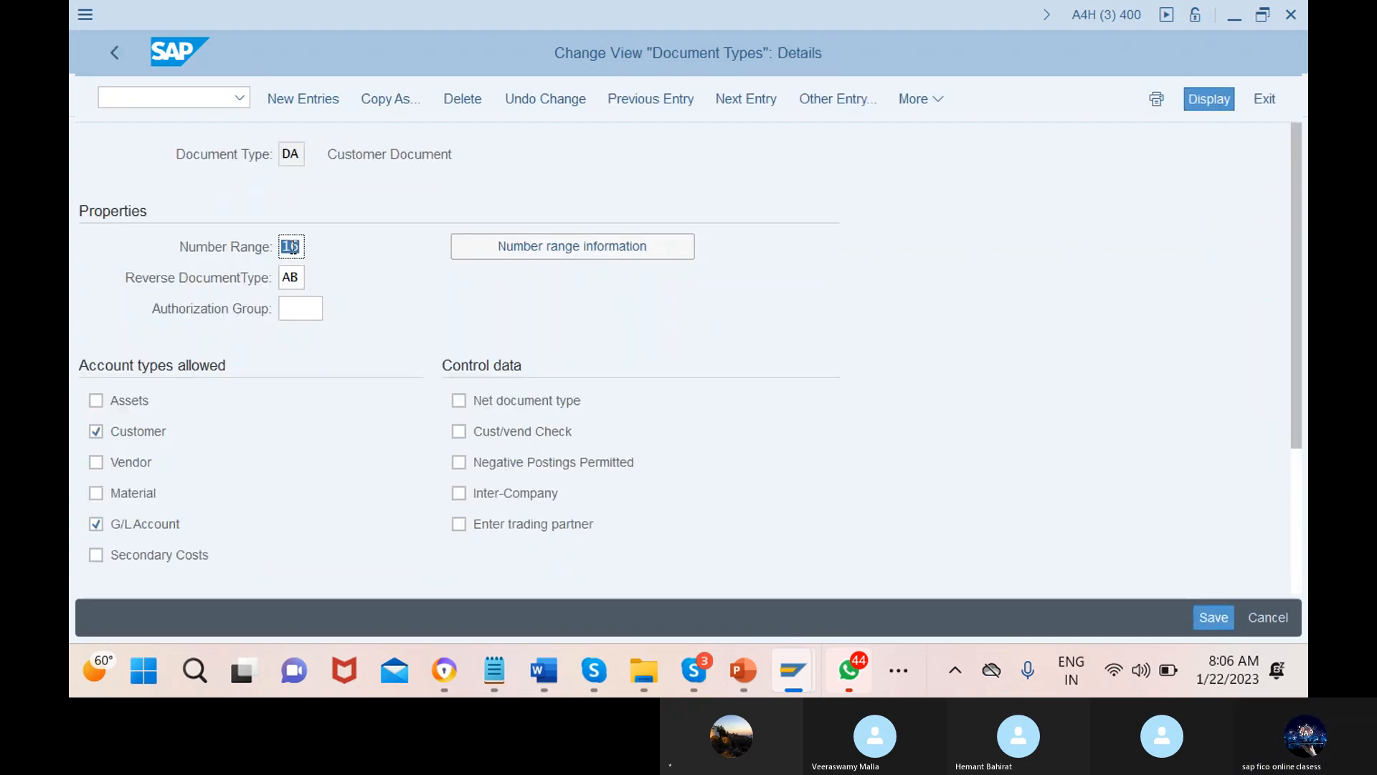
click(115, 53)
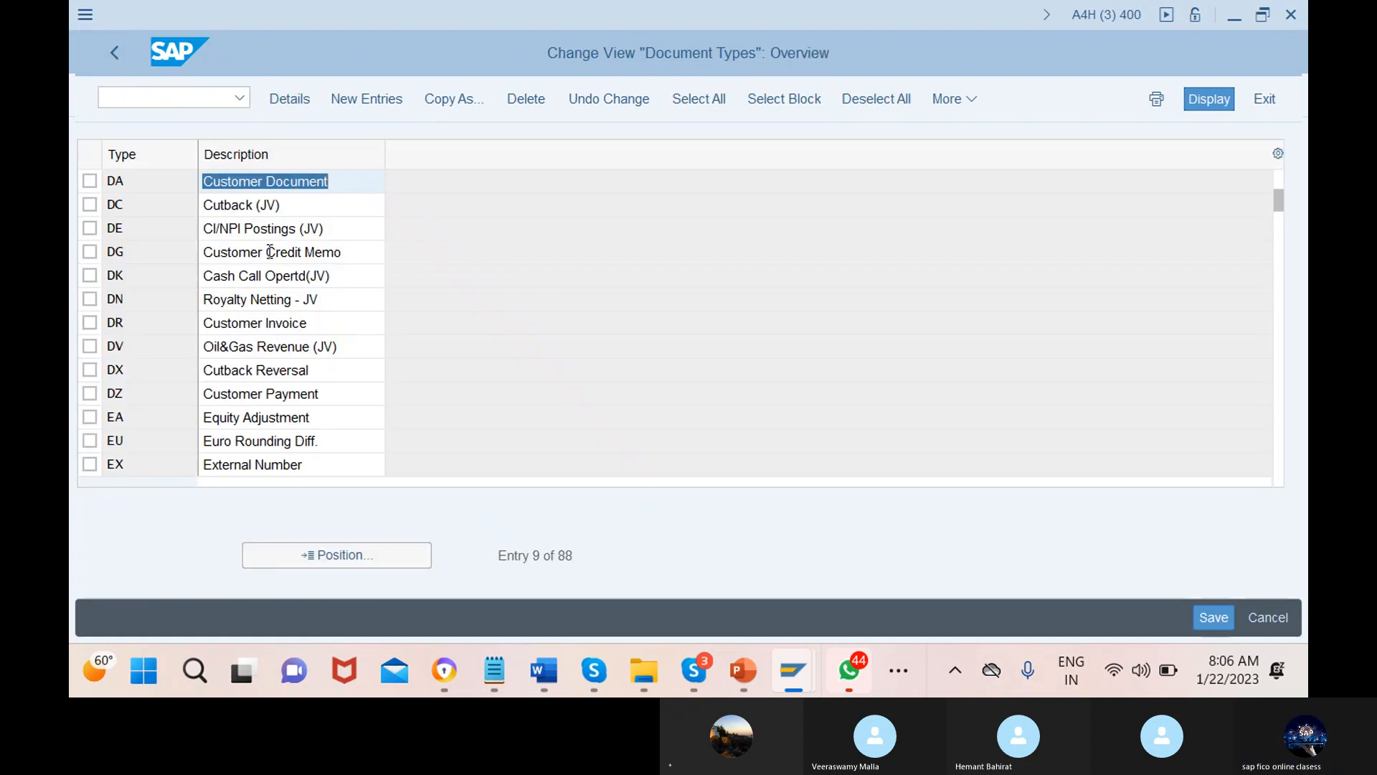
click(338, 557)
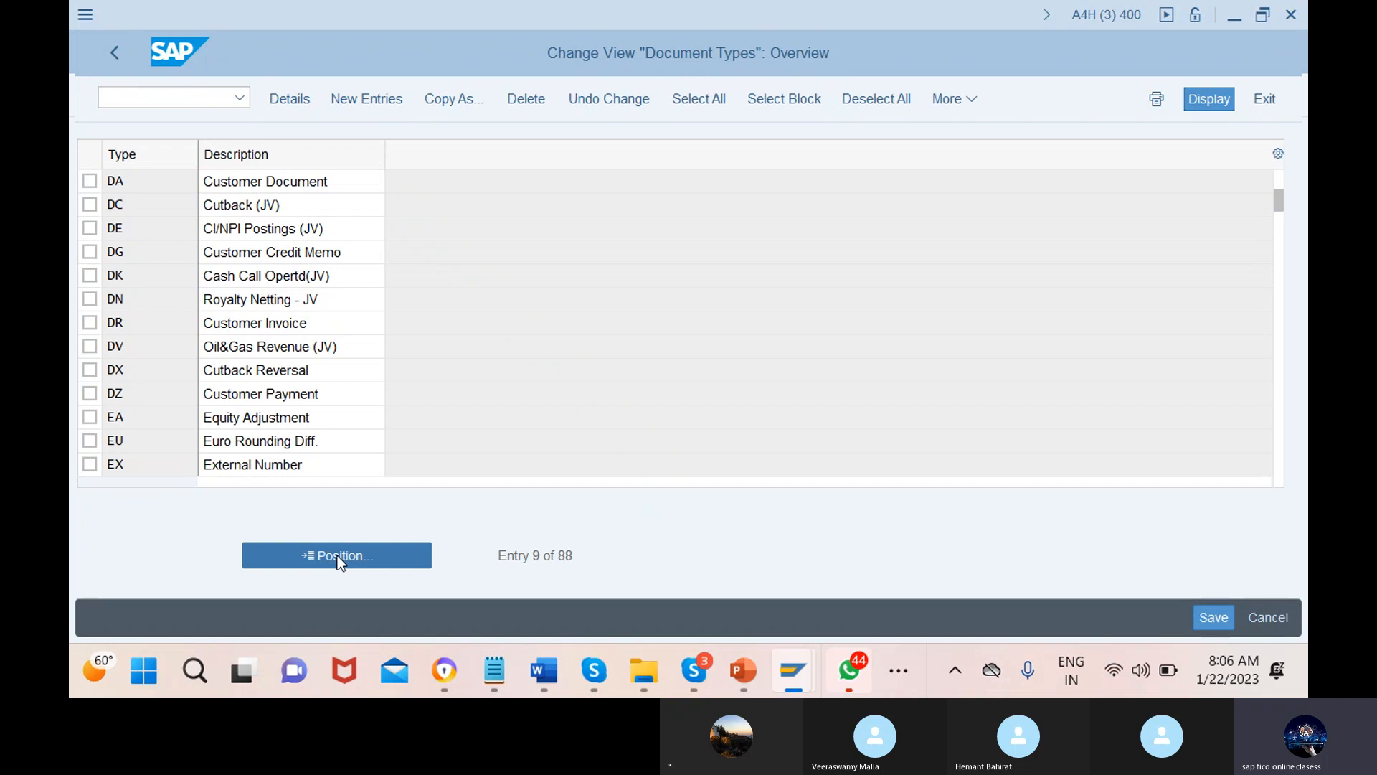
Jump to KA and open the KA Vendor Document details
text(ka)
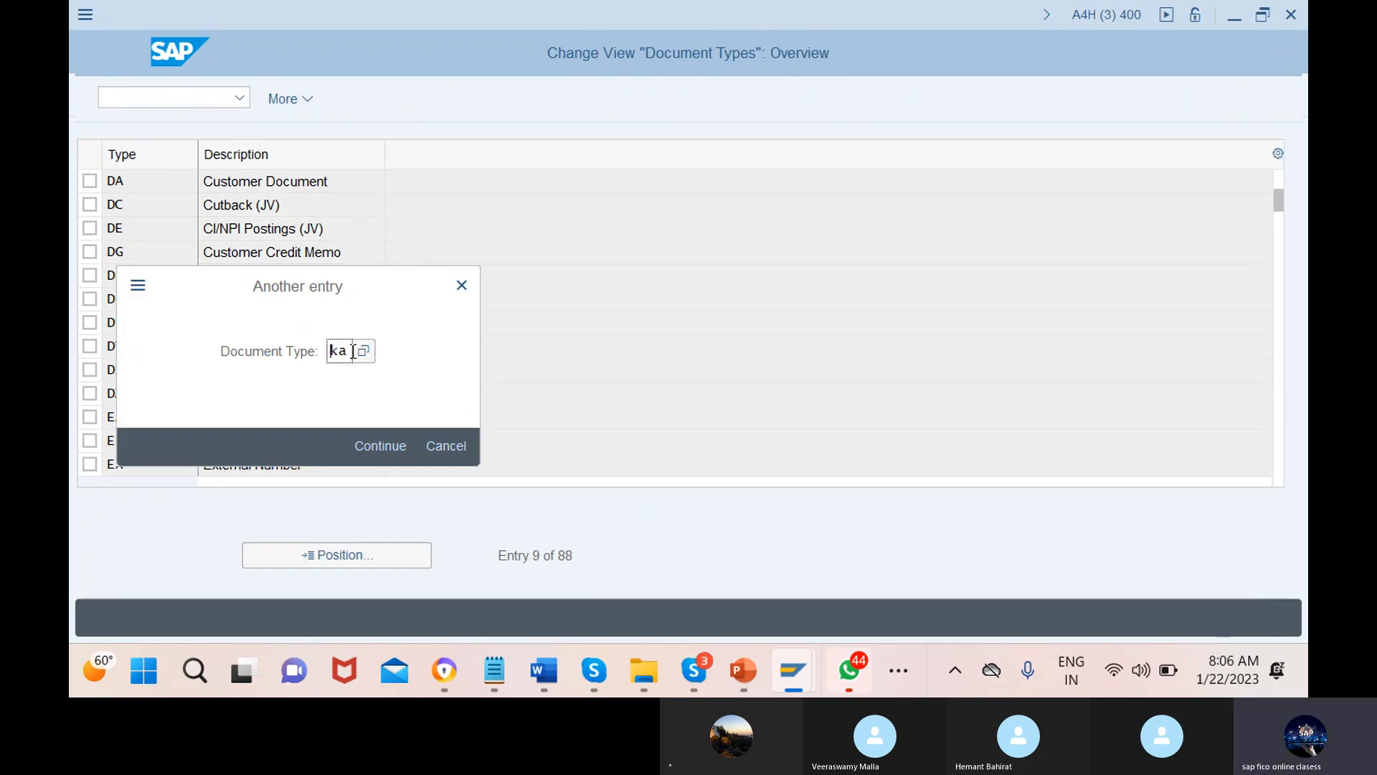
click(381, 446)
double_click(294, 188)
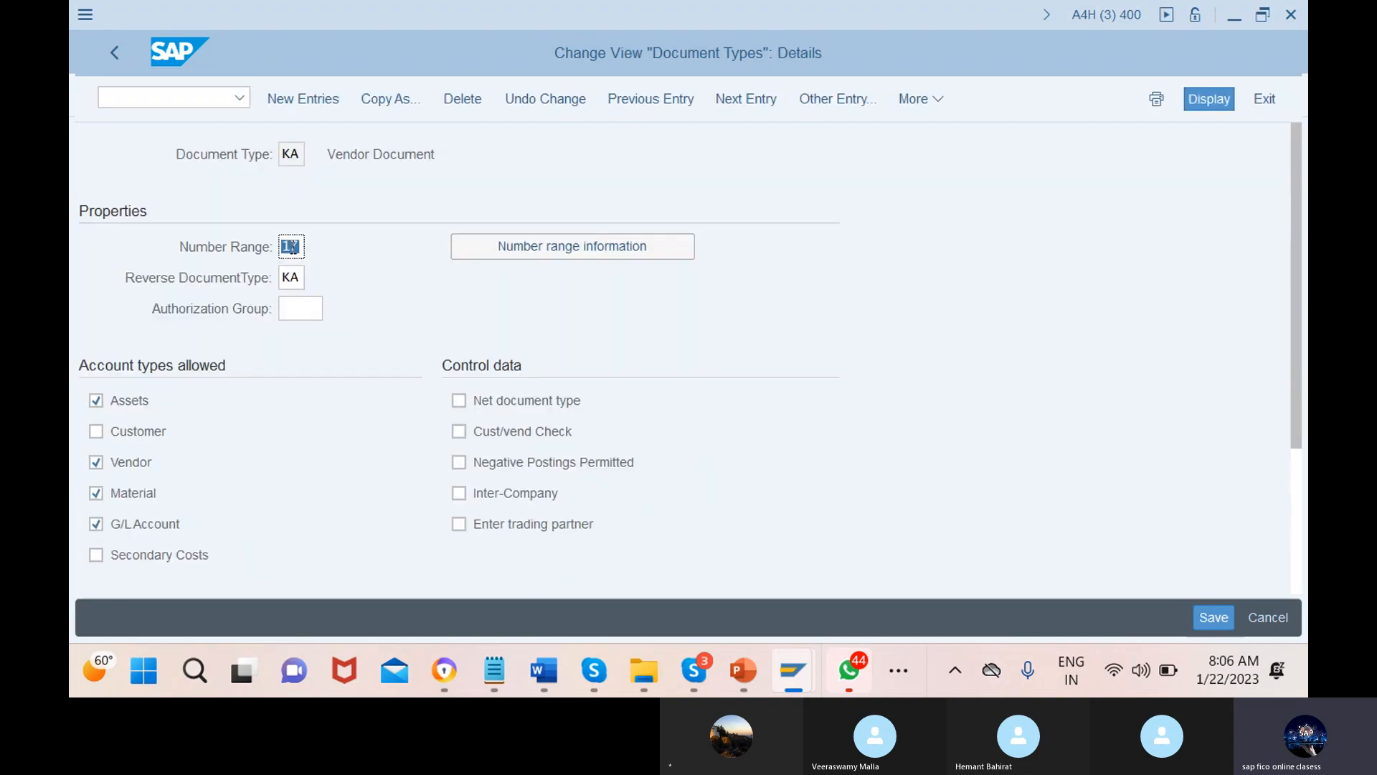
Change KA's reverse document type to AB and save it under the customizing request
click(300, 277)
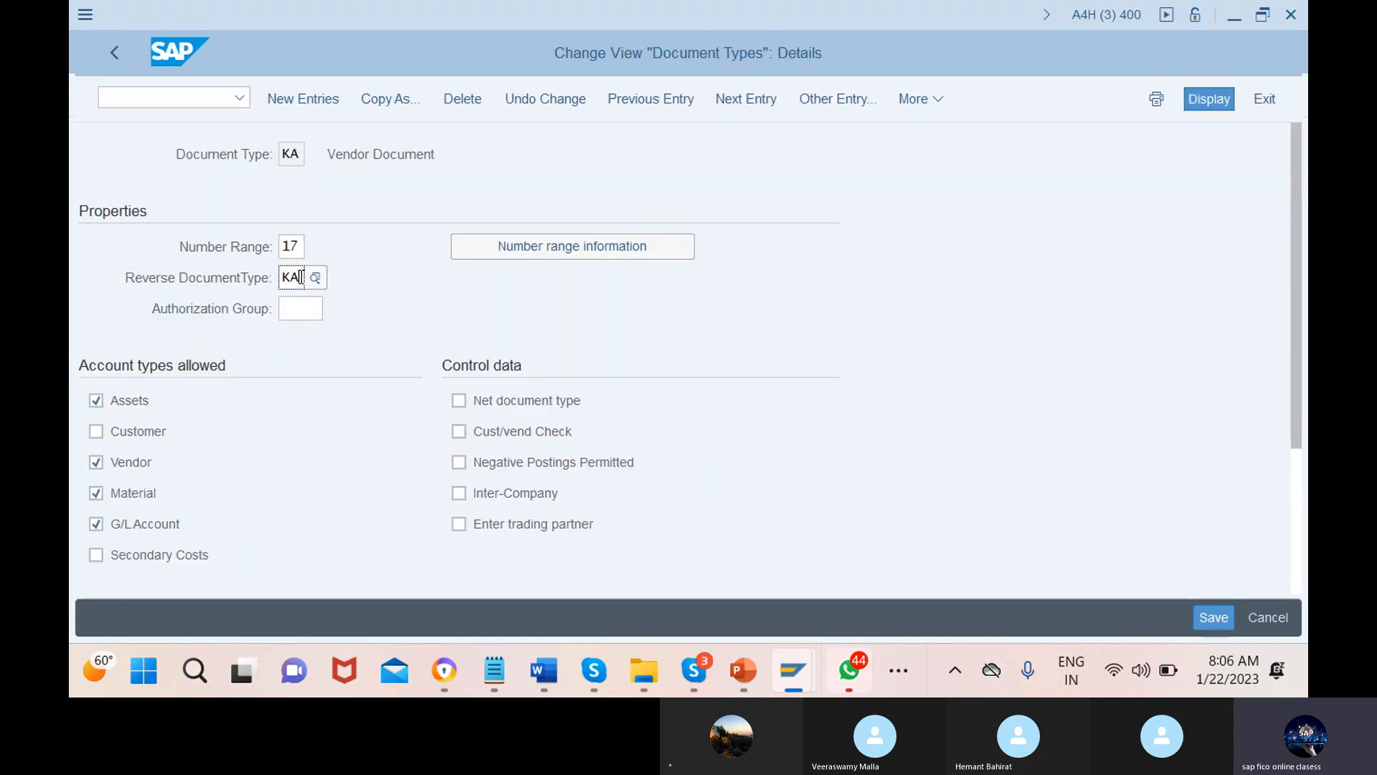
key(BackSpace)
key(BackSpace)
text(ab)
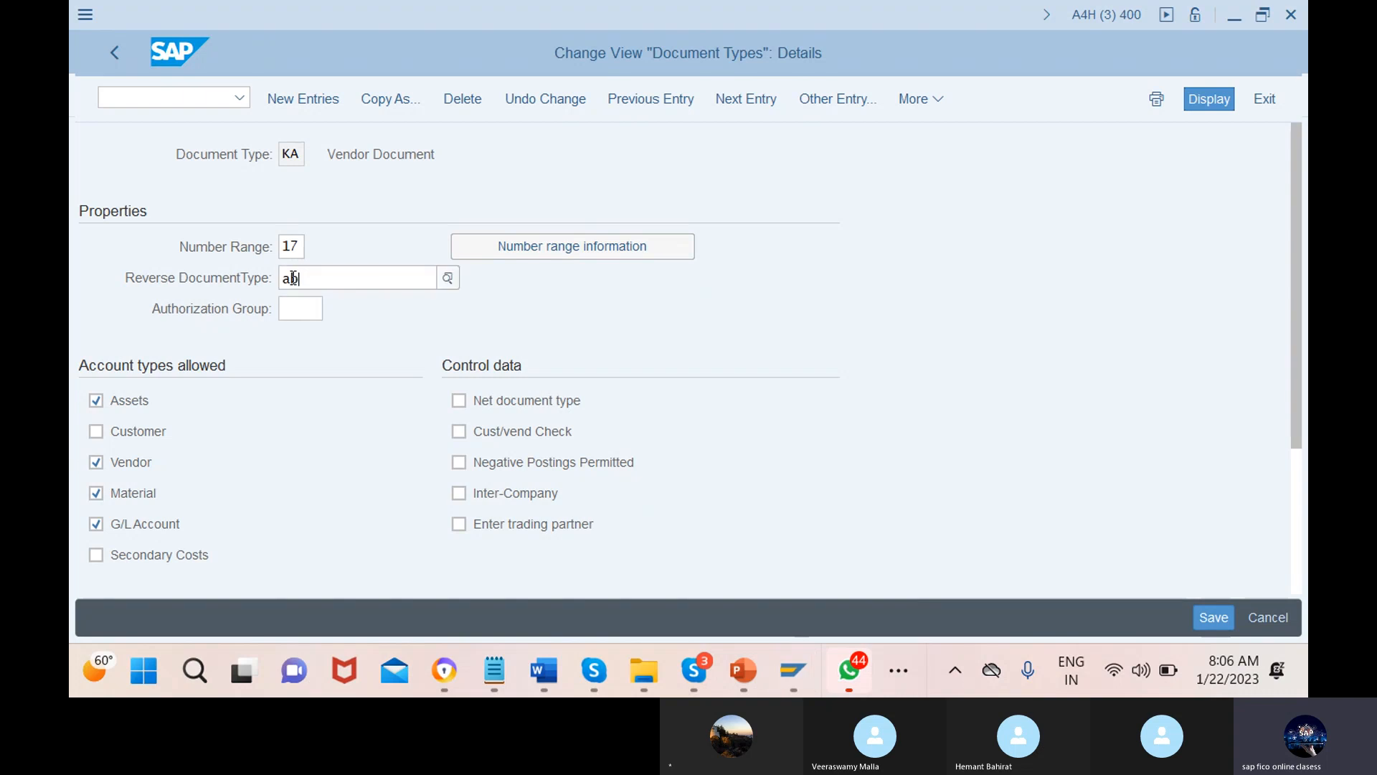
click(313, 373)
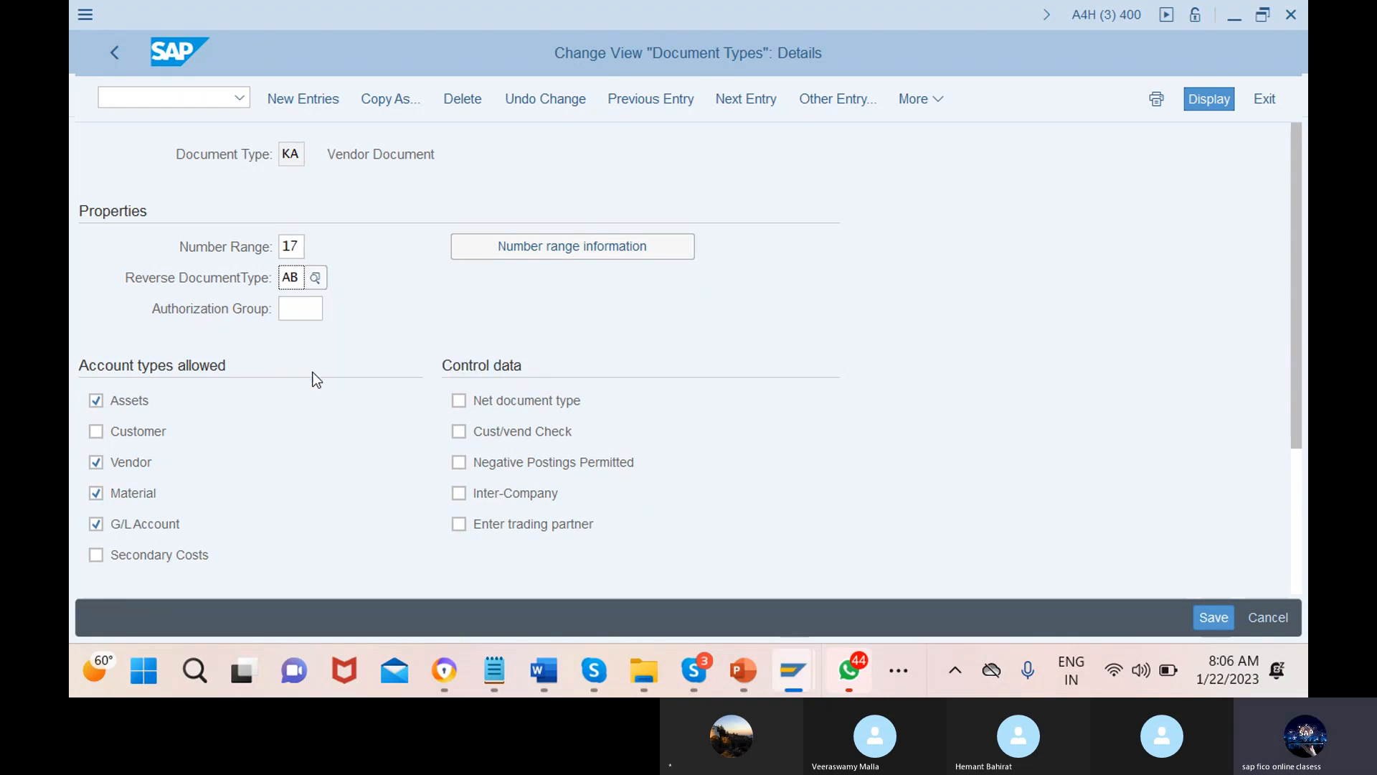
click(1214, 620)
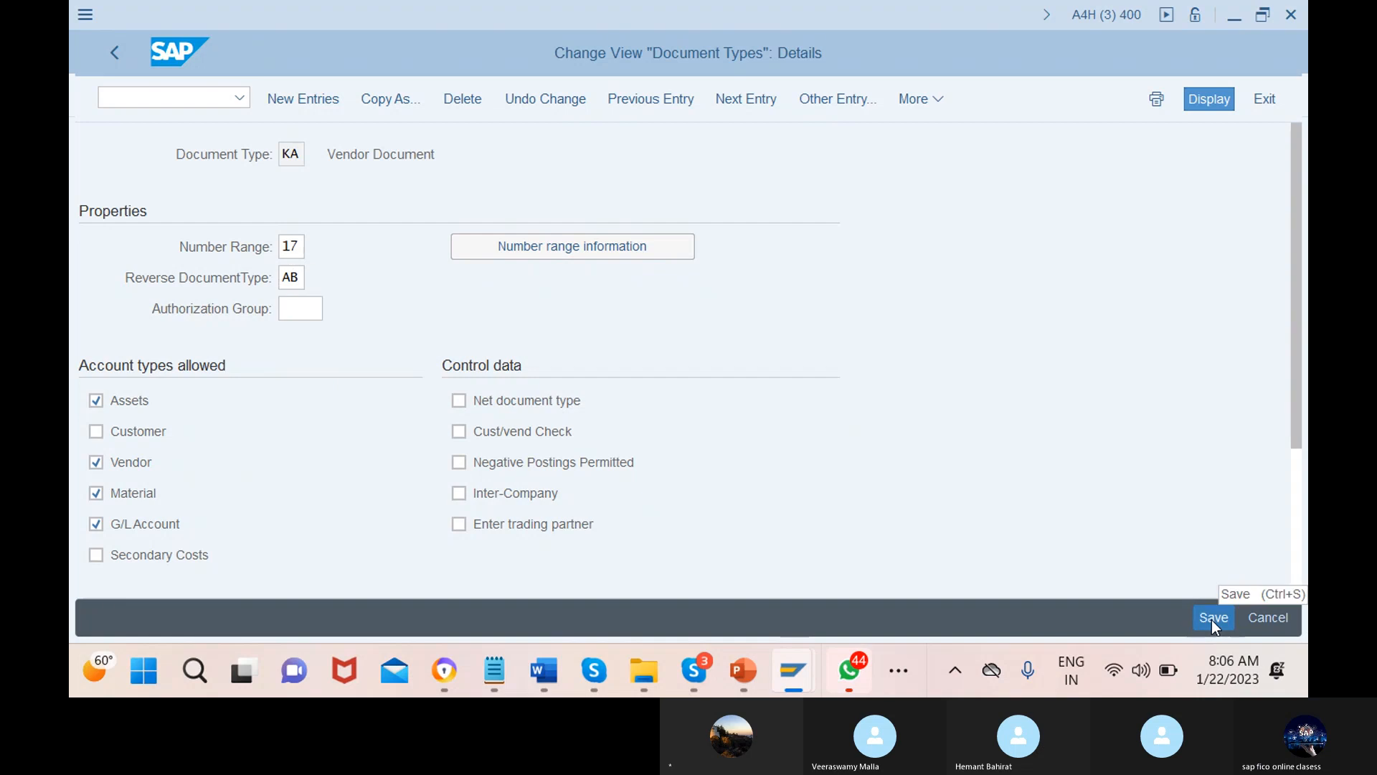
click(473, 444)
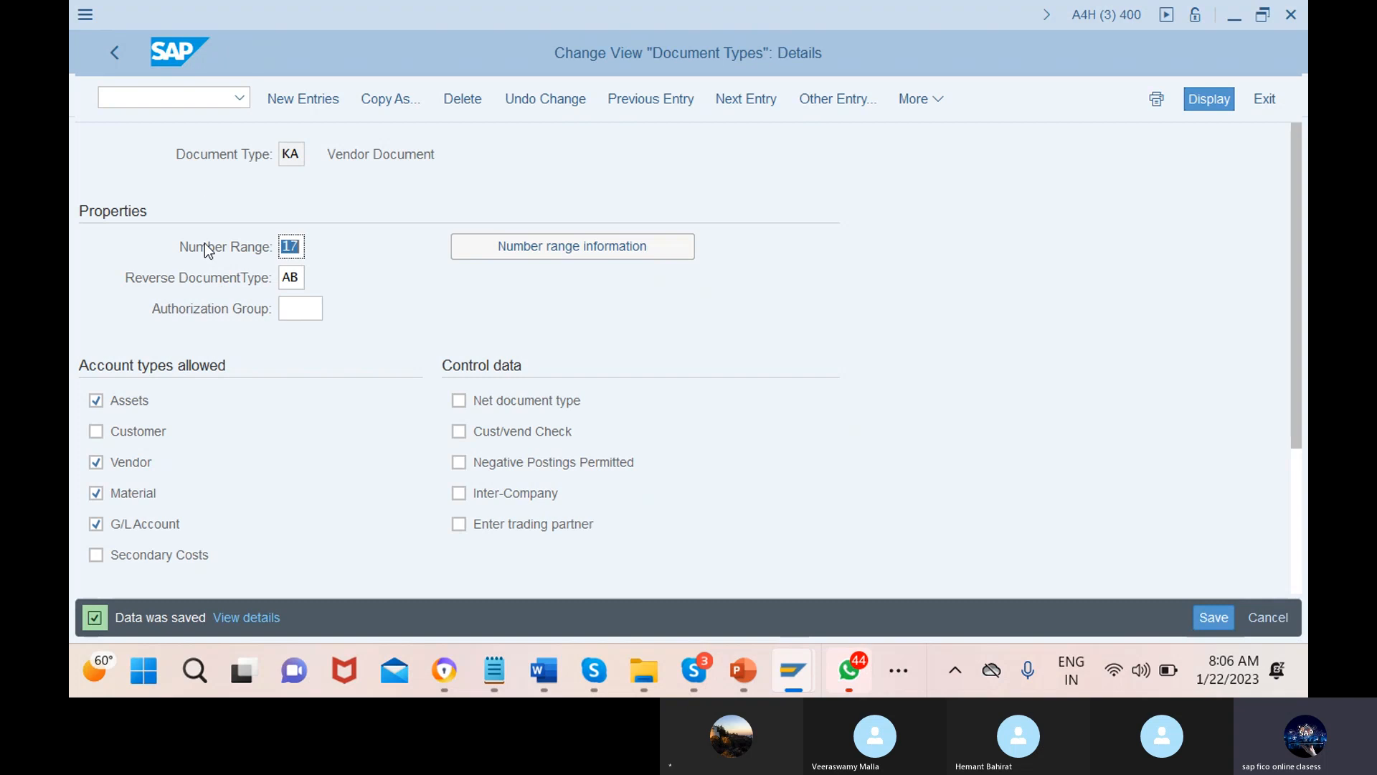
click(115, 53)
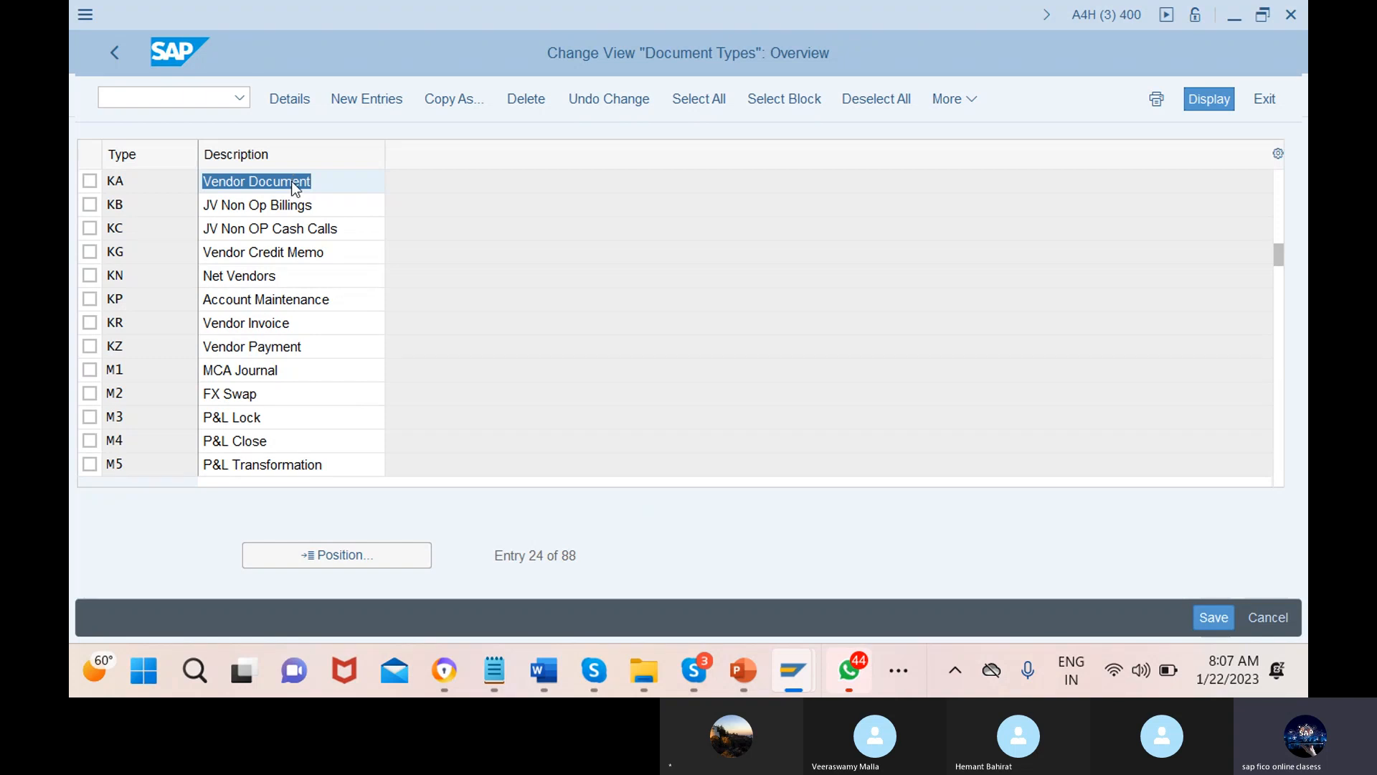
Re-check KA's details, then jump to SA and review SA G/L Account Document (number range 01, reversal AB)
double_click(294, 188)
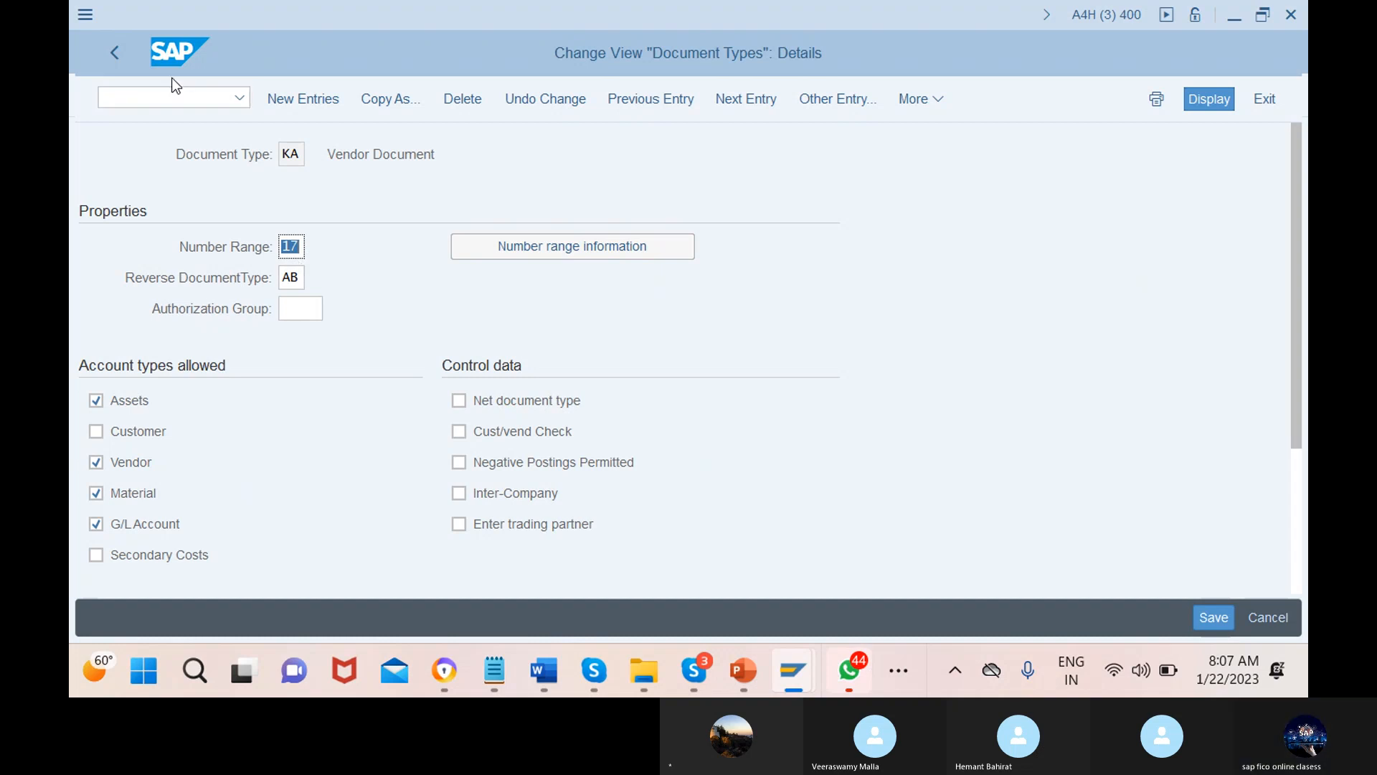
key(F3)
click(337, 555)
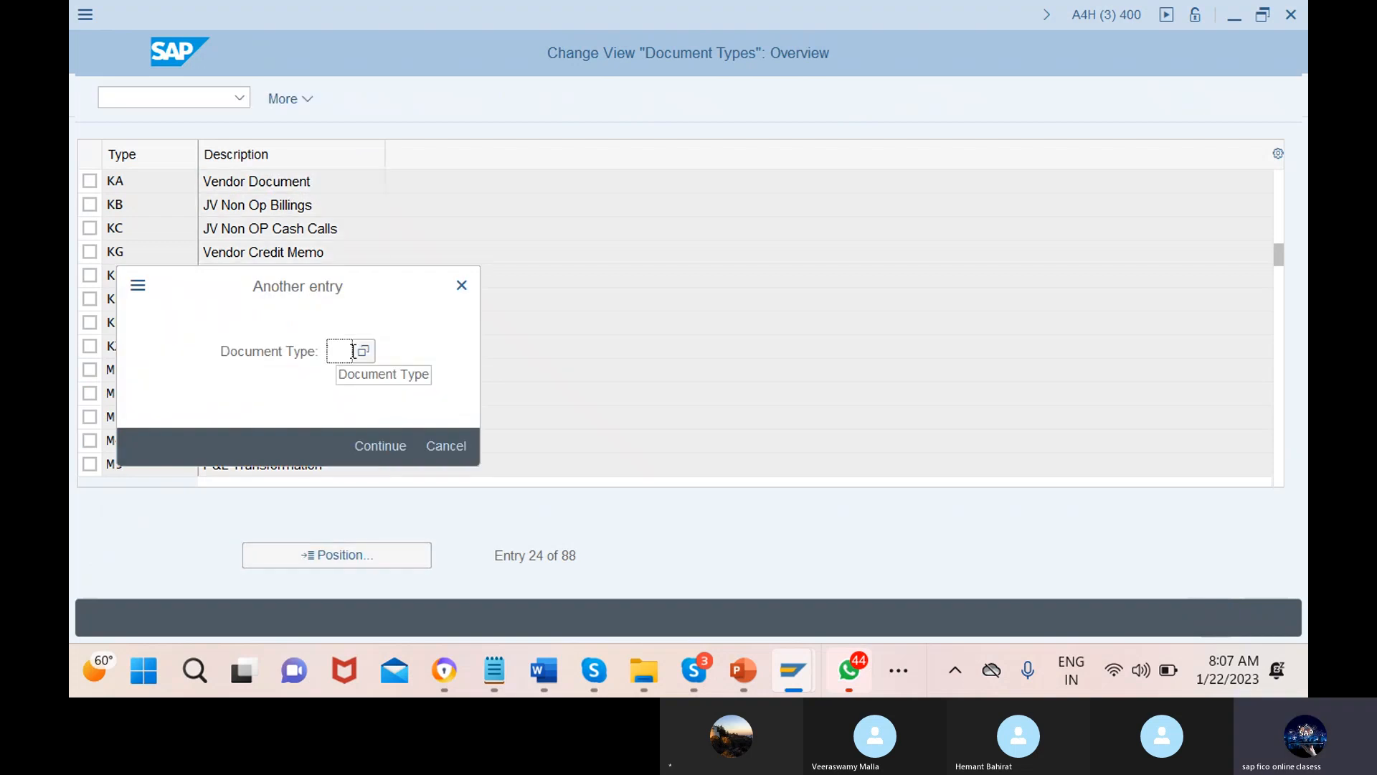
text(sa)
click(460, 393)
click(380, 446)
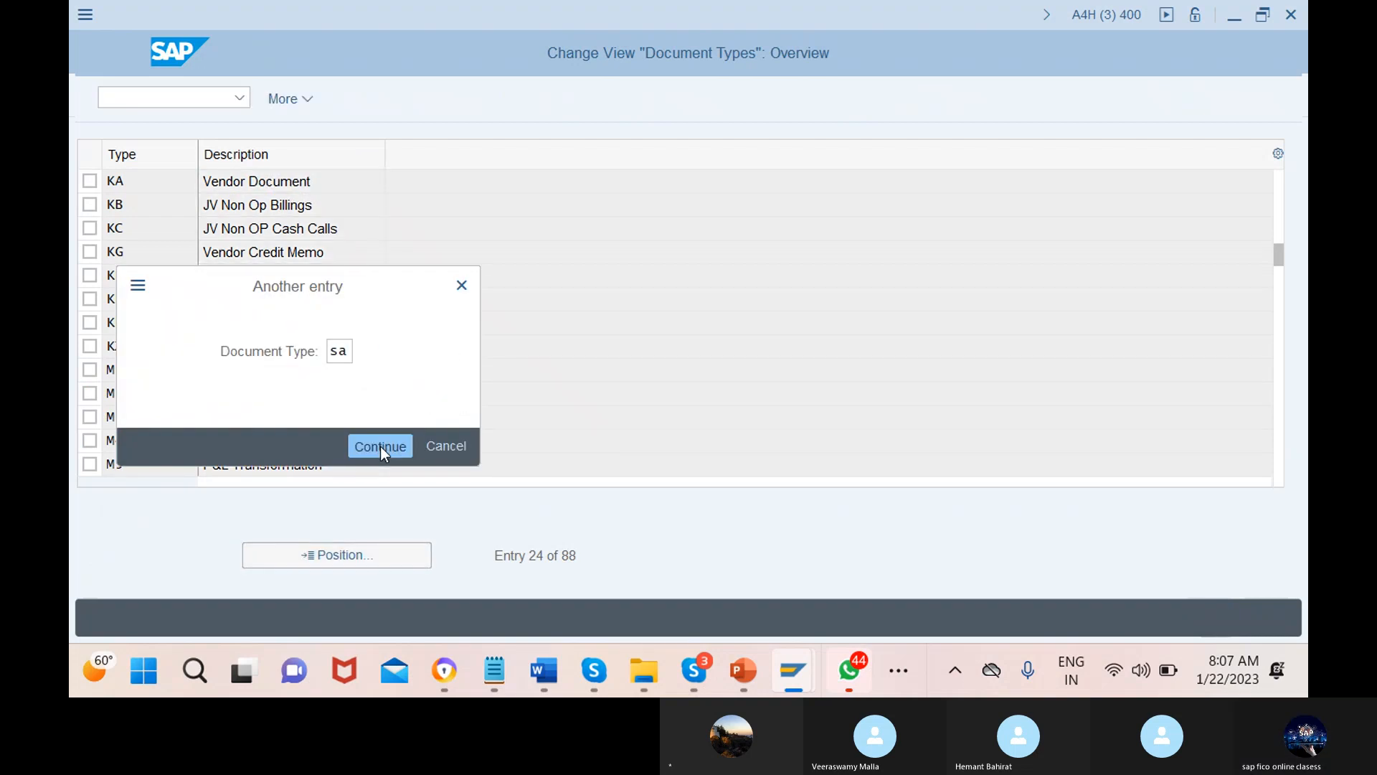
double_click(294, 188)
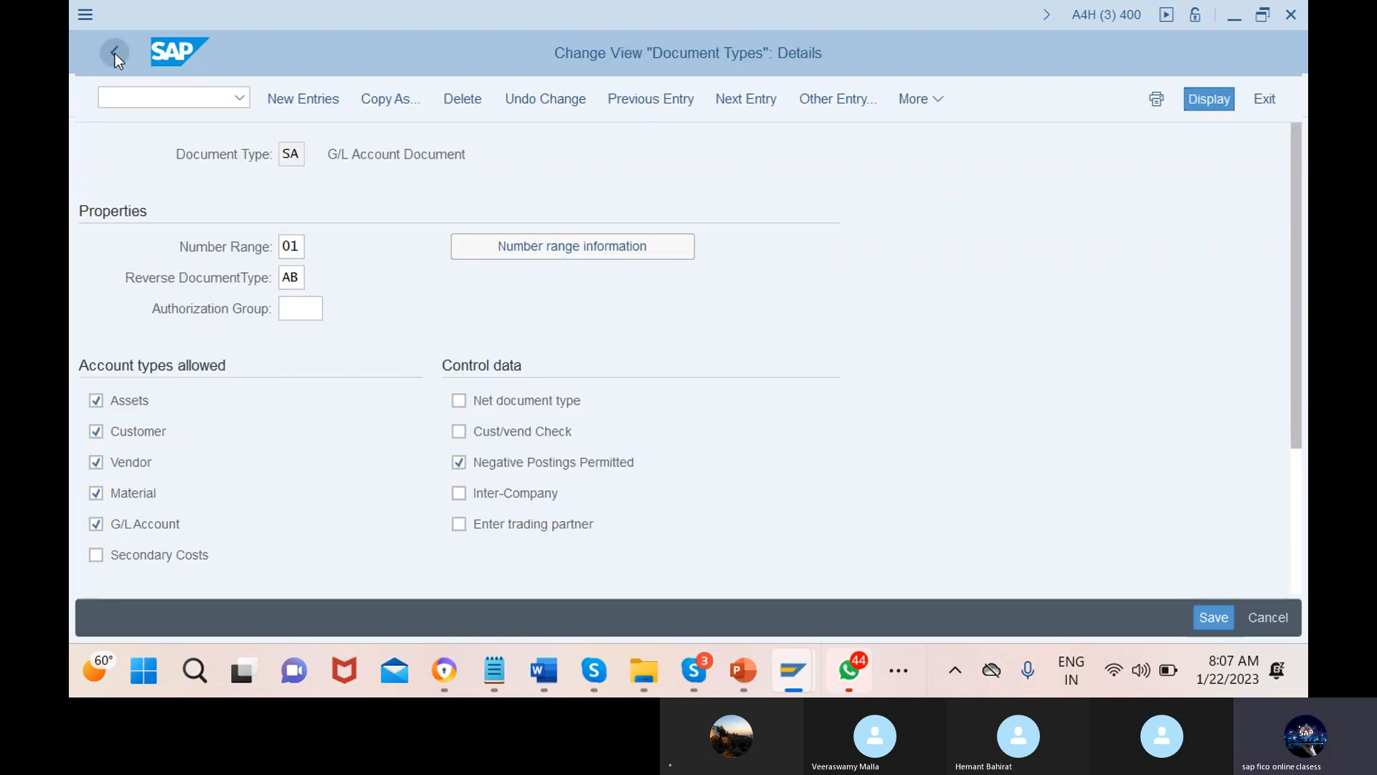
click(115, 53)
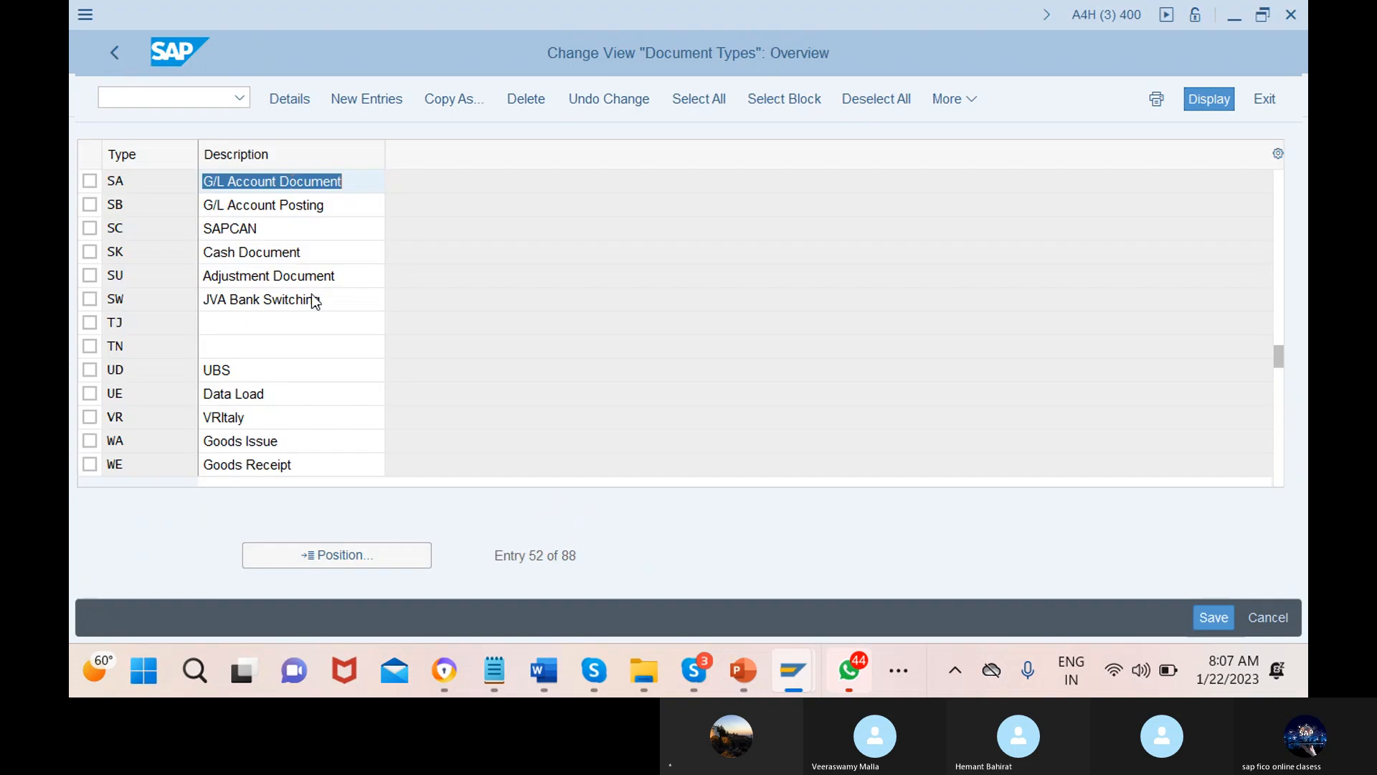
click(337, 555)
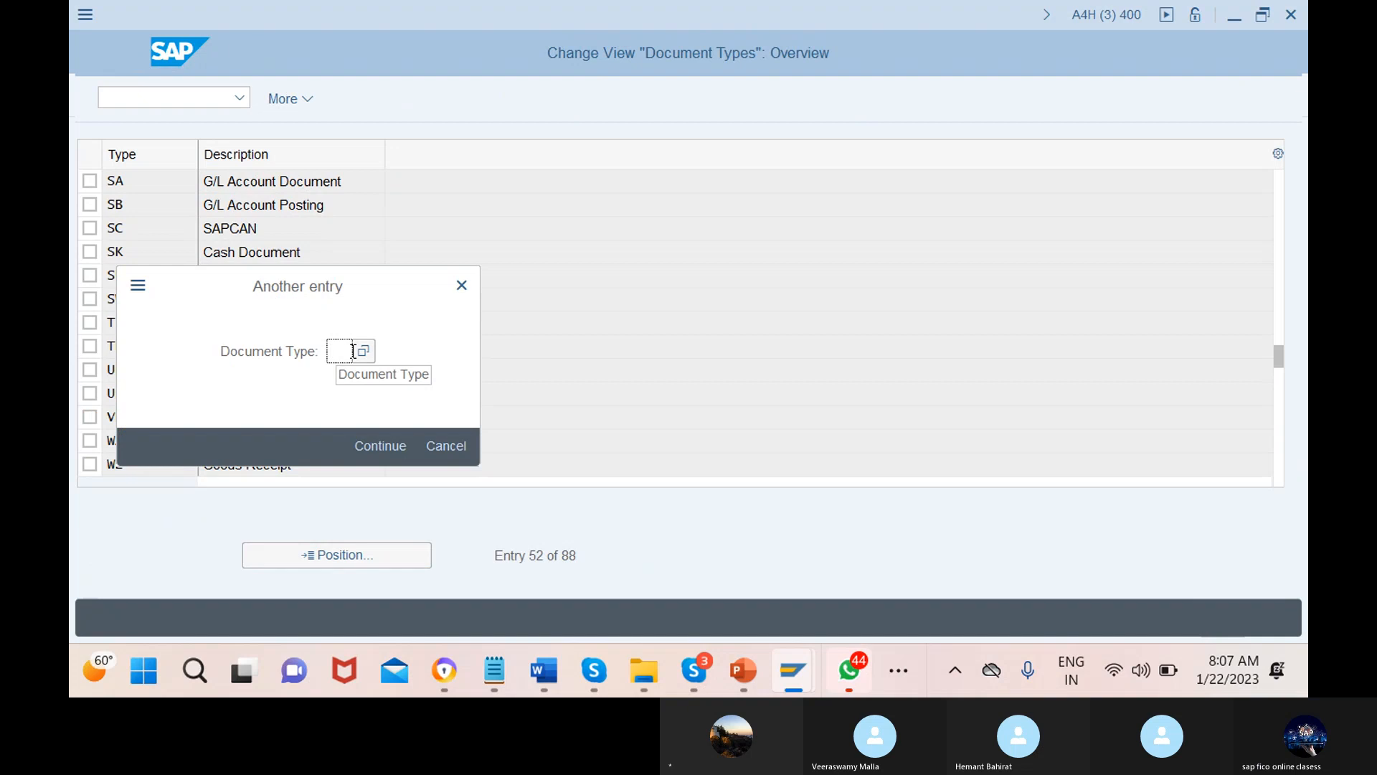
Jump to DZ, view the DZ Customer Payment details, and switch to the PowerPoint slide show
text(z)
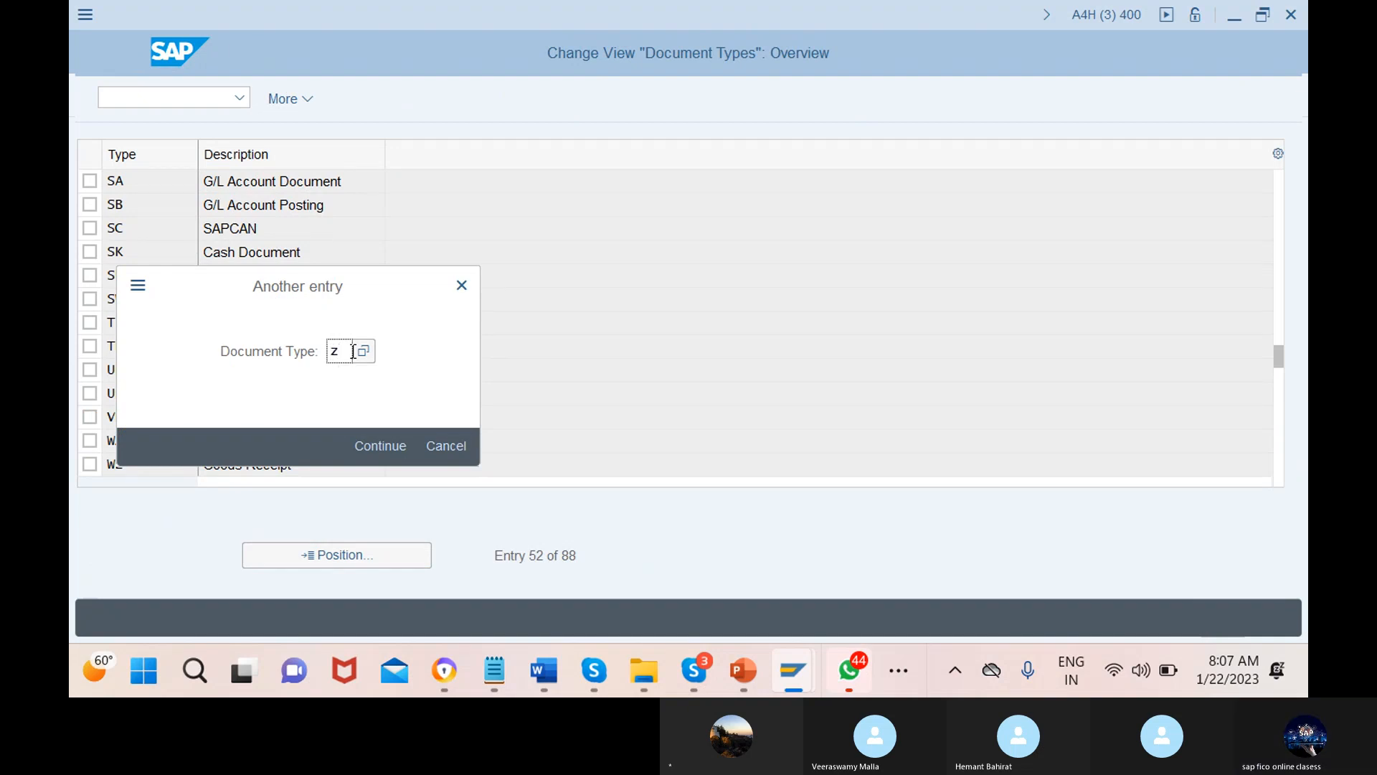
key(BackSpace)
text(dz)
click(382, 446)
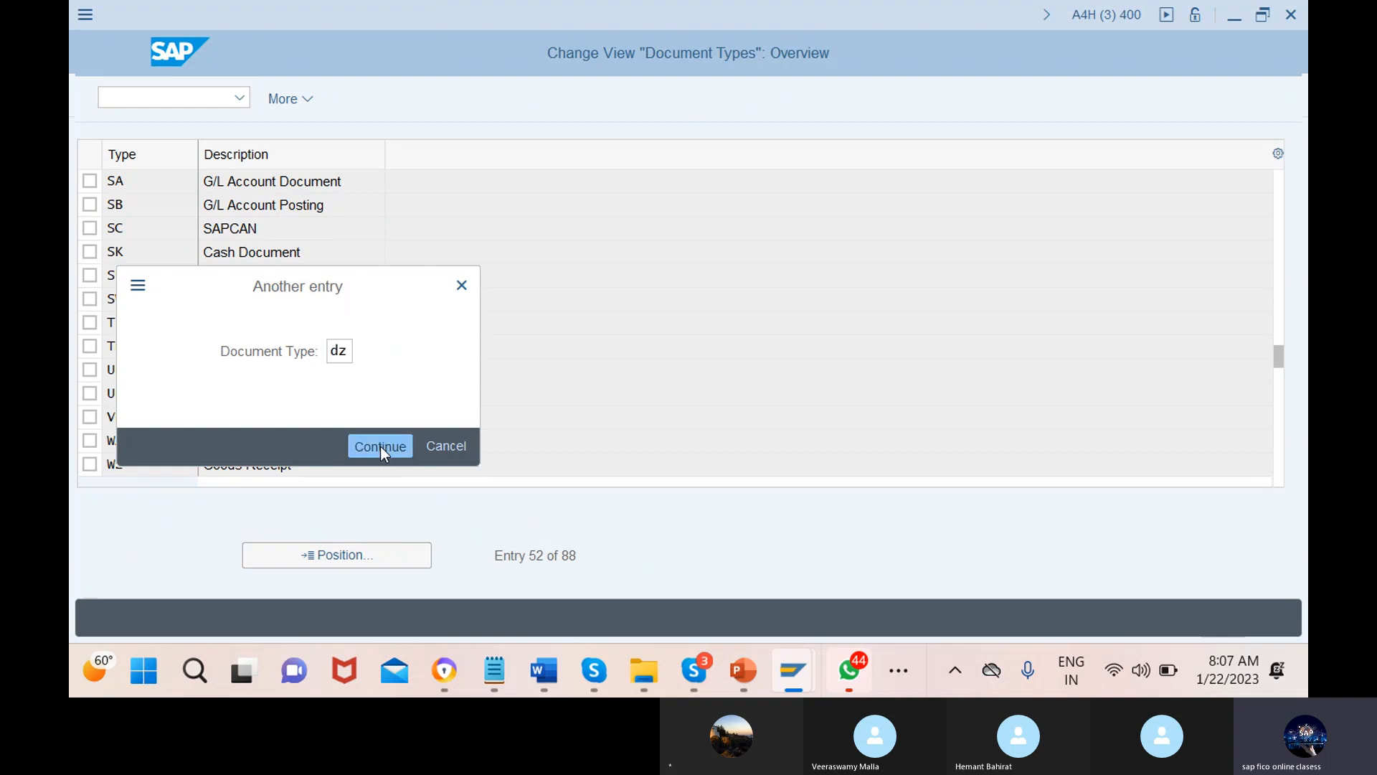
double_click(293, 181)
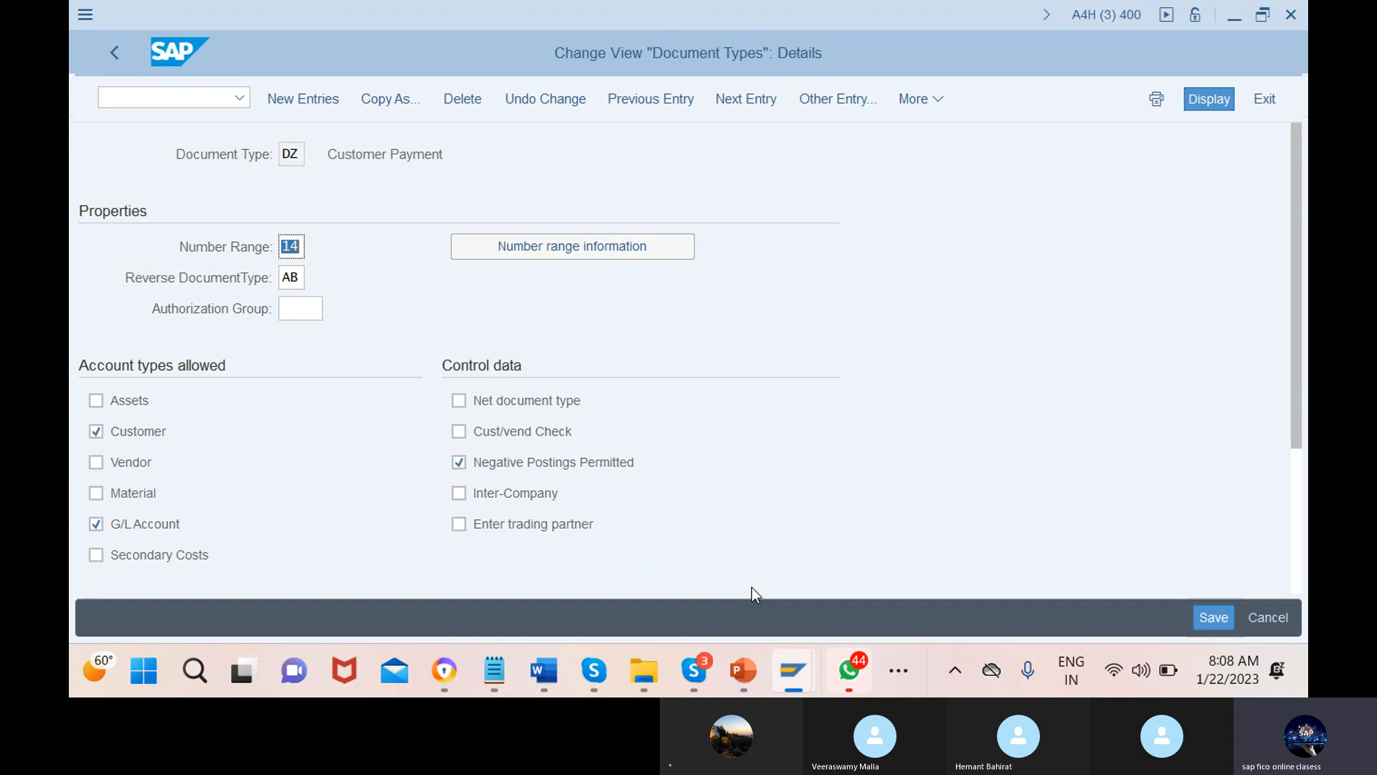
key(alt+Tab)
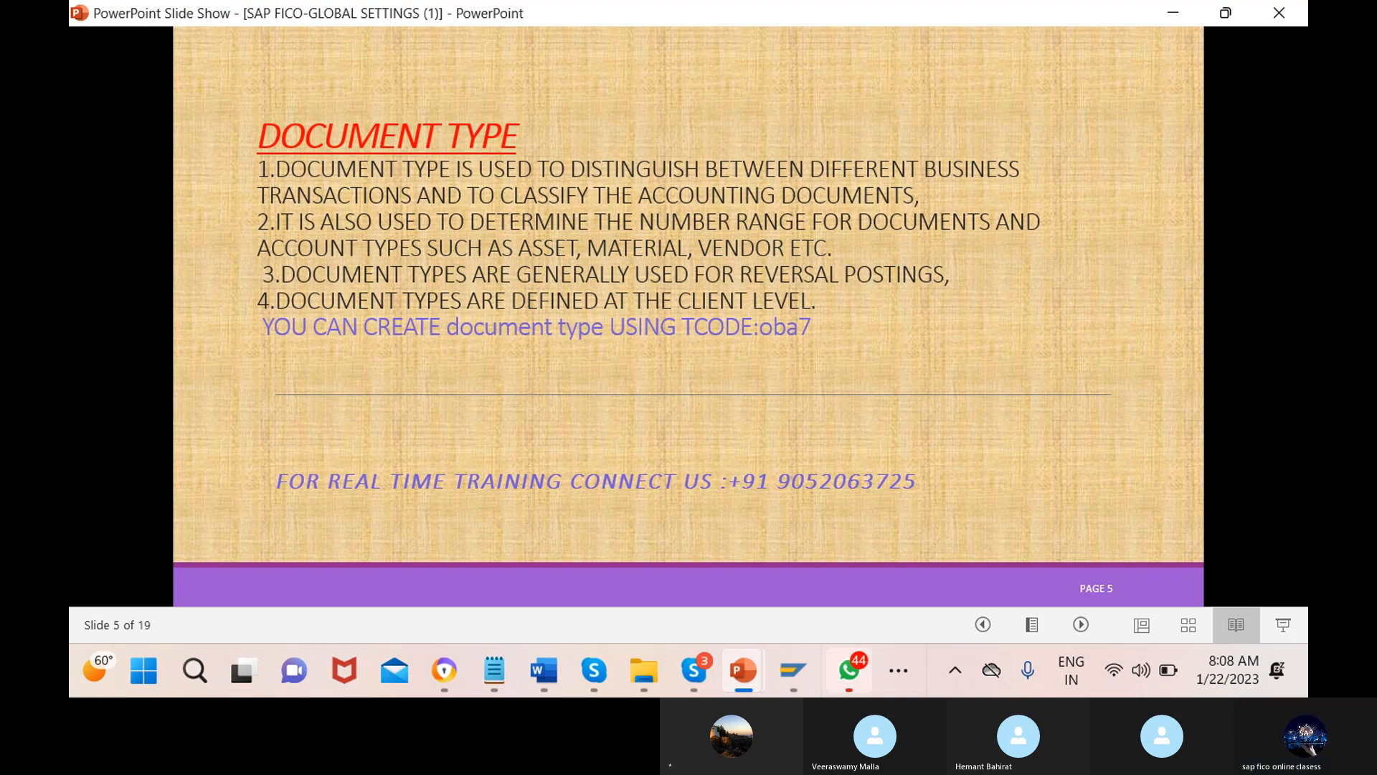
Return to the SAP window showing DZ Customer Payment details (number range 14, reversal AB)
mouse_move(780, 690)
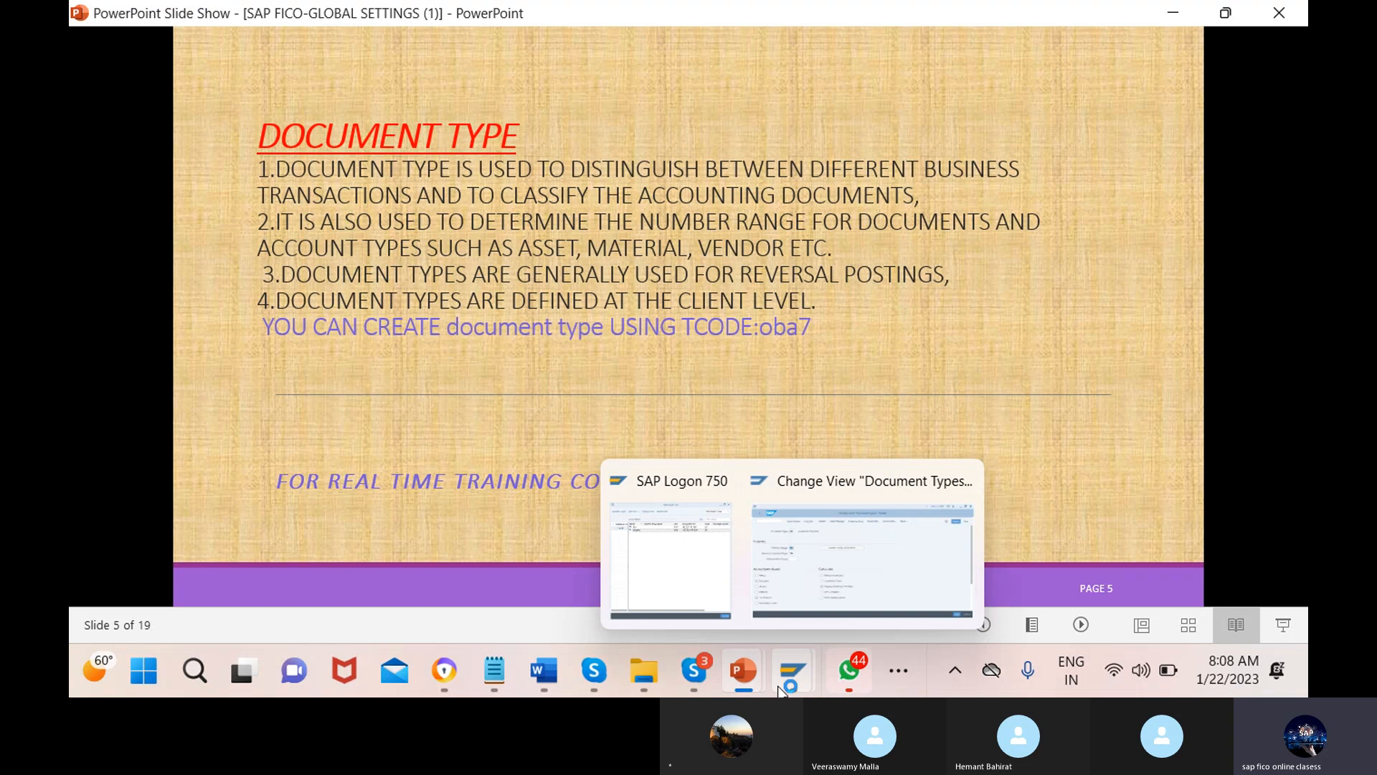
click(861, 559)
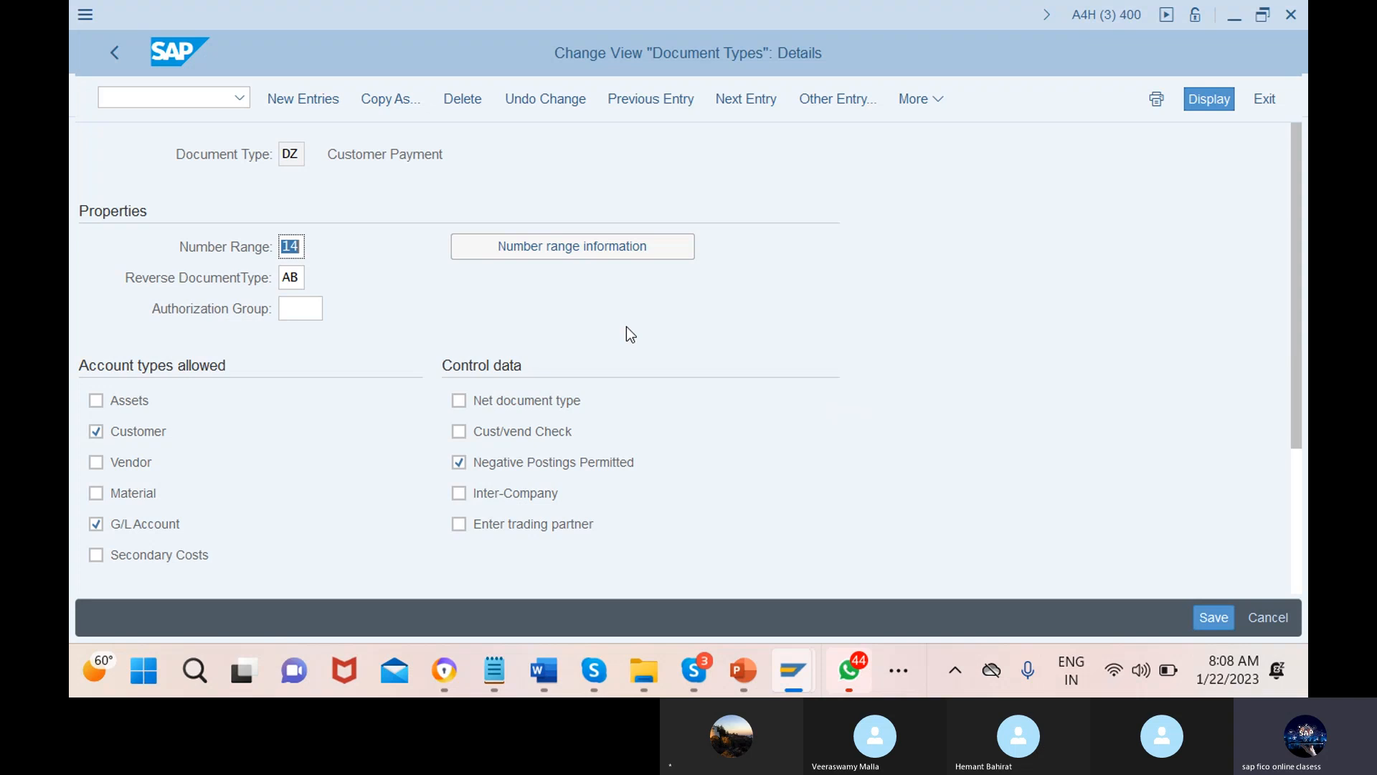
Open the RF_BELEG number range intervals for company code 12MN in edit mode
click(573, 246)
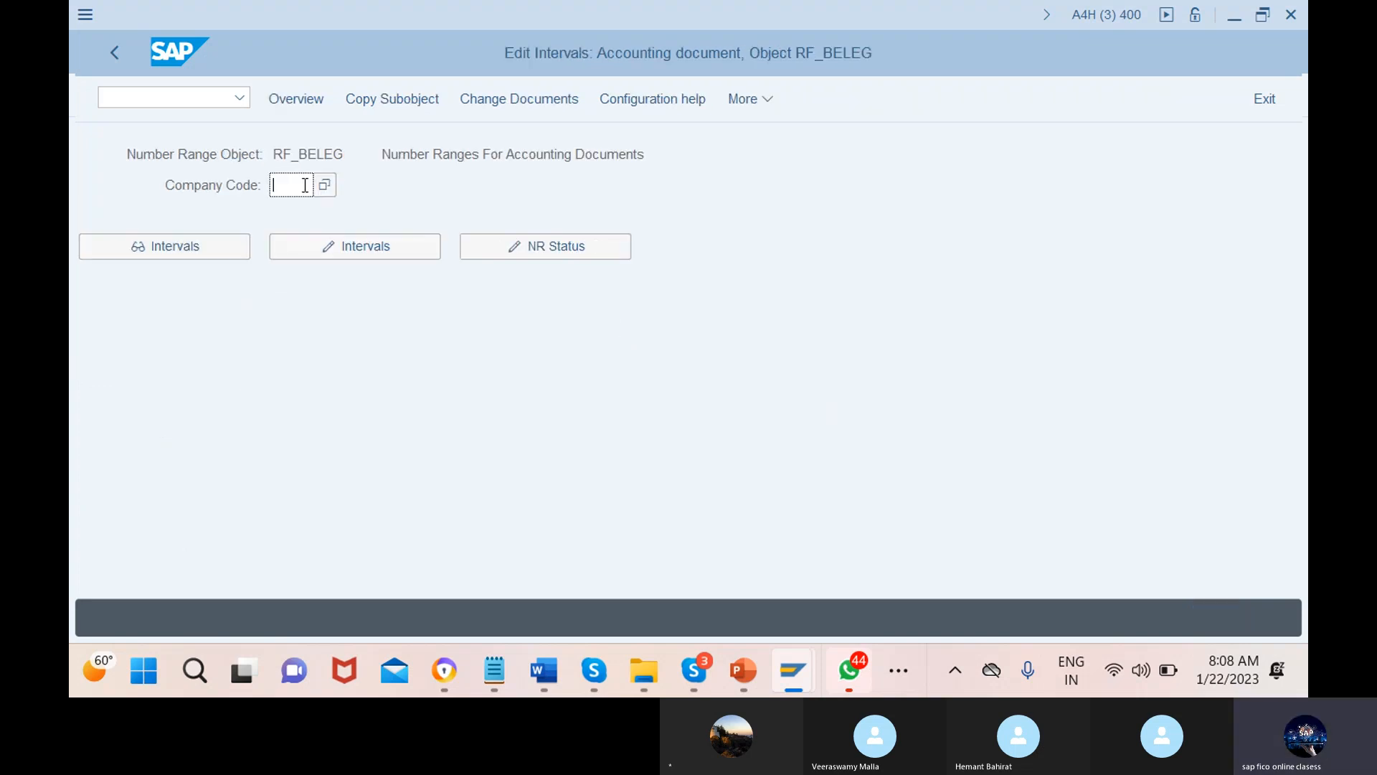
text(12mn)
key(Return)
click(355, 247)
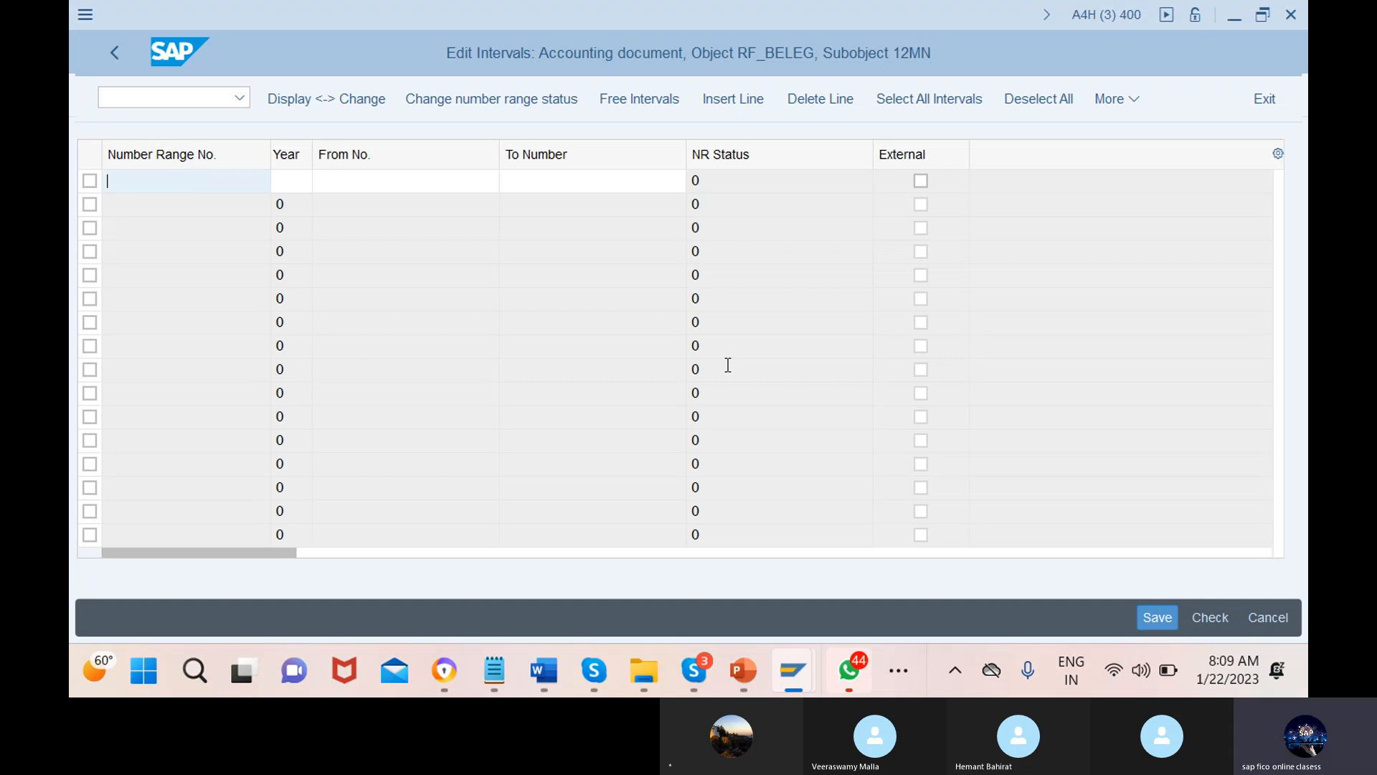
Enter interval 01 for year 2013 numbering 1 to 100, save it, and acknowledge the transport note
text(01)
click(293, 182)
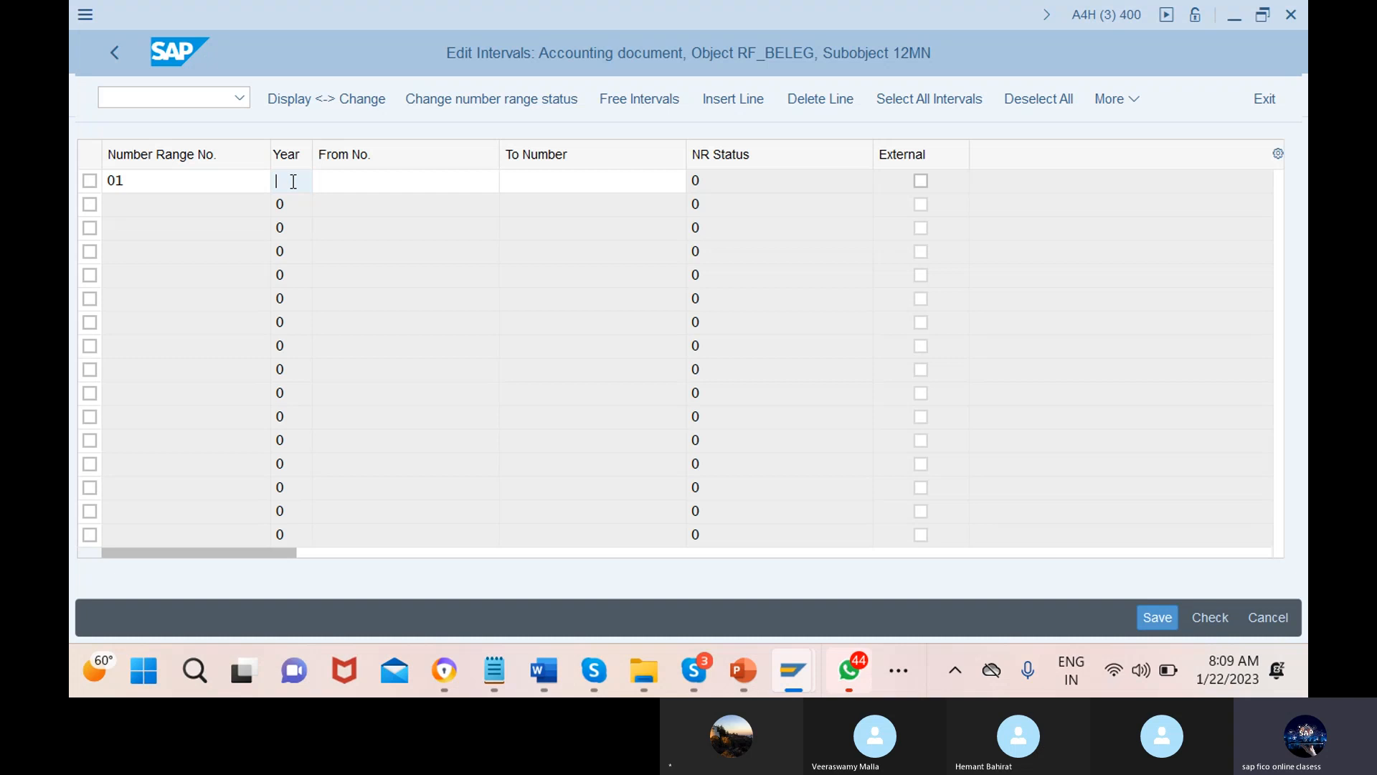
text(20)
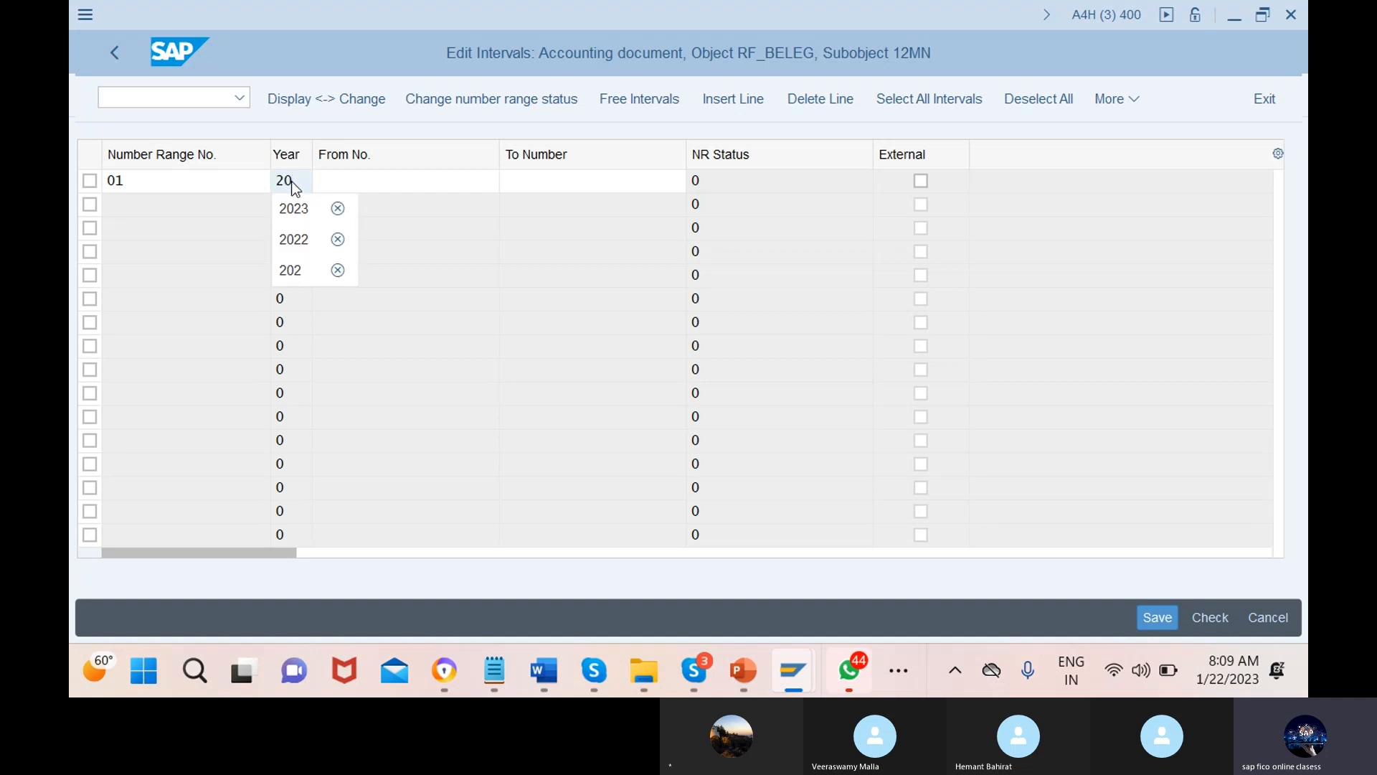
text(13)
click(407, 181)
text(1)
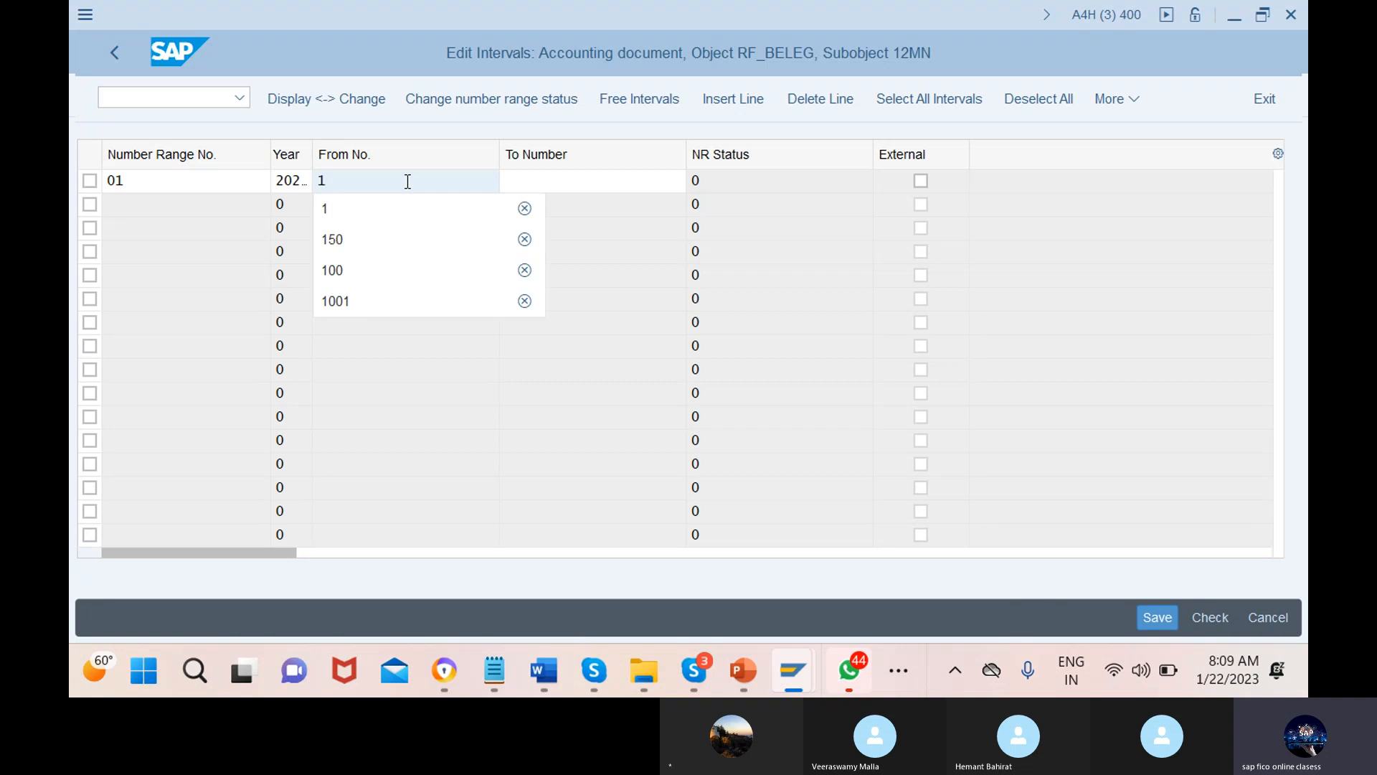
click(595, 182)
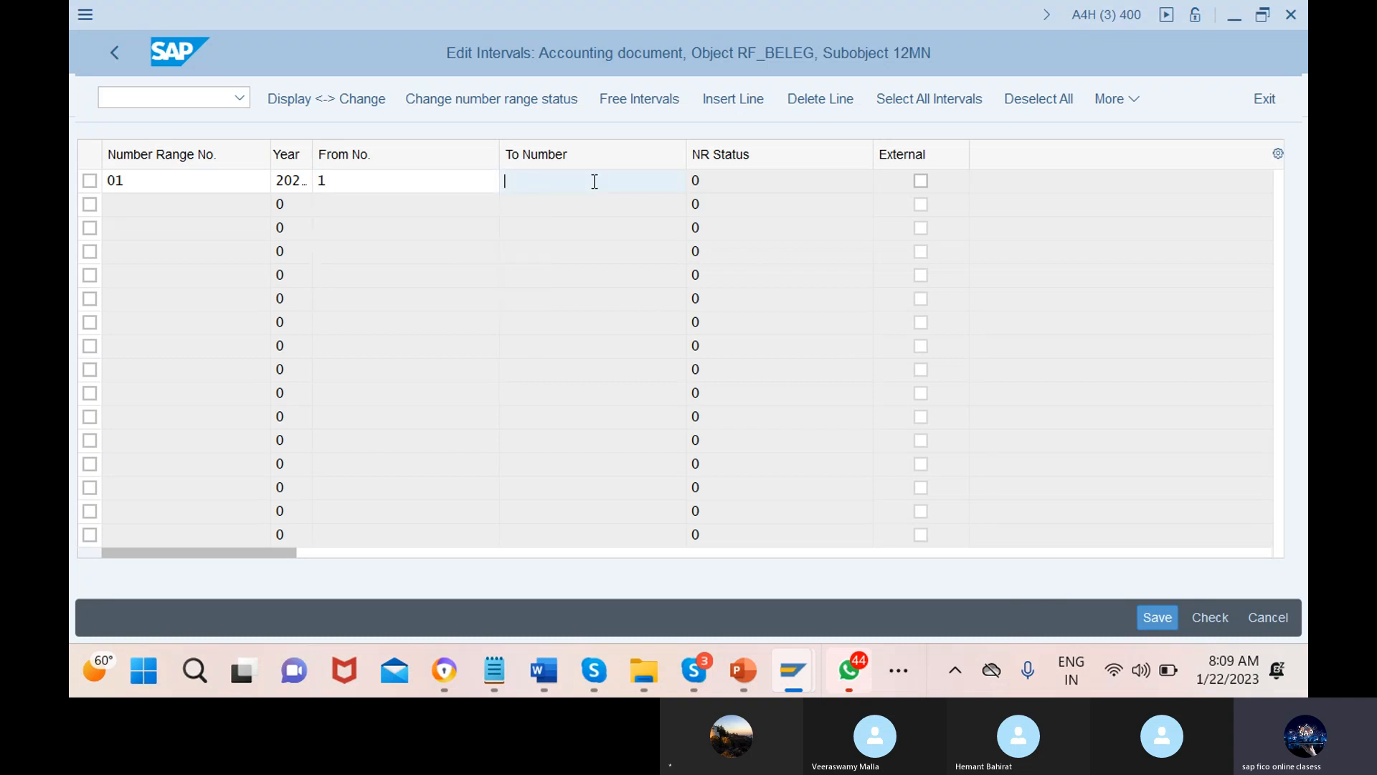
text(100)
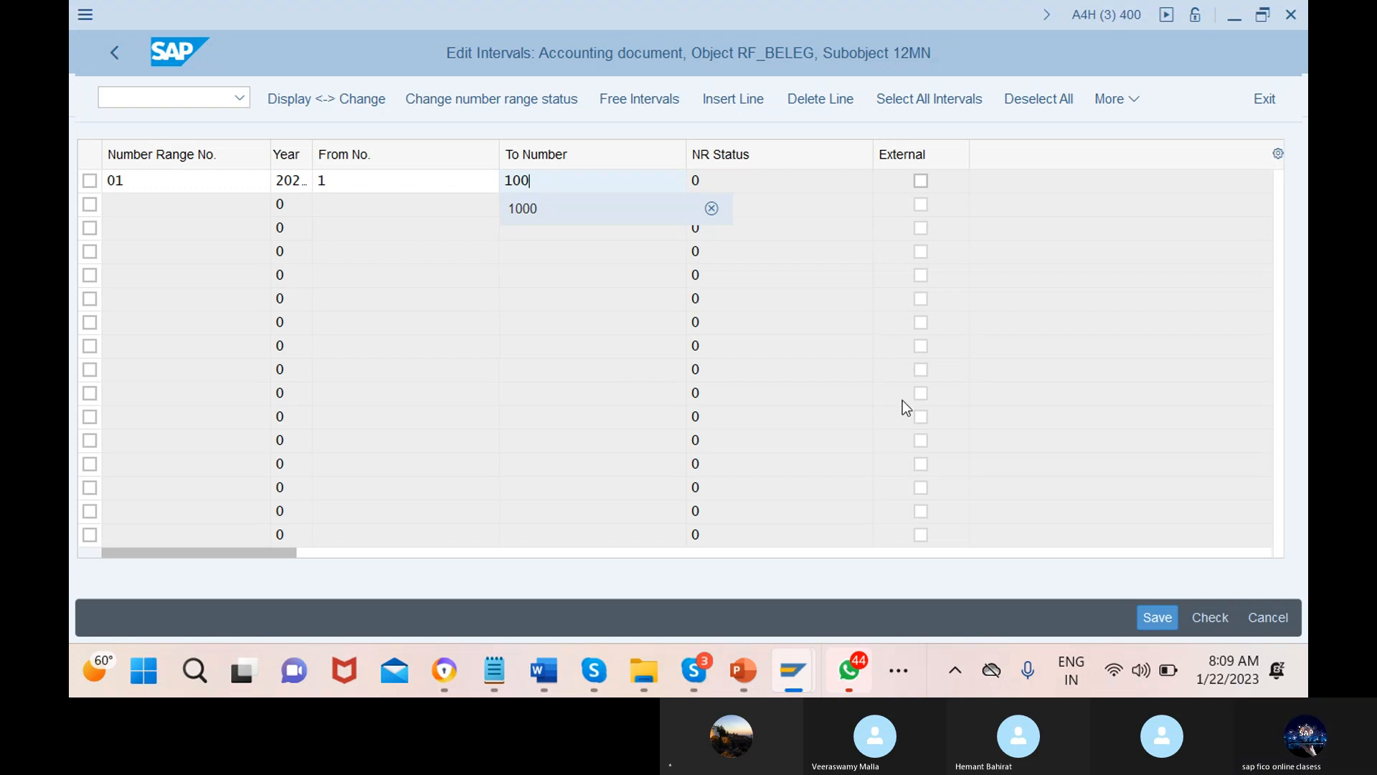
click(1152, 618)
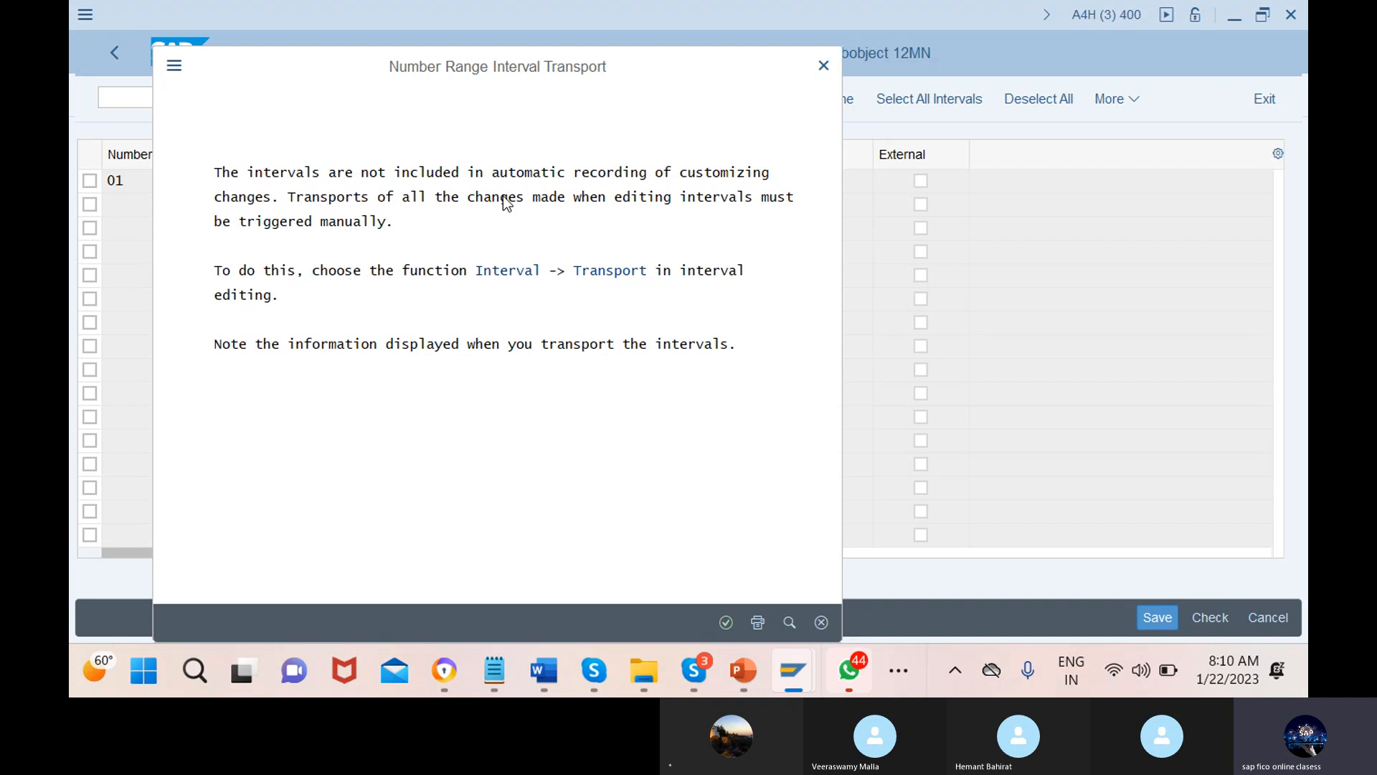
click(726, 621)
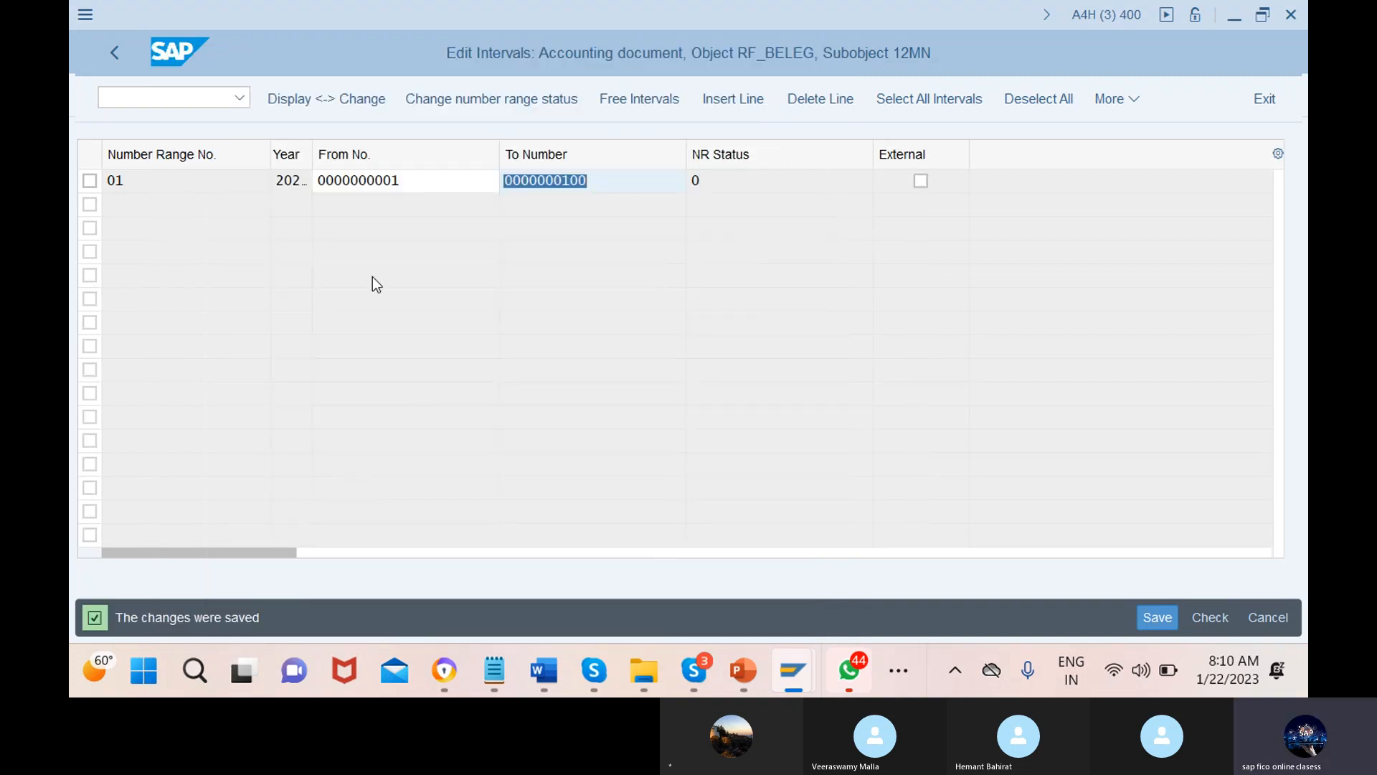
Display the saved 12MN intervals to confirm interval 01 (1–100), then return to the start screen
click(115, 53)
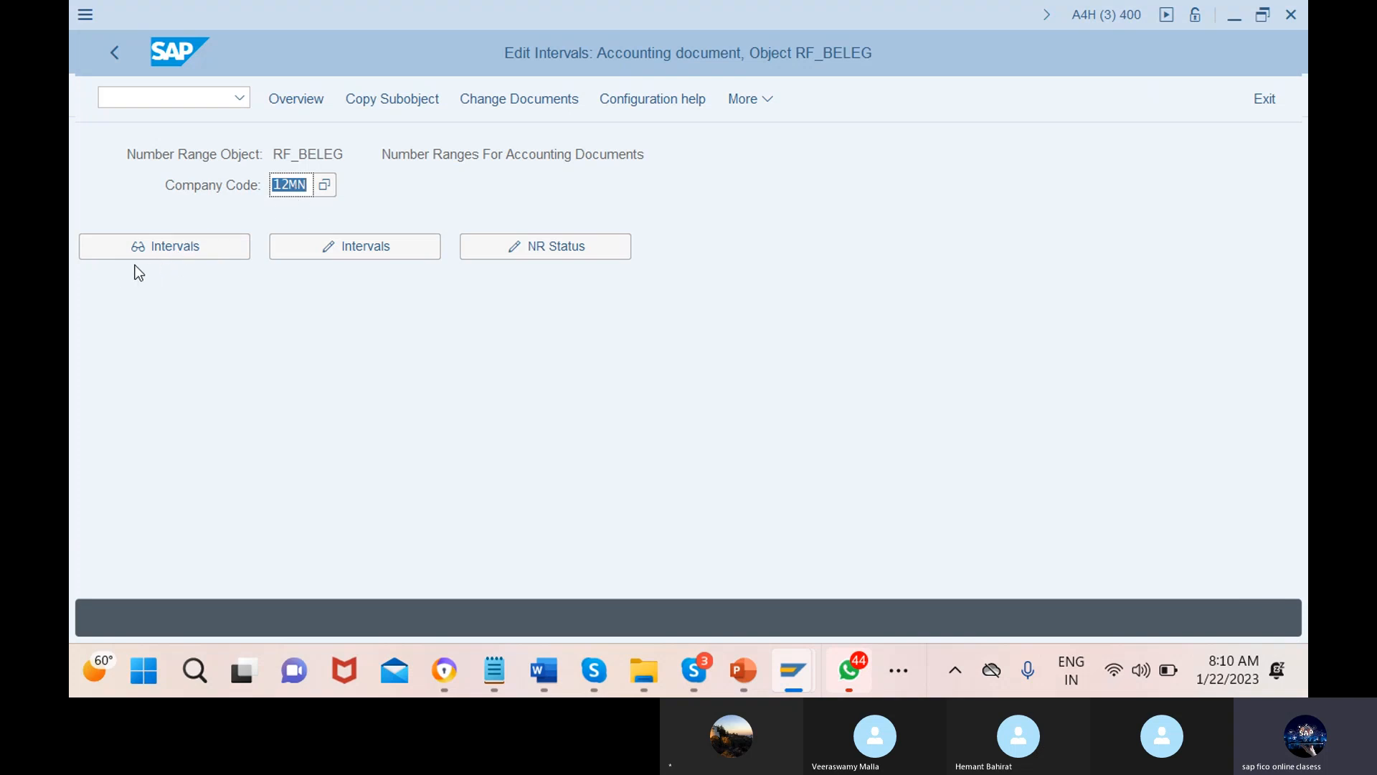
click(168, 251)
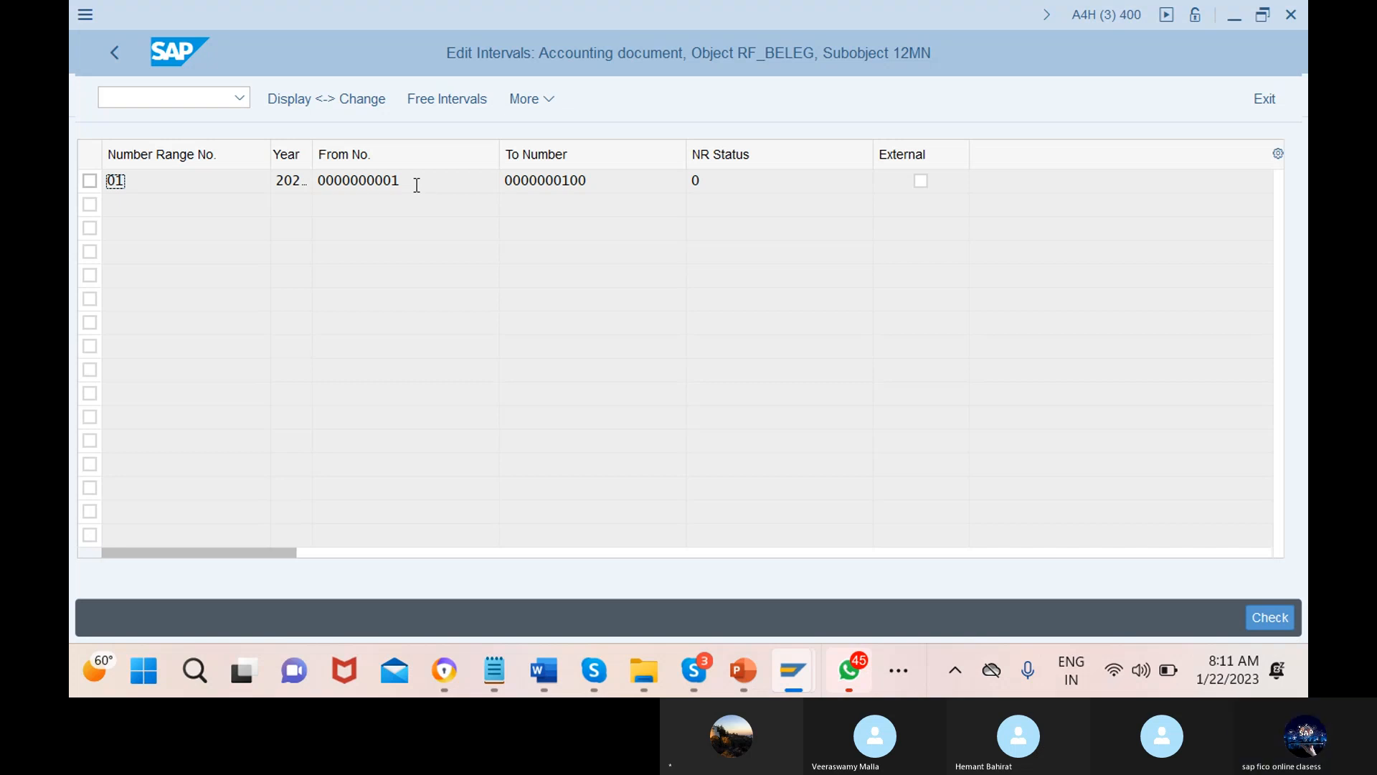
click(115, 53)
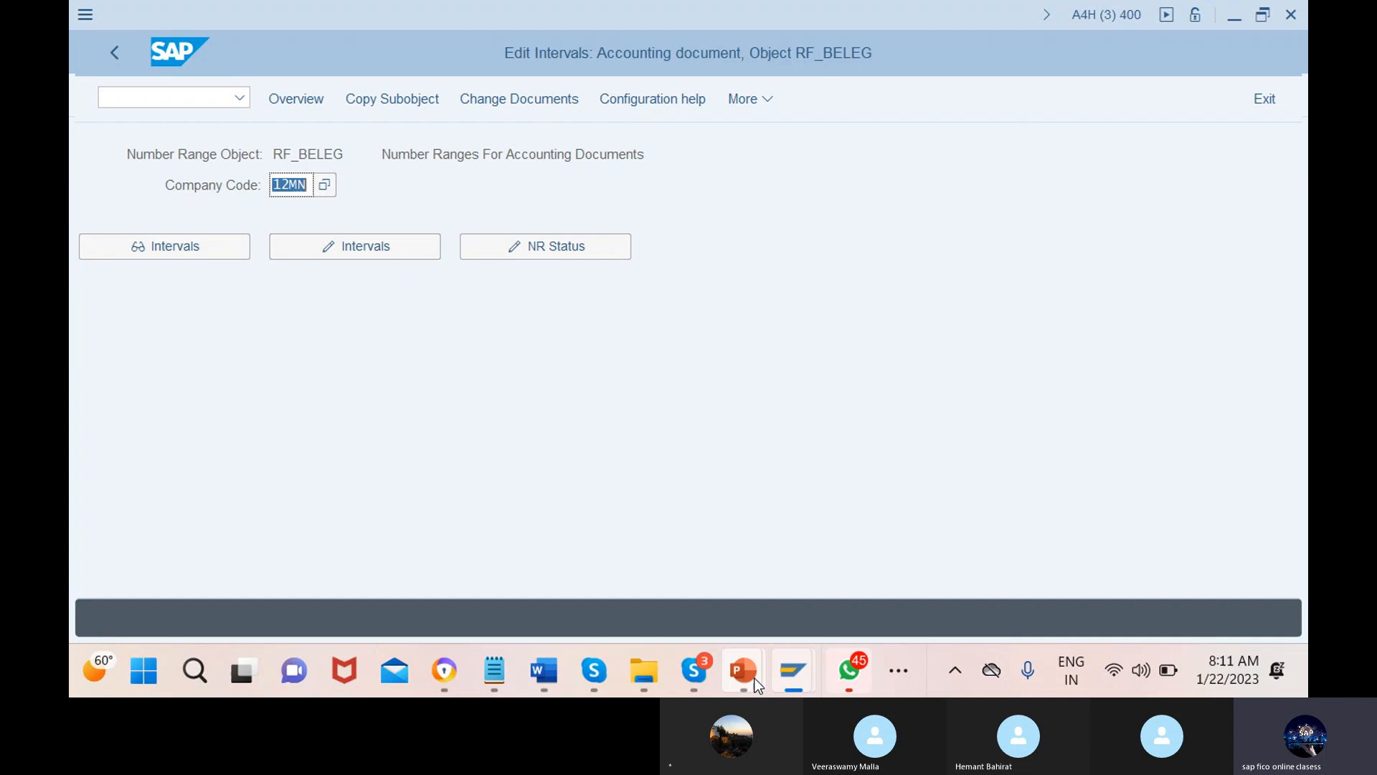
Return to the PowerPoint slide show and advance to slide 7 on tolerance groups (TCODE OBA4)
mouse_move(746, 684)
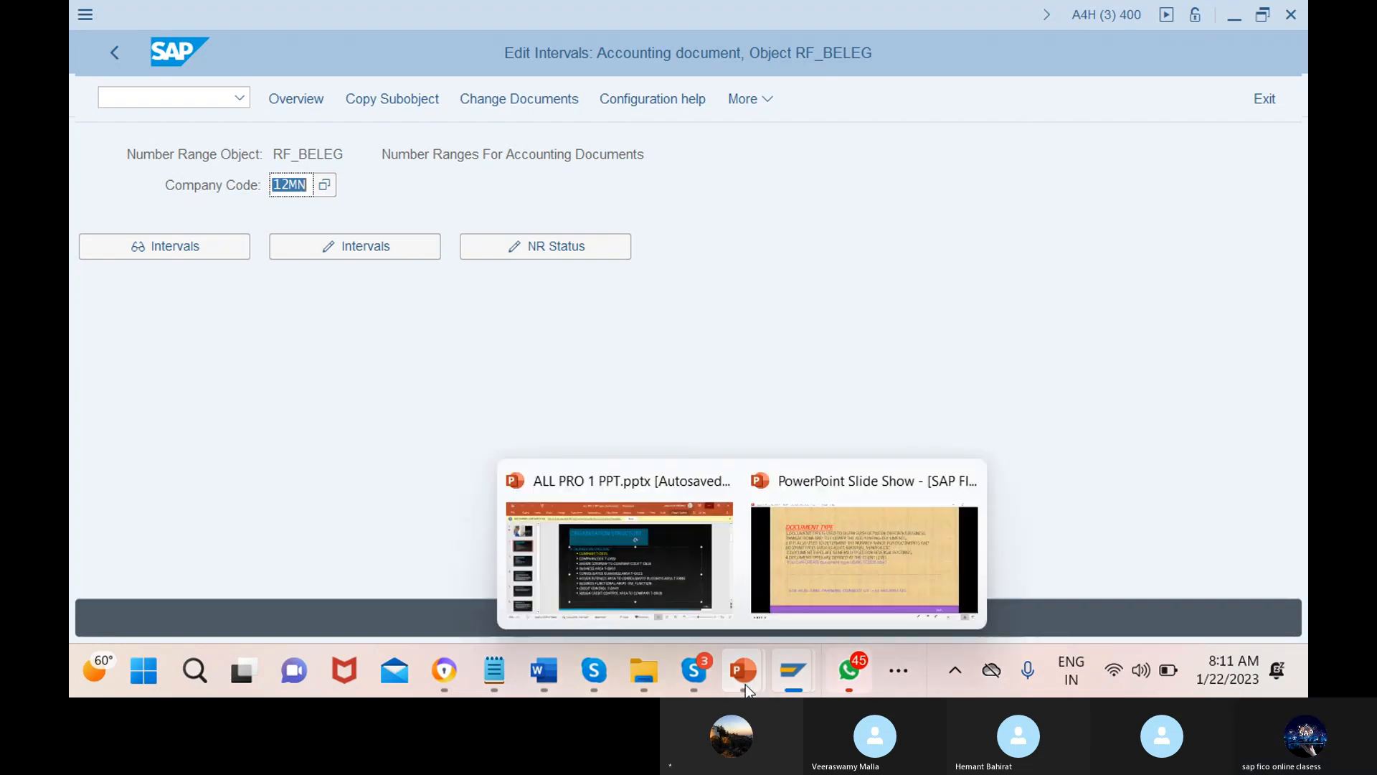
click(864, 559)
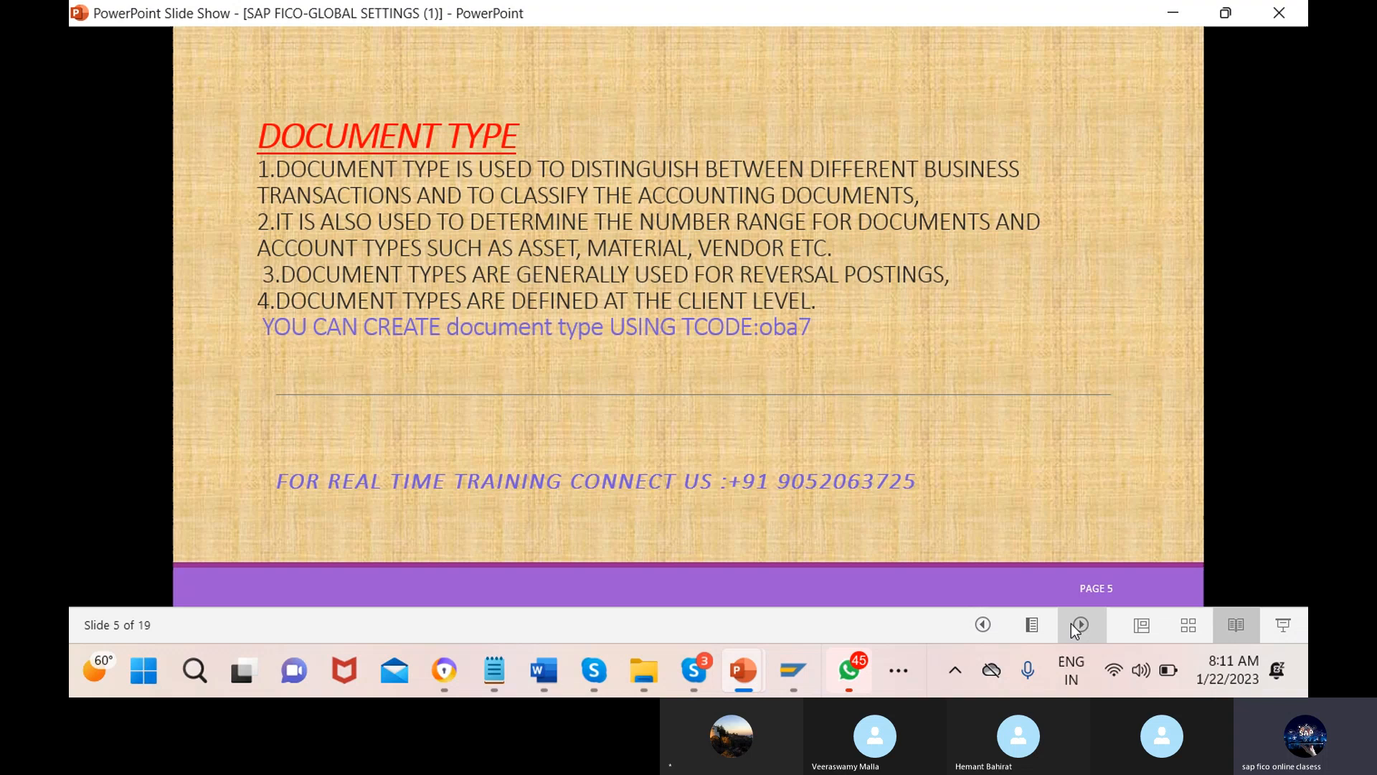
click(1071, 622)
click(1072, 622)
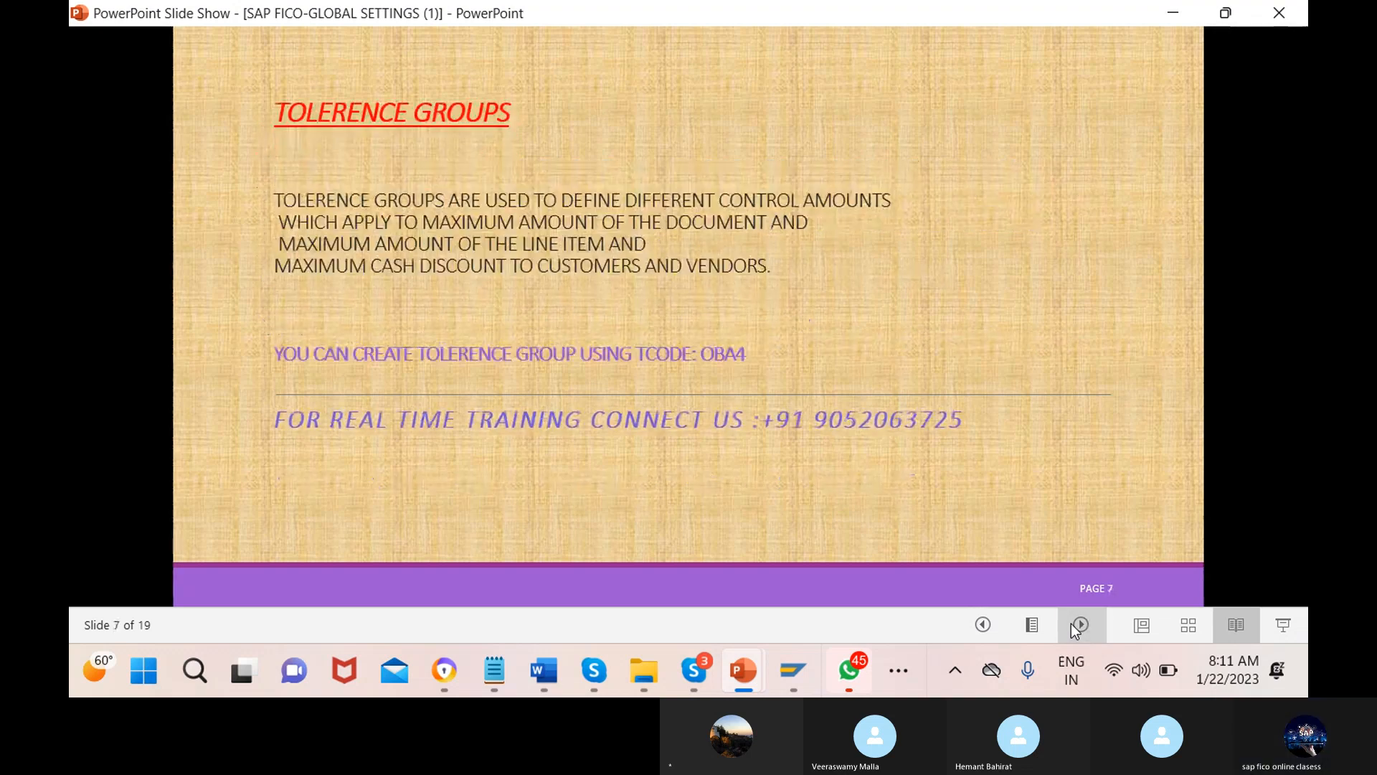
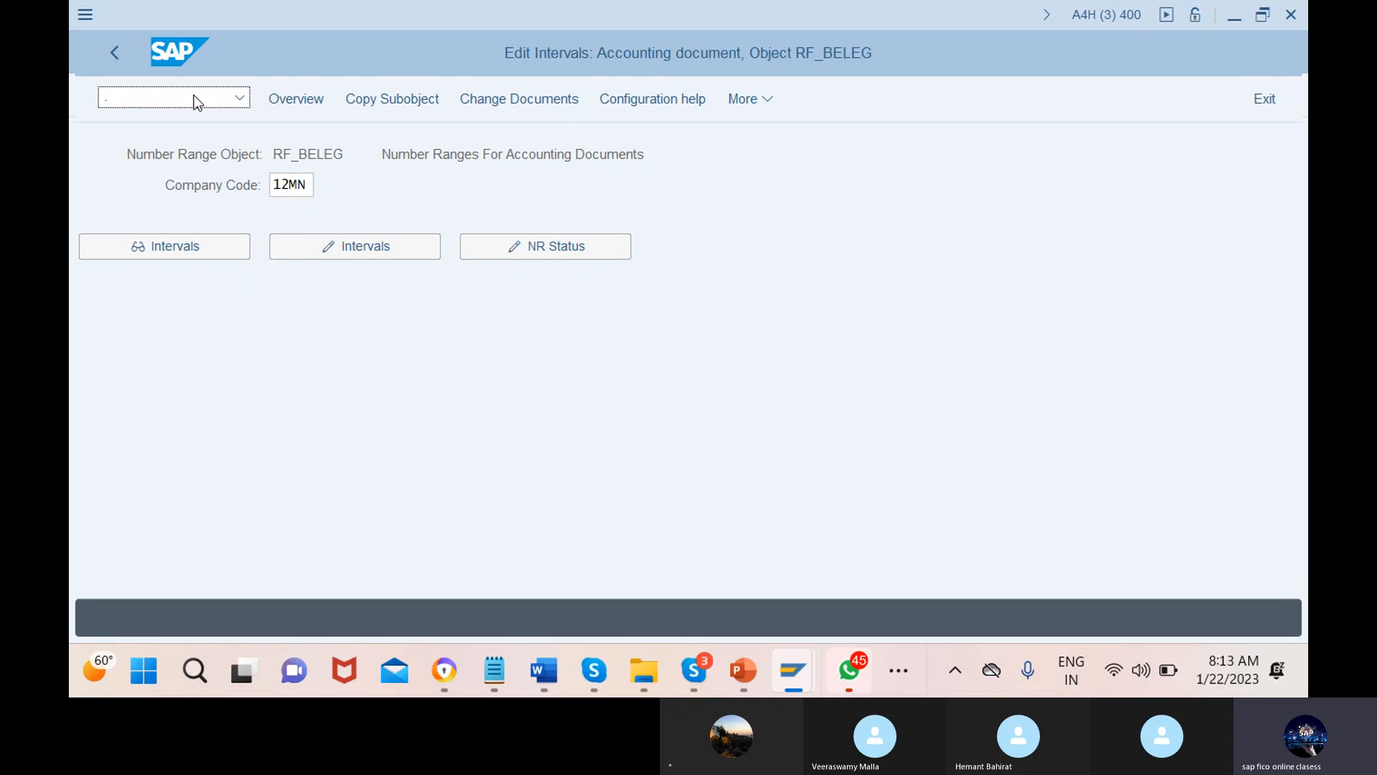
Run /nOBA0 to open the local-currency G/L account tolerance groups table, showing 280 entries
text(/noba0)
key(Return)
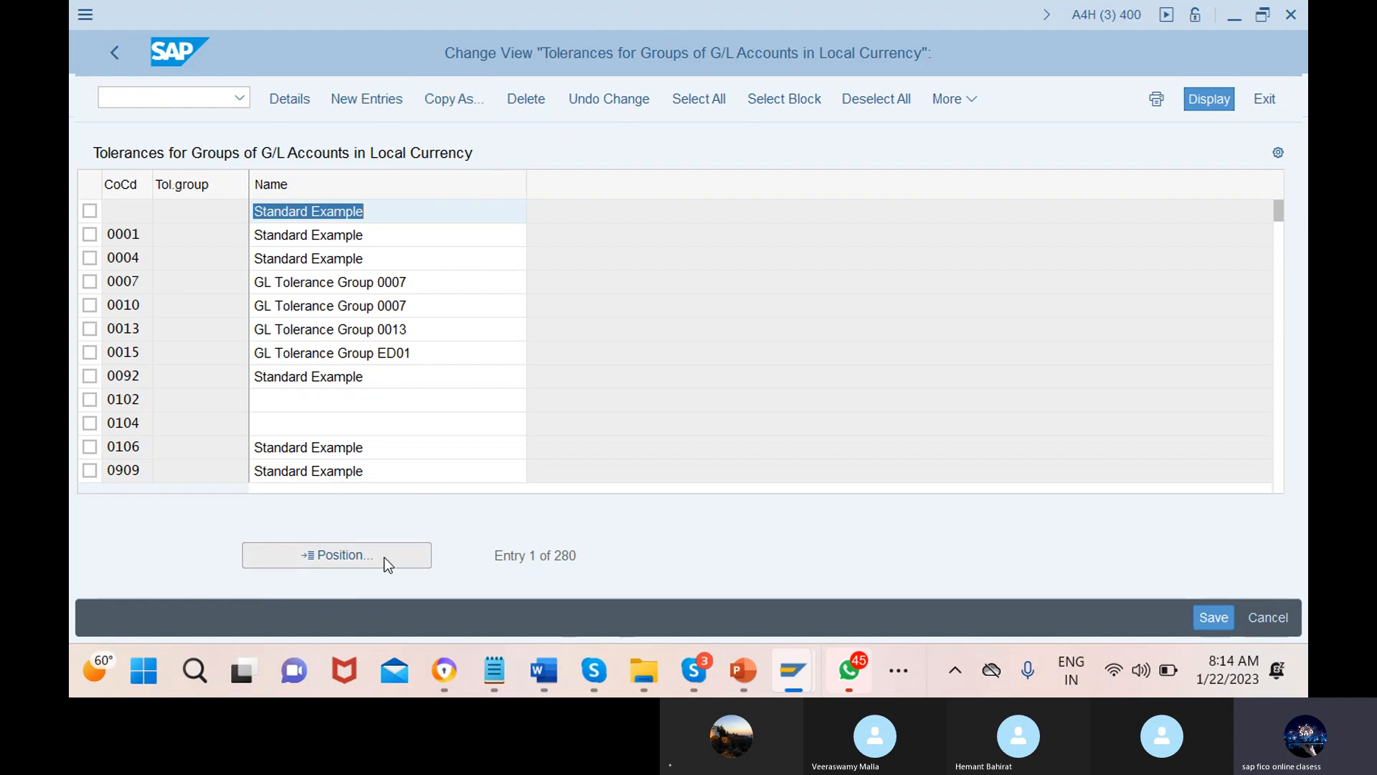
Add a G/L tolerance group for company code 12MN described 'tollerance for gl users' and save it
click(370, 104)
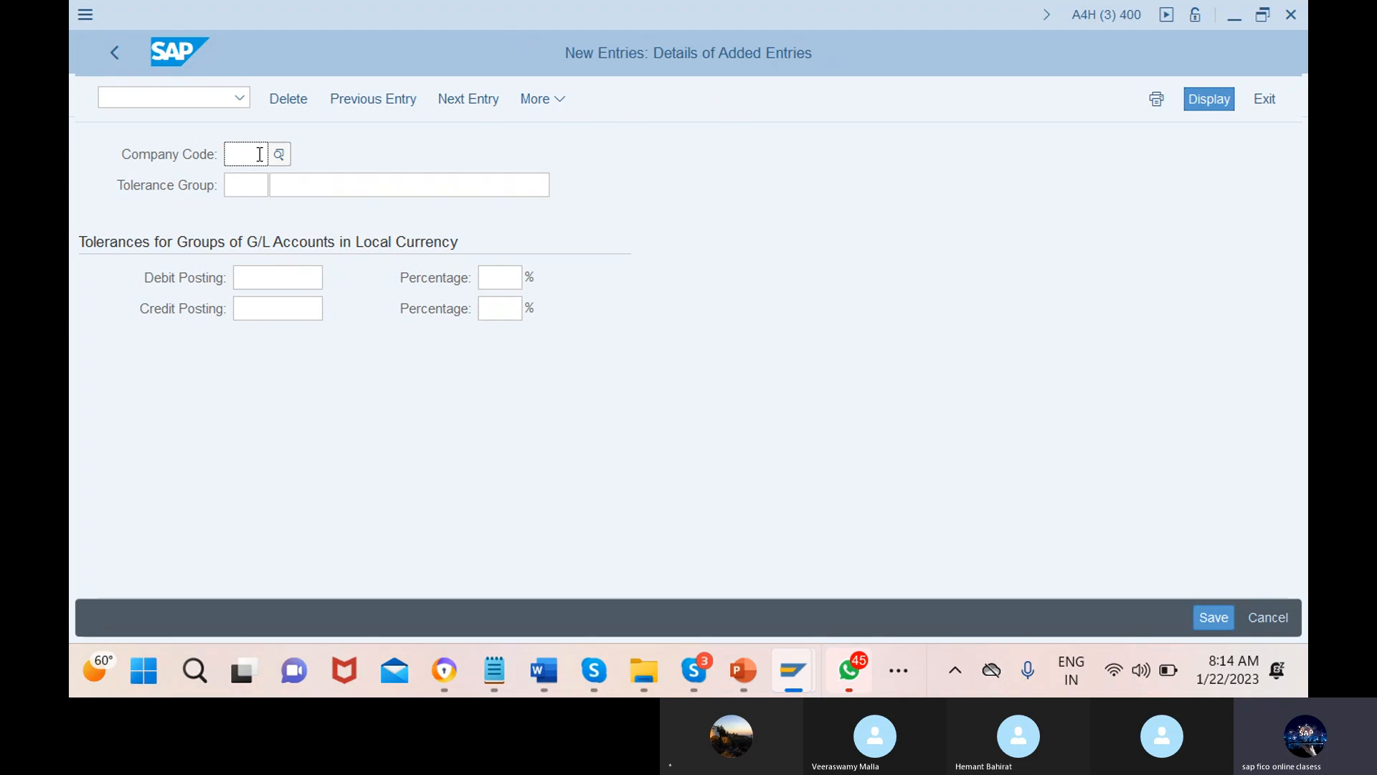
text(12mn)
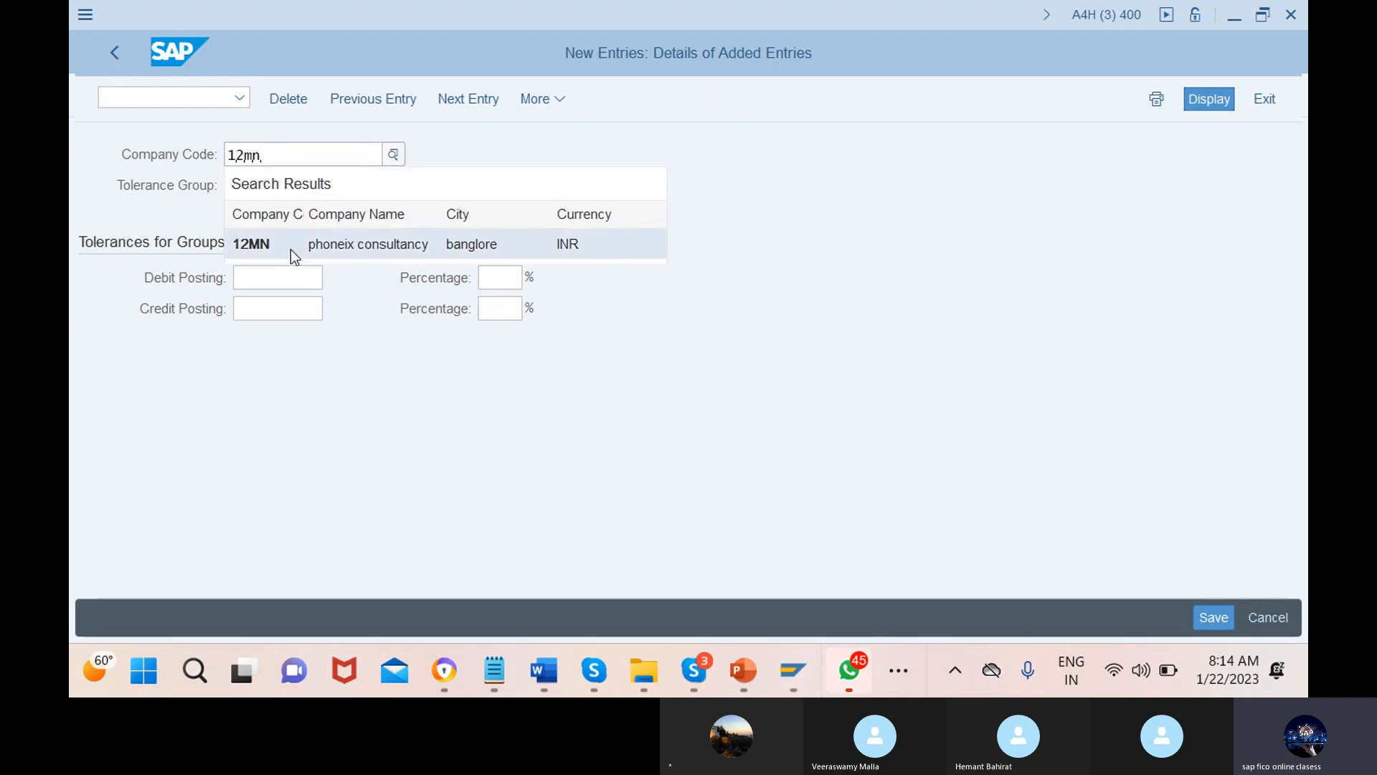
click(291, 250)
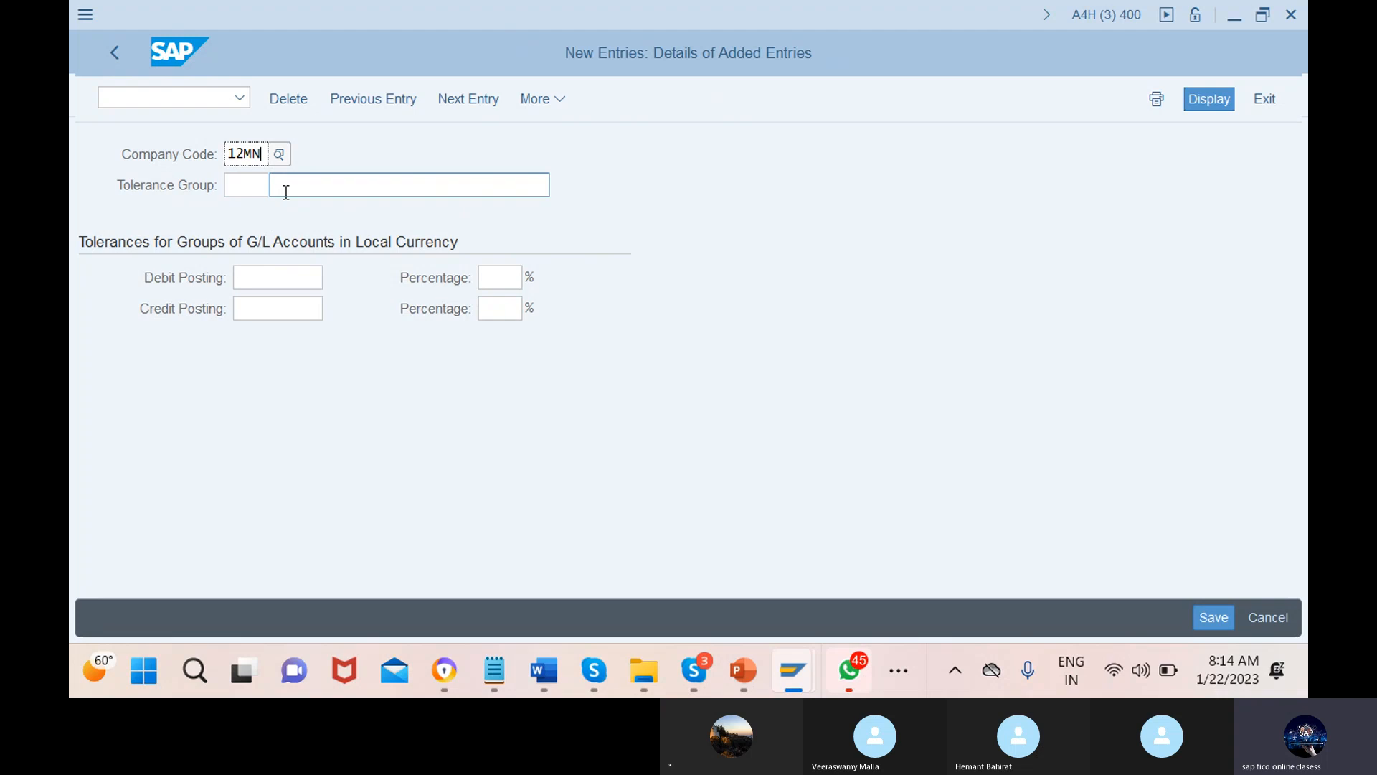
click(409, 185)
text(toll)
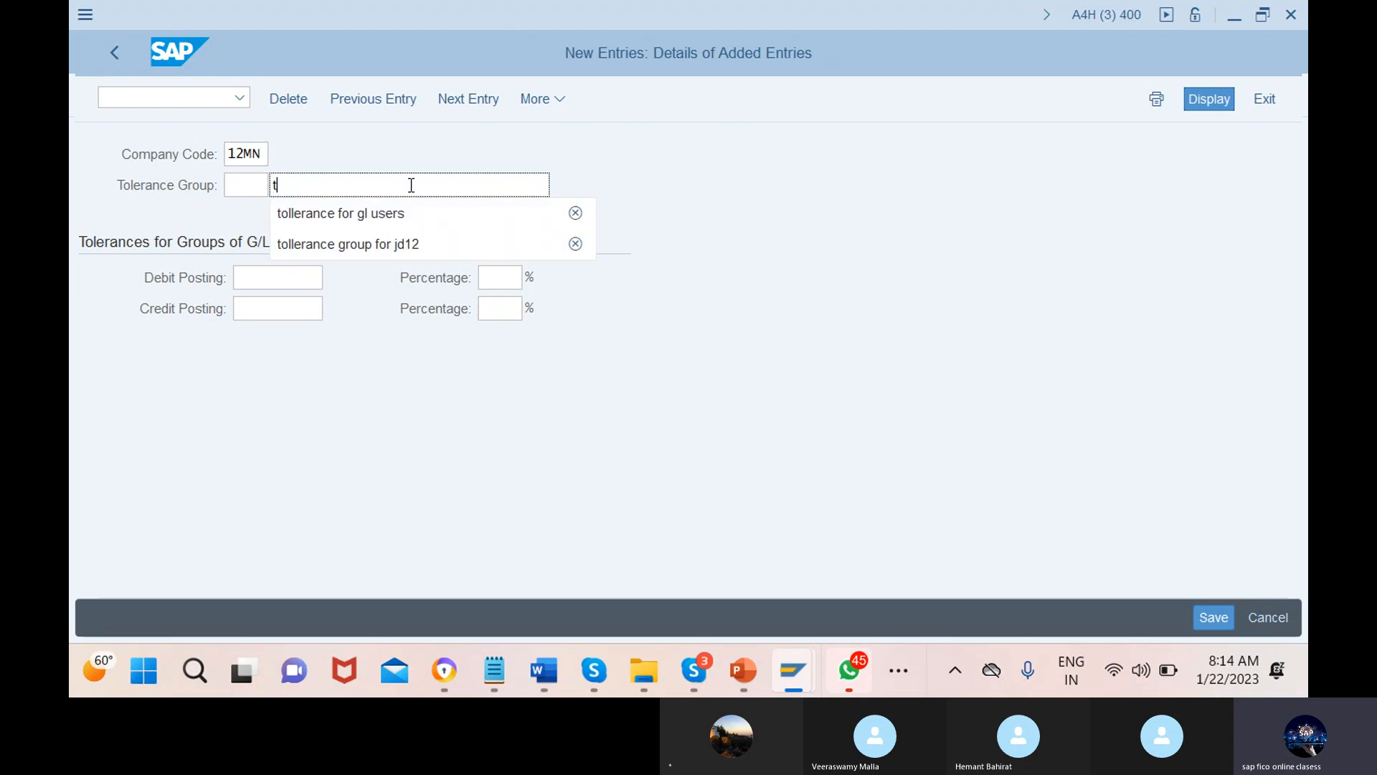
click(413, 225)
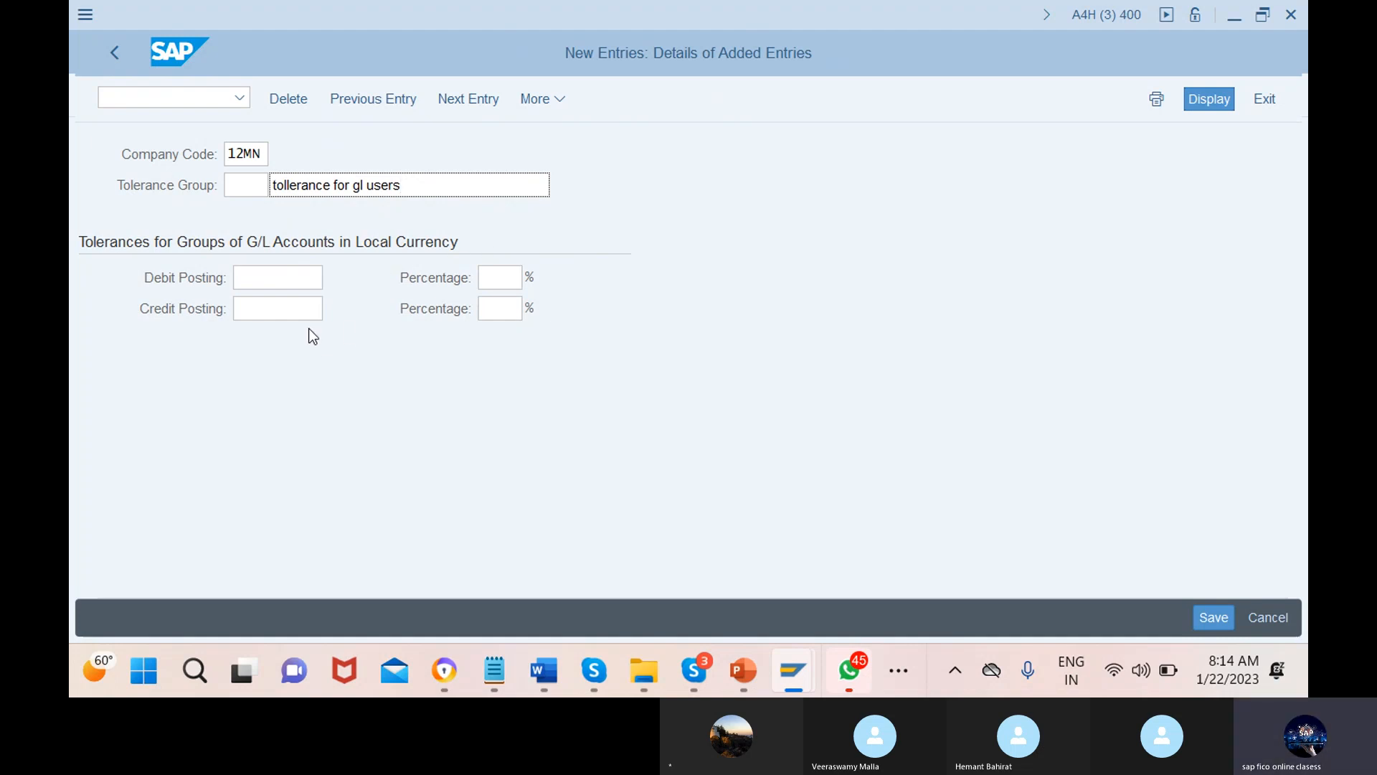
click(317, 278)
click(1213, 618)
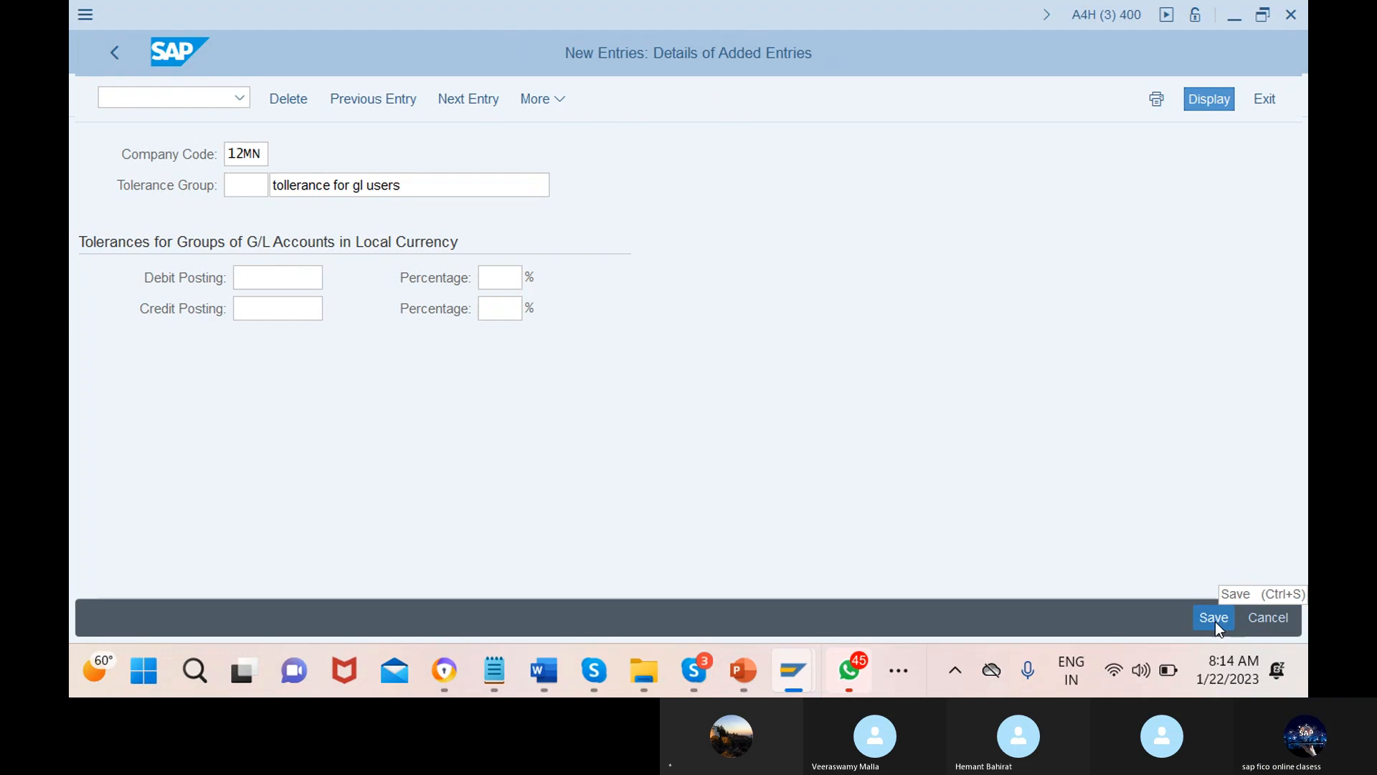
Create a customizing request titled 'tollerance for gl users' to complete the save
click(601, 444)
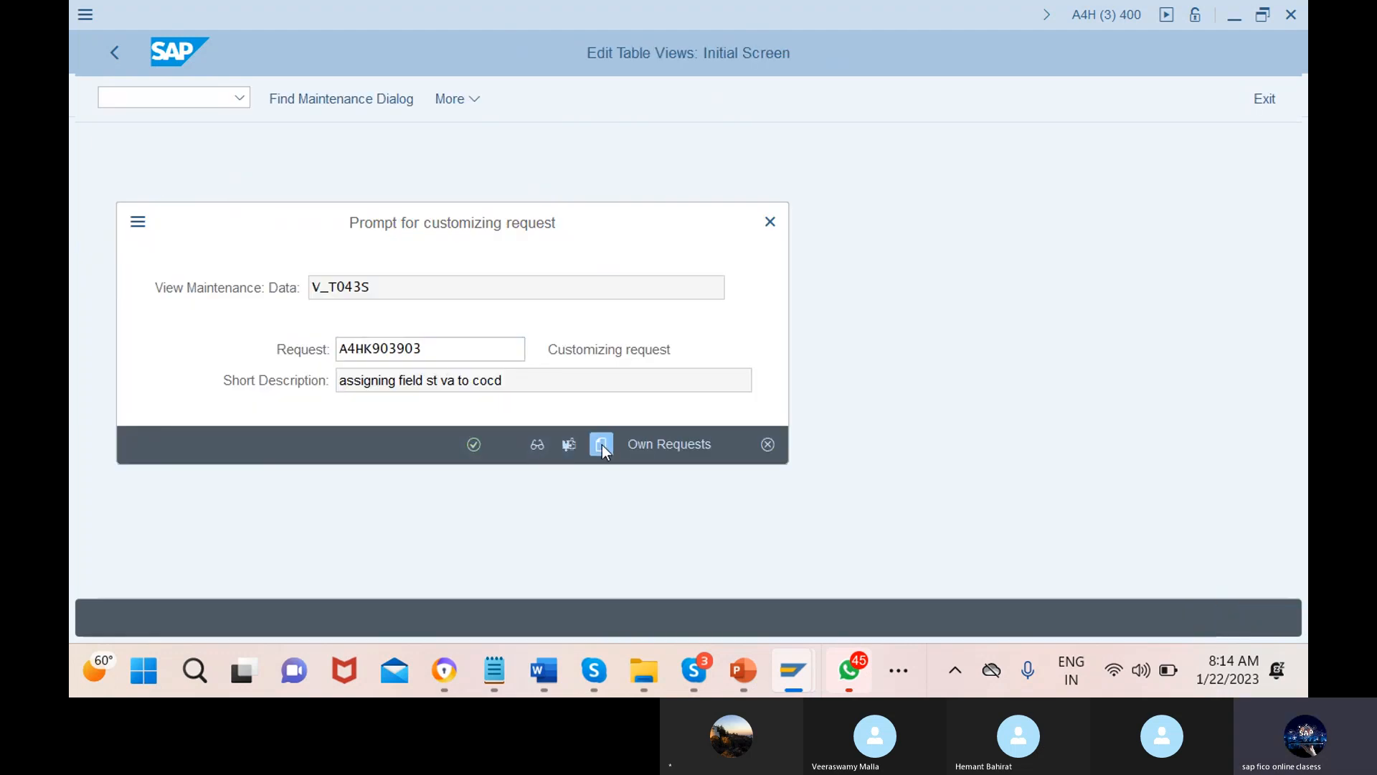
text(to)
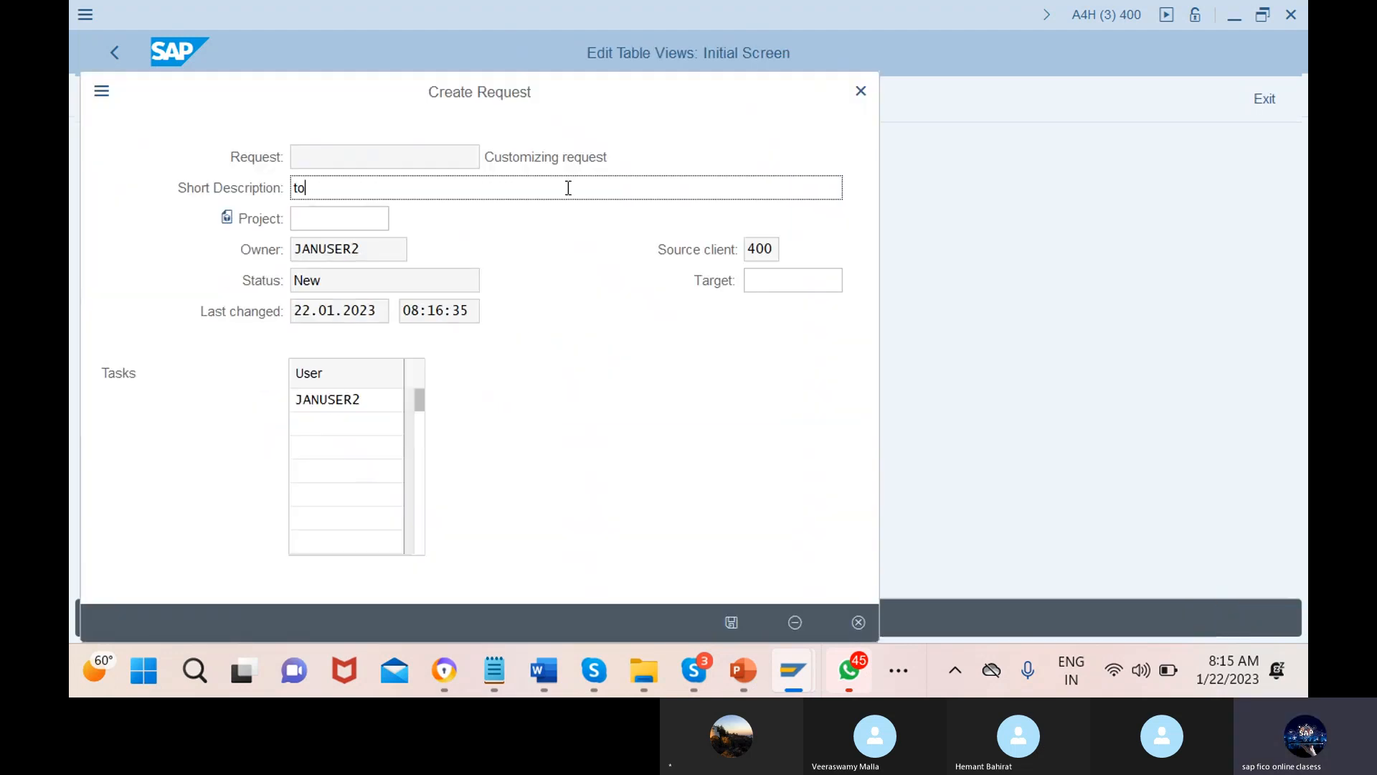
text(llerance for gl users)
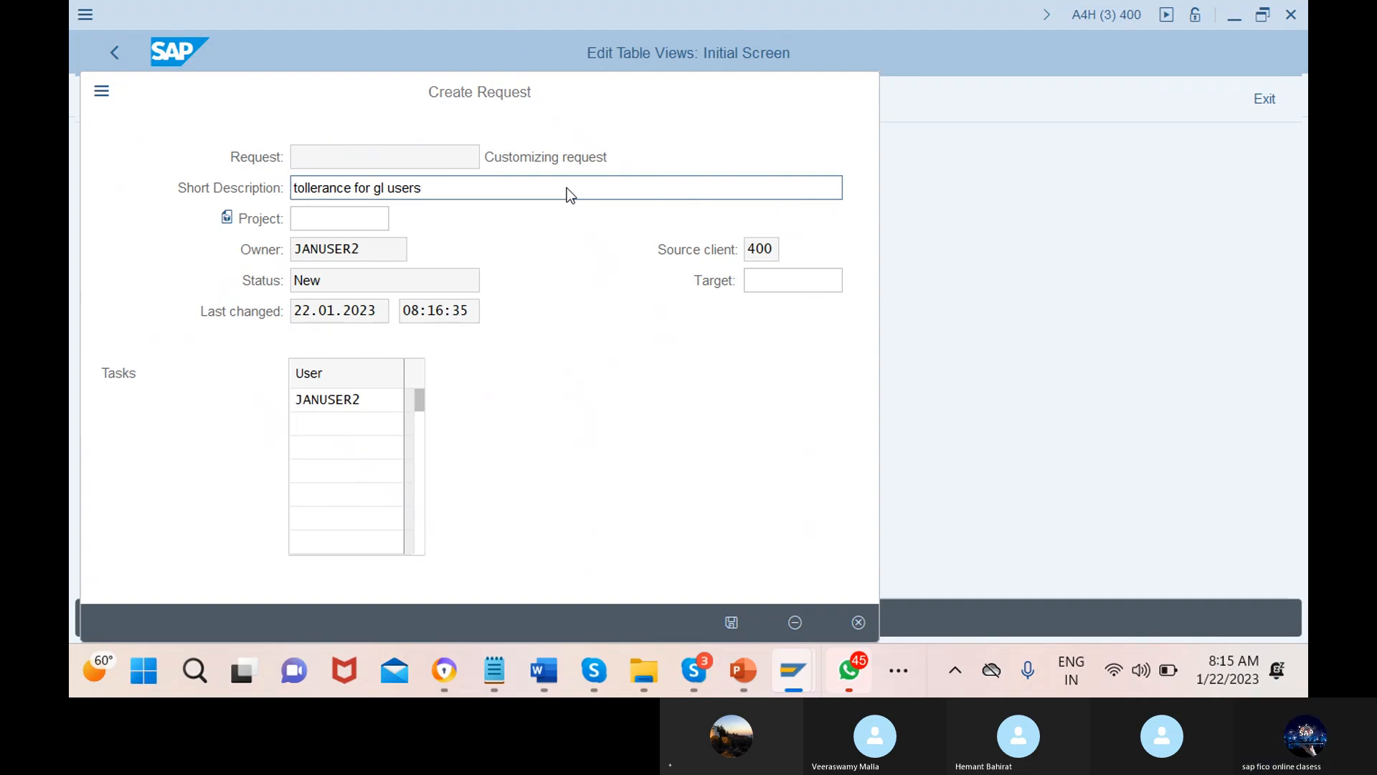
key(Return)
Run /nOBA4 to open the FI Tolerance Groups For Users overview, listing 581 entries
click(145, 98)
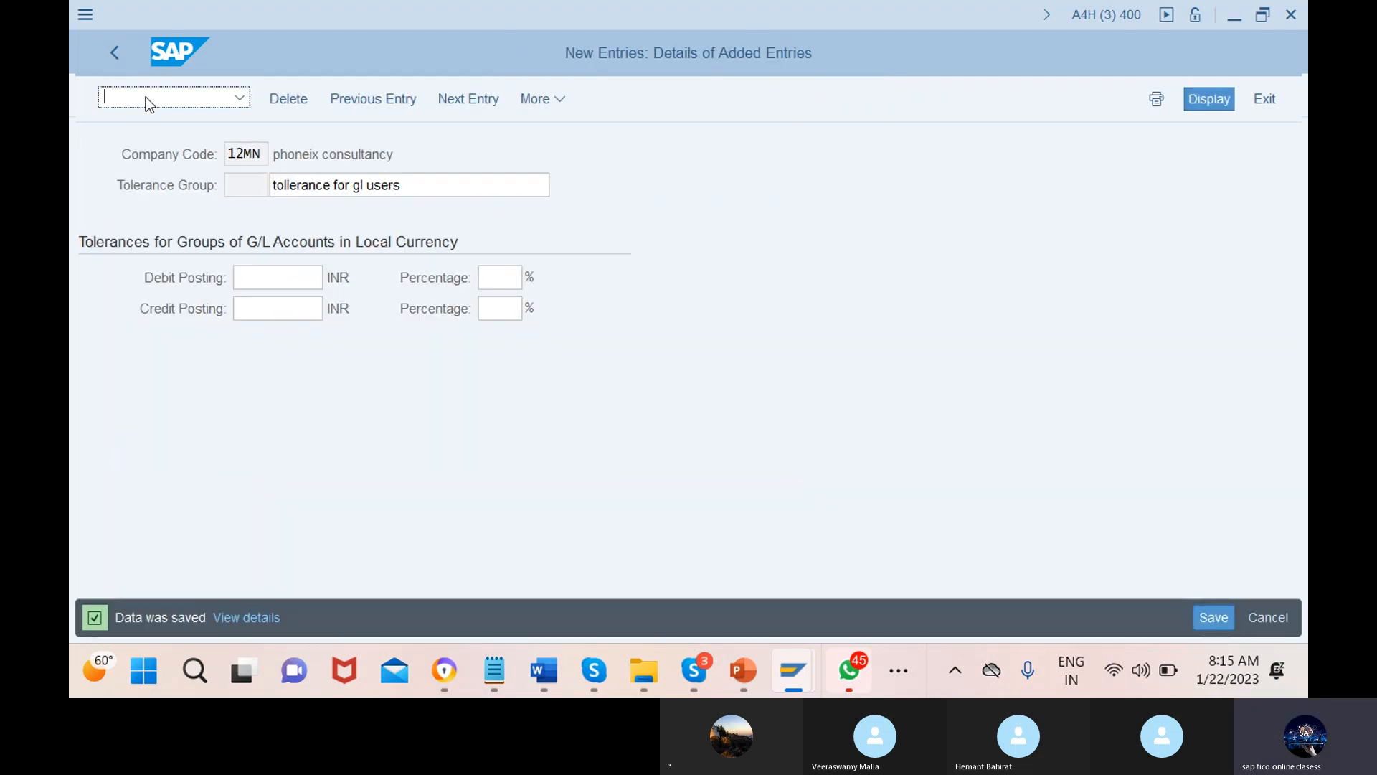
text(/no)
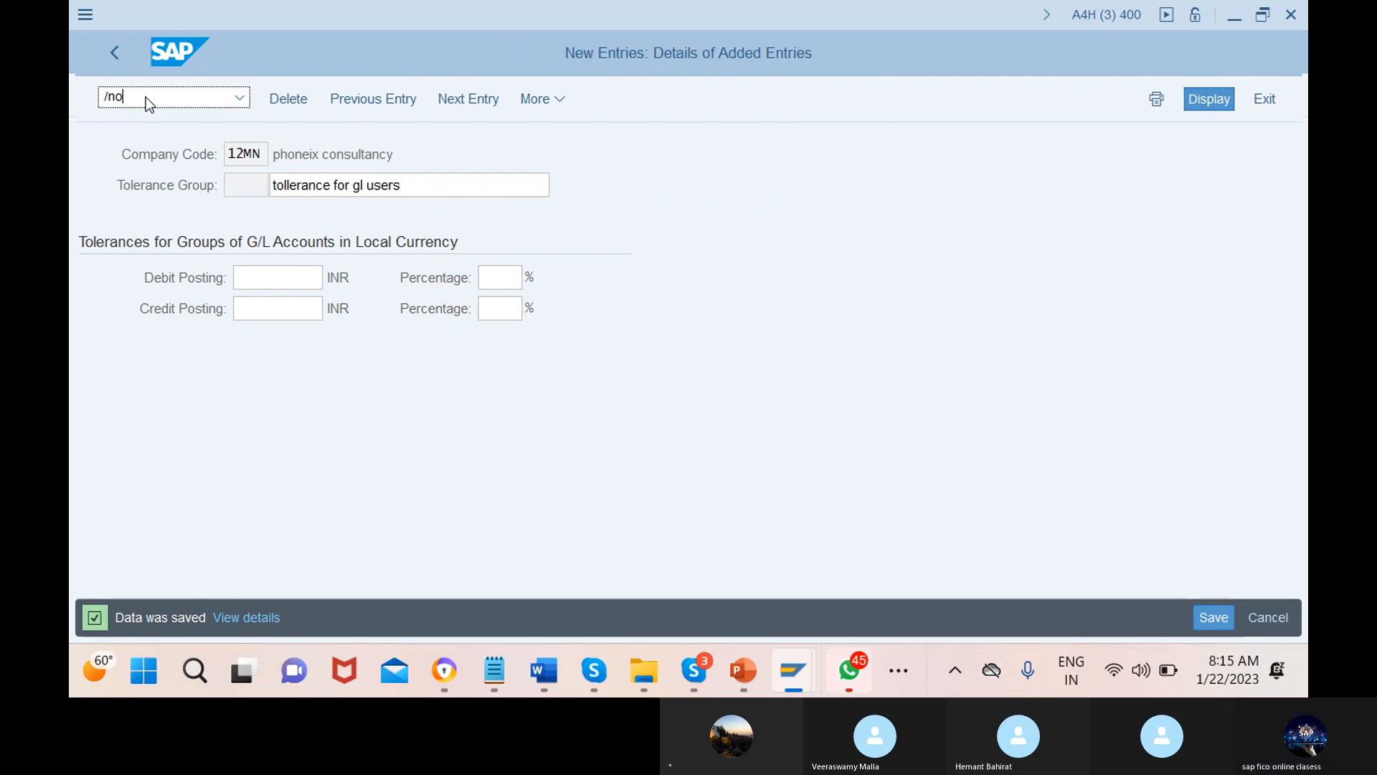
text(ba4)
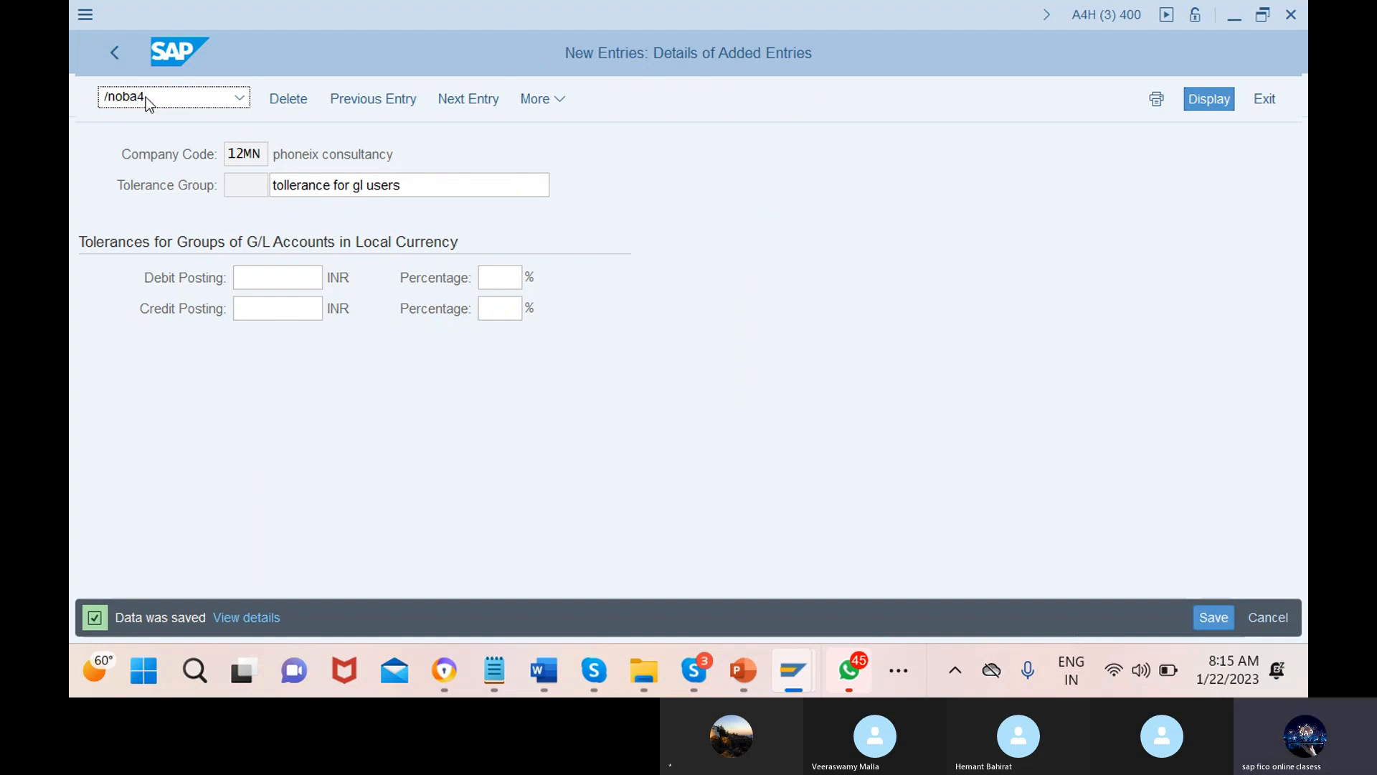
key(Return)
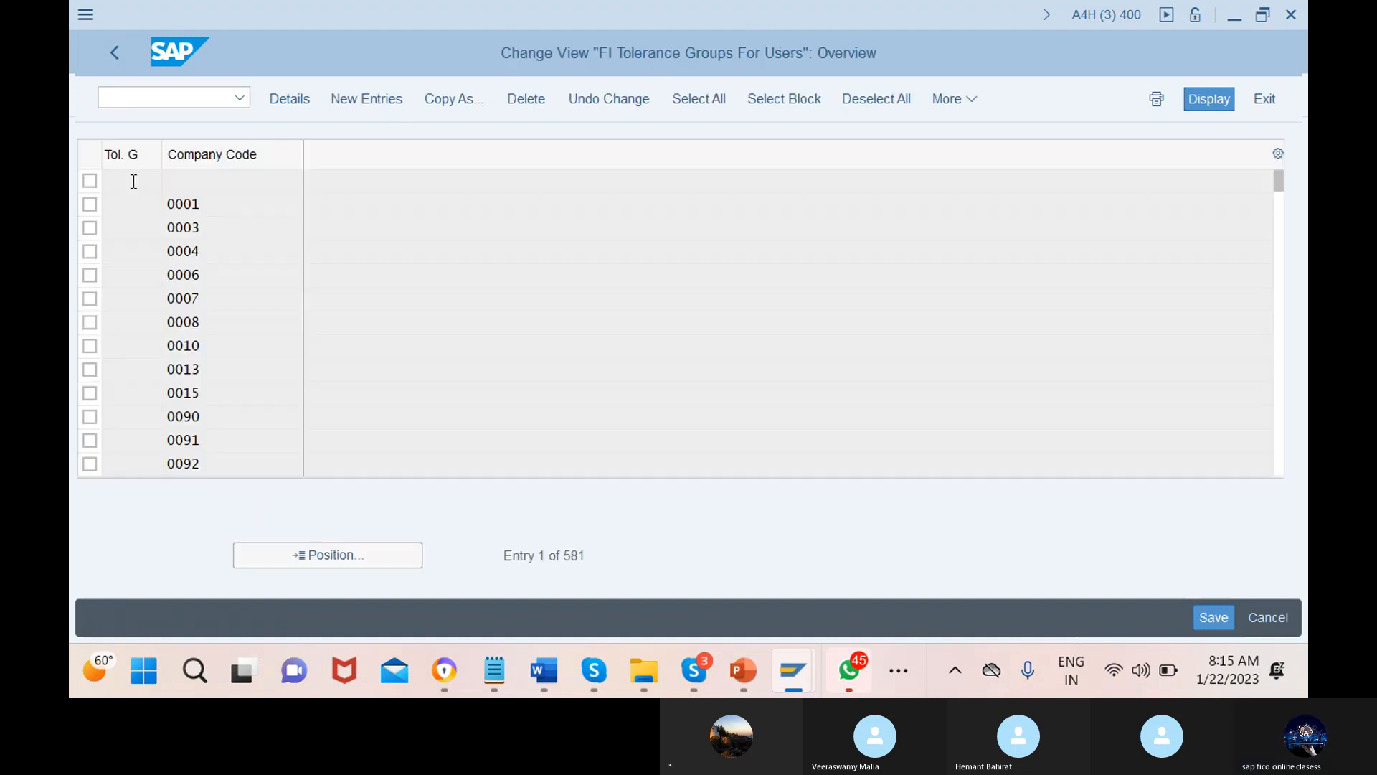
Start a new user tolerance entry for 12MN with 999999 document and open-item limits and 5% cash discount
click(368, 100)
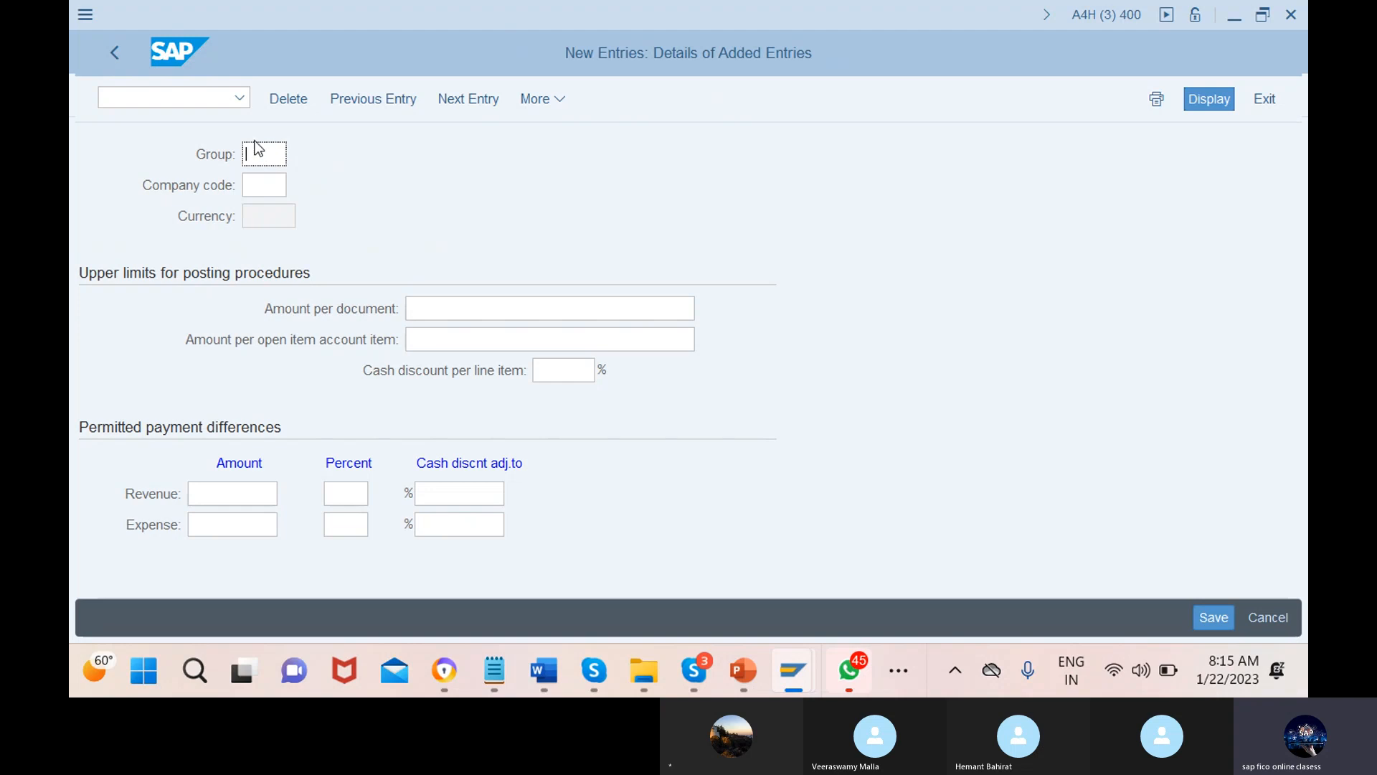
click(270, 185)
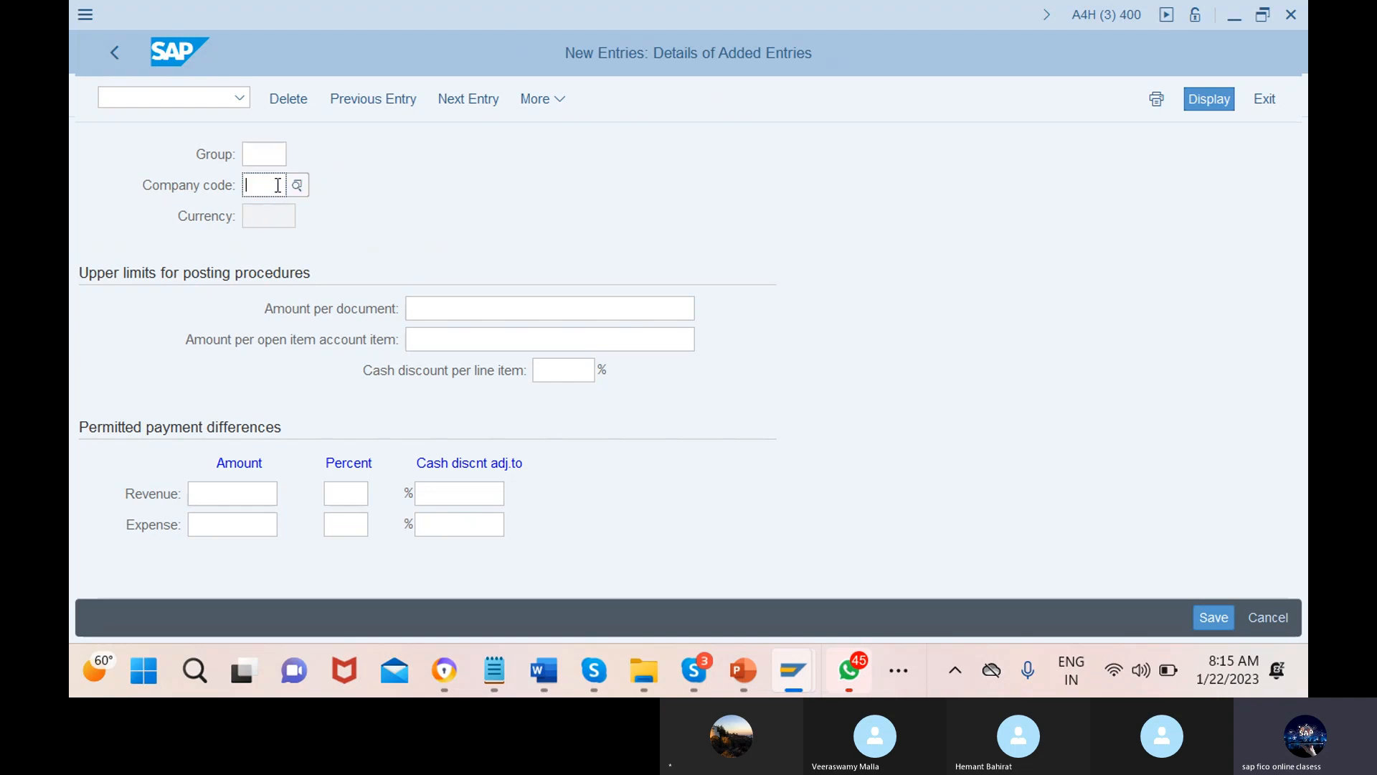
text(12mn)
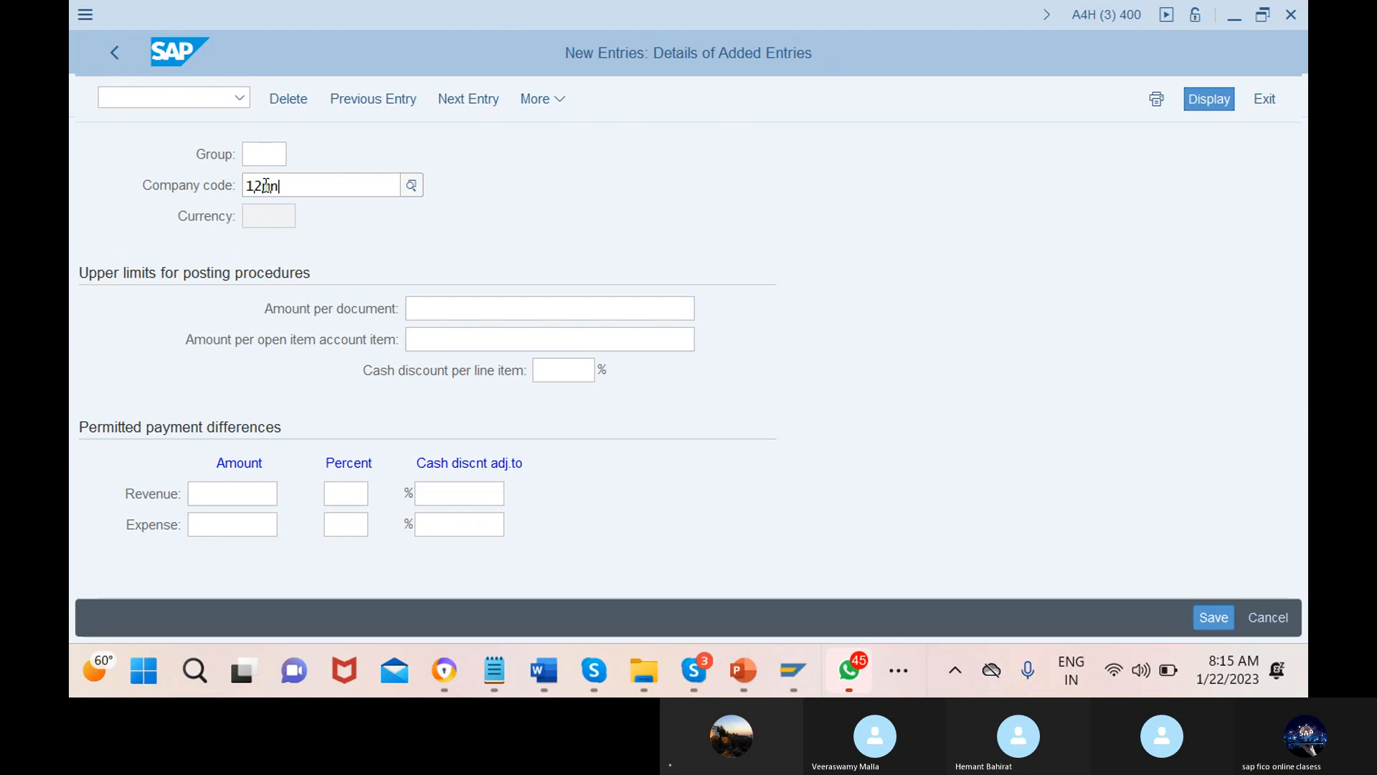
click(459, 269)
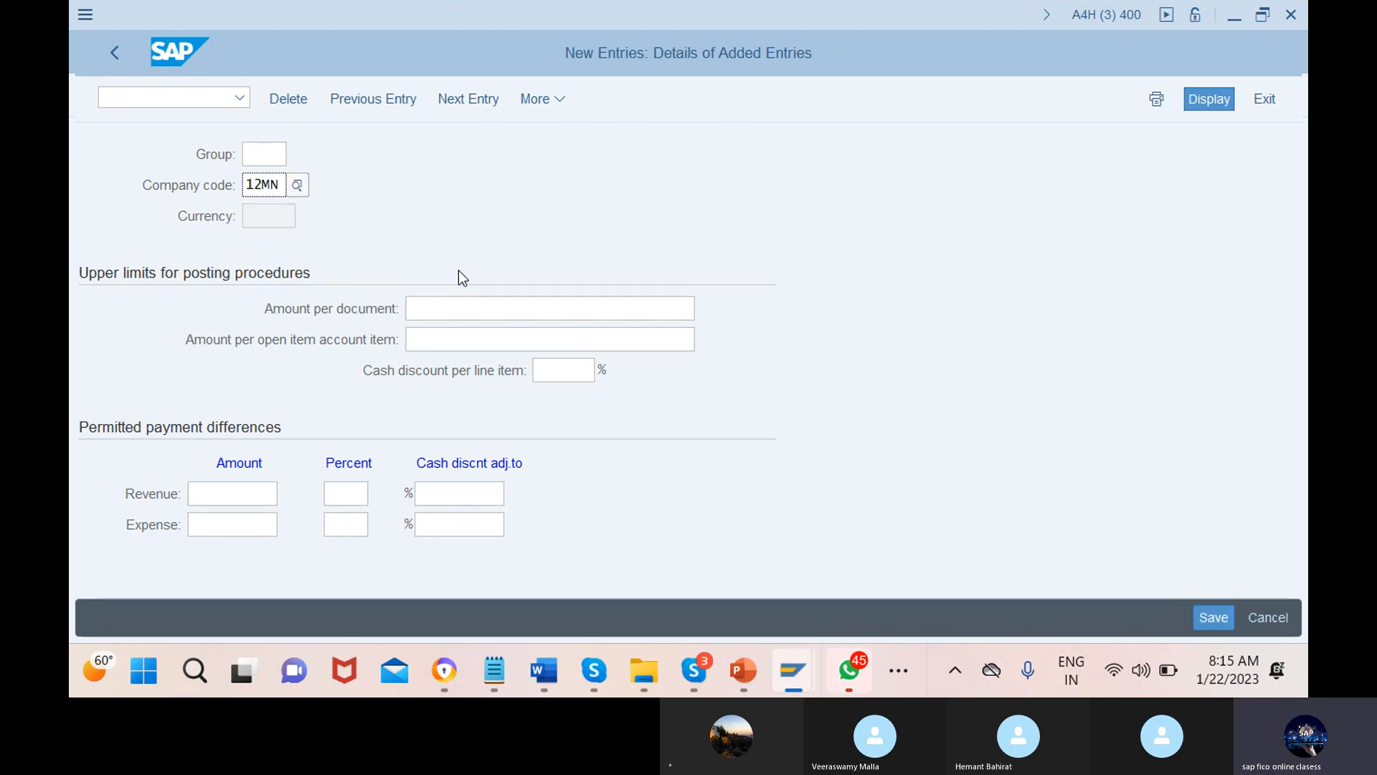
click(527, 310)
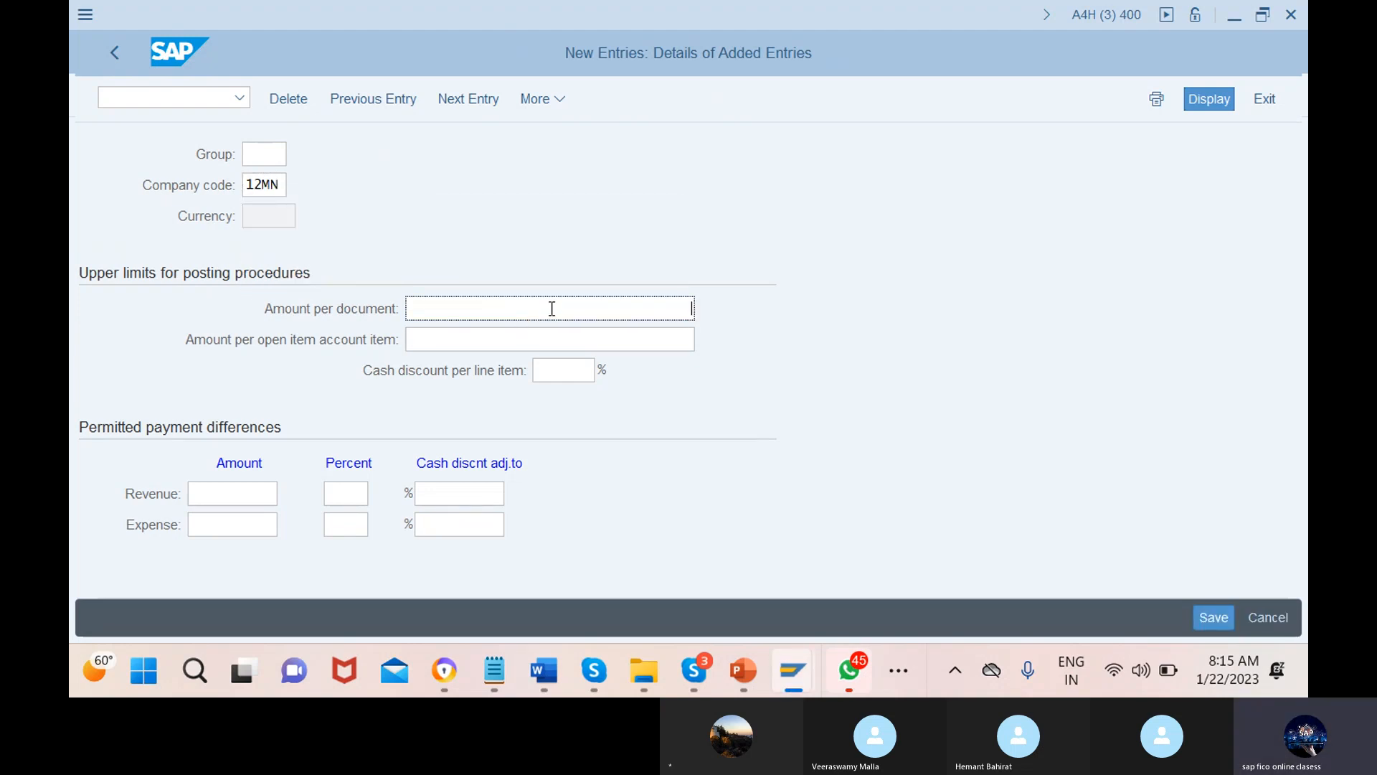
text(999)
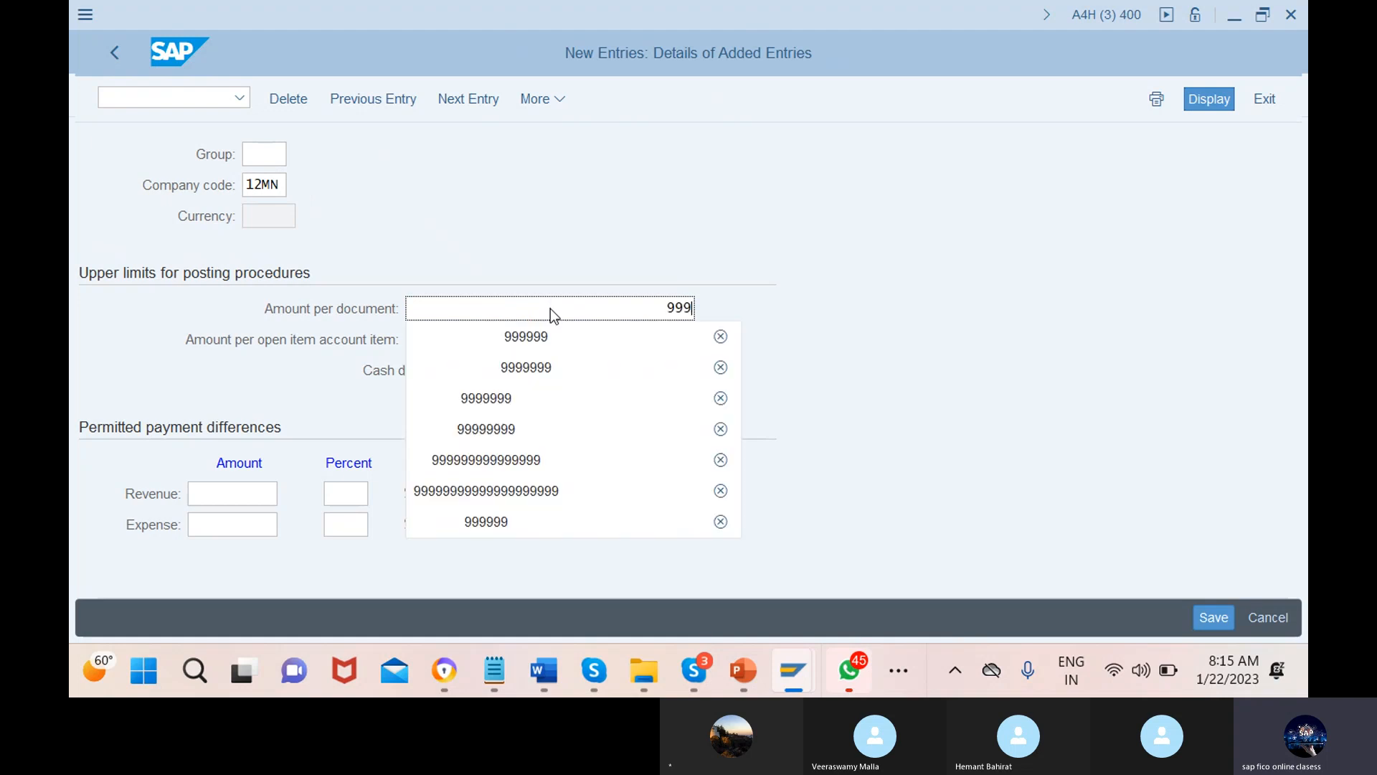
click(554, 350)
click(551, 339)
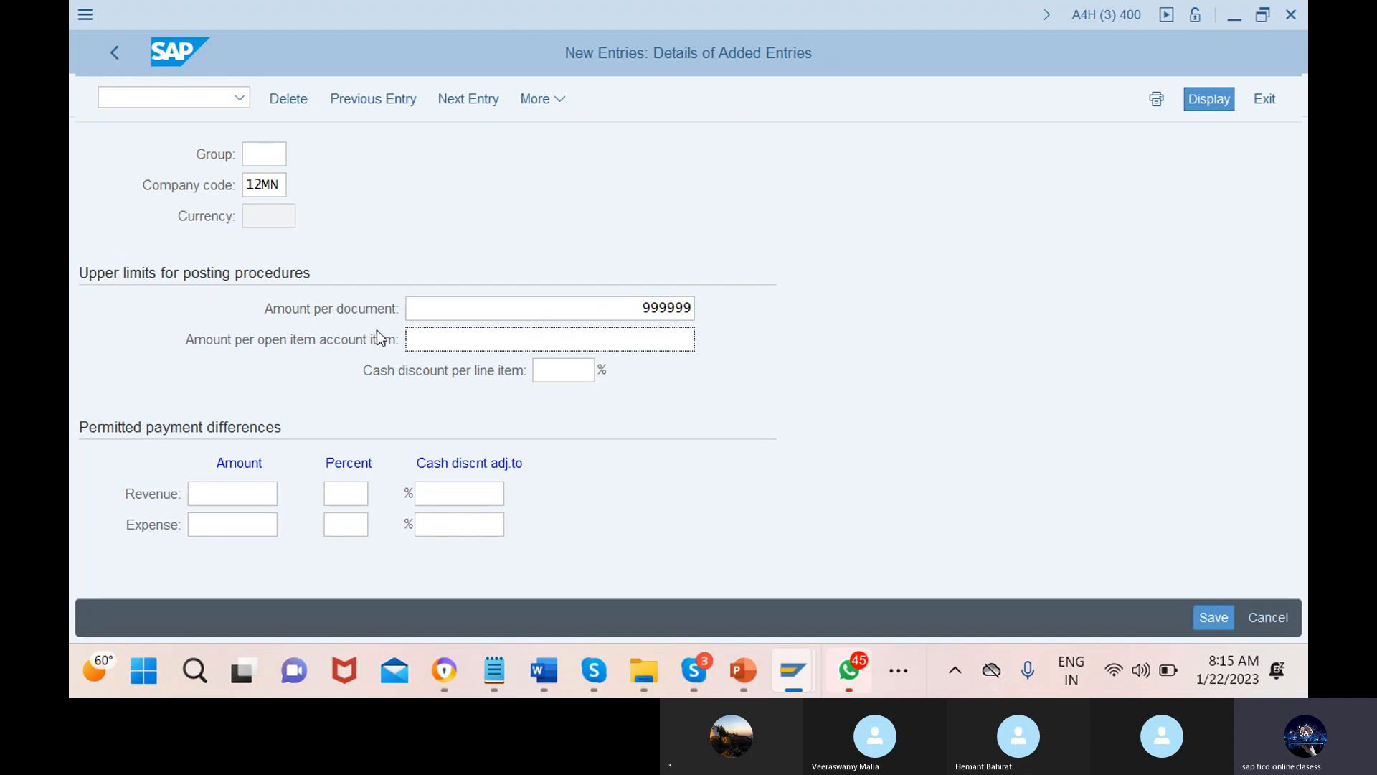
text(99)
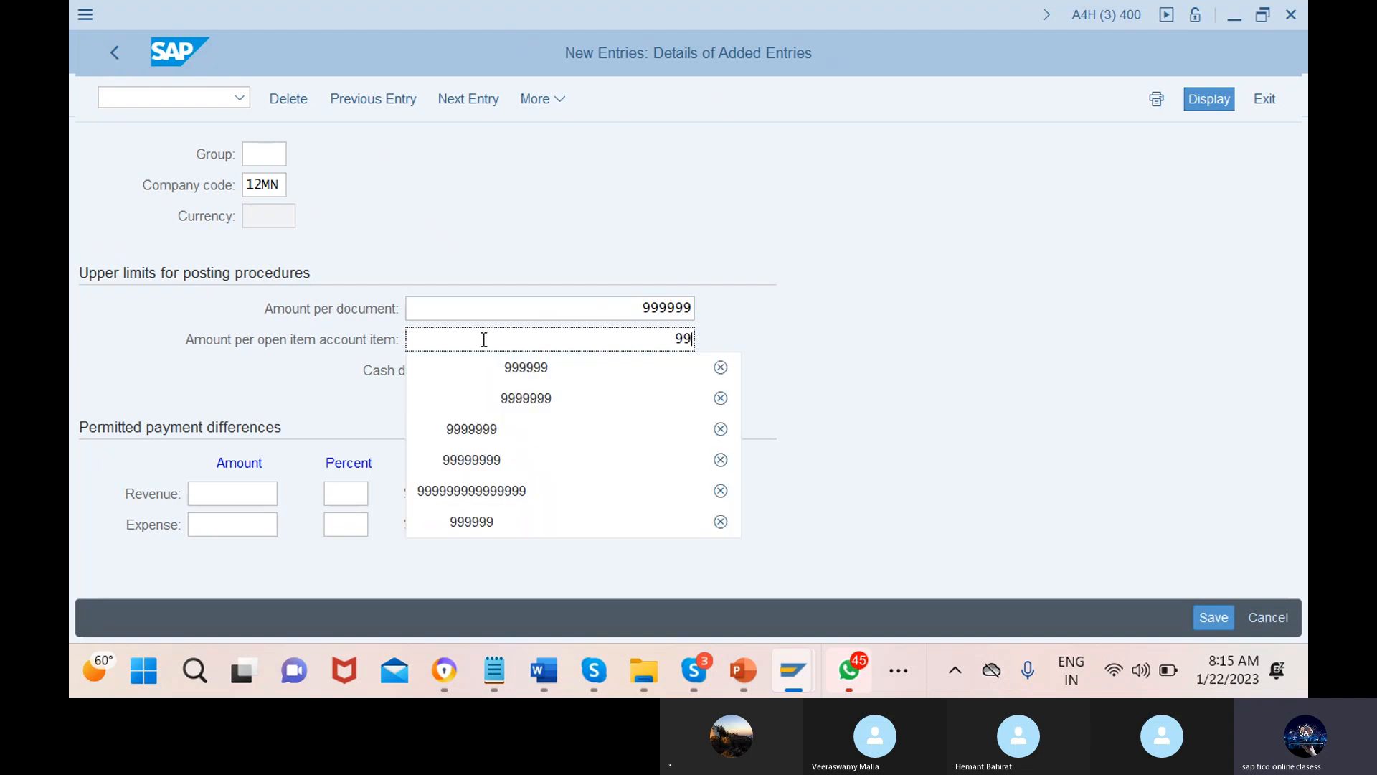
click(511, 374)
click(542, 373)
click(566, 370)
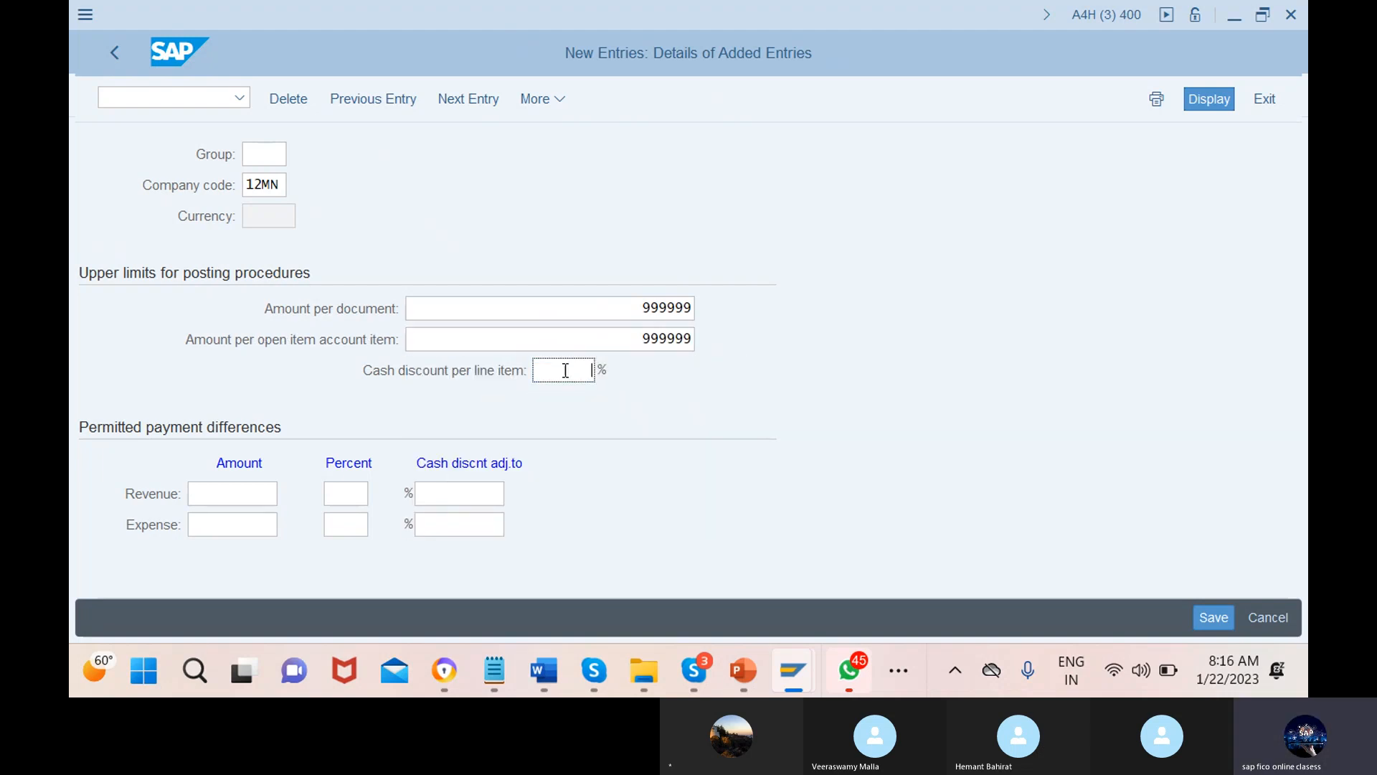
text(5)
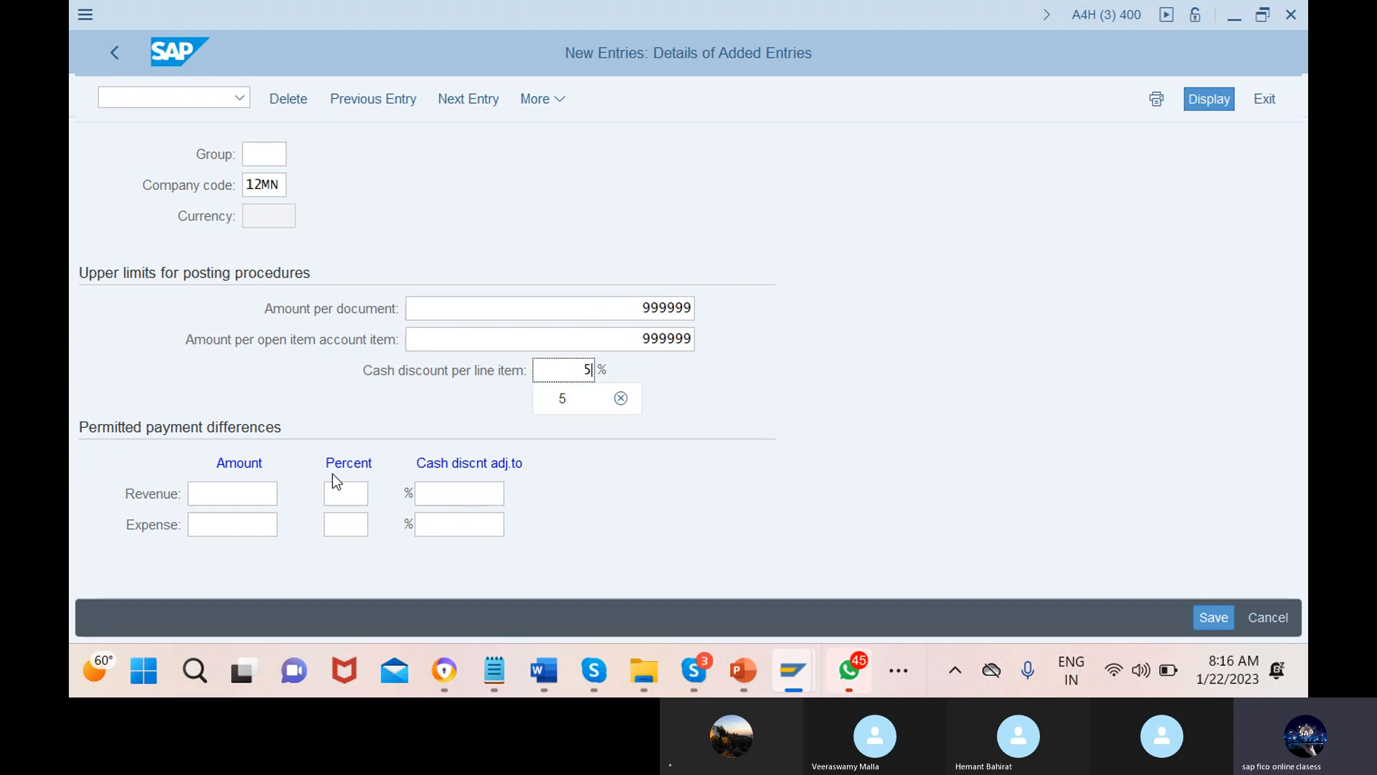
Set revenue and expense payment differences to 100, 5% and 100 cash discount adjustment
click(235, 494)
text(100)
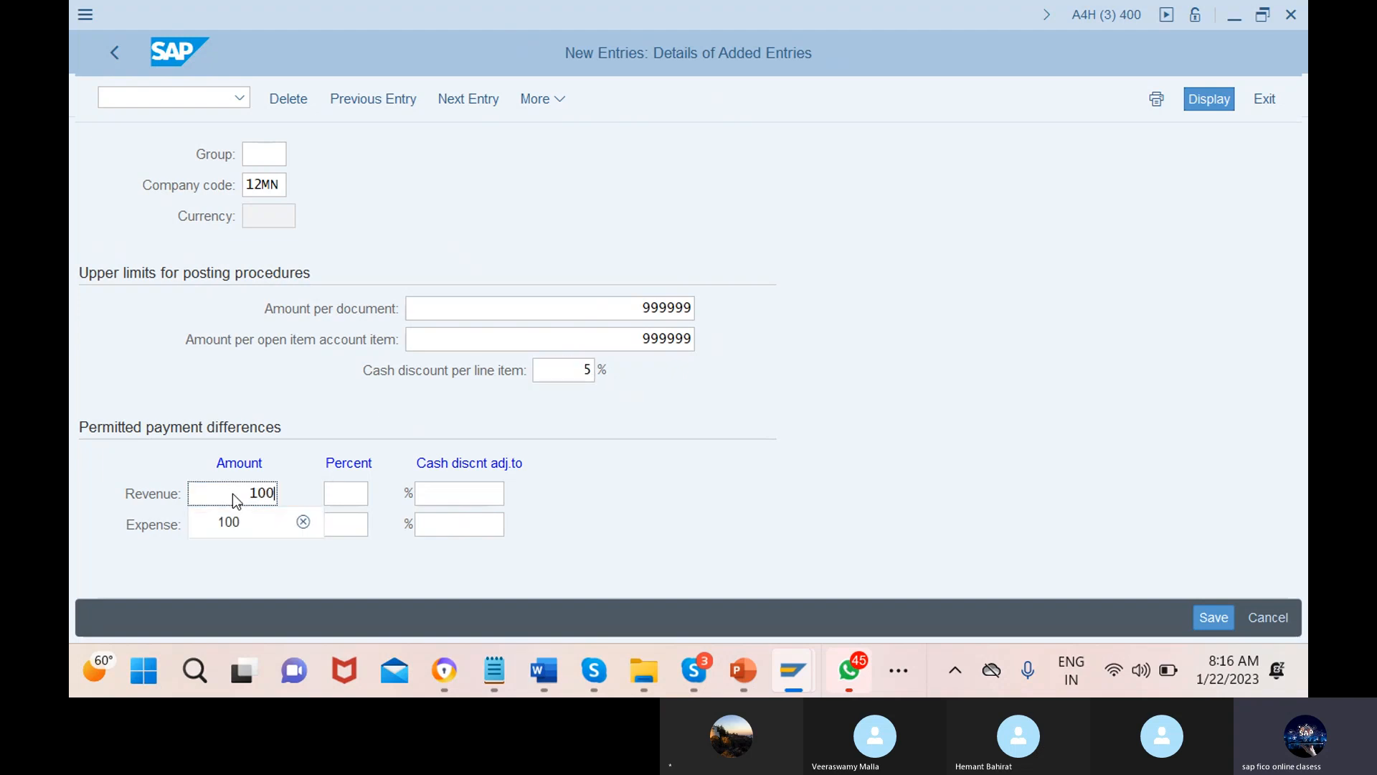
click(347, 524)
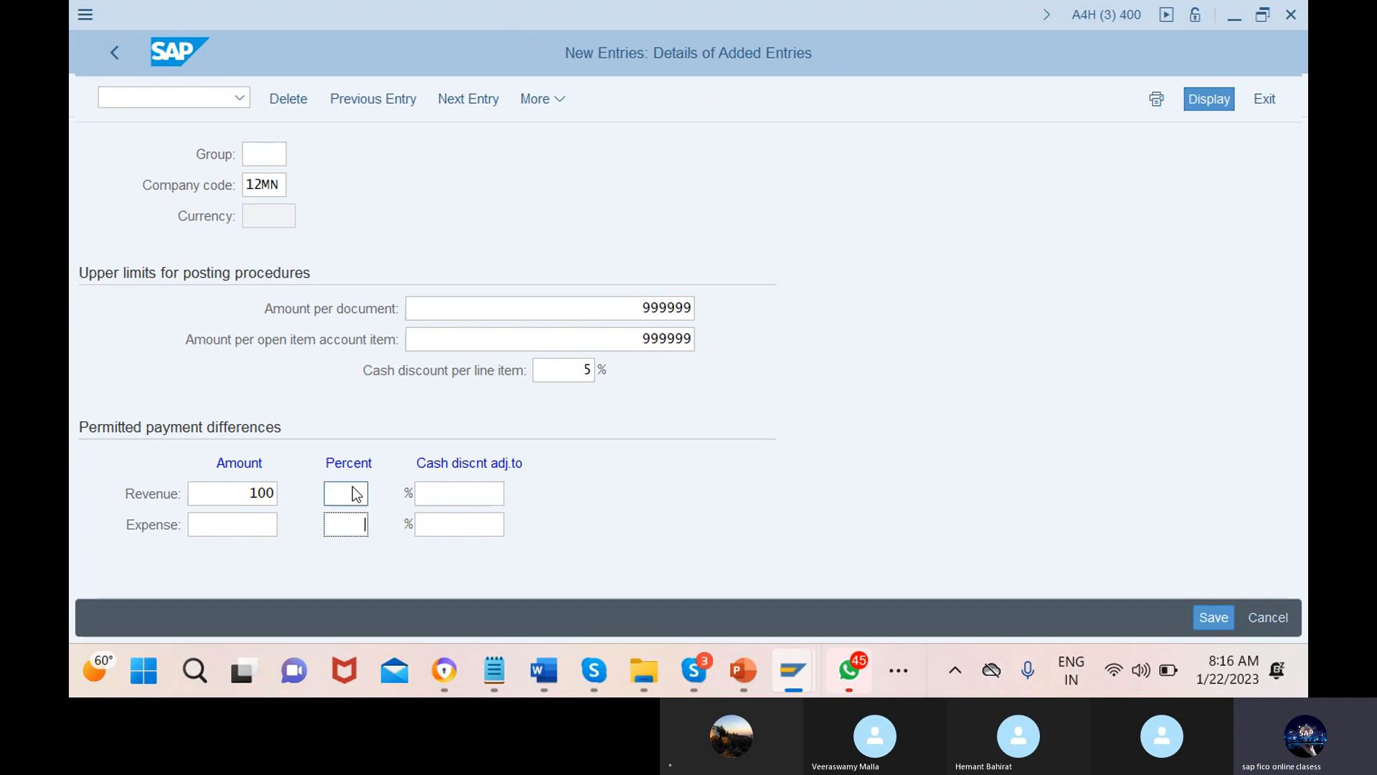
click(347, 494)
text(5)
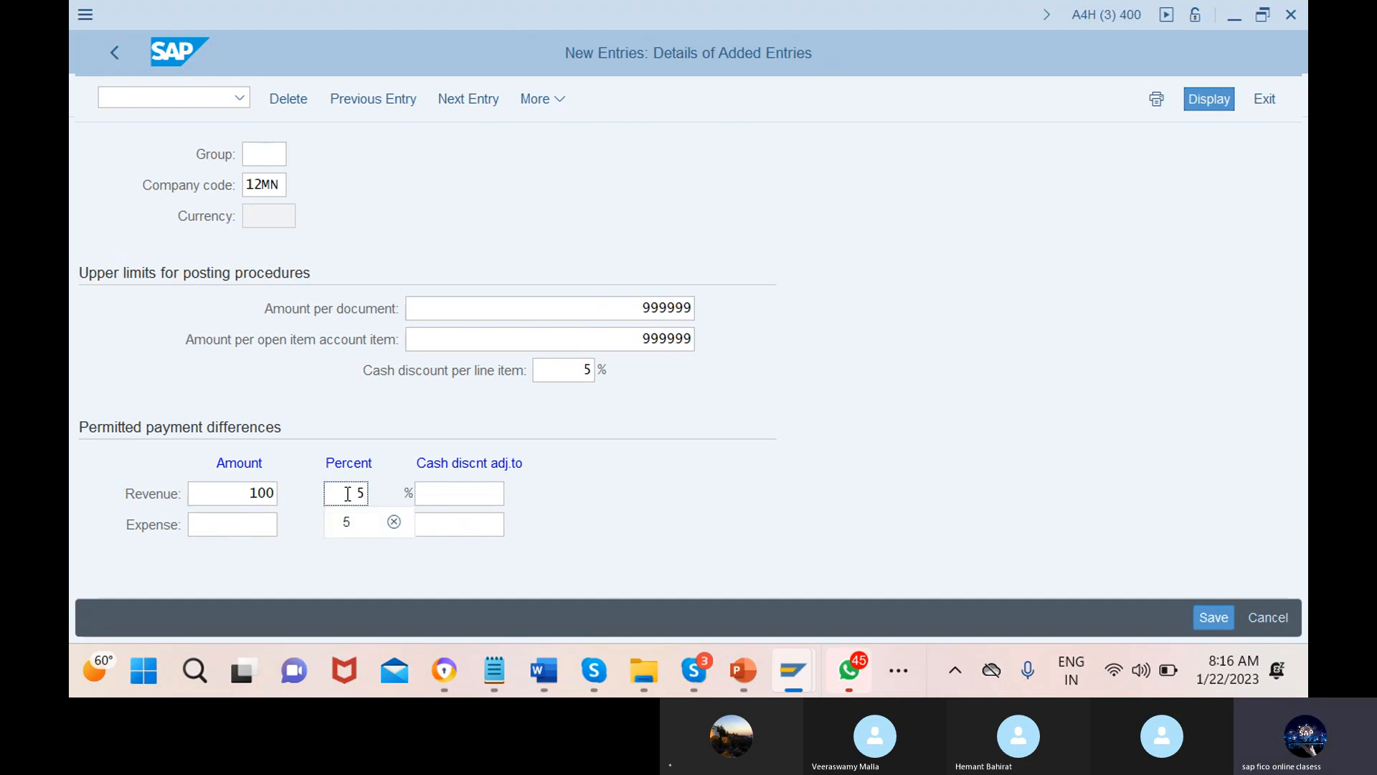
click(461, 494)
text(100)
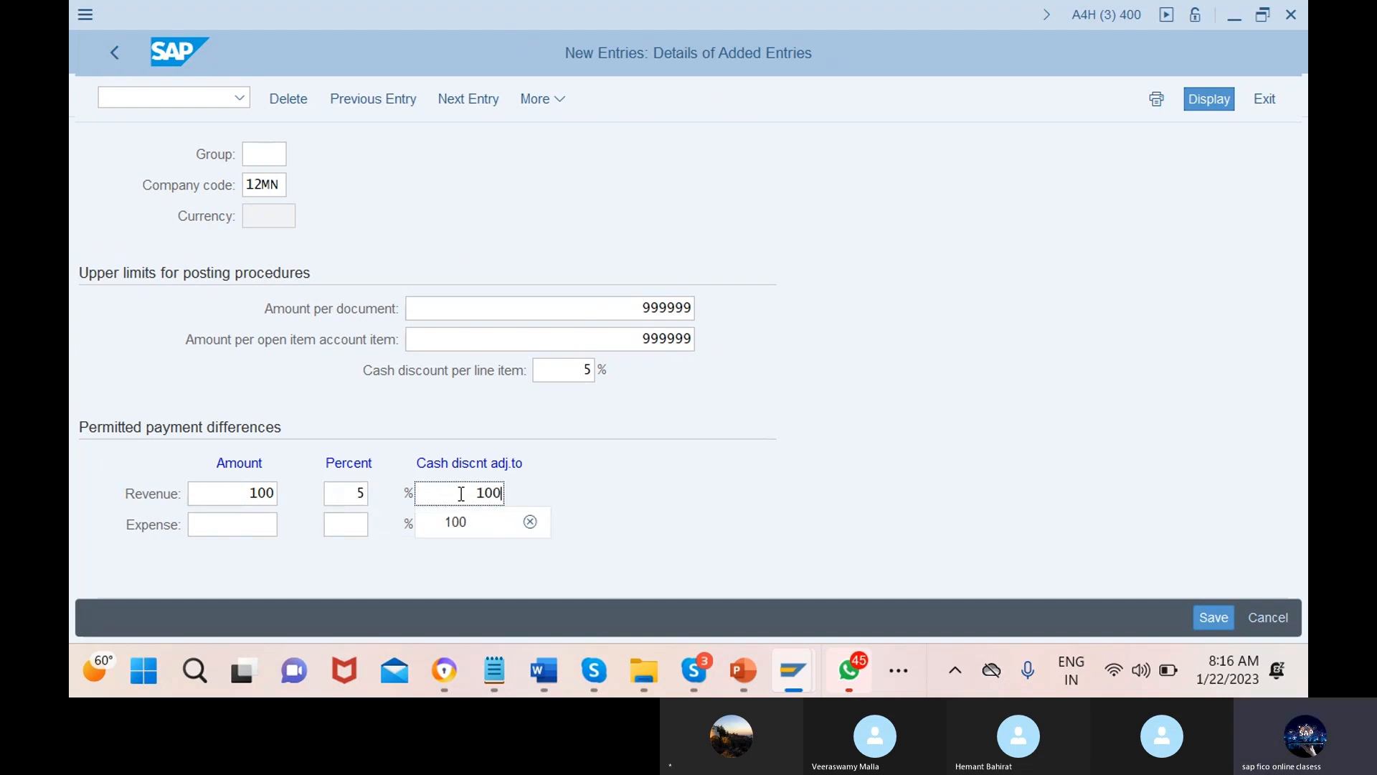
click(253, 522)
text(100)
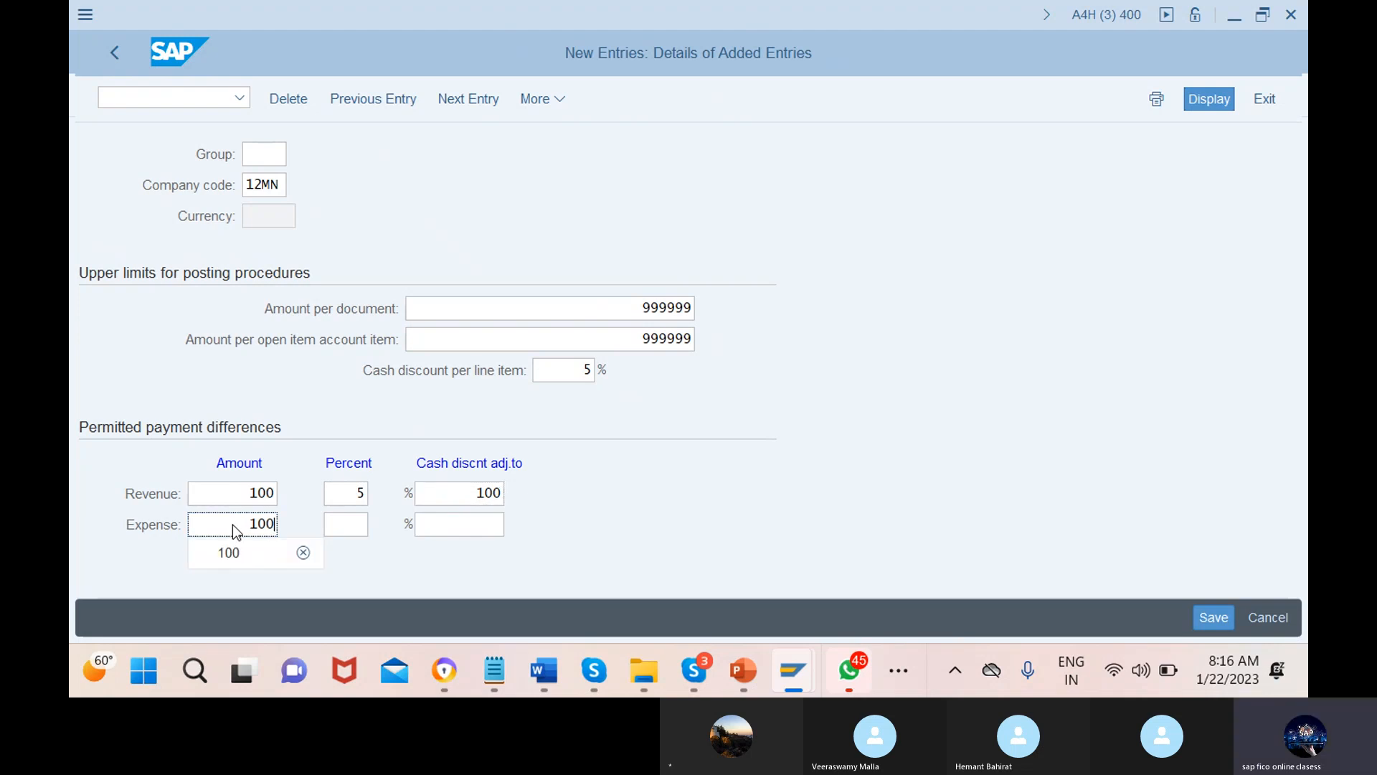
click(347, 525)
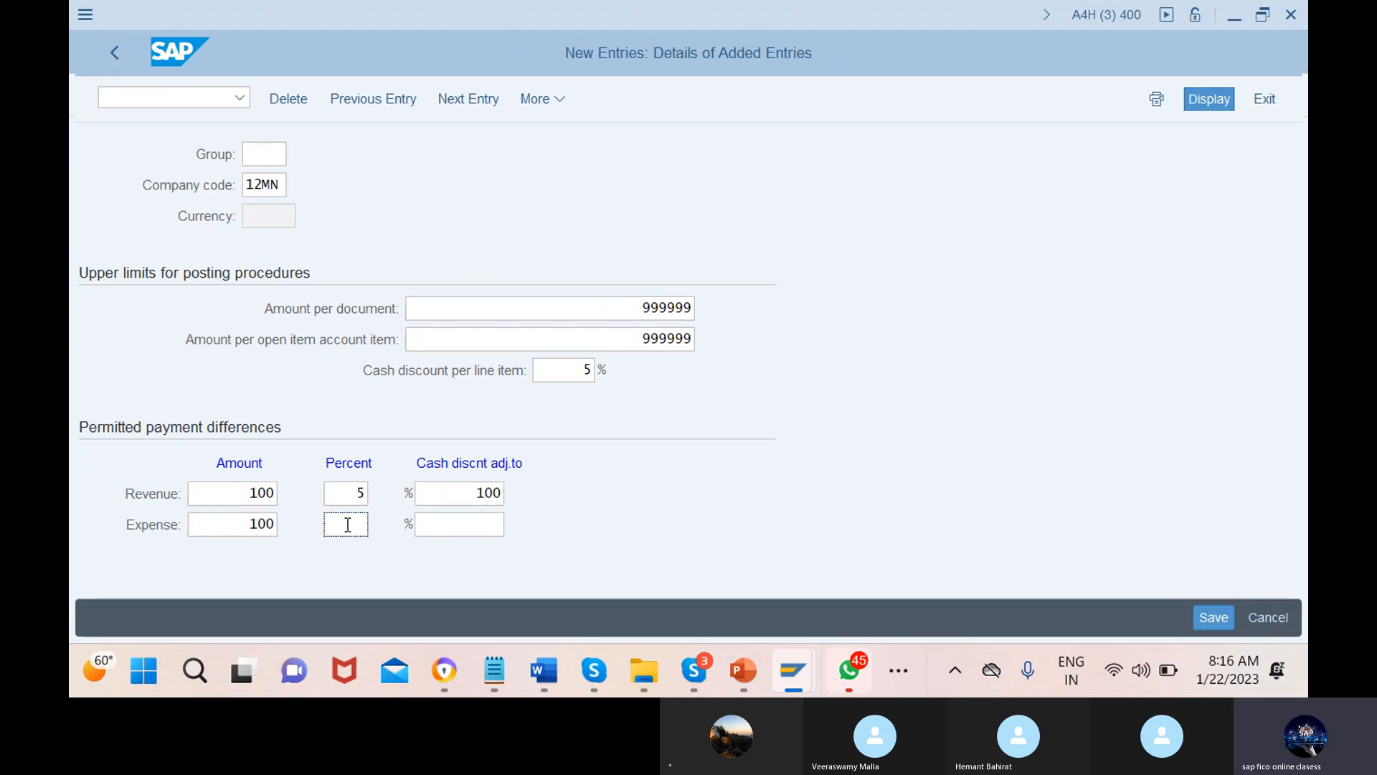
text(5)
click(450, 528)
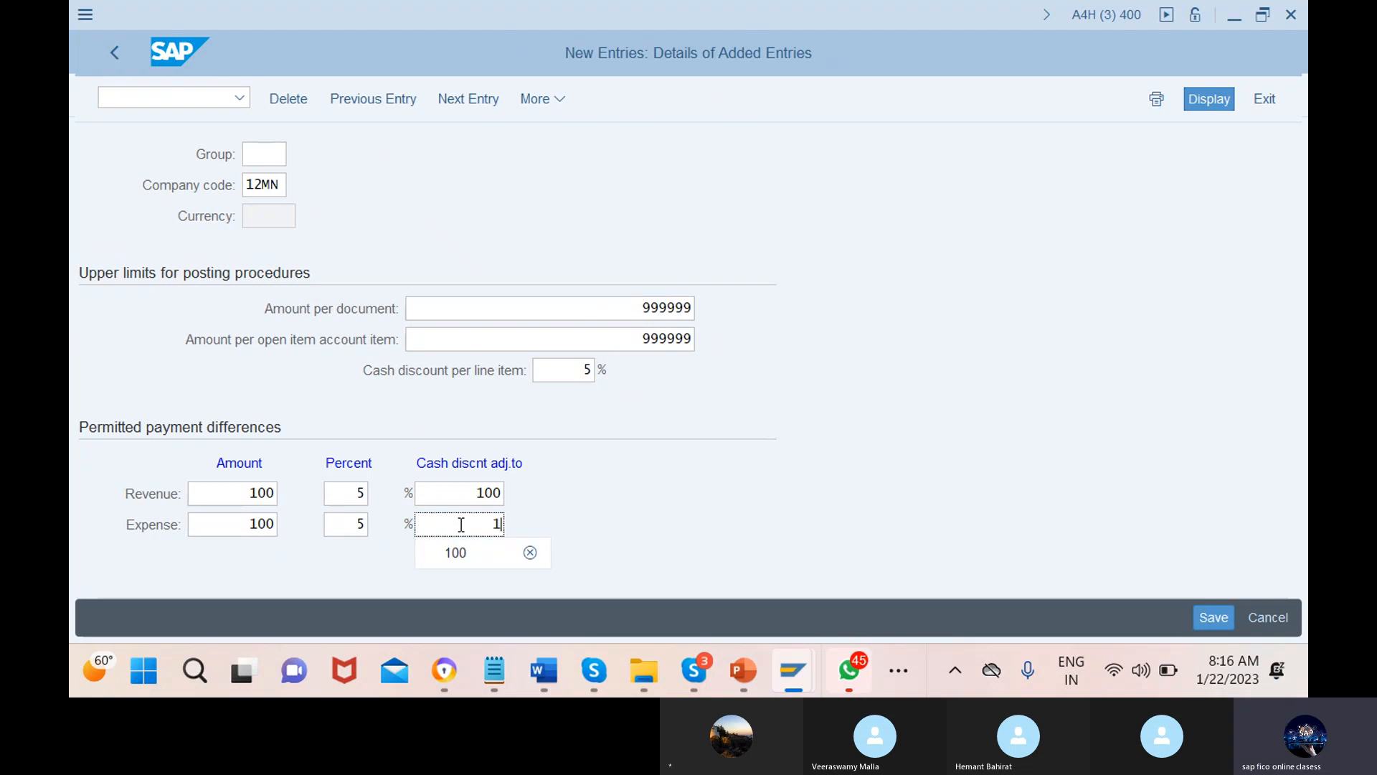
text(100)
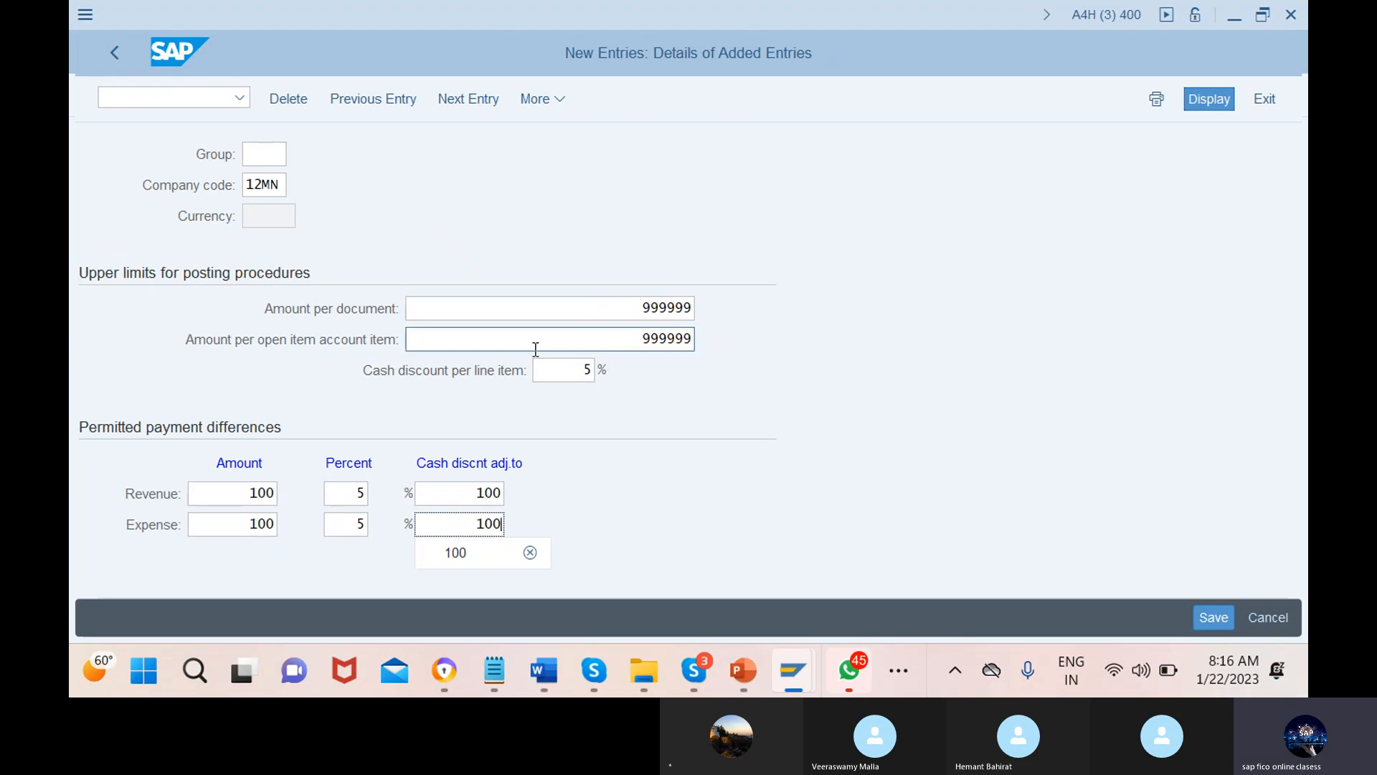
click(569, 418)
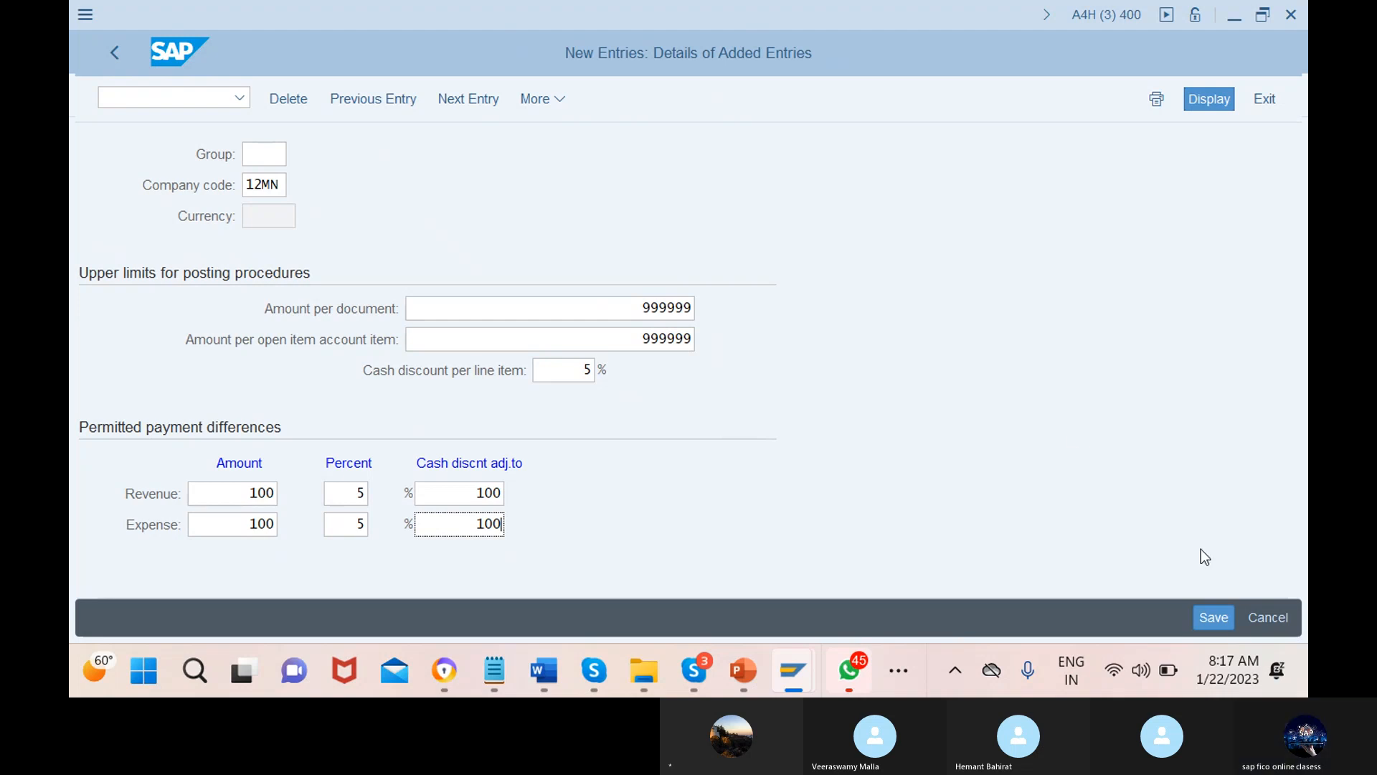
Save the 12MN user tolerance entry under a new customizing request 'tollerance for users'
click(1229, 621)
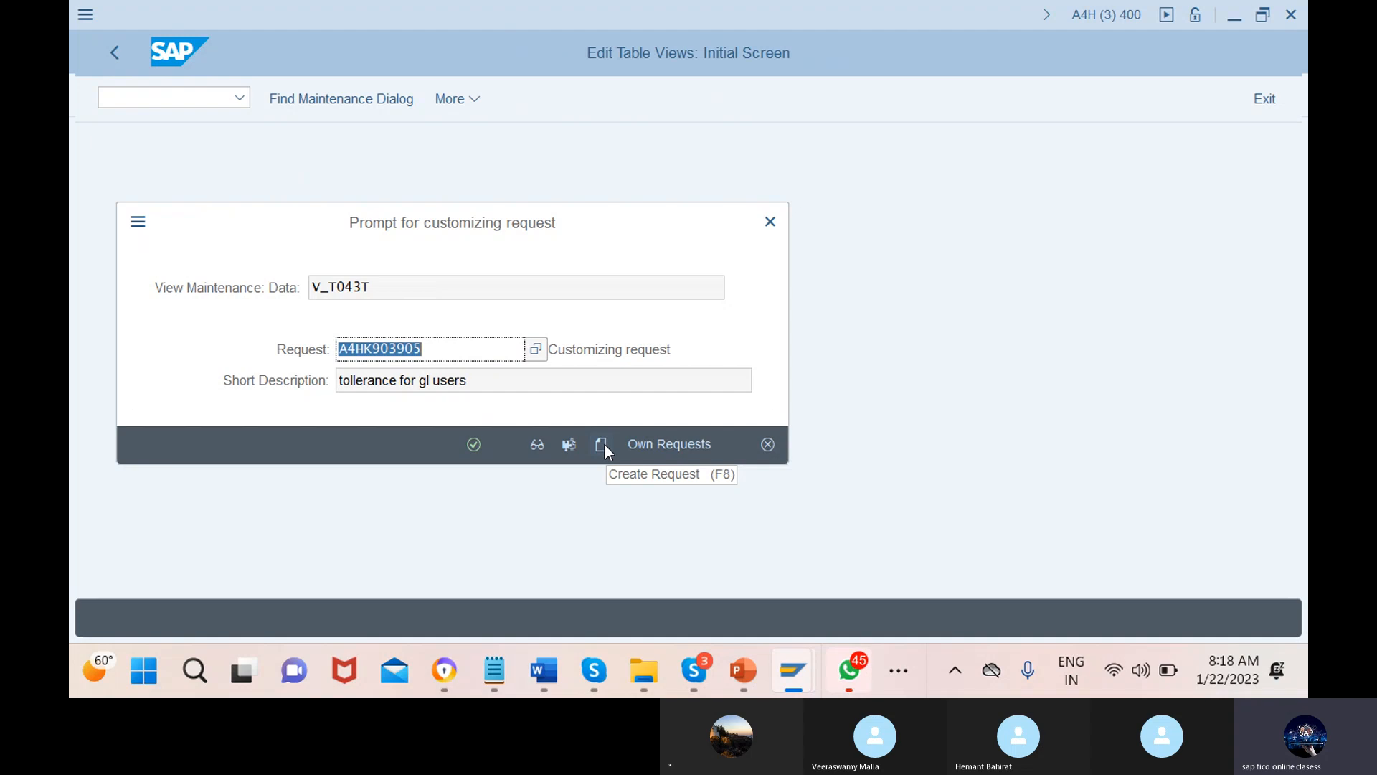
click(601, 445)
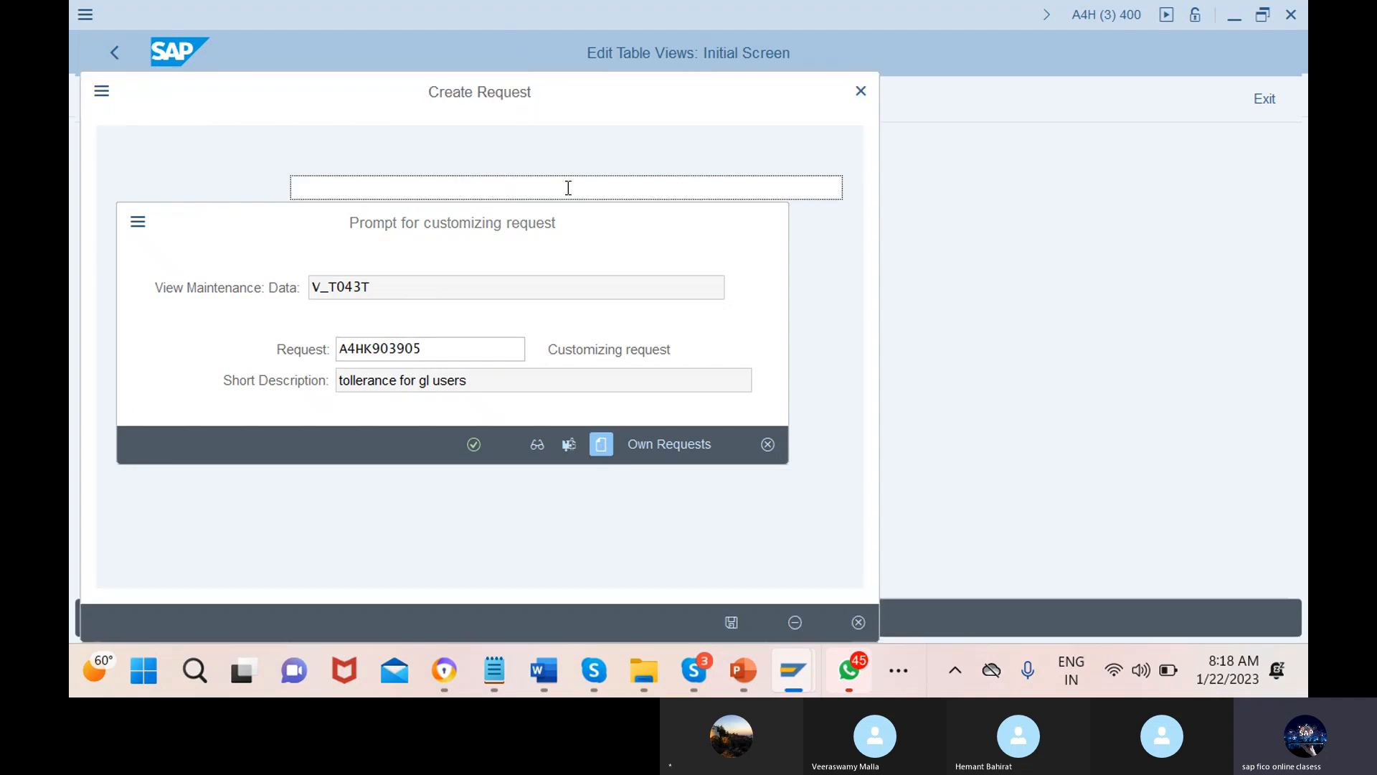
text(t)
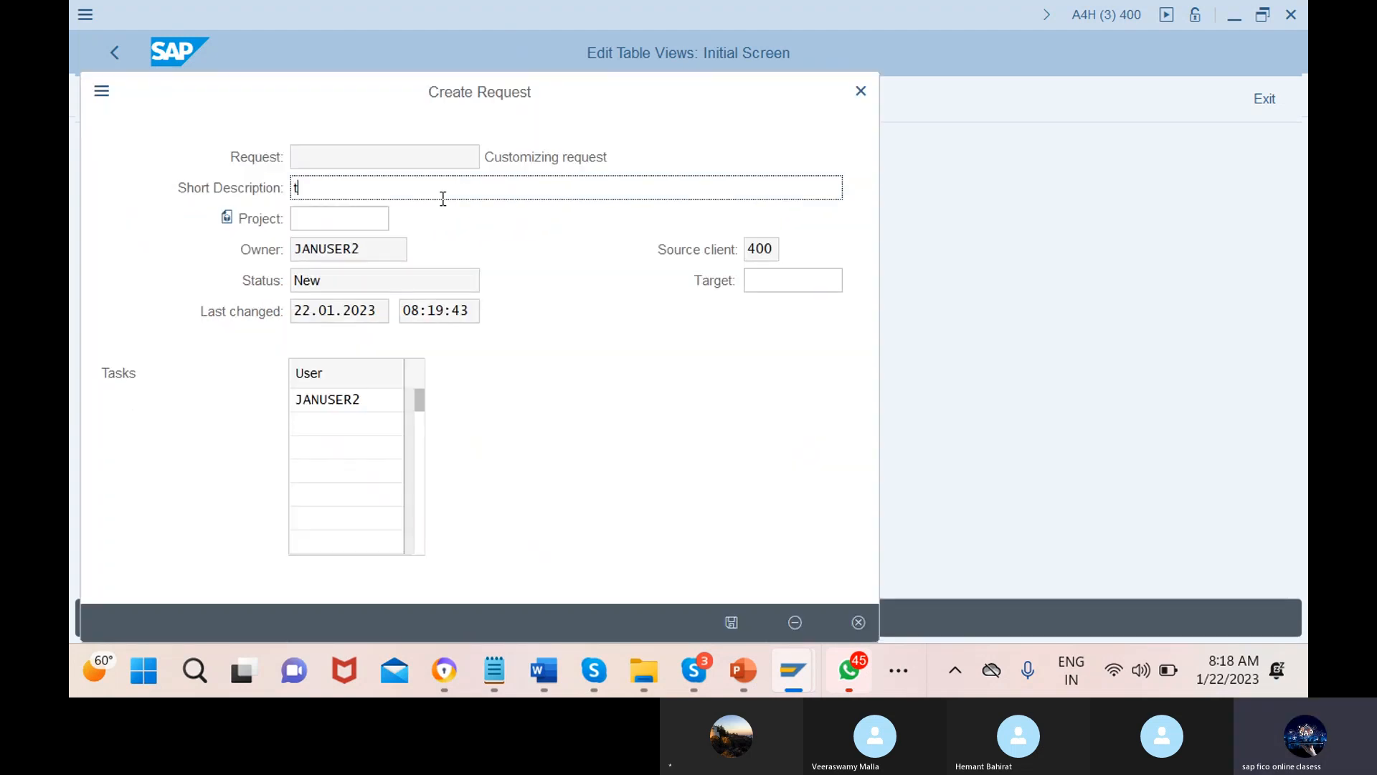
text(ollerance for )
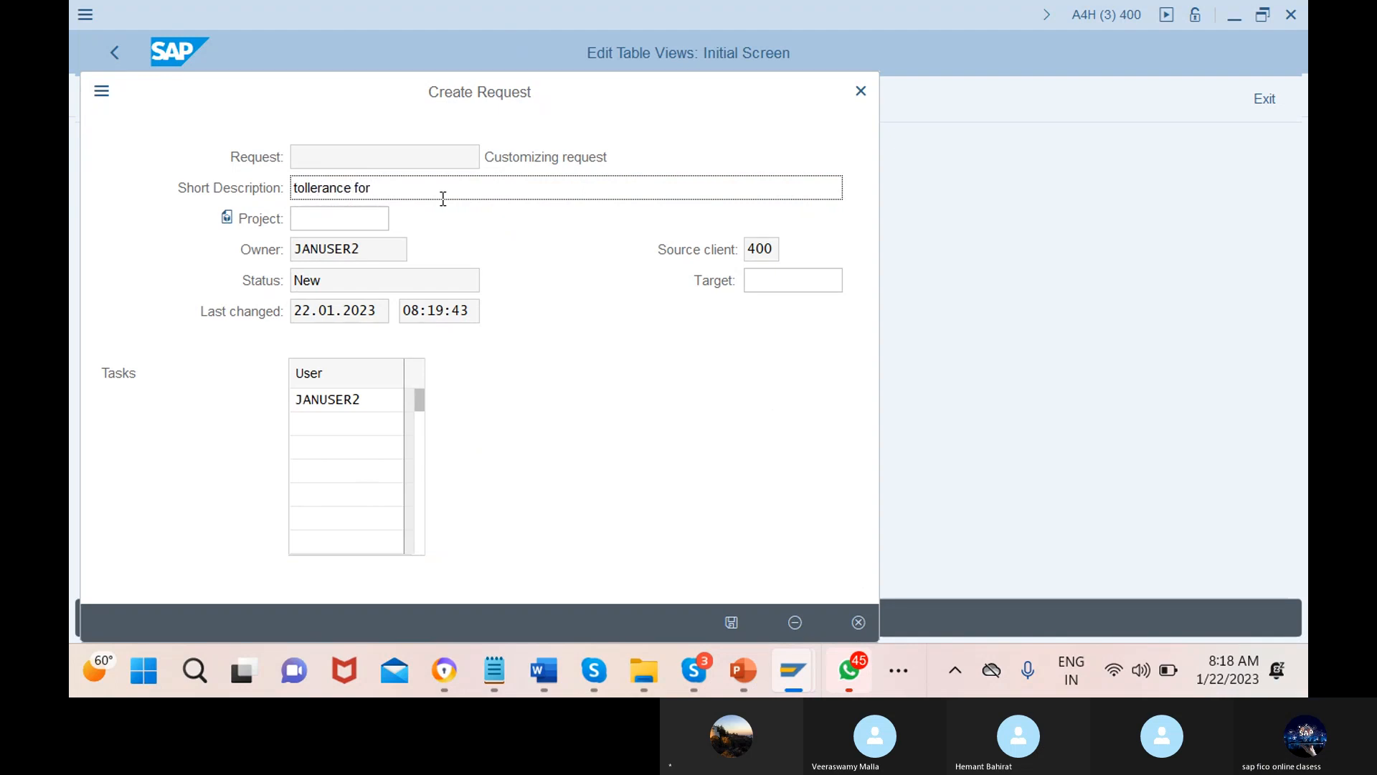
text(users)
key(Return)
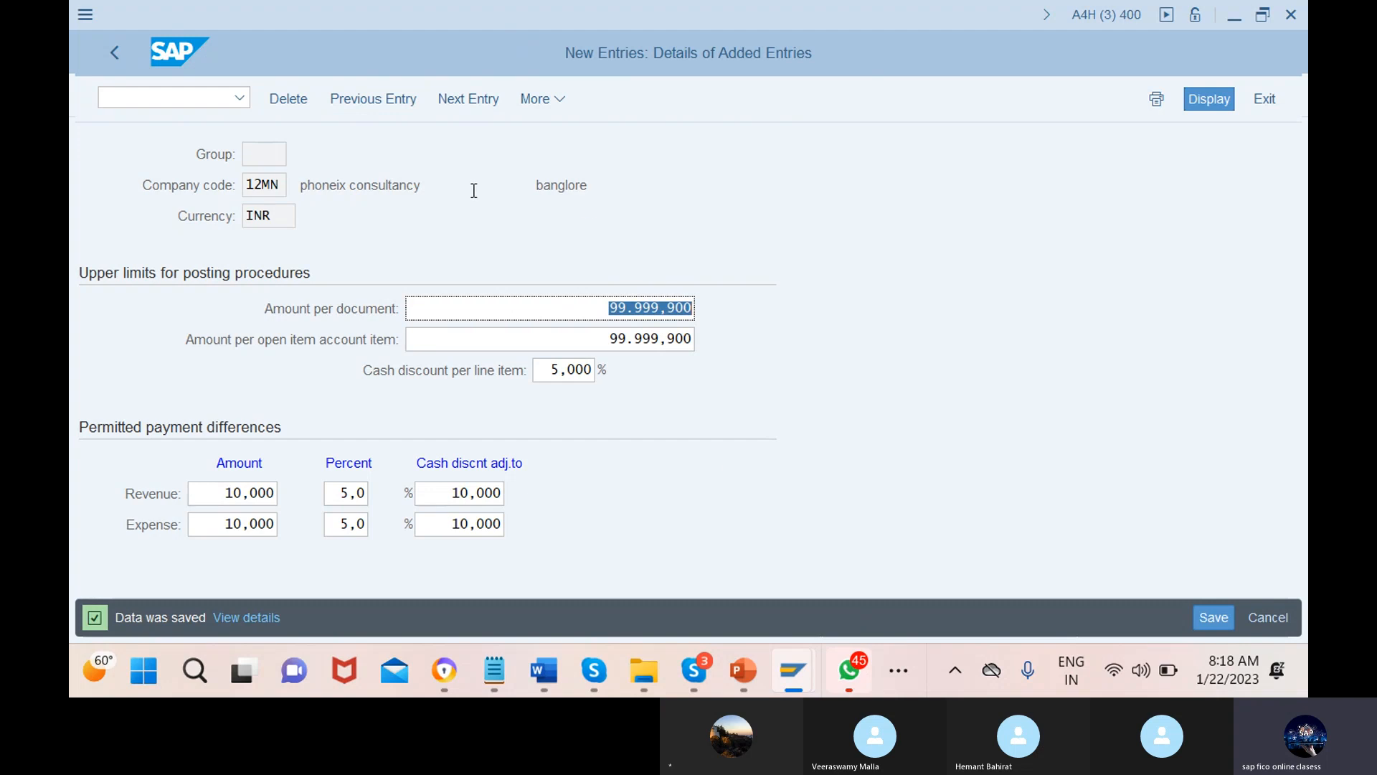
Run /nOB57 to open Assign Users to Tolerance Groups, listing 59 entries
click(170, 95)
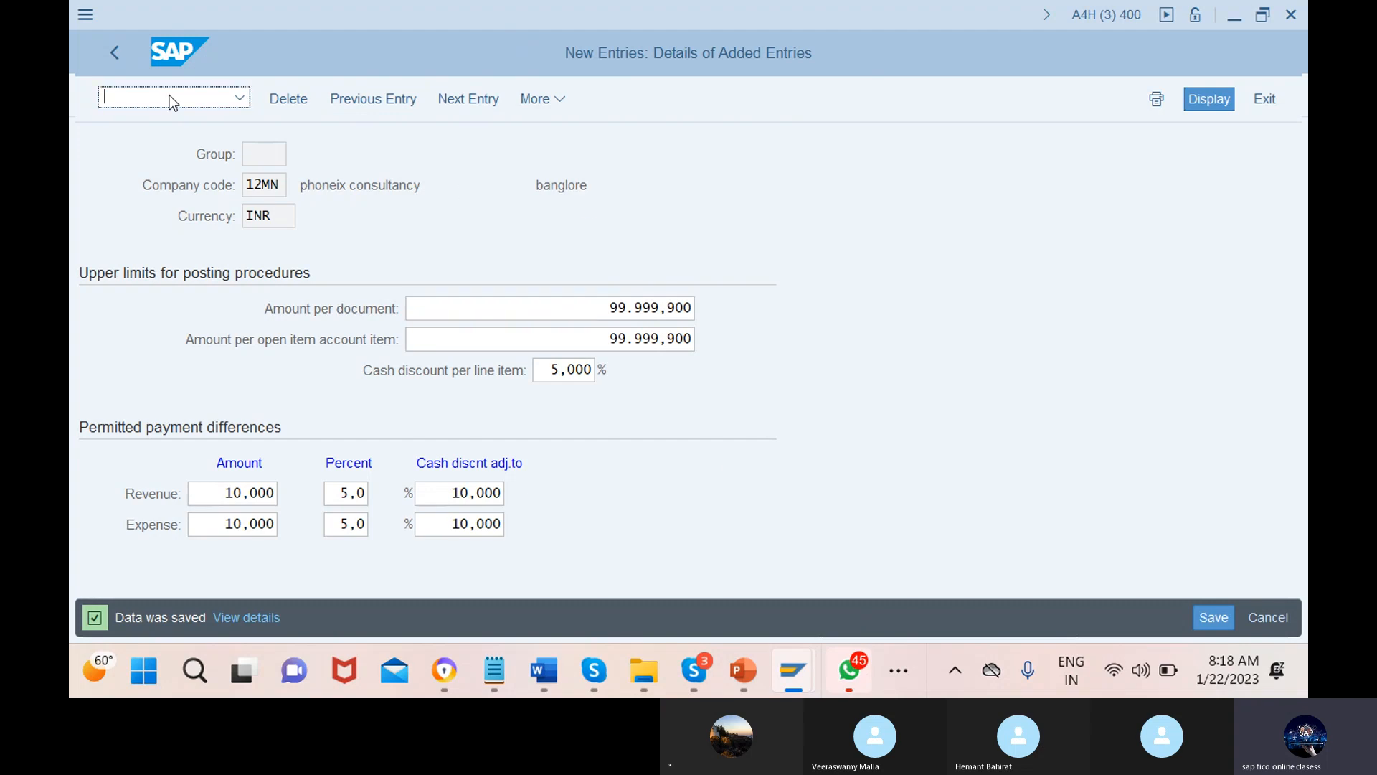
text(/n)
text(ob57)
key(Return)
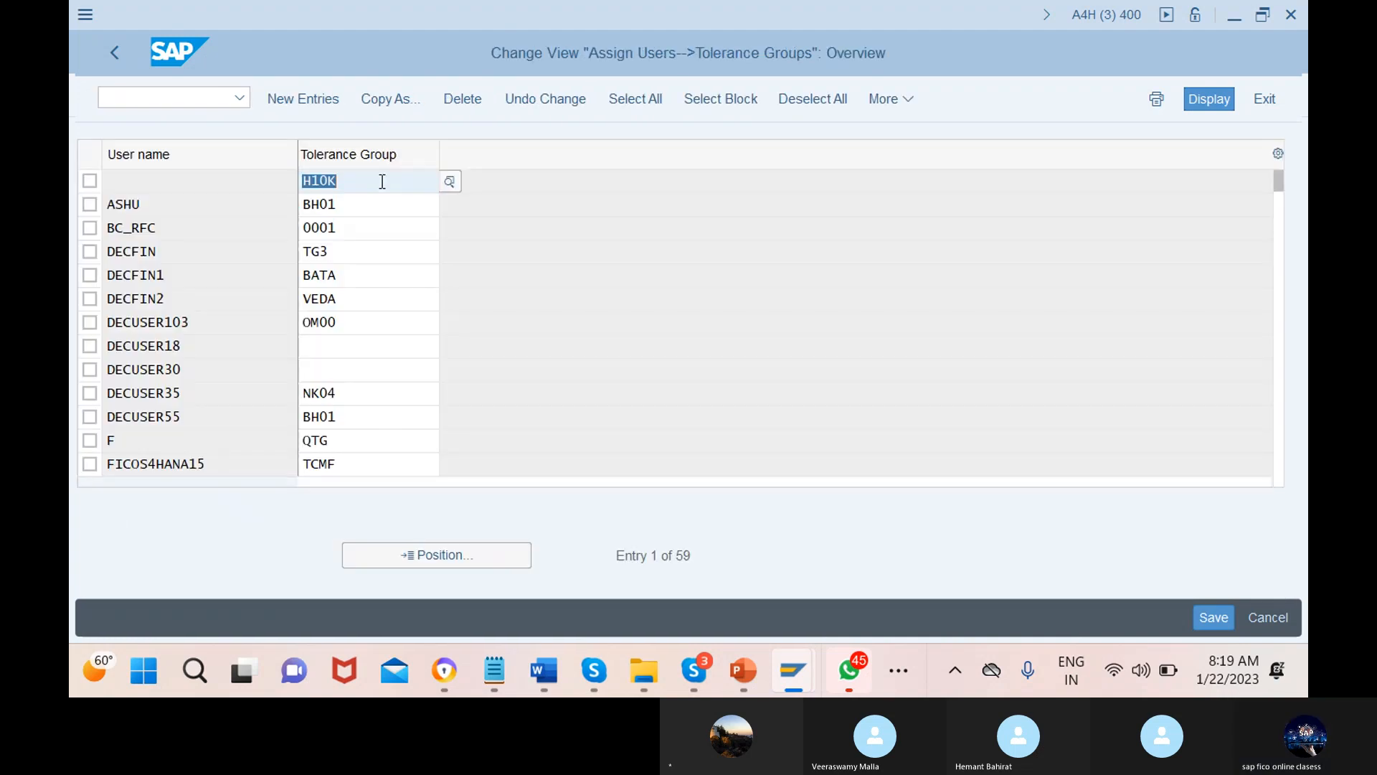
Position the user list at the logged-in user's entry and save, confirming no pending changes
click(439, 560)
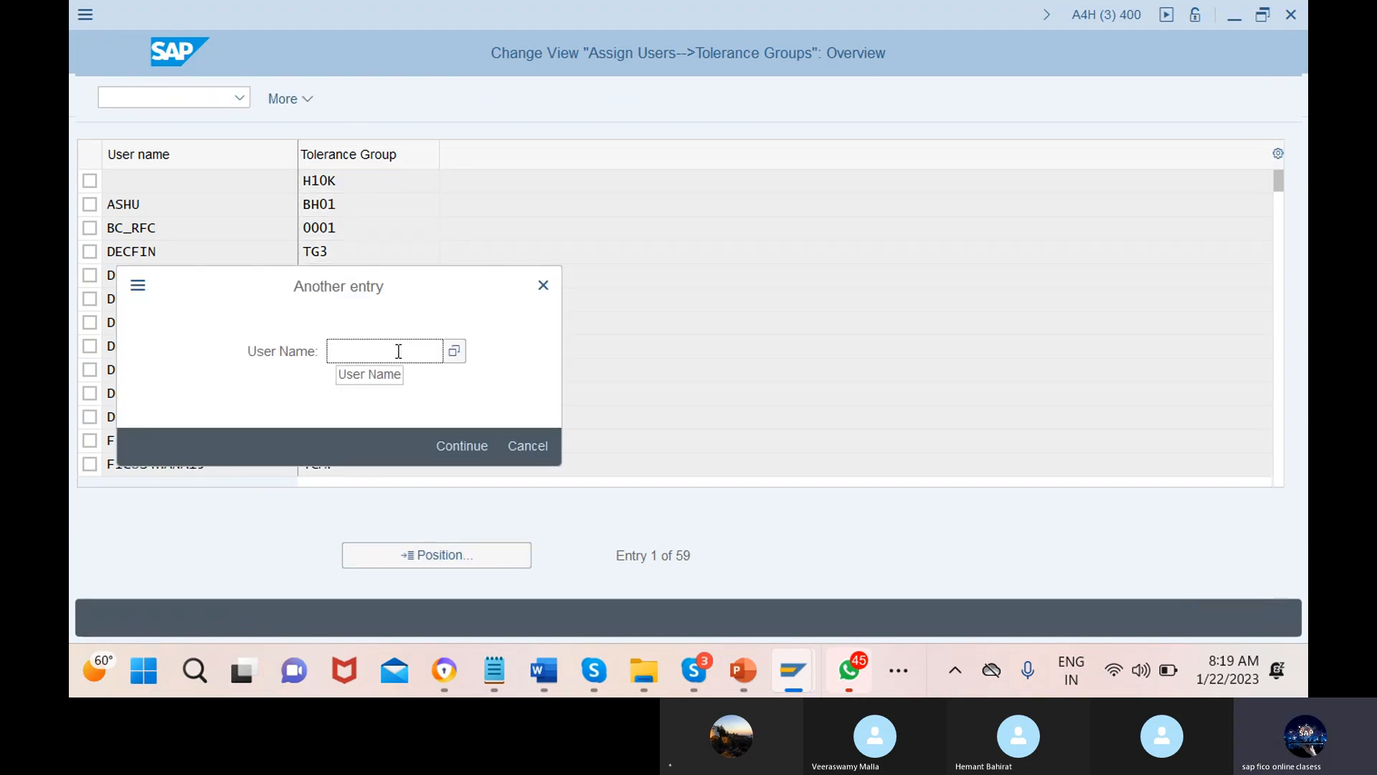
text(jan)
click(397, 376)
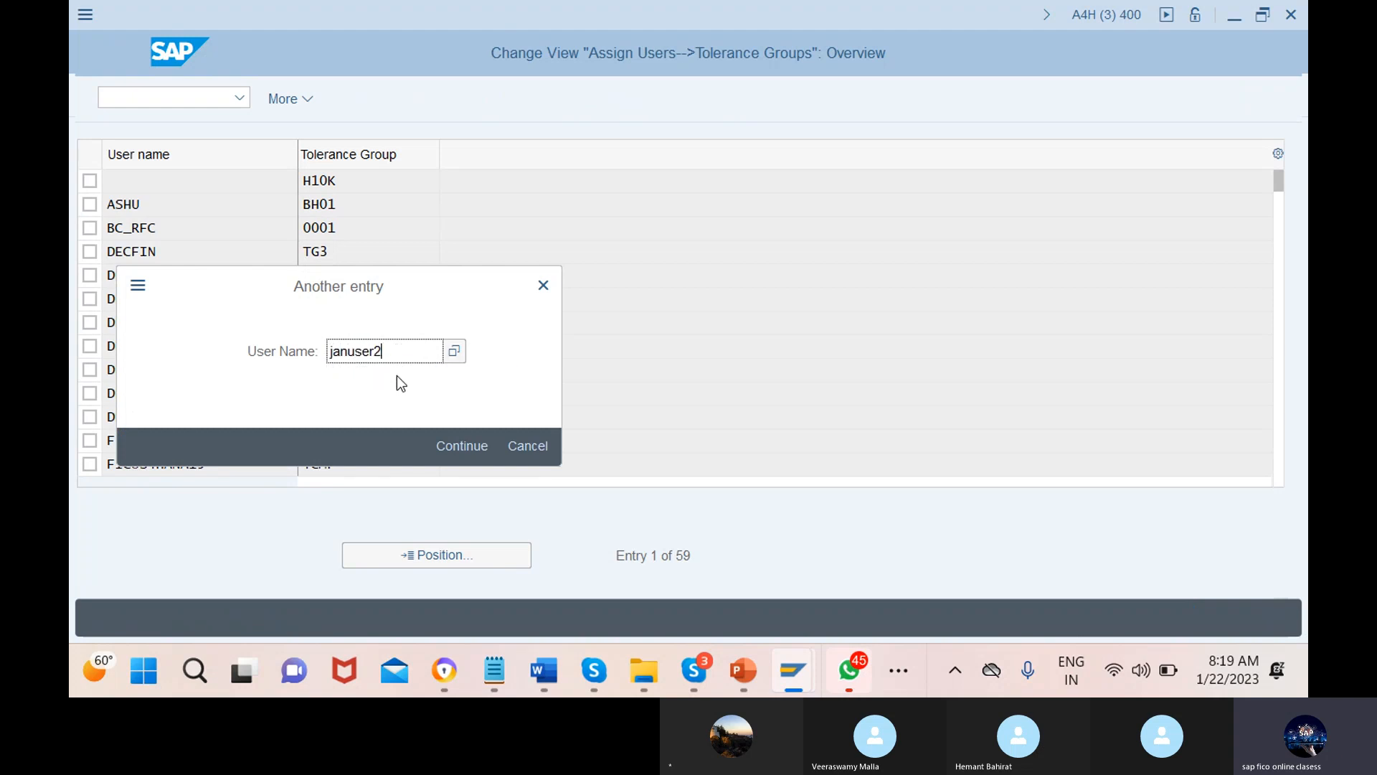
click(462, 446)
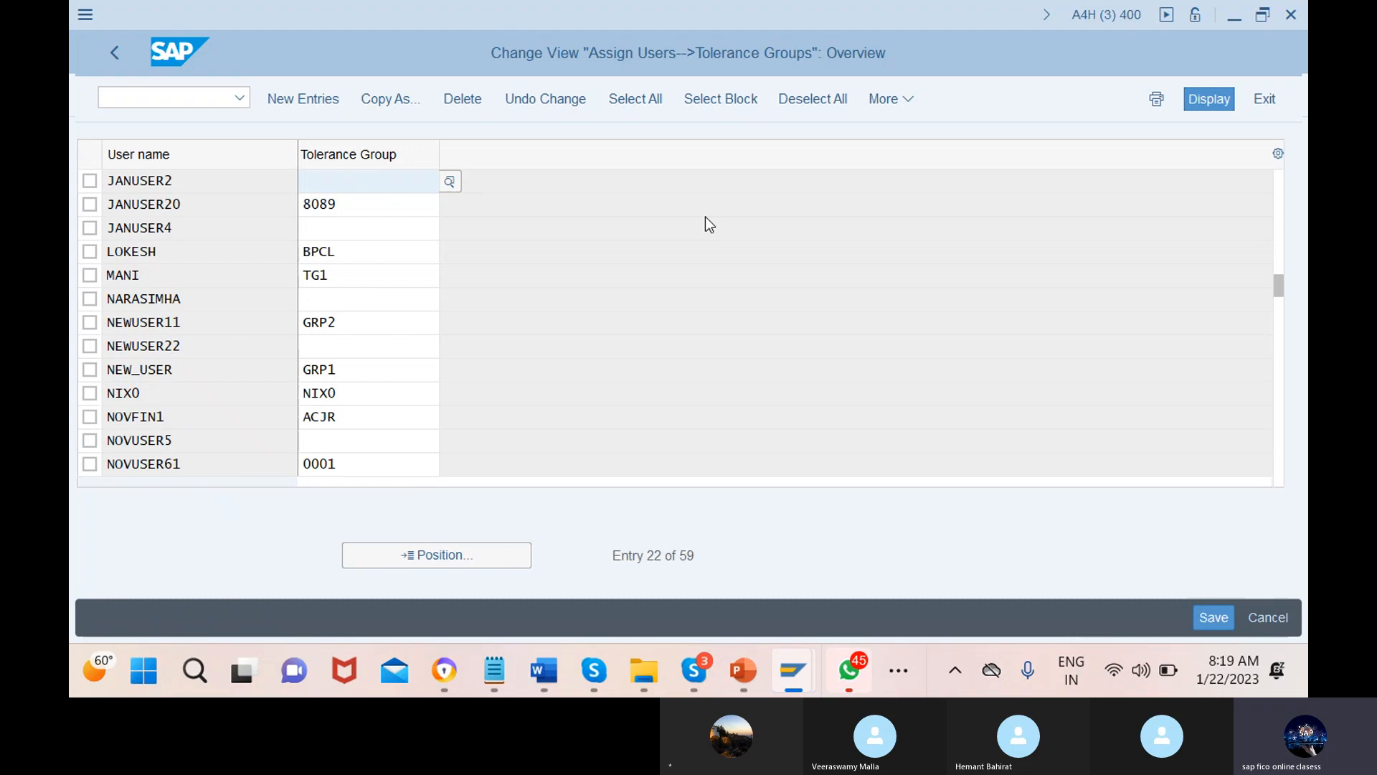
click(1213, 613)
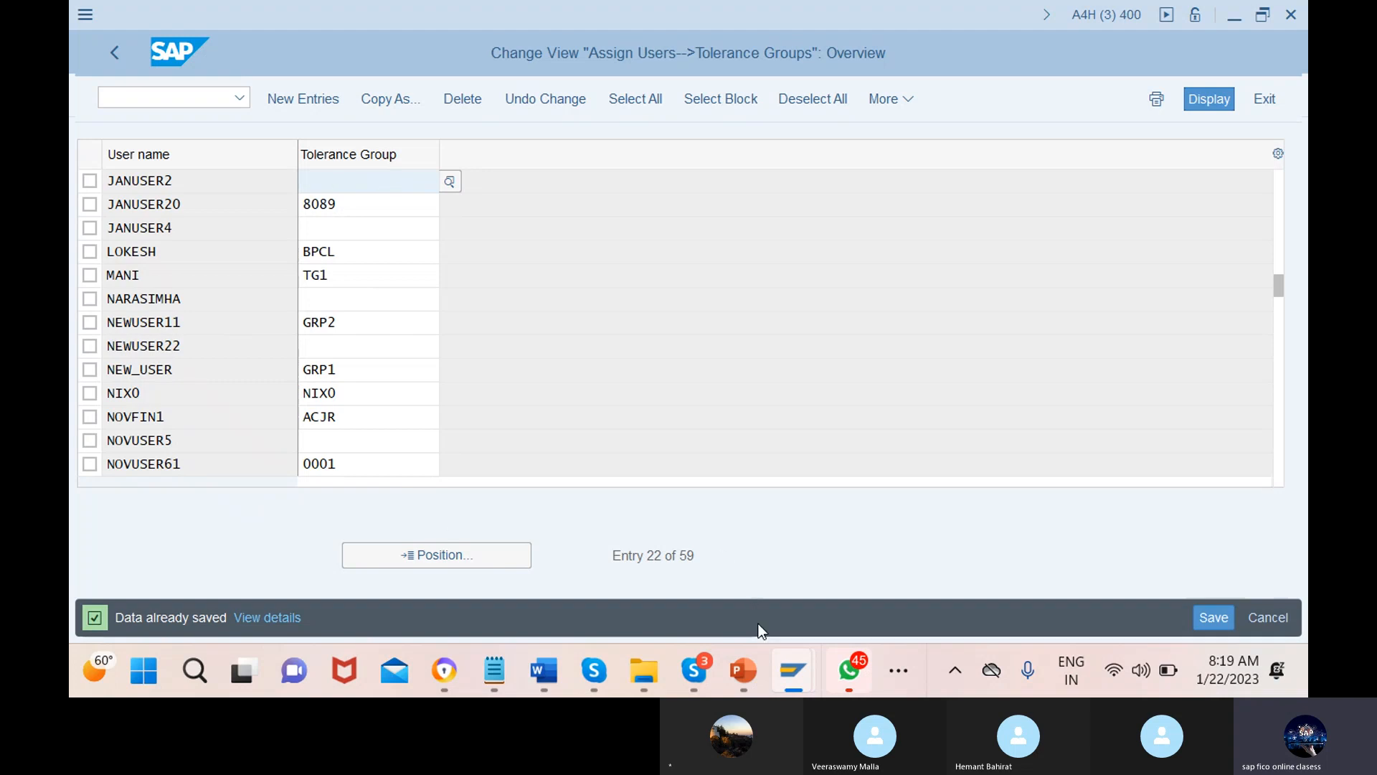
mouse_move(774, 676)
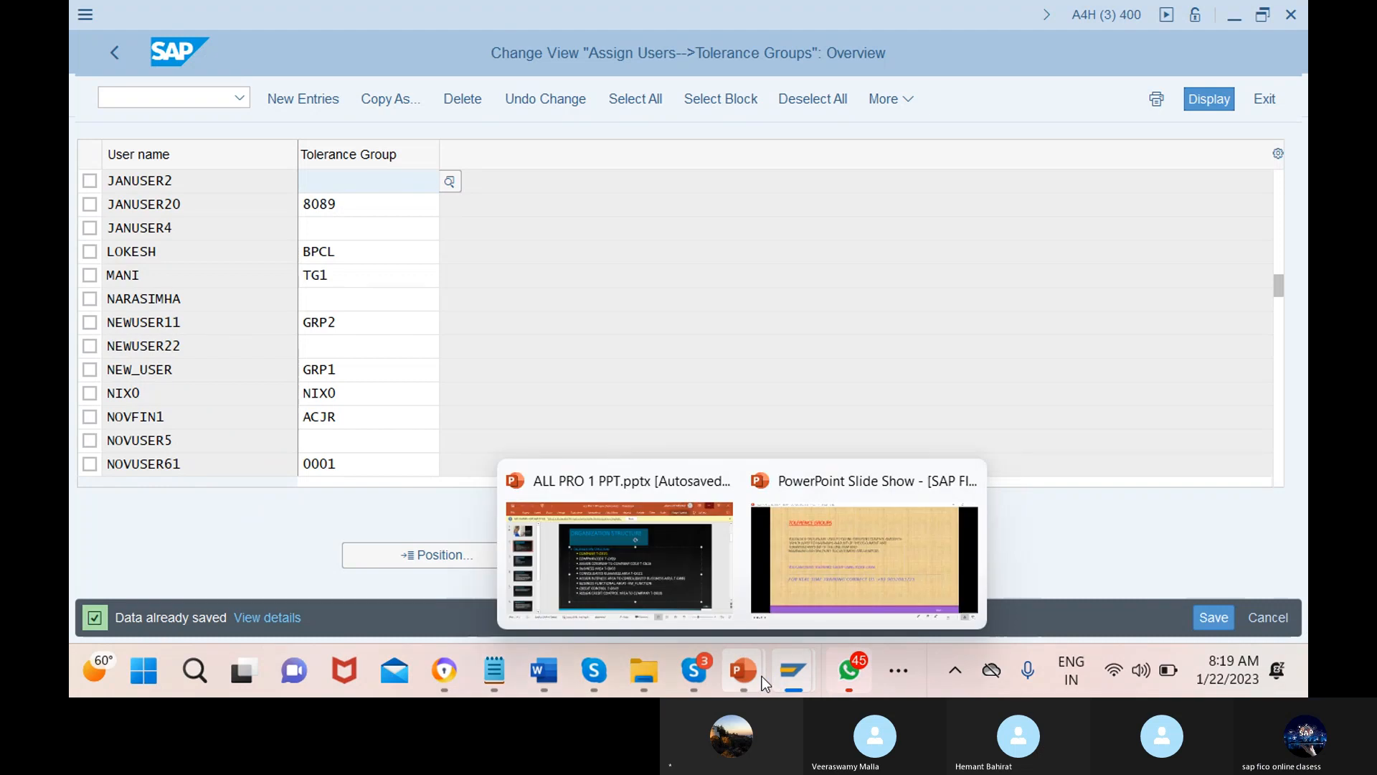
View slide 8 on global parameters and transaction OBY6 in the slide show
click(864, 559)
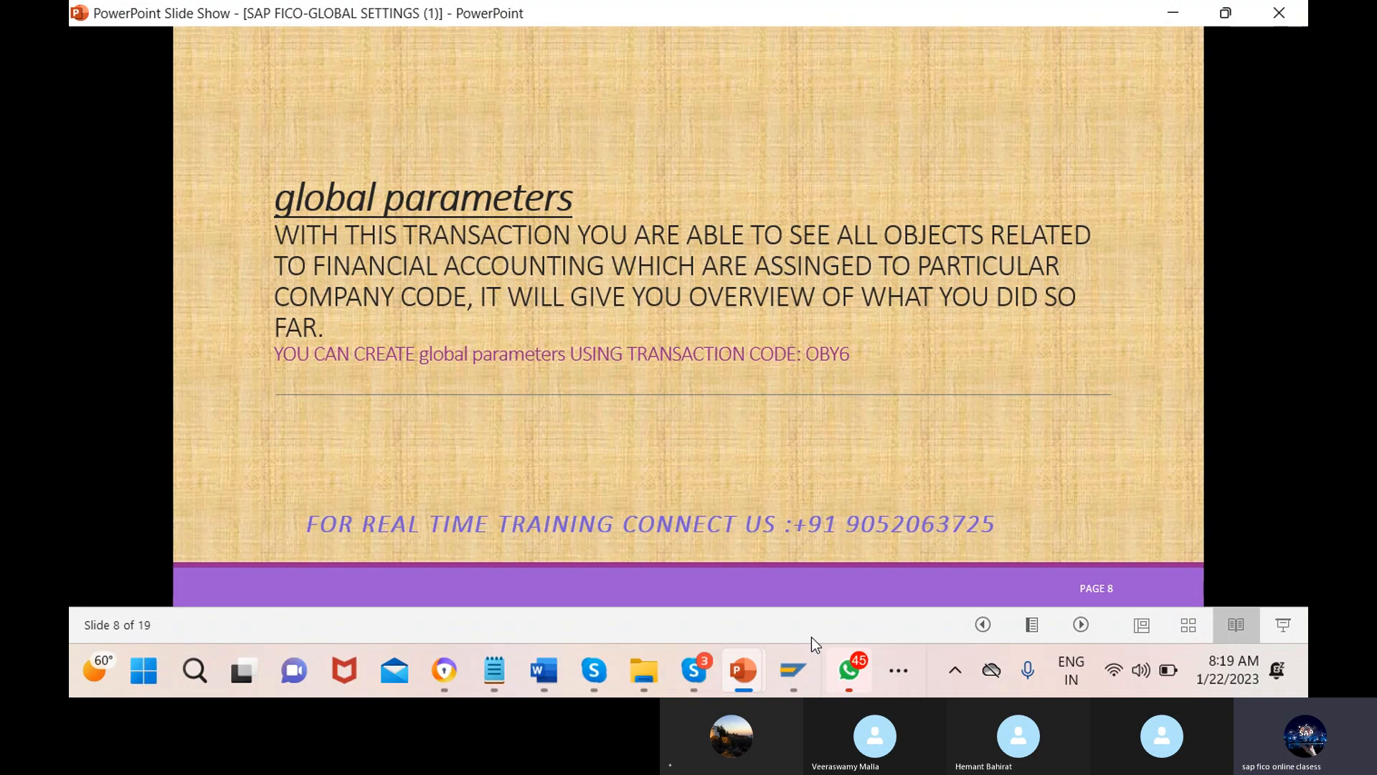
mouse_move(794, 678)
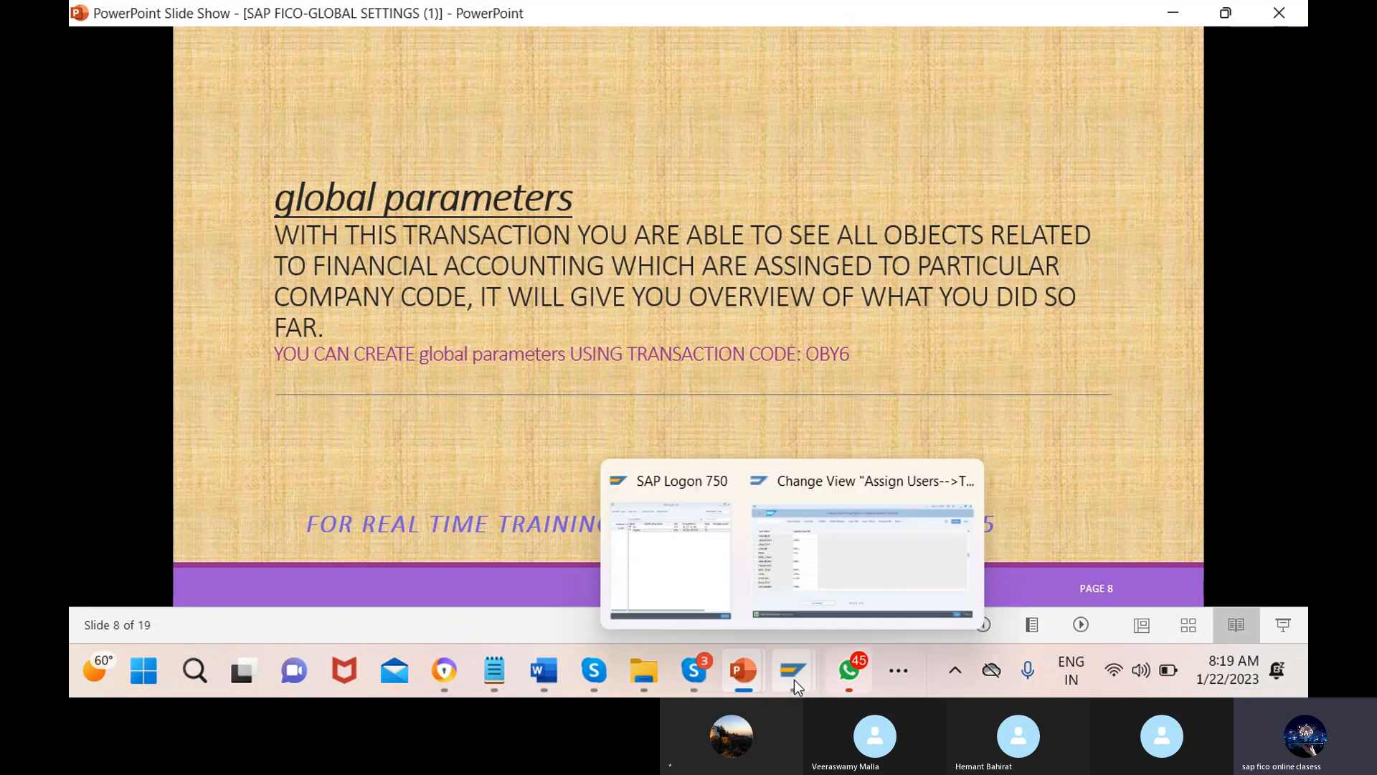
click(835, 540)
Run /nOBY6 and position the Company Code Global Data list at company code 12MN
key(ctrl+slash)
text(/)
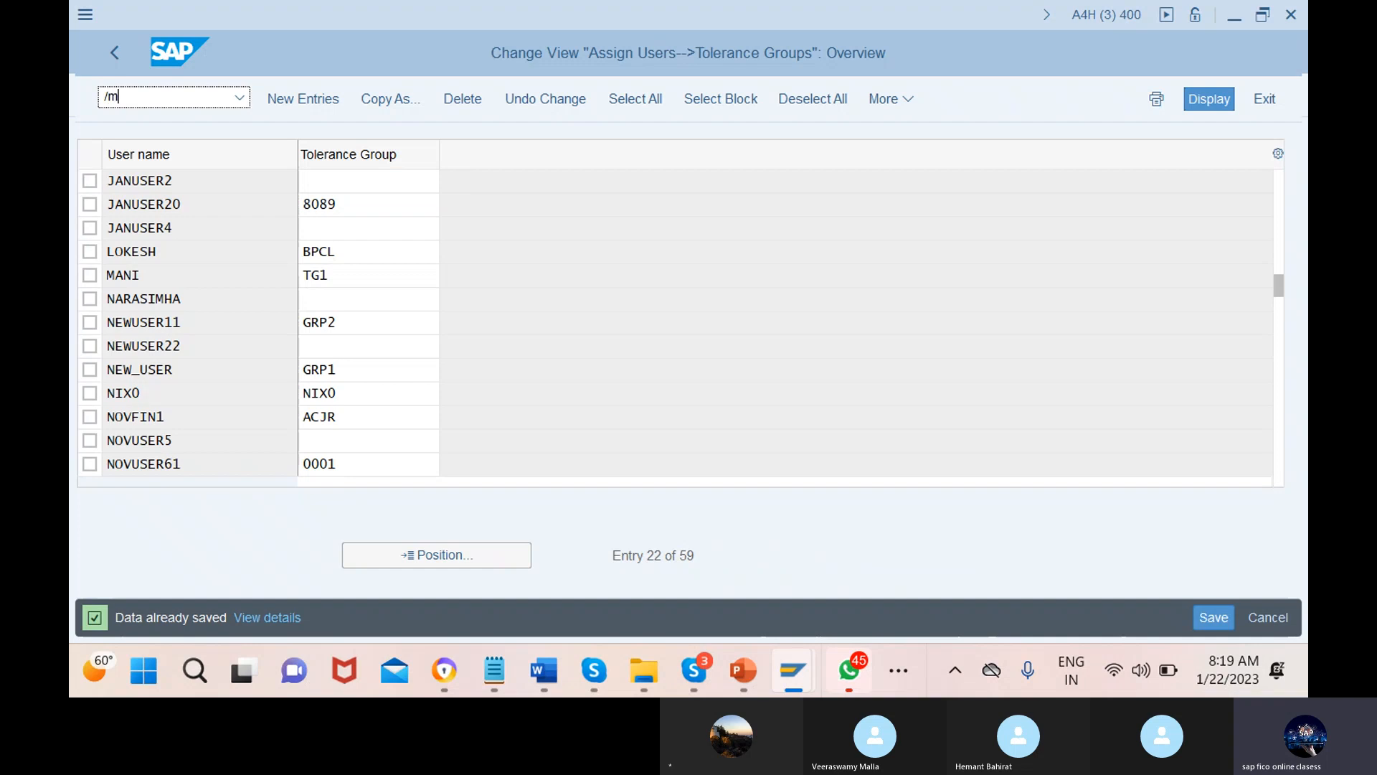
text(noby6)
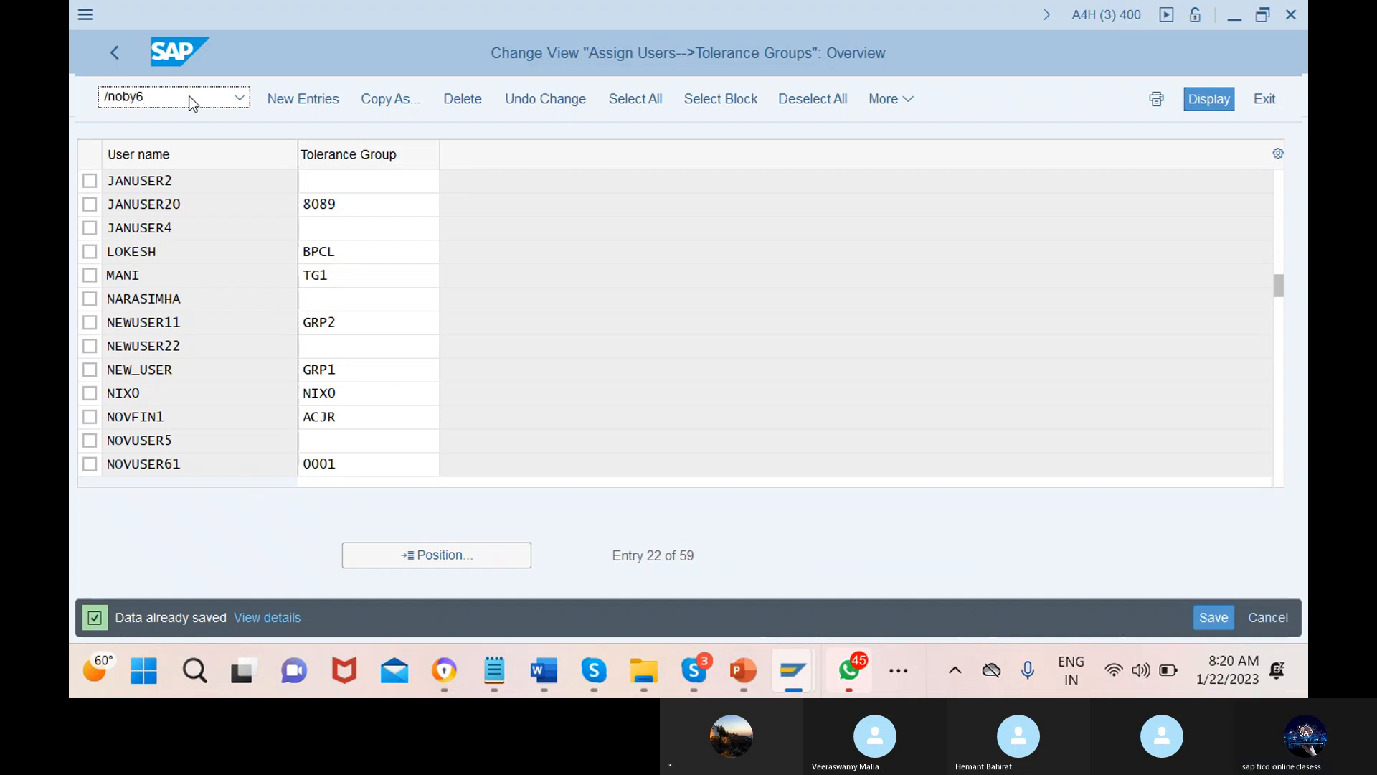
key(Return)
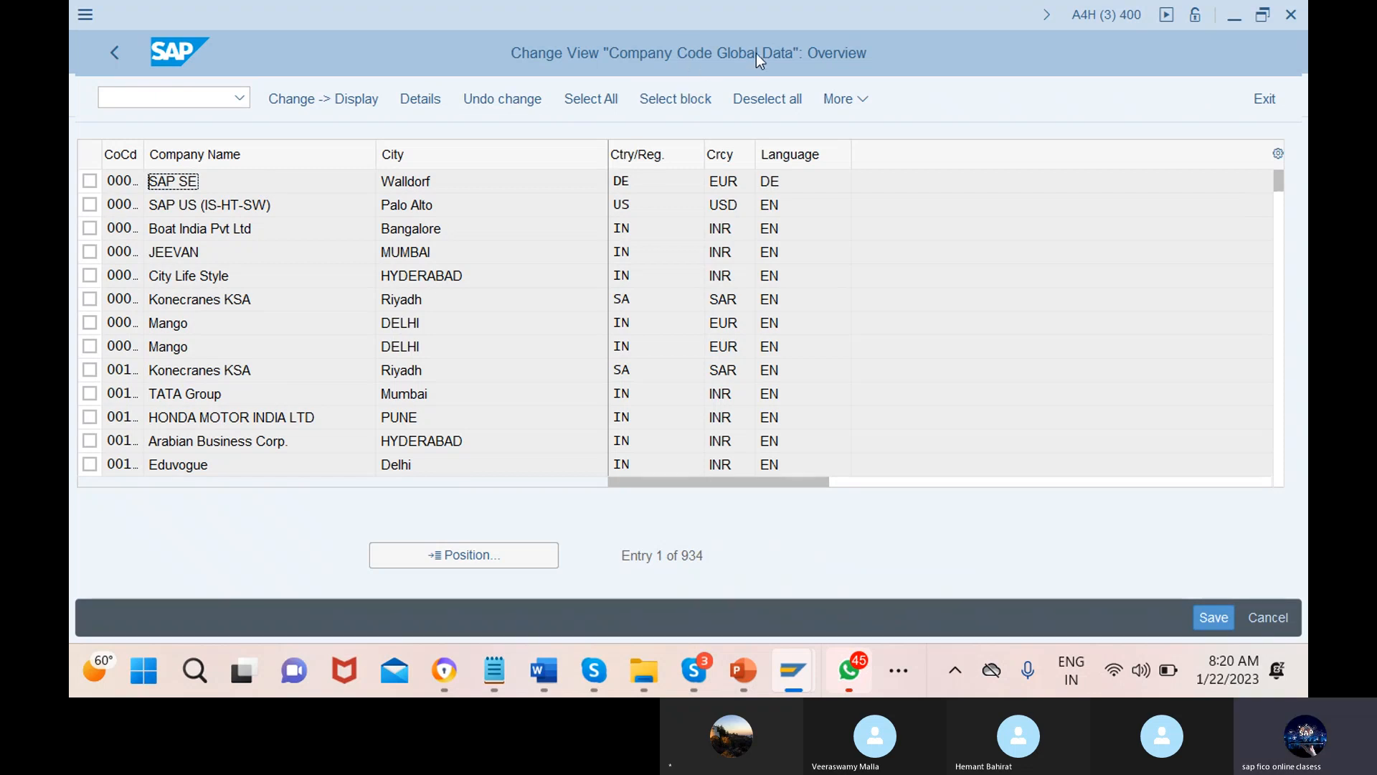
click(446, 557)
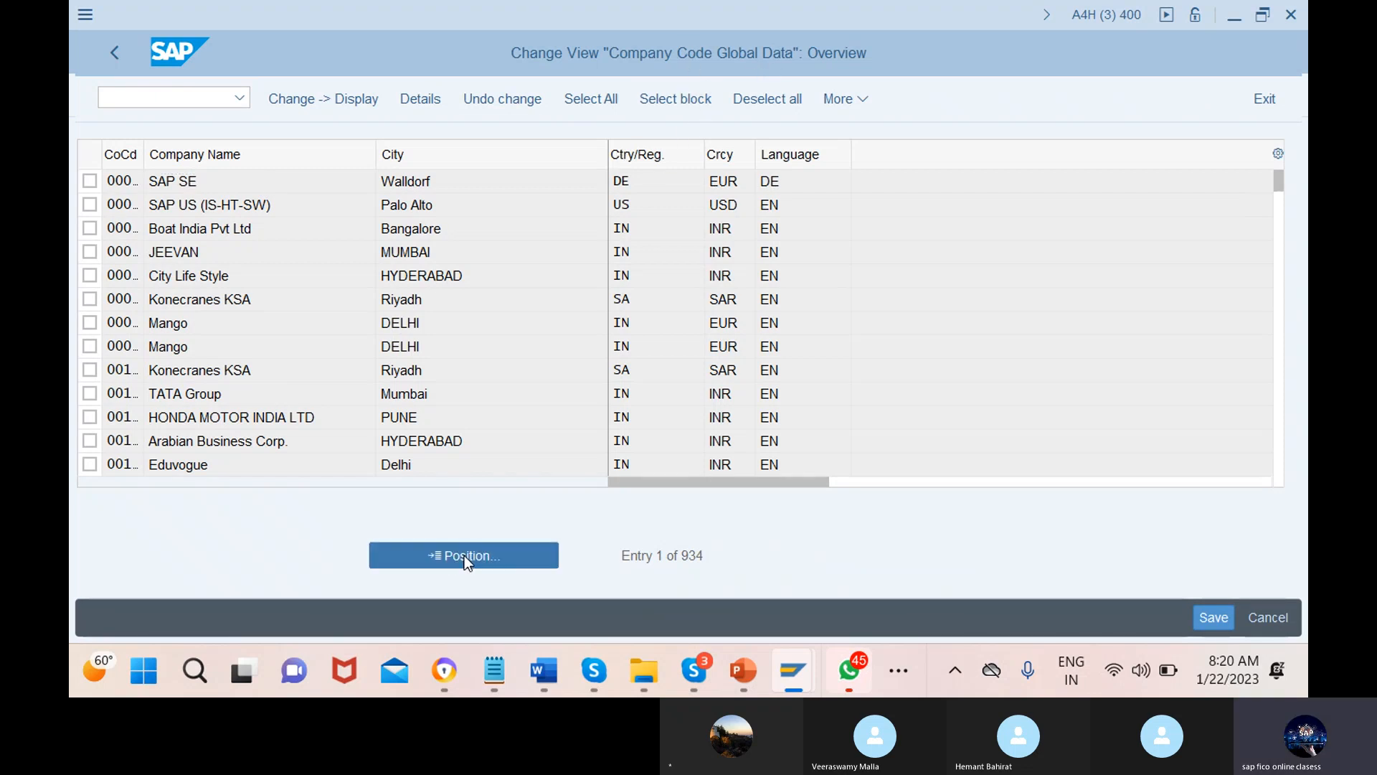
text(12mn)
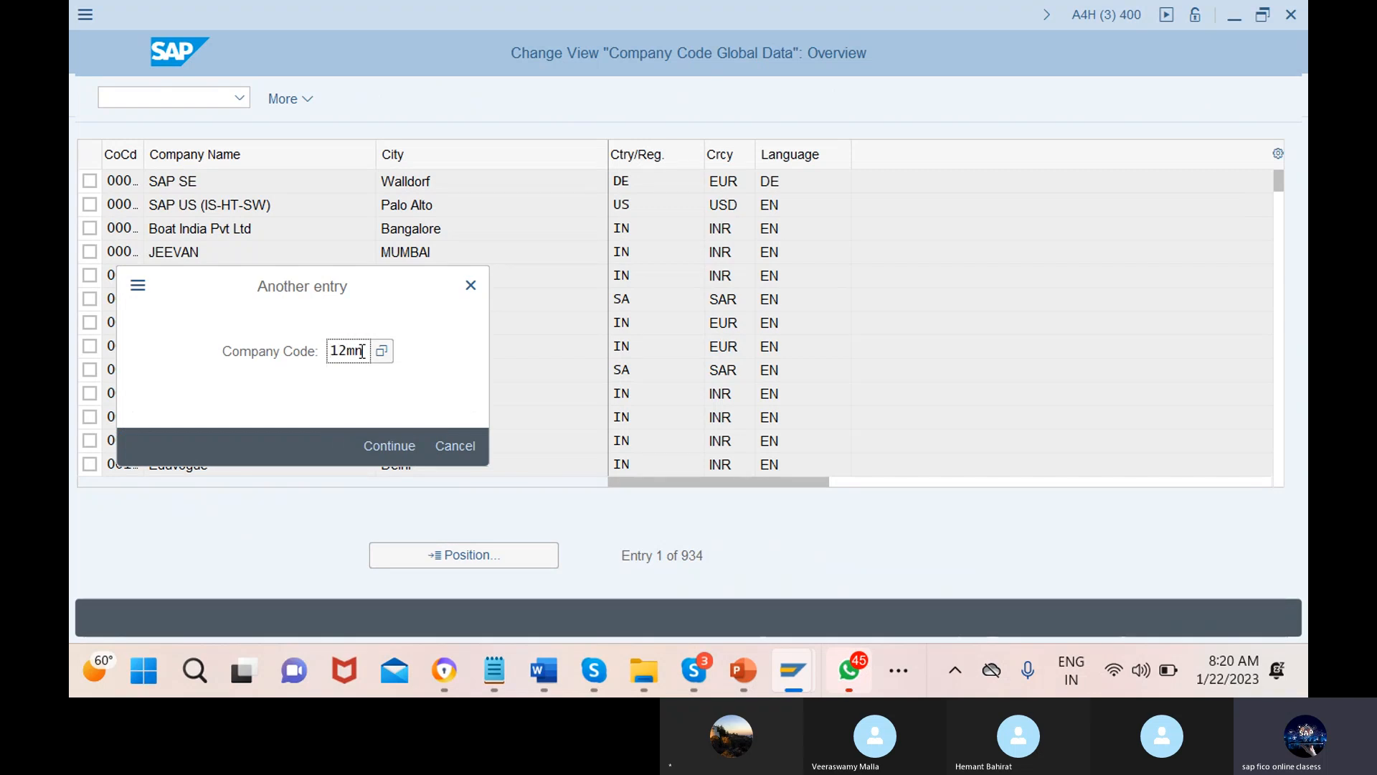
key(Return)
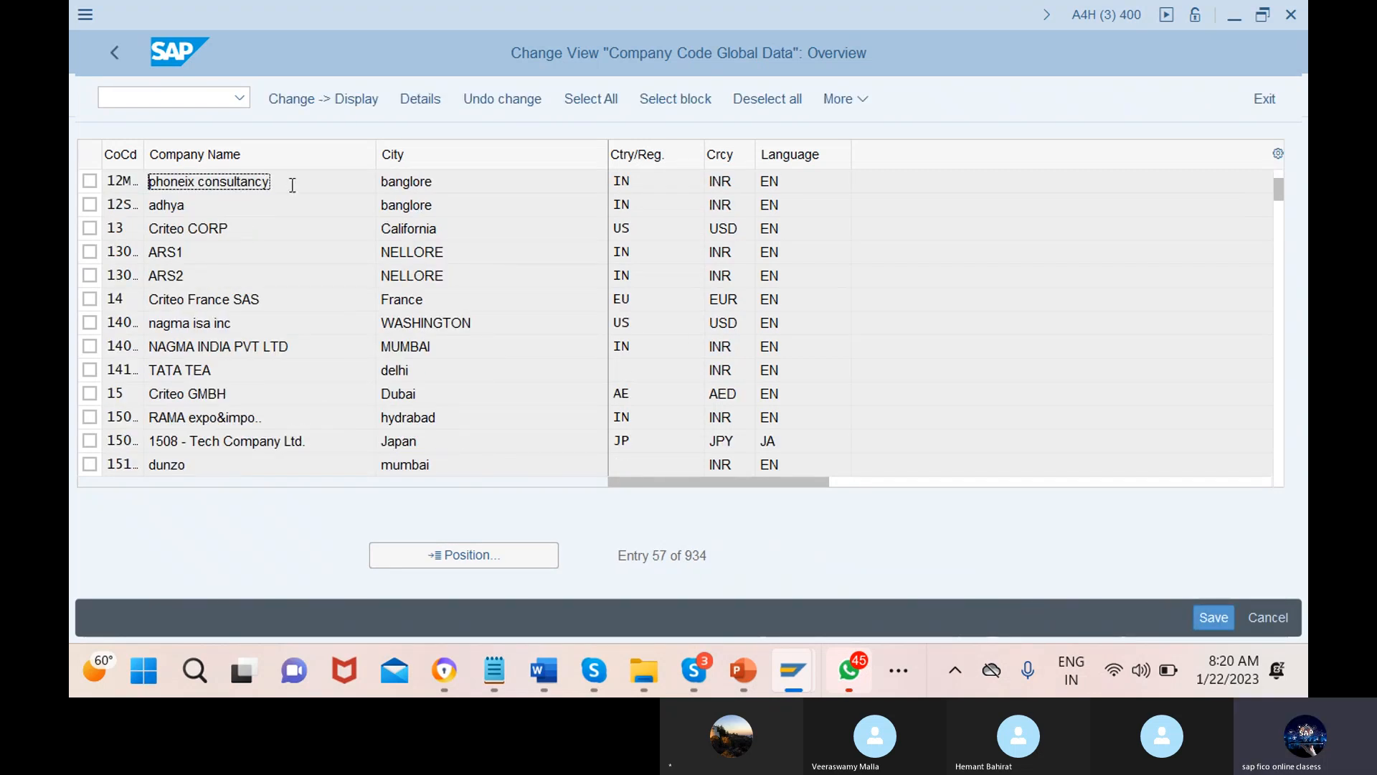
Open company code 12MN's global data, showing fiscal year variant 1M and 12MN variants
double_click(290, 185)
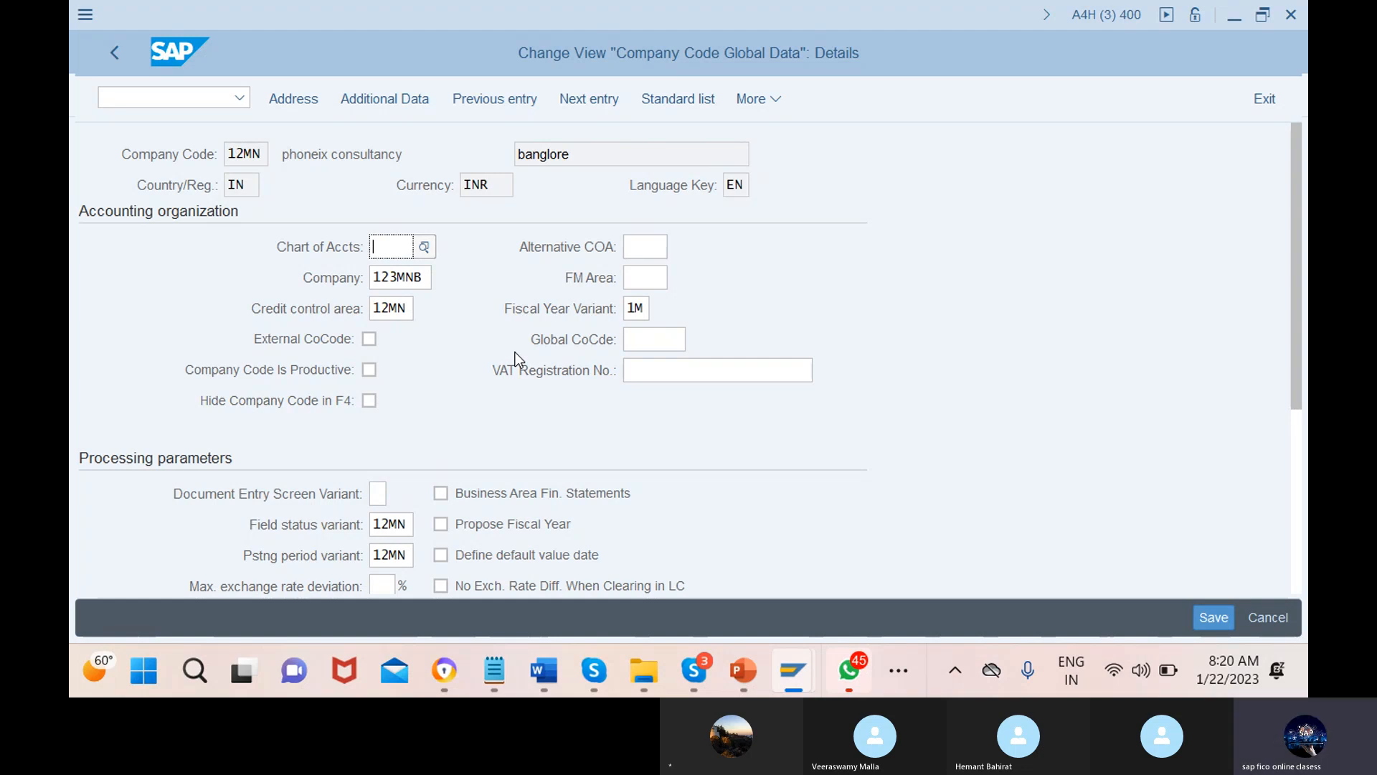
click(176, 100)
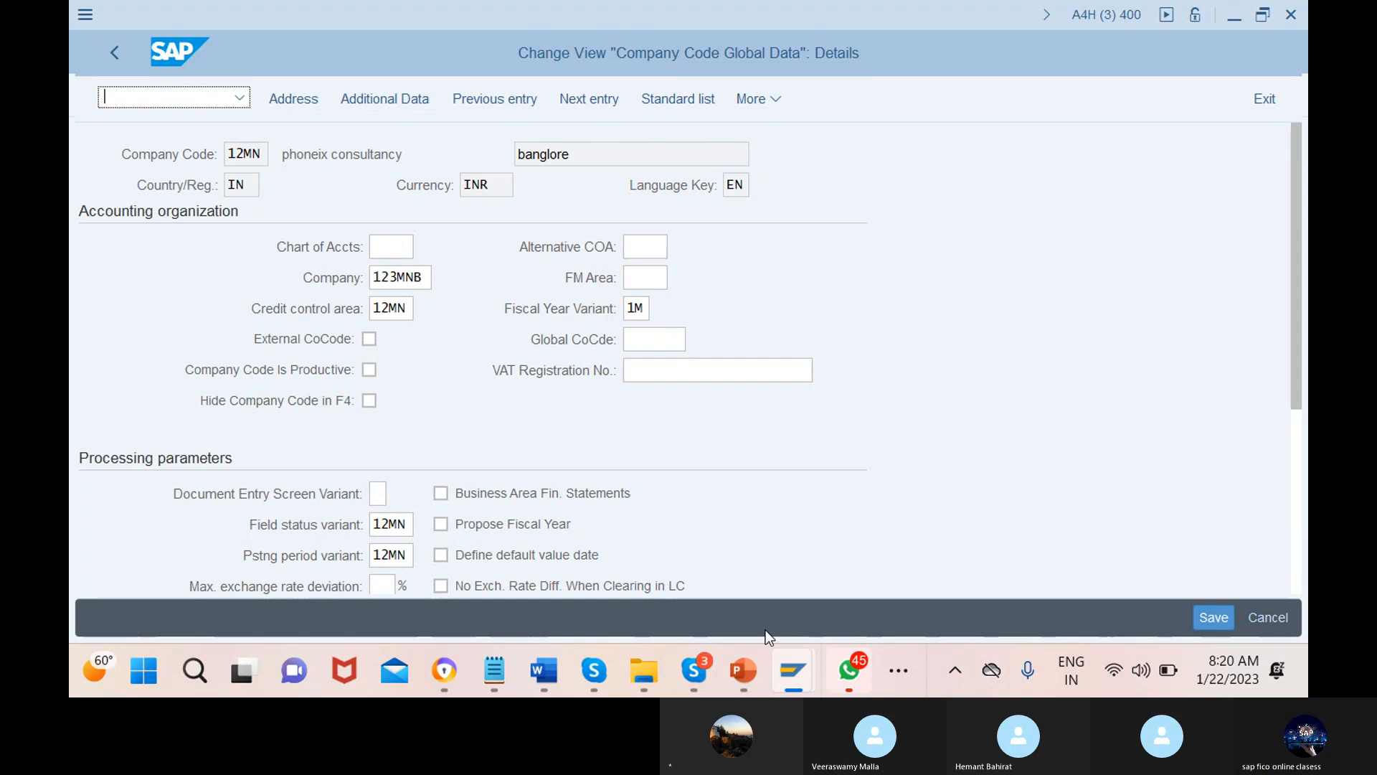
Bring up the PowerPoint slide show on slide 9 about posting keys and OB41
mouse_move(744, 671)
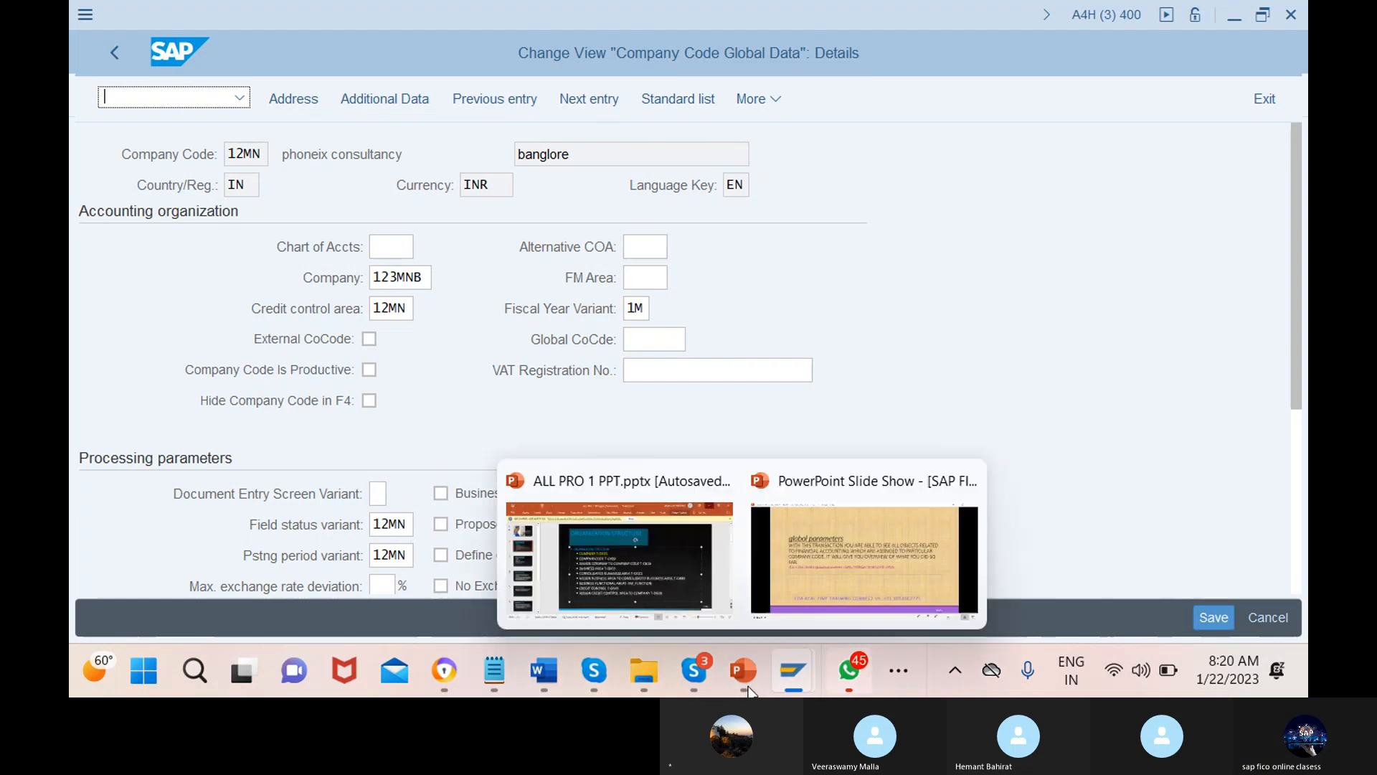
click(1078, 618)
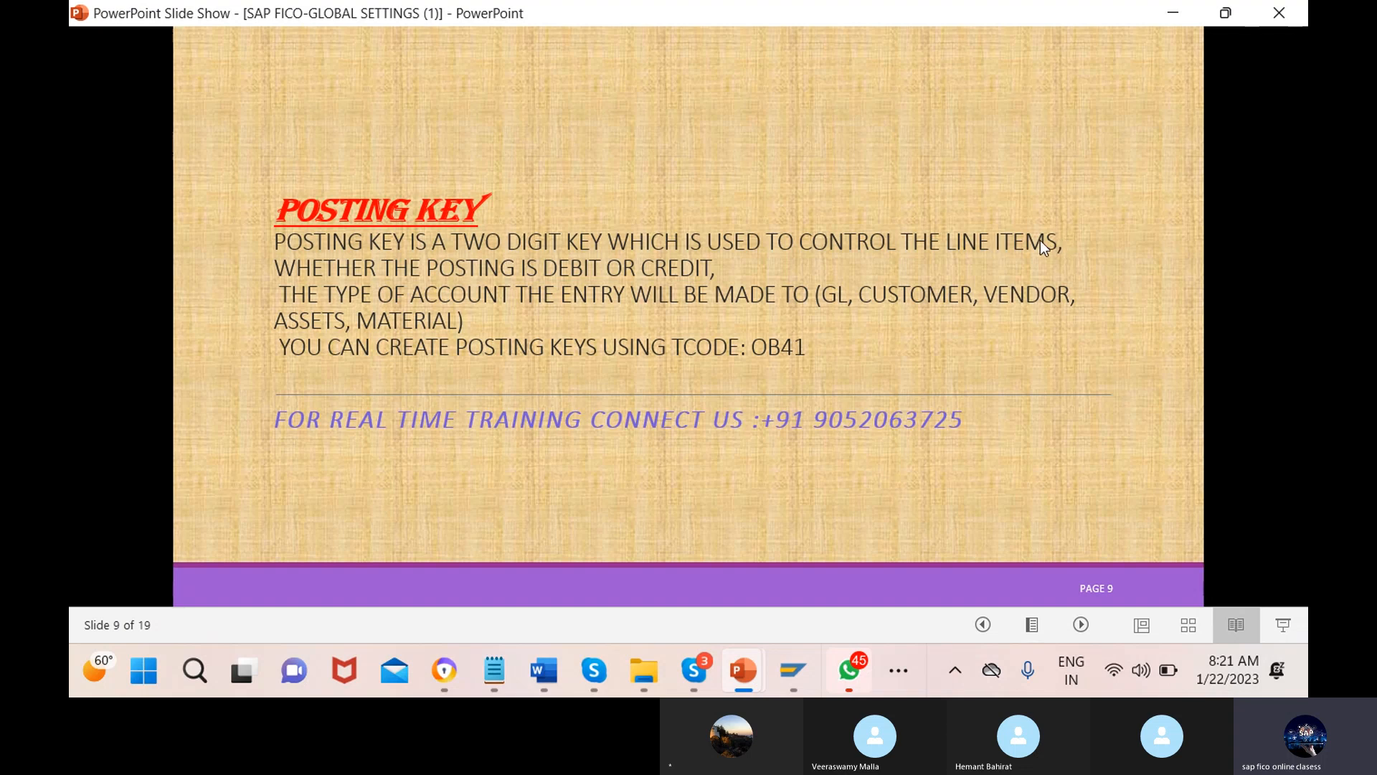
click(964, 250)
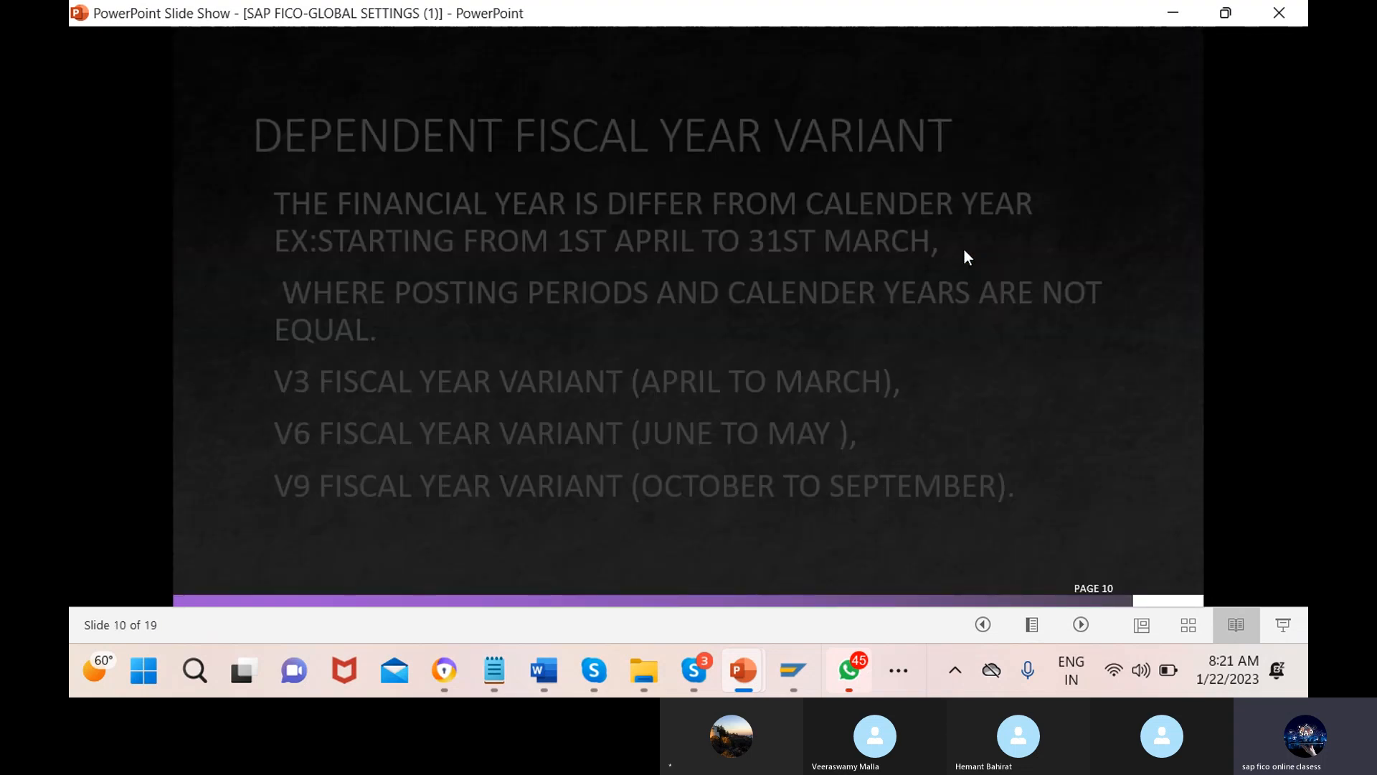
click(995, 631)
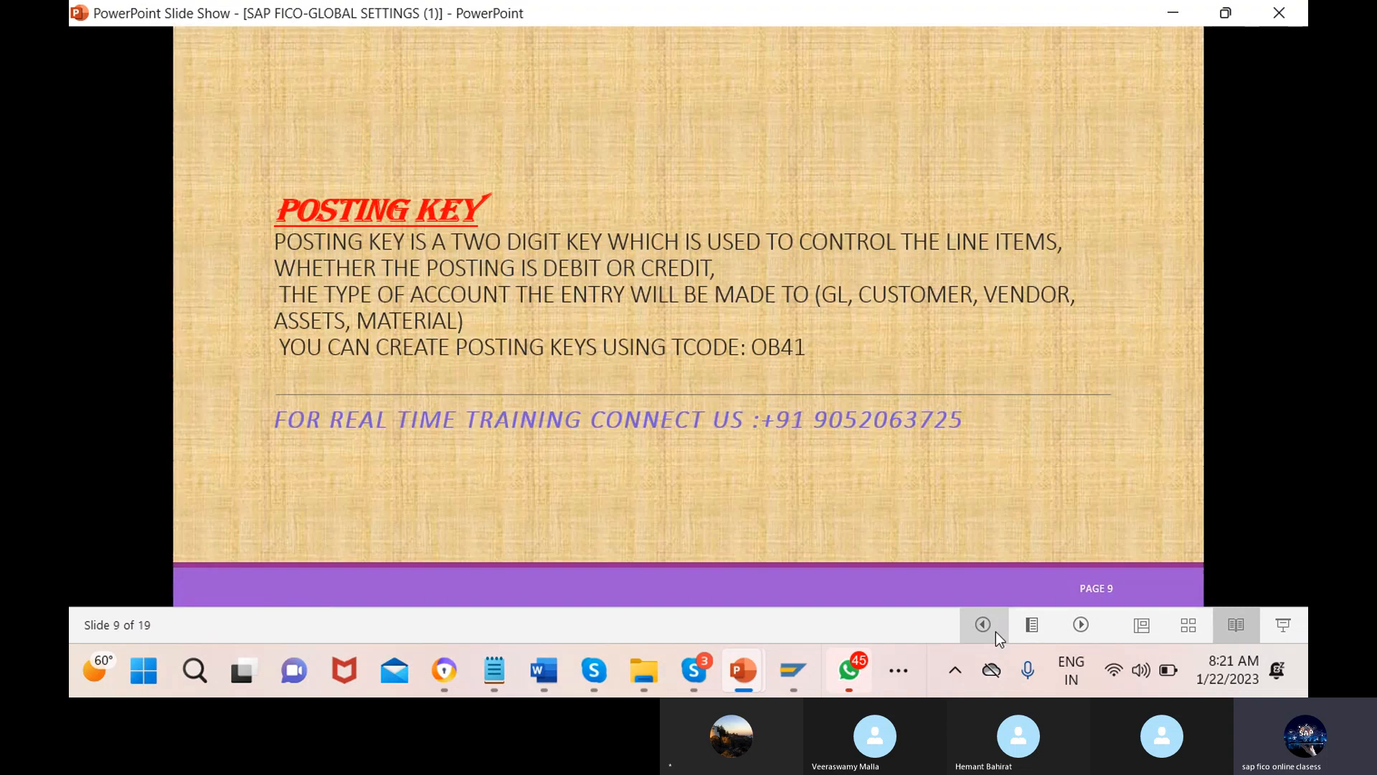